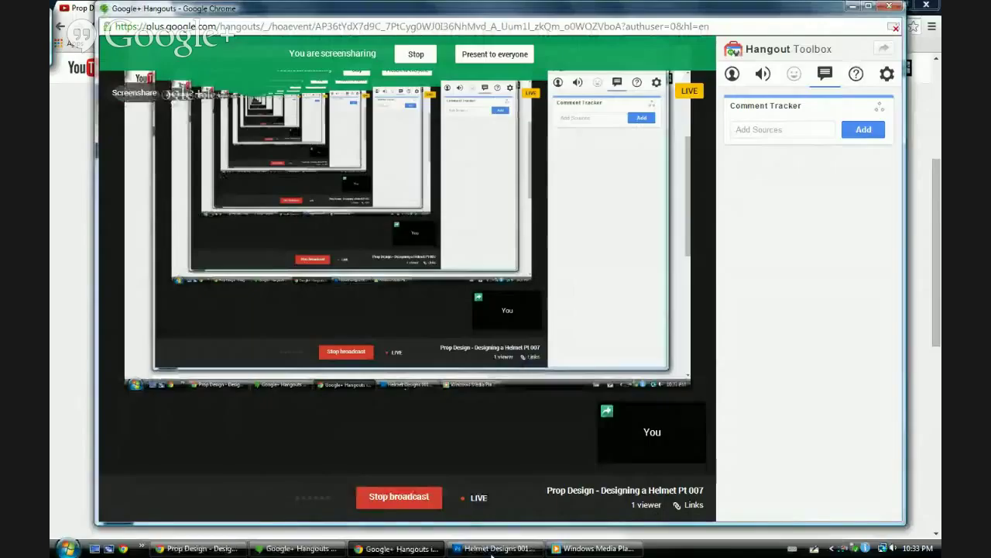
Switch to the helmet designs document in Photoshop and bring the whole sheet into view
click(497, 549)
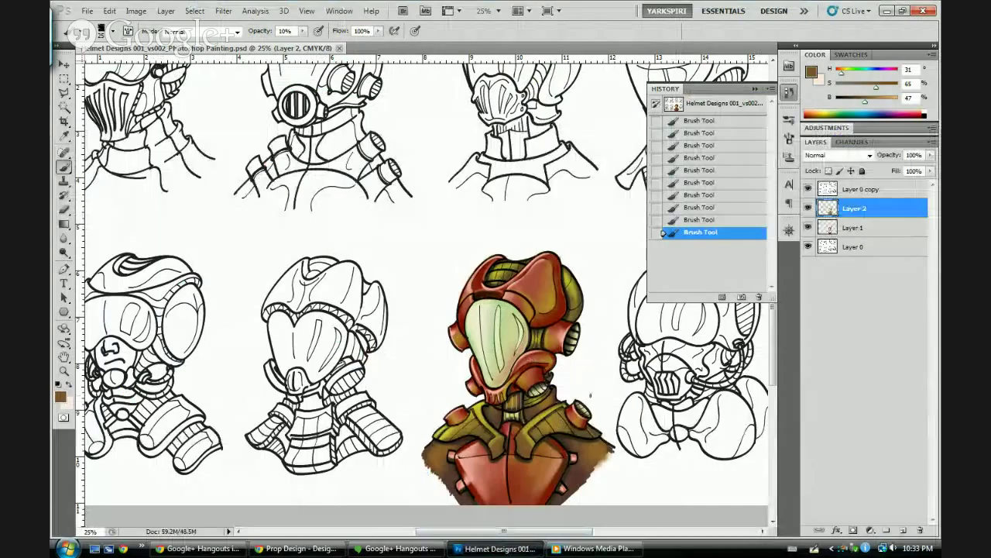
drag(608, 374, 605, 366)
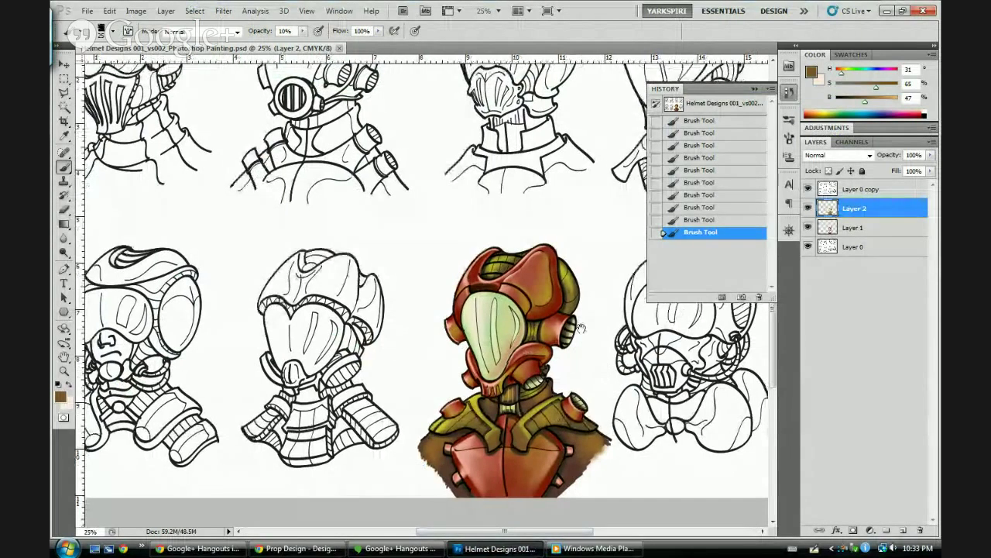
drag(580, 329, 549, 278)
key(ctrl+r)
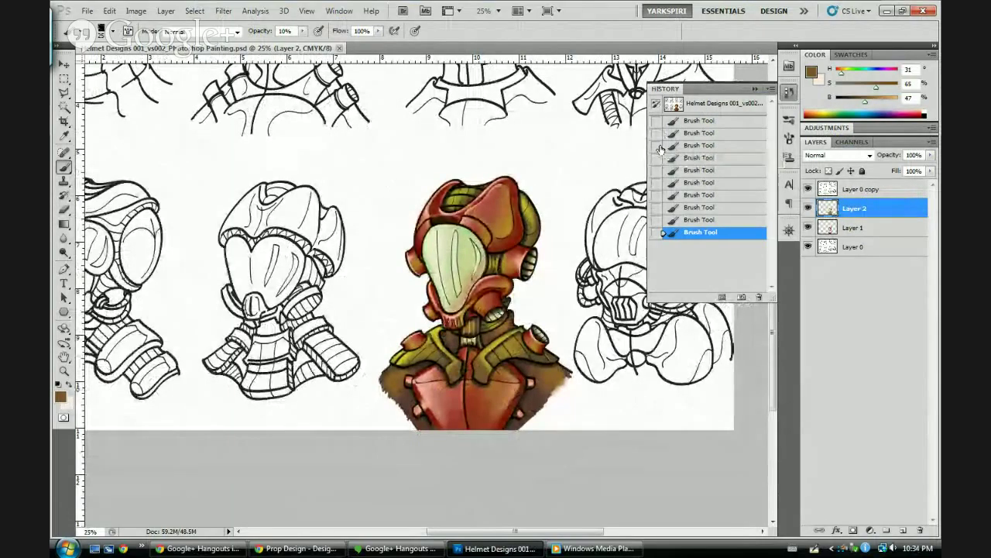
key(ctrl+minus)
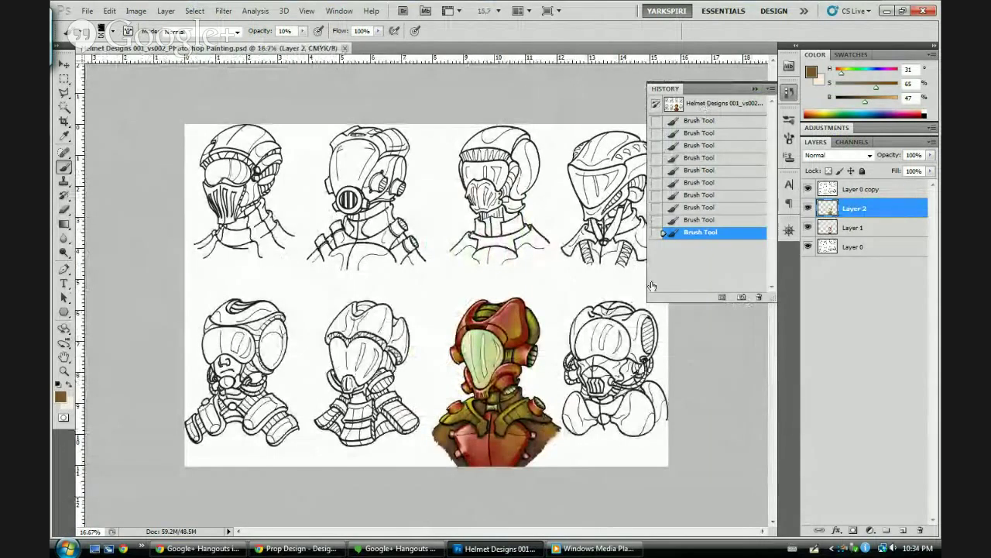
Compare the document's opening state with the latest brush stroke, and the painting with and without Layer 2
click(666, 104)
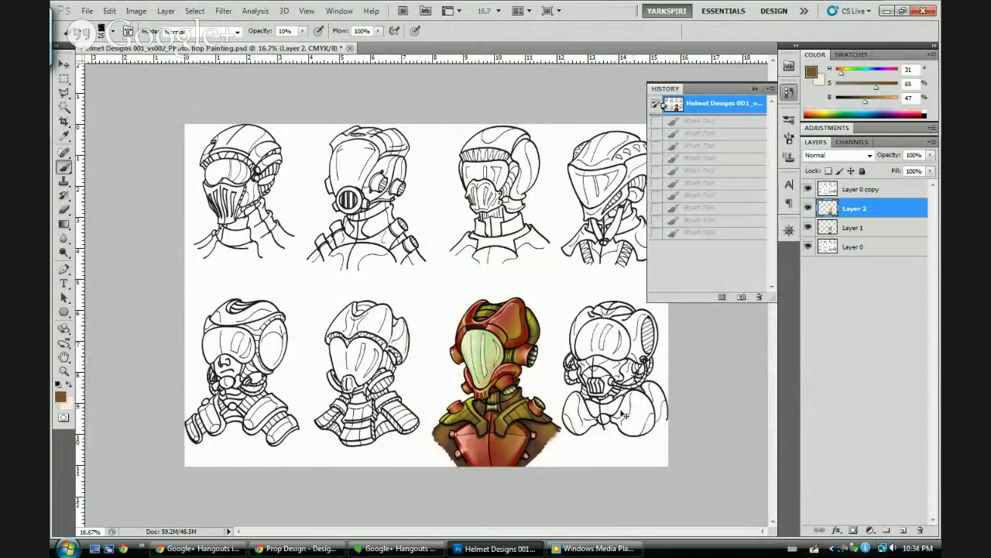
click(663, 232)
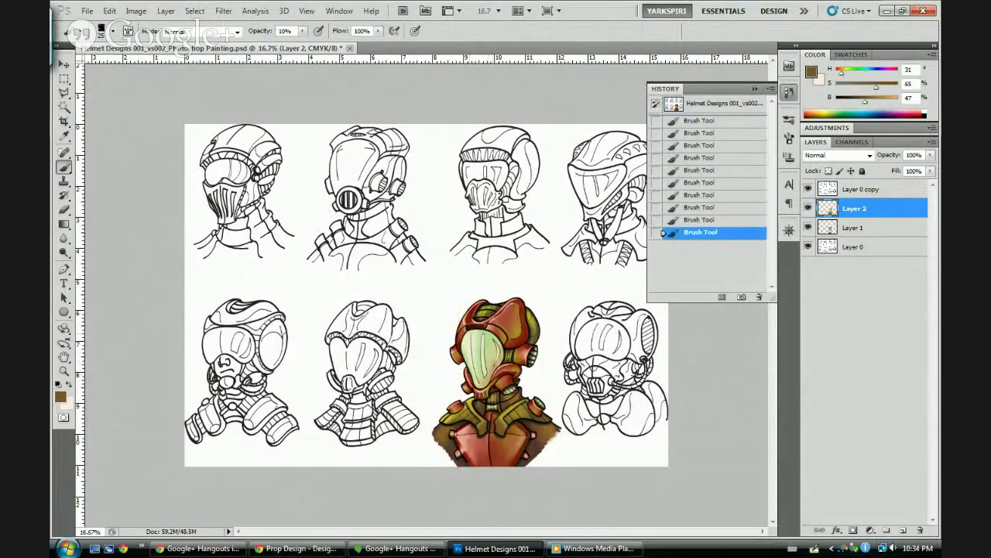
key(ctrl+s)
click(809, 210)
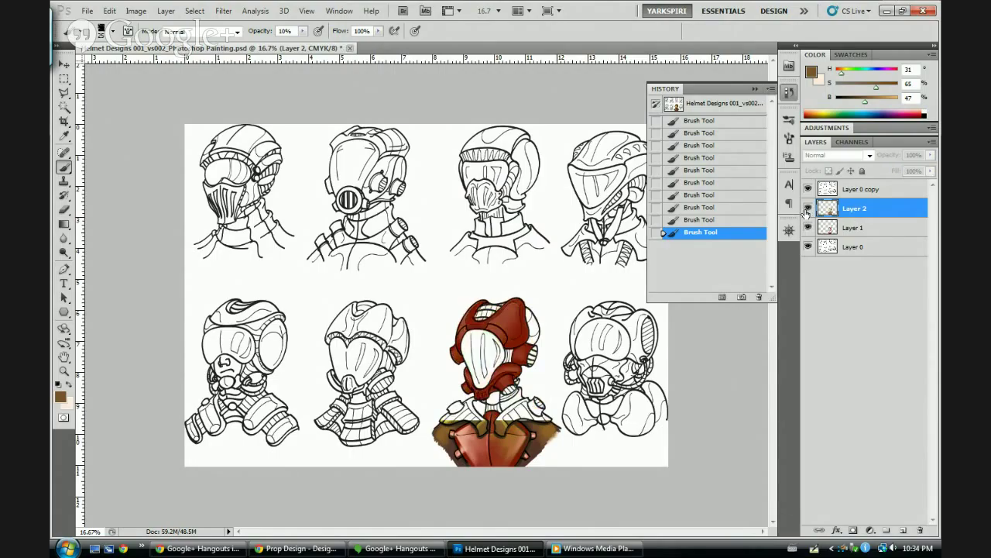
click(808, 210)
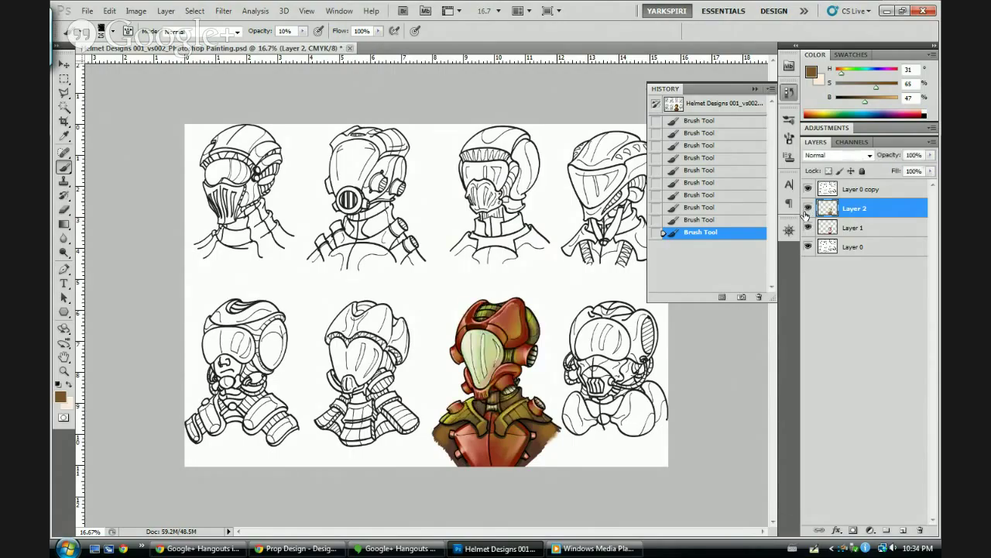
Merge Layer 1 and Layer 2 into a single layer
ctrl+click(845, 230)
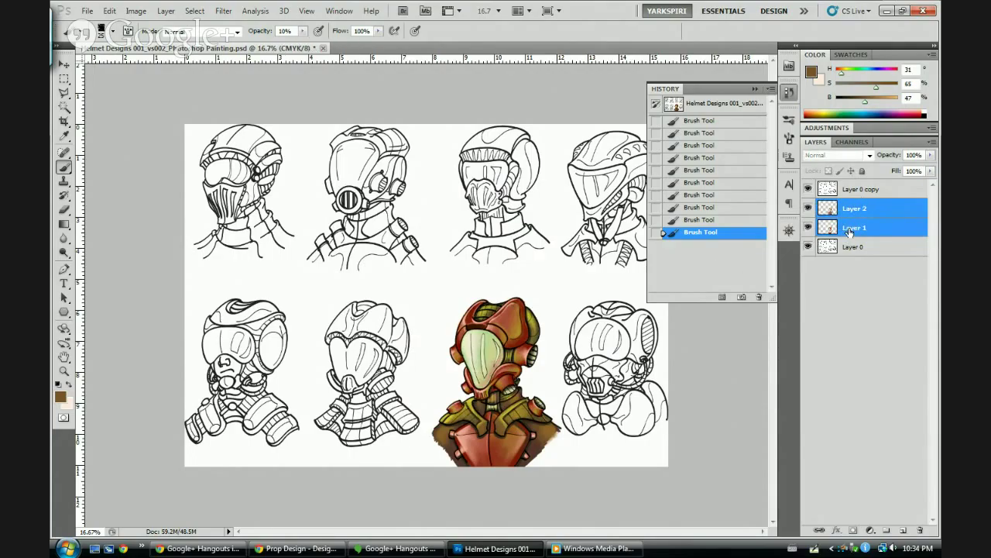
right_click(859, 218)
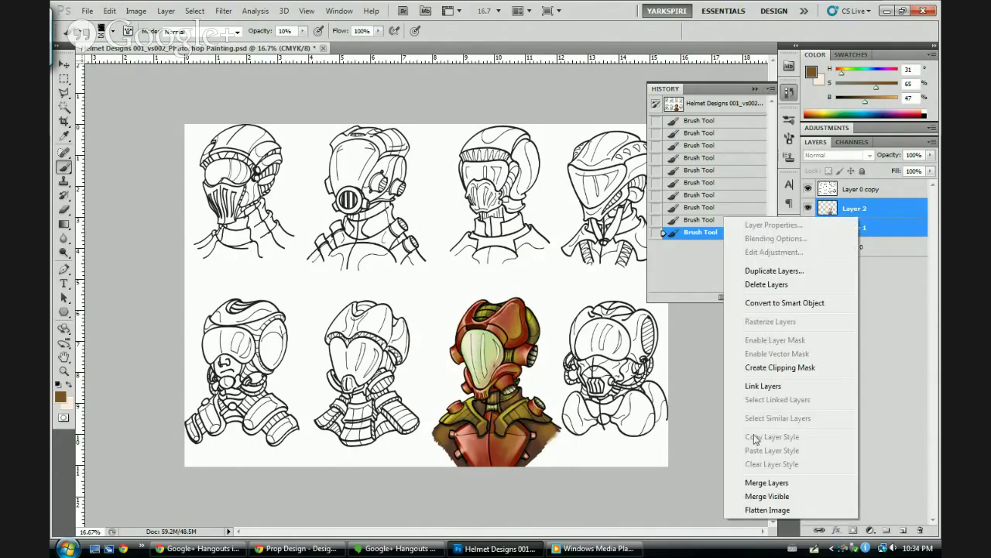
click(759, 485)
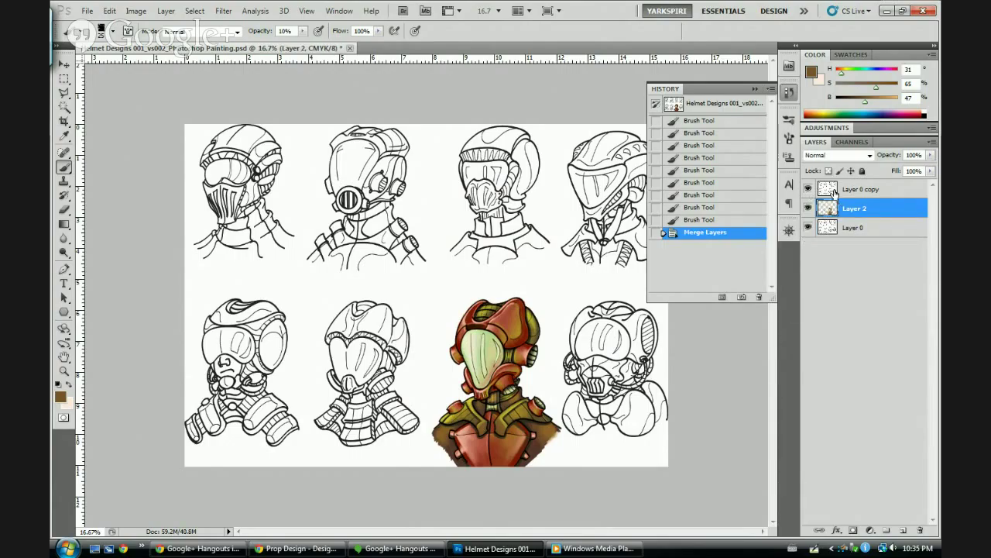
key(shift+alt+m)
Fully lock the two line-art layers, Layer 0 copy and Layer 0
click(863, 188)
click(862, 170)
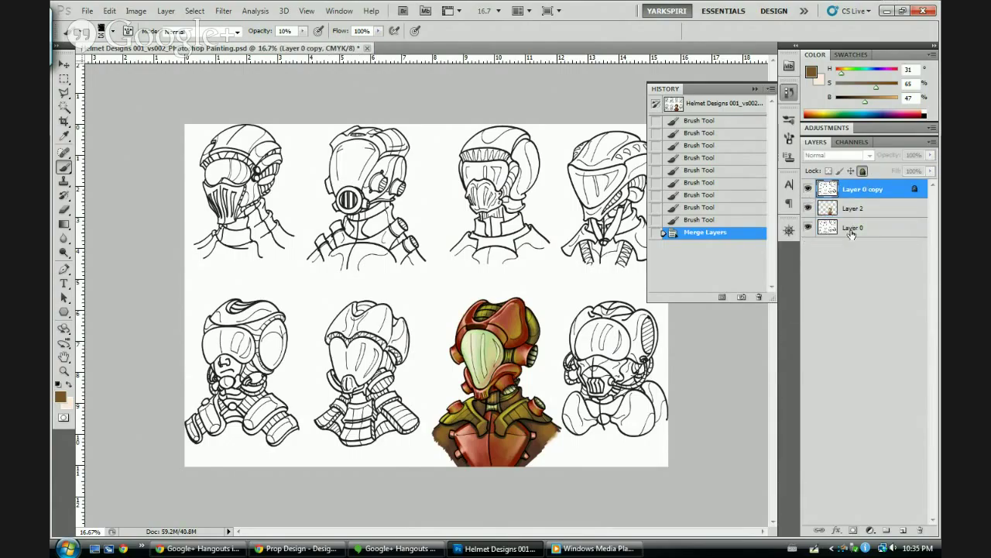
click(855, 228)
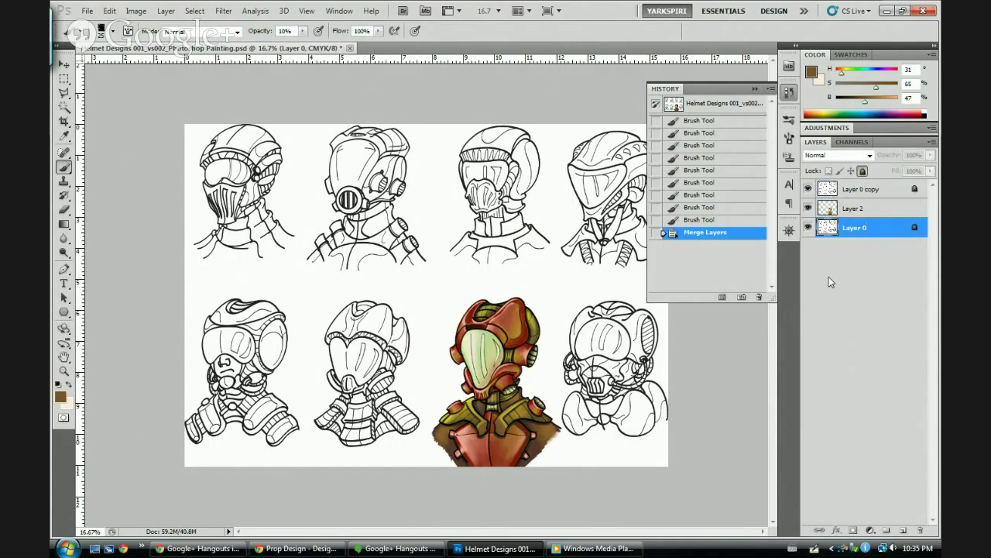
click(862, 170)
Set the foreground colour to teal with hue 169 and make Layer 2 active for painting
key(ctrl+plus)
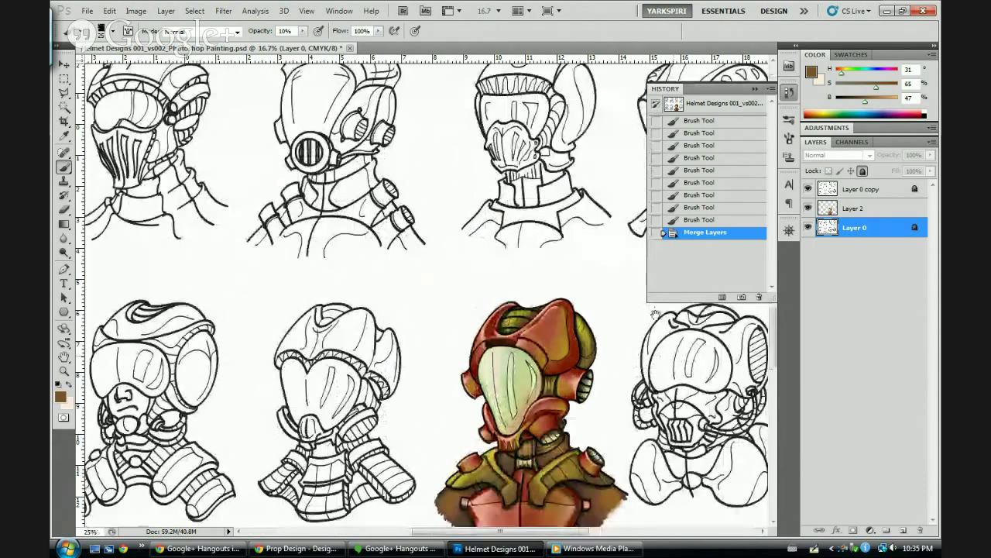
mouse_move(655, 314)
mouse_down()
mouse_move(610, 295)
mouse_move(664, 328)
mouse_up()
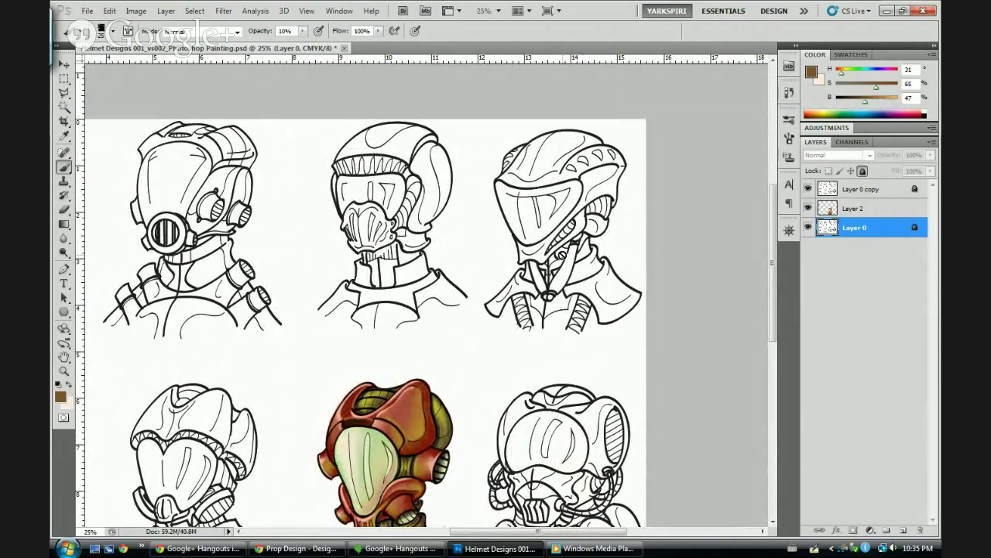
drag(842, 72, 865, 81)
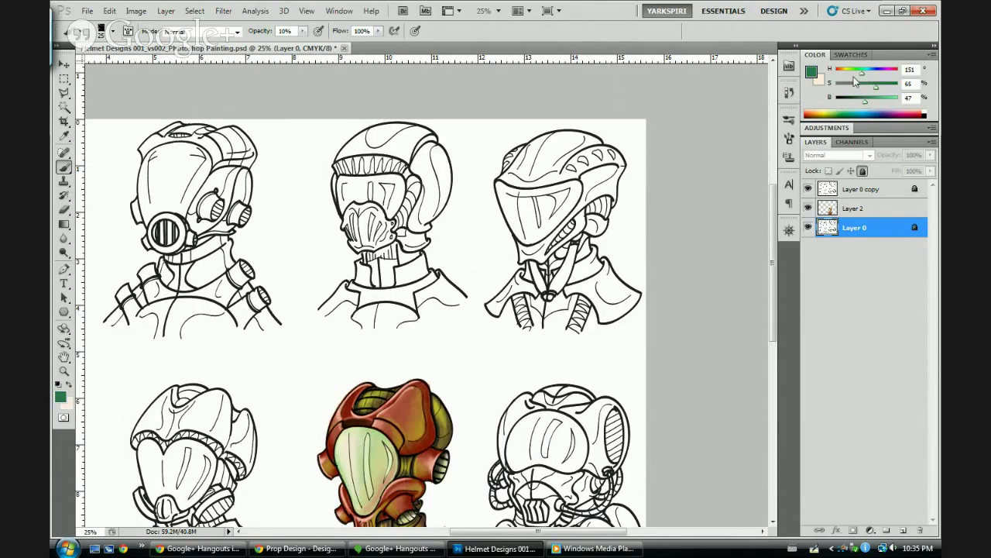
drag(862, 72, 868, 78)
click(851, 218)
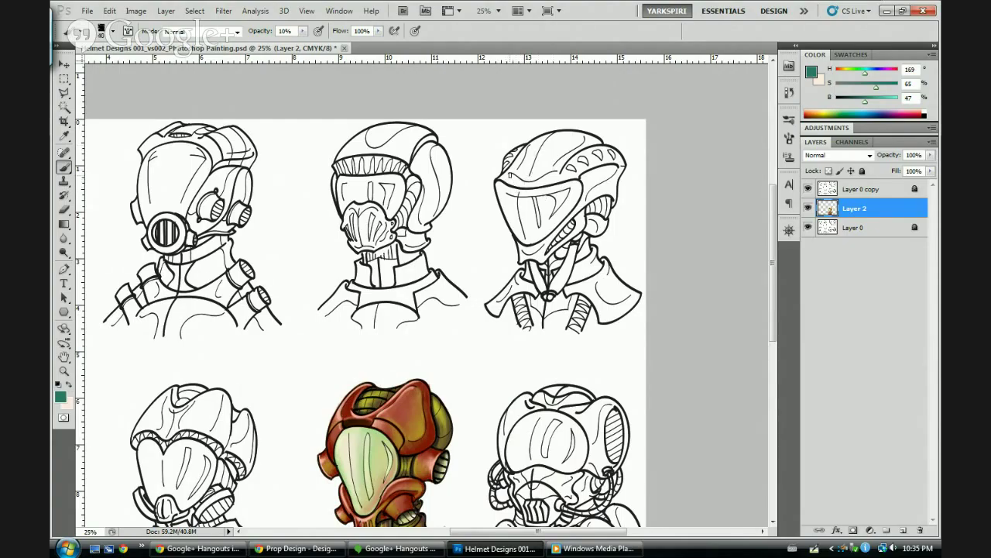
Paint the front of the upper-right helmet's crown teal with the Brush at 100% opacity
key([)
mouse_move(505, 176)
mouse_down()
mouse_move(526, 179)
mouse_move(520, 156)
mouse_move(502, 179)
mouse_move(570, 178)
mouse_move(547, 187)
mouse_up()
key(0)
mouse_move(524, 180)
mouse_down()
mouse_move(551, 162)
mouse_move(530, 164)
mouse_move(537, 153)
mouse_move(516, 165)
mouse_move(559, 179)
mouse_move(581, 166)
mouse_move(544, 144)
mouse_move(562, 136)
mouse_move(528, 142)
mouse_move(505, 175)
mouse_move(526, 148)
mouse_move(512, 158)
mouse_up()
key(bracketright)
key(bracketright)
key(bracketright)
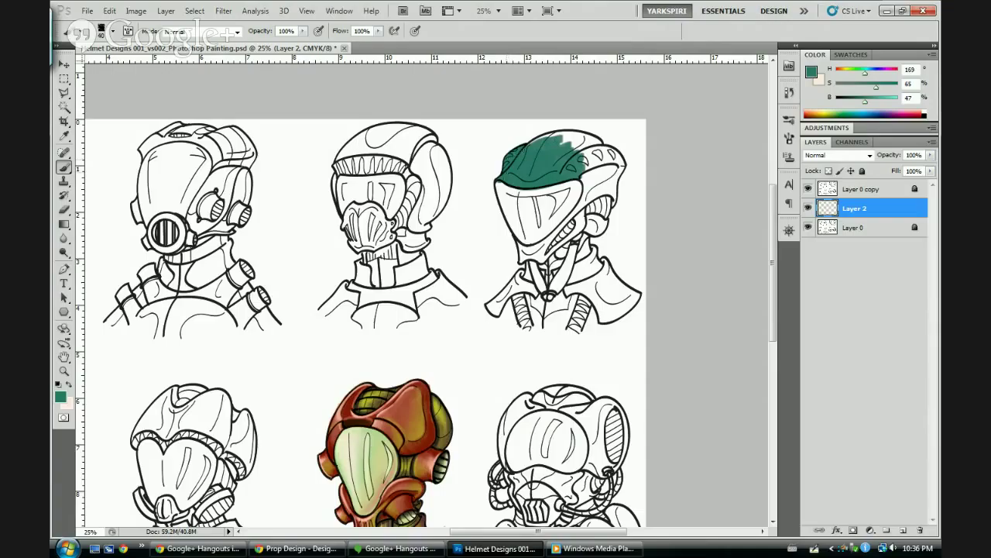
Fill the rest of the upper-right helmet's crown and its rear shell with teal, adjusting the brush size
mouse_move(533, 143)
mouse_down()
mouse_move(583, 135)
mouse_move(583, 148)
mouse_move(558, 141)
mouse_move(590, 144)
mouse_move(577, 147)
mouse_move(573, 159)
mouse_move(590, 169)
mouse_move(578, 170)
mouse_move(601, 156)
mouse_move(583, 139)
mouse_move(599, 146)
mouse_move(589, 178)
mouse_move(606, 177)
mouse_move(583, 180)
mouse_move(585, 194)
mouse_move(606, 192)
mouse_move(595, 195)
mouse_up()
key(bracketright)
key(bracketright)
key(bracketright)
key(bracketright)
key(bracketright)
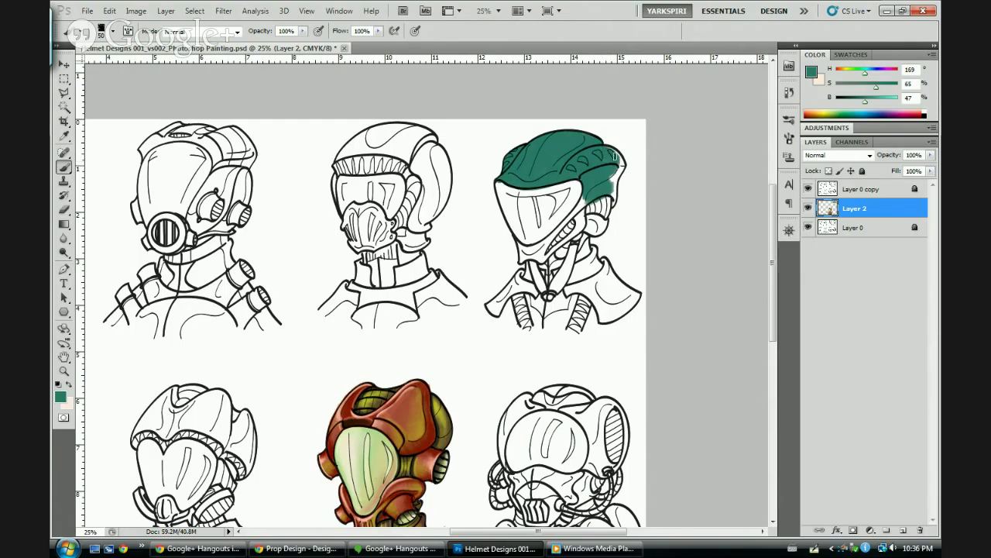
key(bracketleft)
key(bracketleft)
mouse_move(609, 183)
mouse_down()
mouse_move(606, 216)
mouse_move(606, 197)
mouse_move(600, 207)
mouse_up()
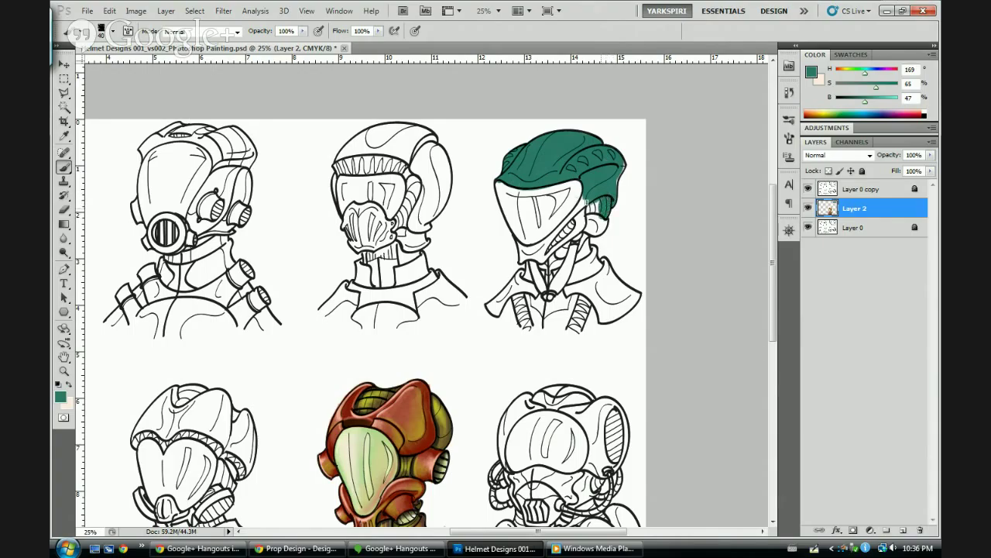
Paint the chin guard, jaw and front-left collar flap of the upper-right helmet teal
mouse_move(523, 251)
mouse_down()
mouse_move(525, 261)
mouse_move(549, 252)
mouse_move(524, 251)
mouse_up()
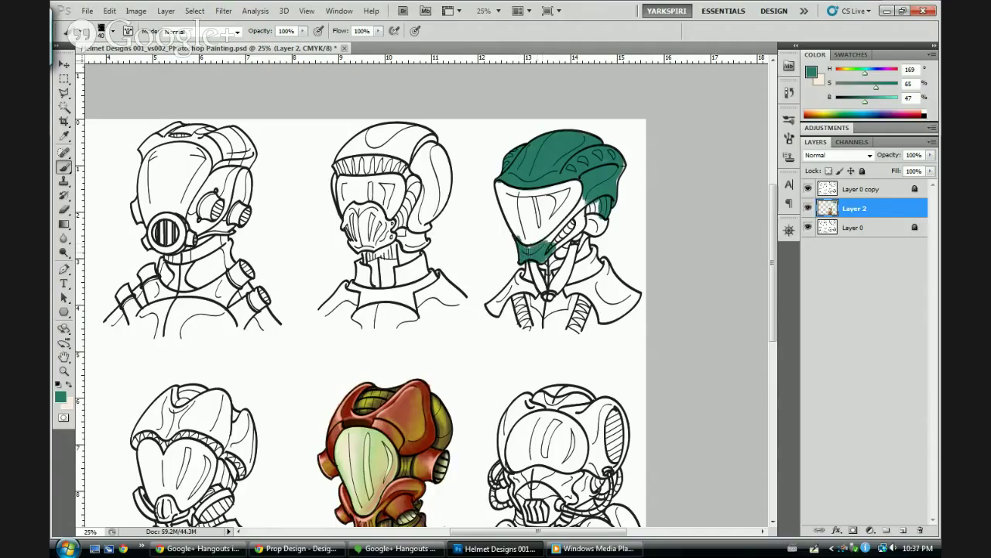
mouse_move(533, 261)
mouse_down()
mouse_move(565, 231)
mouse_move(560, 250)
mouse_move(518, 282)
mouse_up()
mouse_move(522, 272)
mouse_down()
mouse_move(493, 311)
mouse_move(519, 283)
mouse_up()
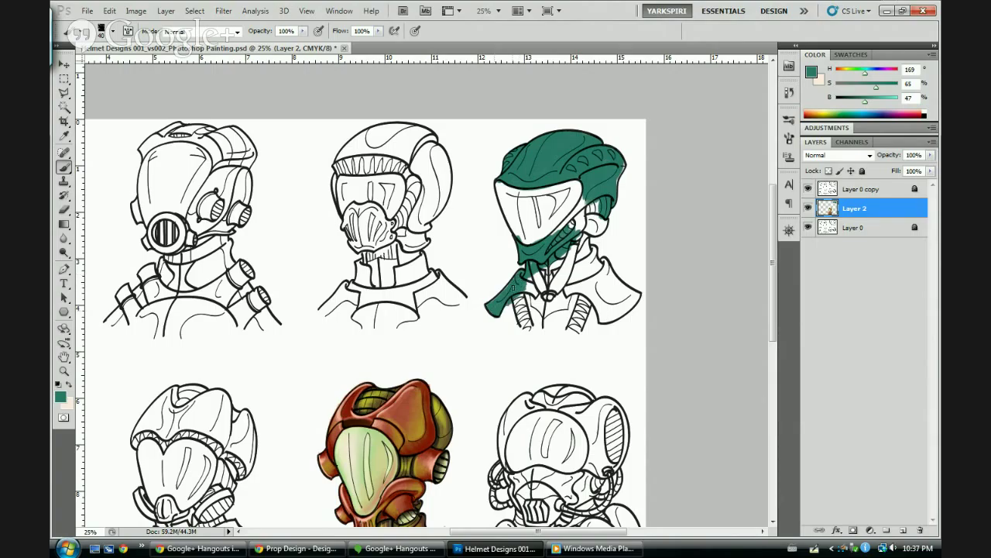
drag(490, 308, 545, 268)
mouse_move(566, 229)
mouse_down()
mouse_move(591, 194)
mouse_move(543, 246)
mouse_up()
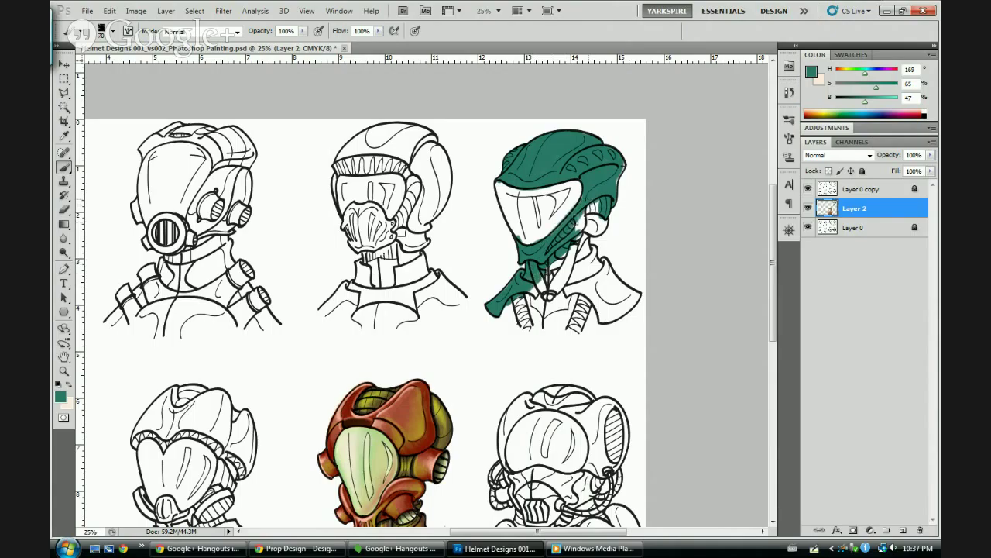
Paint the ear piece, rear edge and back of the neck of the upper-right helmet teal, using a smaller brush for the edges
mouse_move(575, 205)
mouse_down()
mouse_move(588, 229)
mouse_move(601, 225)
mouse_up()
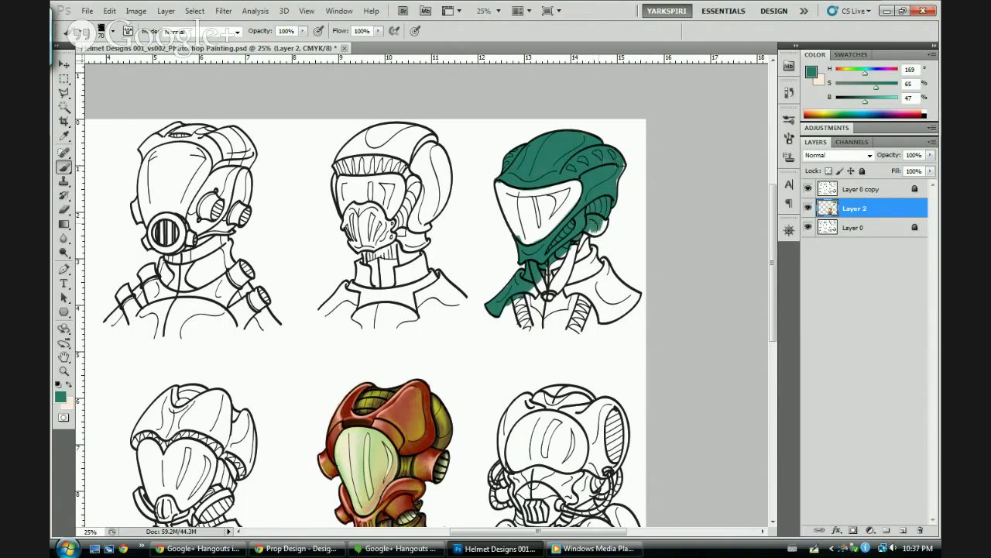
key(bracketleft)
key(bracketleft)
key(bracketleft)
key(bracketleft)
drag(623, 167, 620, 177)
mouse_move(605, 221)
mouse_down()
mouse_move(589, 233)
mouse_move(601, 228)
mouse_up()
drag(586, 235, 590, 253)
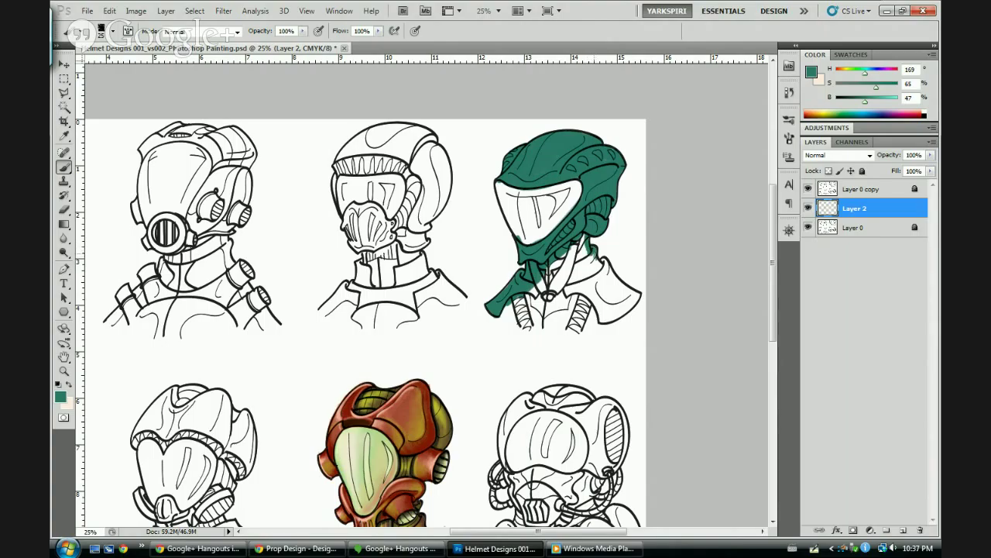
Fill the upper-right figure's remaining shoulder cape, neck, chest and visor with teal
mouse_move(594, 253)
mouse_down()
mouse_move(635, 299)
mouse_move(629, 290)
mouse_move(634, 304)
mouse_move(607, 319)
mouse_move(624, 311)
mouse_move(610, 319)
mouse_move(601, 303)
mouse_move(628, 293)
mouse_move(593, 308)
mouse_move(603, 294)
mouse_move(589, 280)
mouse_move(612, 289)
mouse_up()
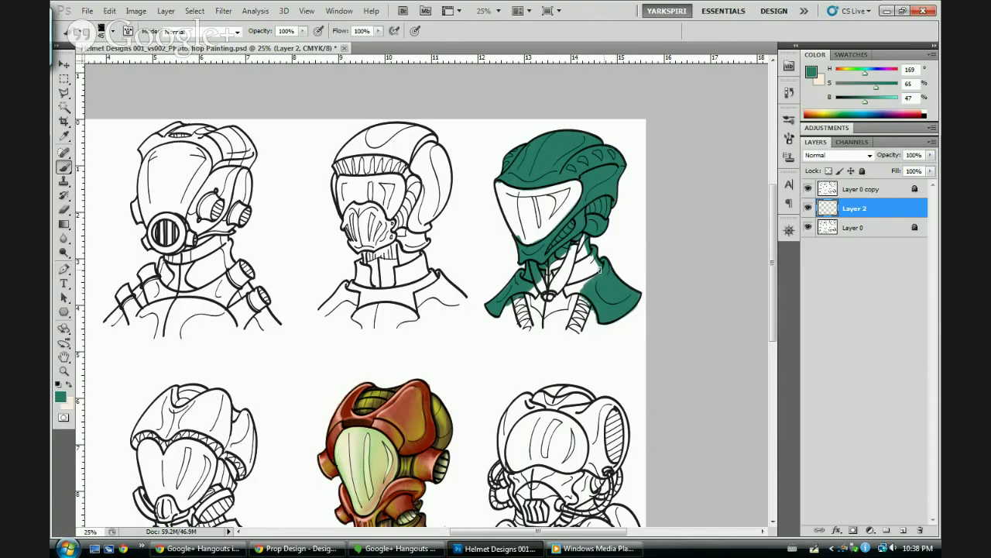
mouse_move(598, 269)
mouse_down()
mouse_move(550, 269)
mouse_move(585, 229)
mouse_move(570, 254)
mouse_move(584, 243)
mouse_move(600, 267)
mouse_move(581, 241)
mouse_move(566, 270)
mouse_move(592, 268)
mouse_move(572, 290)
mouse_move(571, 277)
mouse_move(501, 314)
mouse_move(508, 300)
mouse_move(509, 312)
mouse_move(551, 286)
mouse_move(526, 328)
mouse_move(584, 289)
mouse_move(563, 329)
mouse_move(606, 307)
mouse_move(598, 327)
mouse_move(617, 312)
mouse_move(590, 334)
mouse_move(630, 303)
mouse_move(599, 324)
mouse_up()
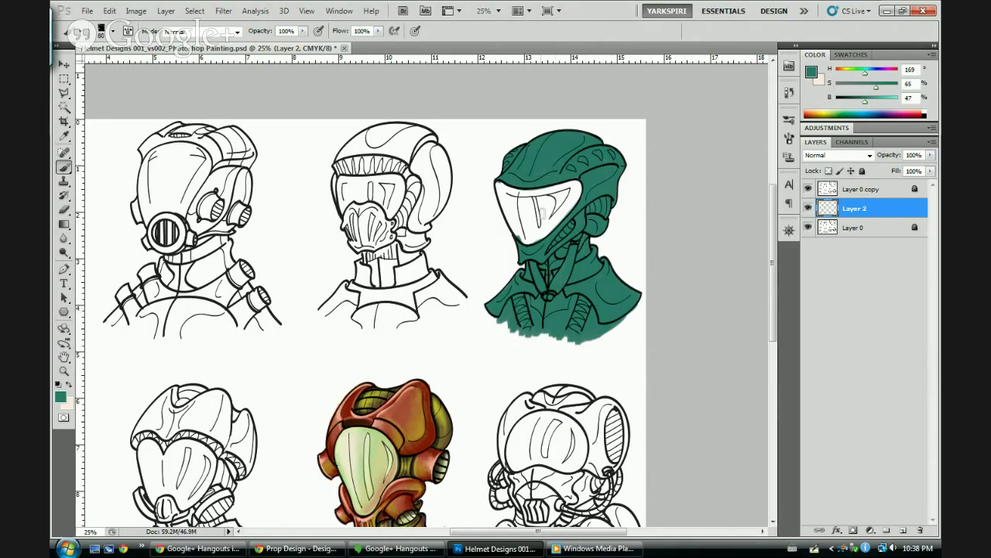
drag(500, 188, 526, 243)
key(bracketright)
key(bracketright)
mouse_move(502, 206)
mouse_down()
mouse_move(518, 230)
mouse_move(518, 192)
mouse_move(537, 189)
mouse_move(519, 219)
mouse_move(529, 244)
mouse_move(521, 210)
mouse_move(540, 244)
mouse_move(532, 239)
mouse_move(570, 206)
mouse_move(542, 231)
mouse_move(569, 195)
mouse_move(529, 230)
mouse_move(565, 177)
mouse_move(543, 191)
mouse_up()
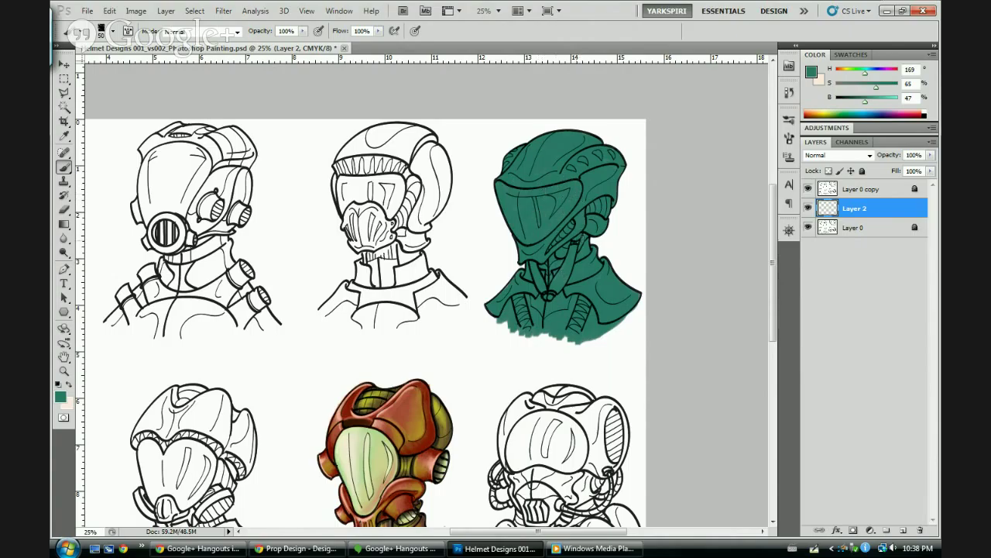
key(bracketleft)
key(e)
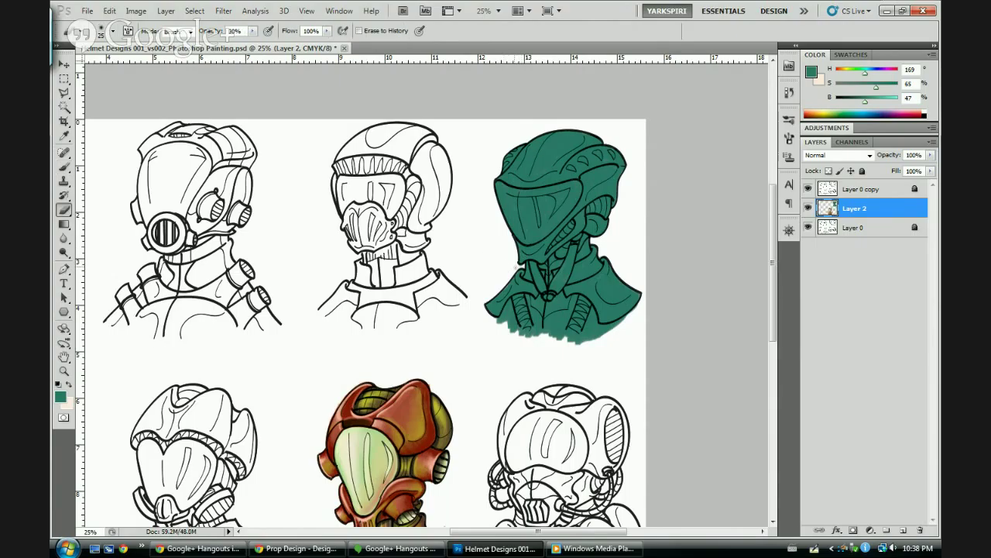
drag(516, 267, 518, 268)
key(ctrl+z)
drag(501, 289, 497, 293)
key(ctrl+z)
key(b)
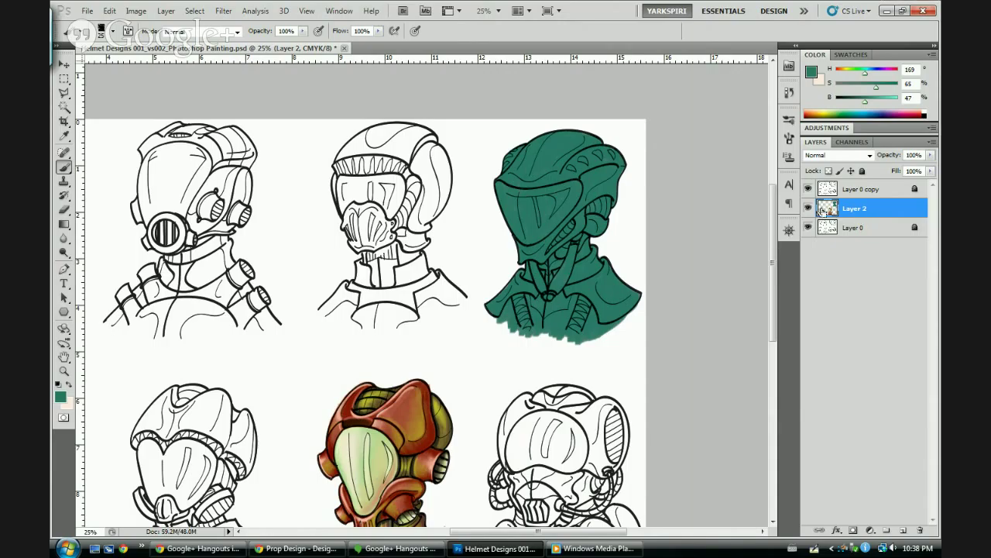
Add a new layer above Layer 2 and set the foreground colour to tan with H 40, S 40, B 65
key(ctrl+shift+n)
key(Return)
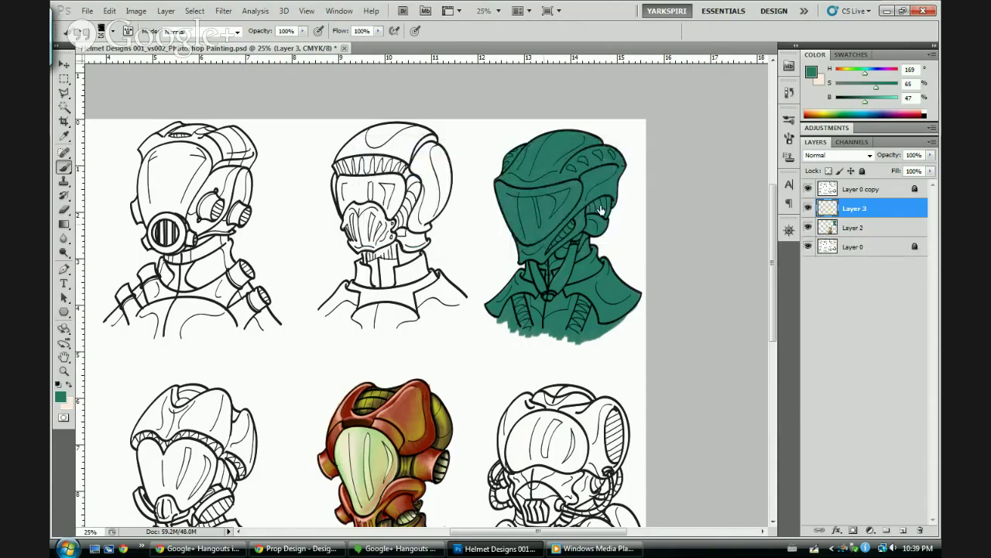
drag(863, 75, 877, 107)
click(856, 86)
click(860, 88)
click(859, 86)
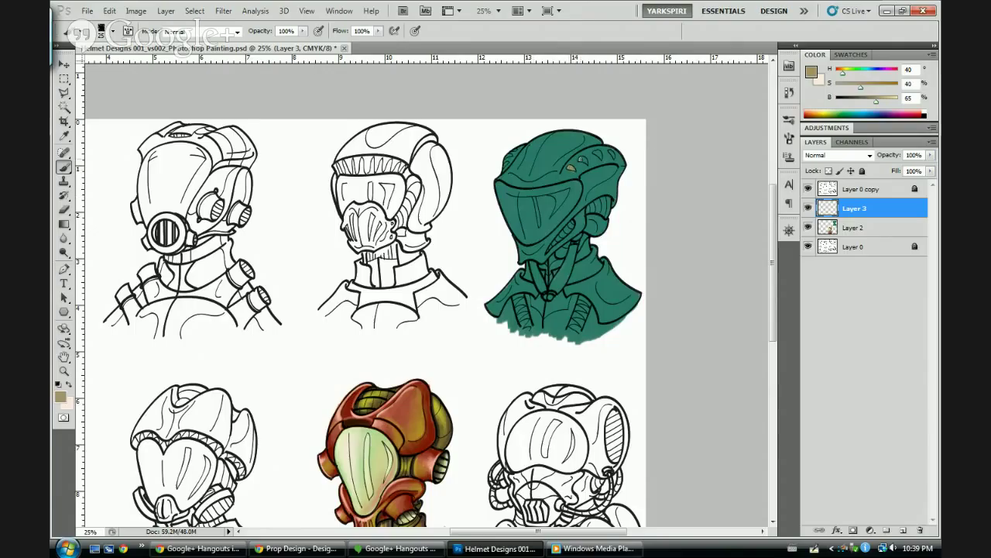
Paint the small vents along the teal helmet's brow tan, adjusting the colour to S 55 and B 71
drag(582, 159, 584, 162)
click(613, 153)
mouse_move(872, 101)
mouse_down()
mouse_move(881, 103)
mouse_move(871, 88)
mouse_up()
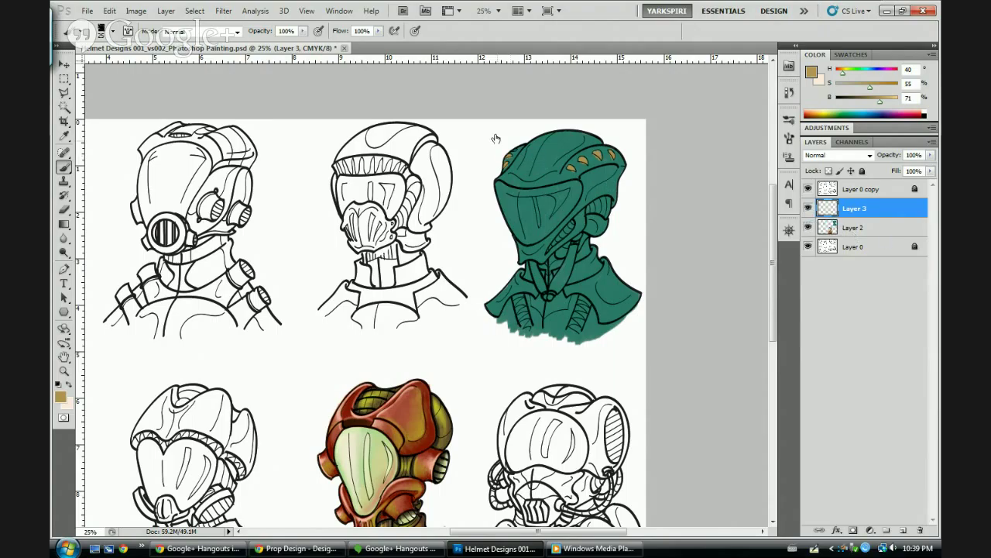
Load Layer 2's painted area as a selection and make Layer 3 active for painting
ctrl+click(523, 184)
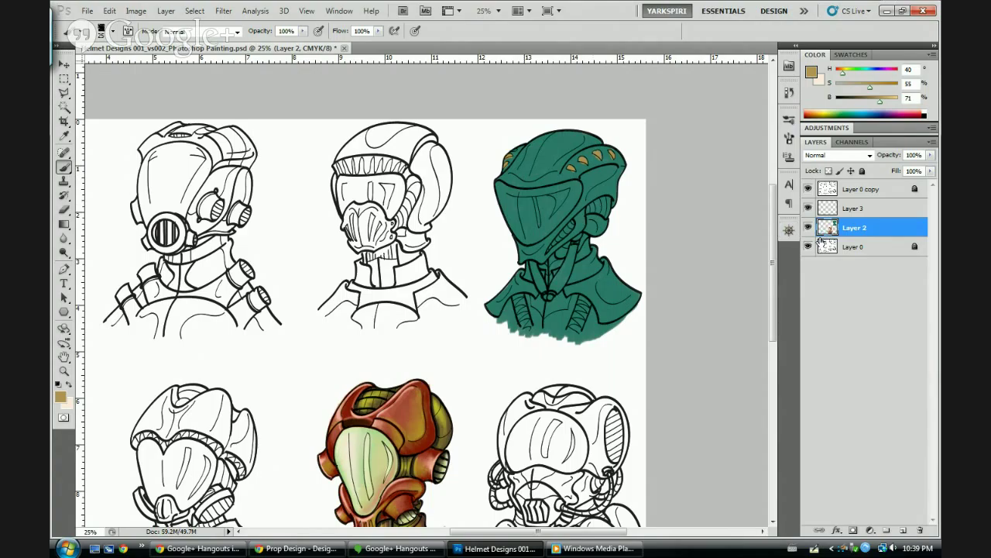
ctrl+click(826, 233)
click(826, 209)
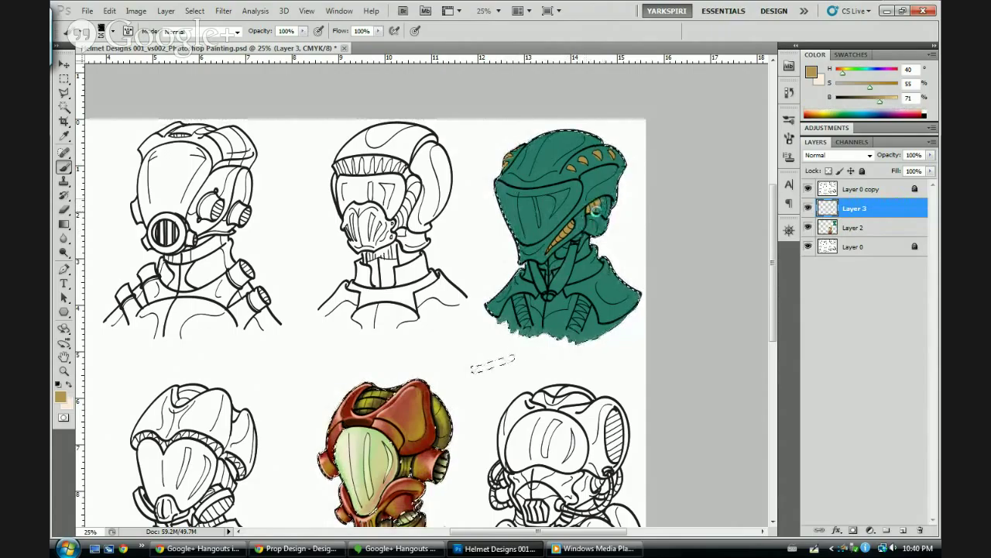
Paint the ribbed ear piece and the two ribbed chest tubes of the teal figure tan on Layer 3
key(bracketright)
key(bracketright)
key(bracketright)
key(bracketright)
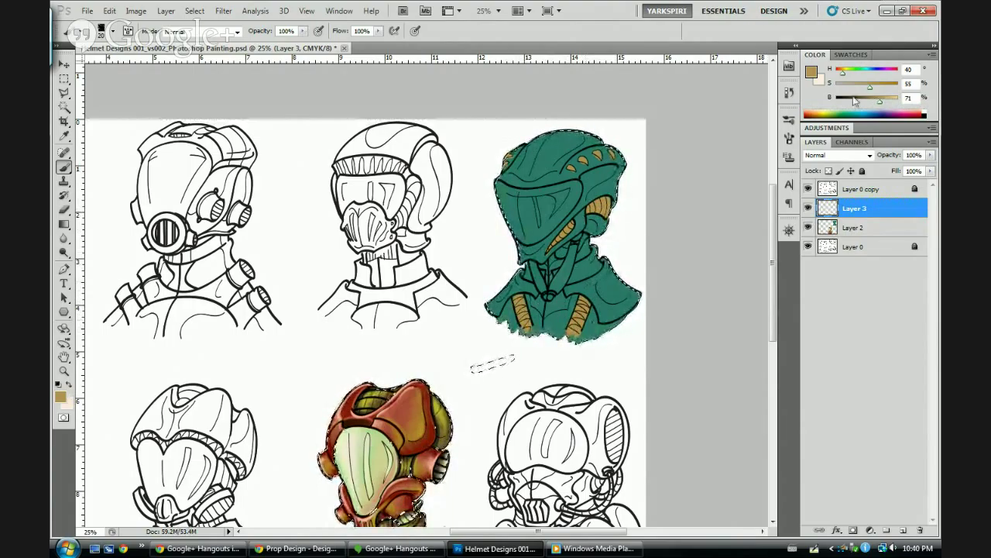
Paint the figure's chest garment and inner neck brown, using H 22, S 37 and B 47
drag(842, 71, 858, 91)
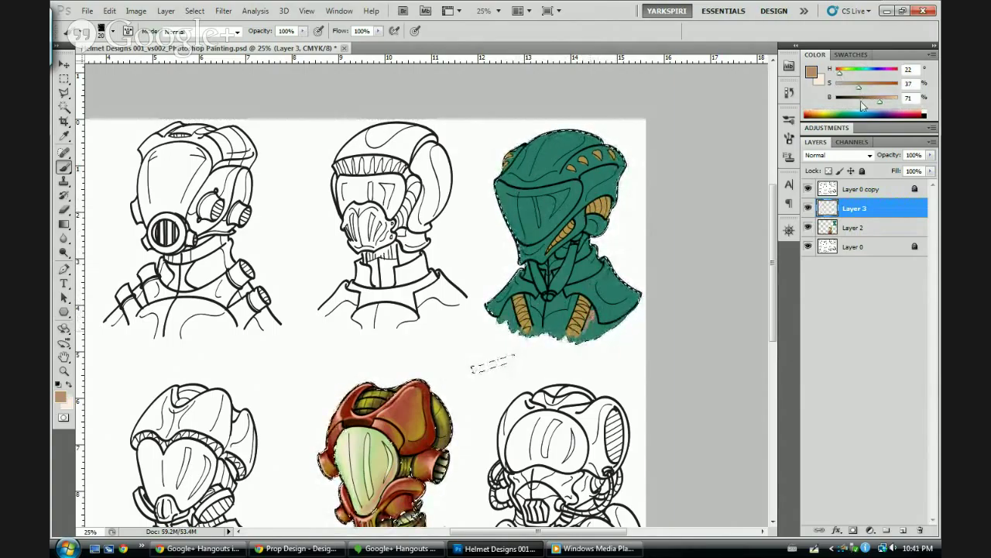
drag(880, 99, 865, 100)
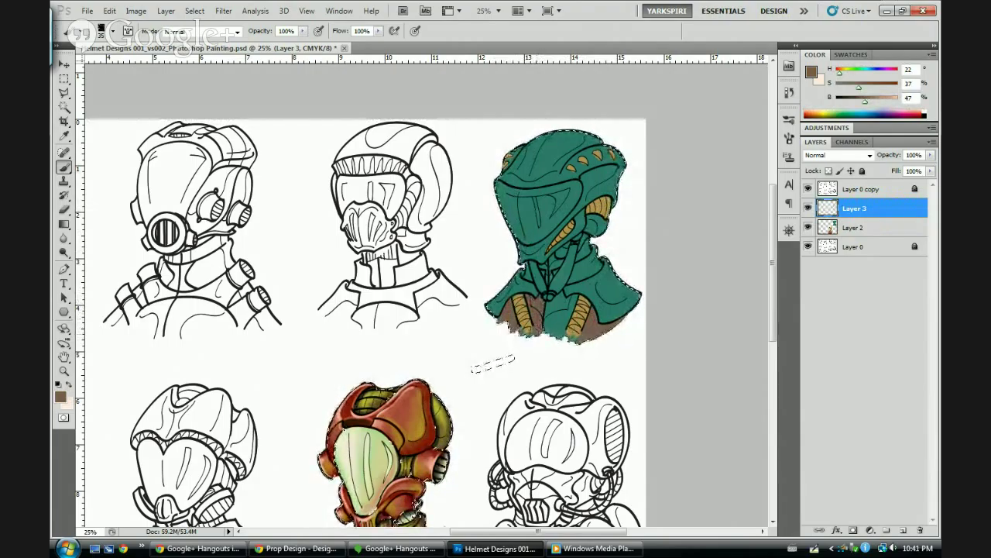
key(bracketright)
key(bracketright)
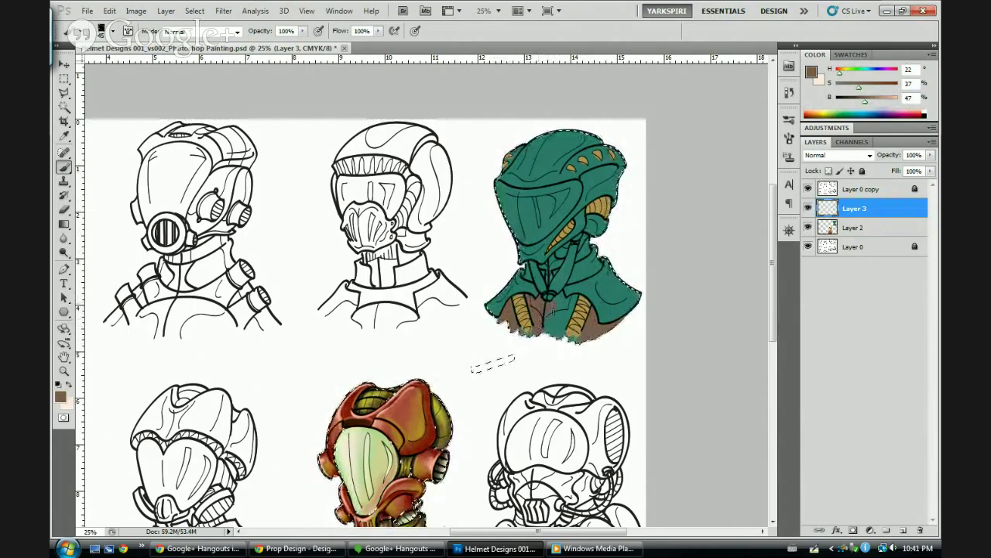
mouse_move(549, 326)
mouse_down()
mouse_move(551, 316)
mouse_move(561, 333)
mouse_up()
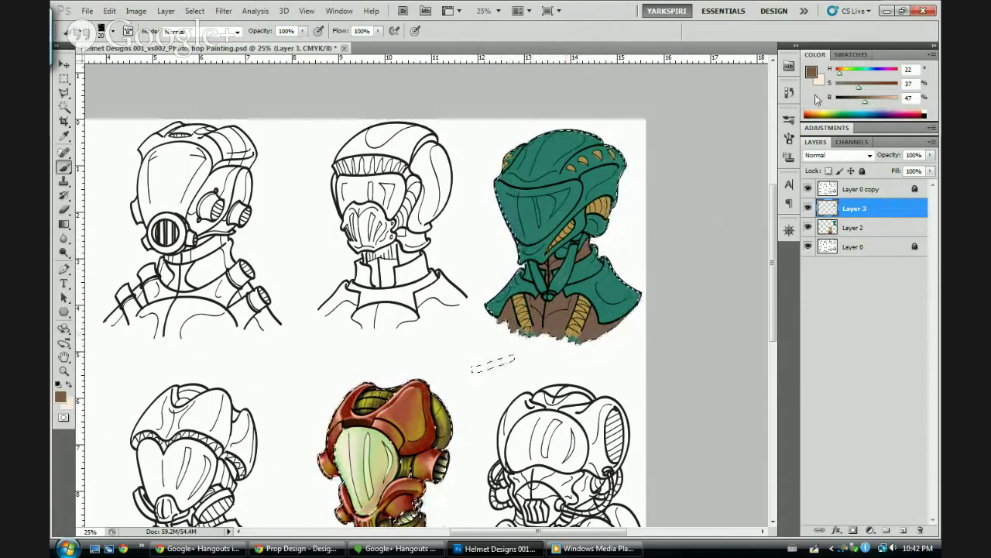
Paint the collar around the figure's neck olive green, using H 61, S 37 and B 57
drag(842, 76, 849, 76)
drag(871, 107, 870, 102)
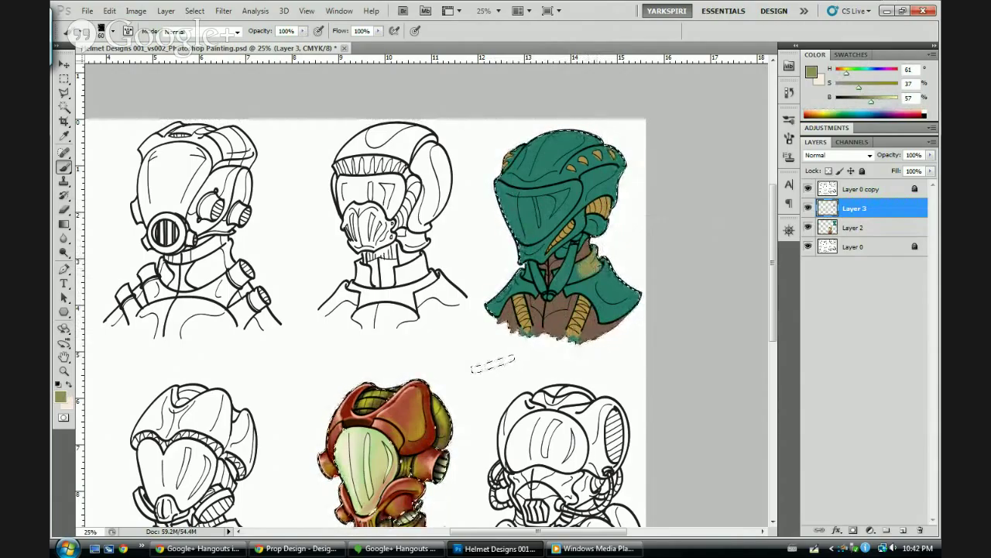
drag(588, 265, 583, 265)
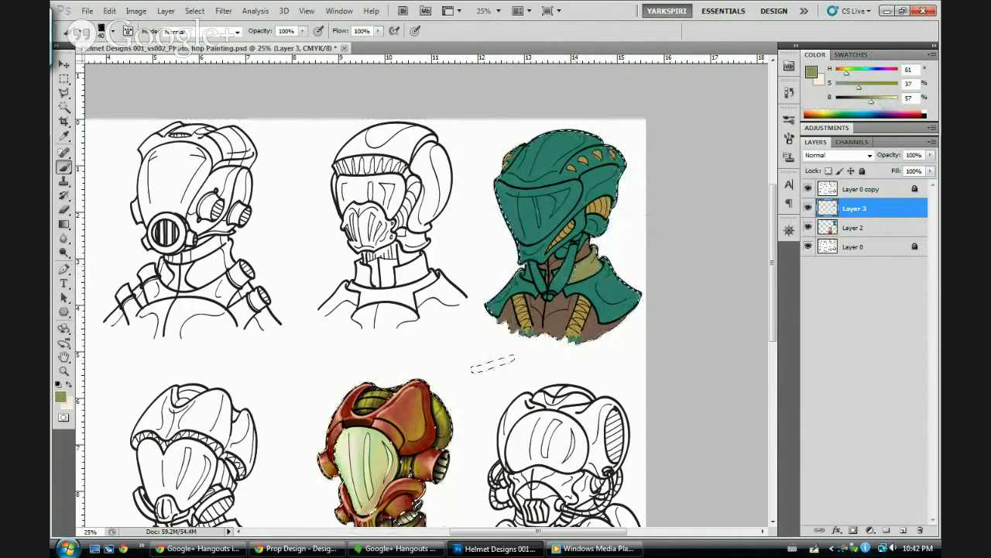
key([)
key([)
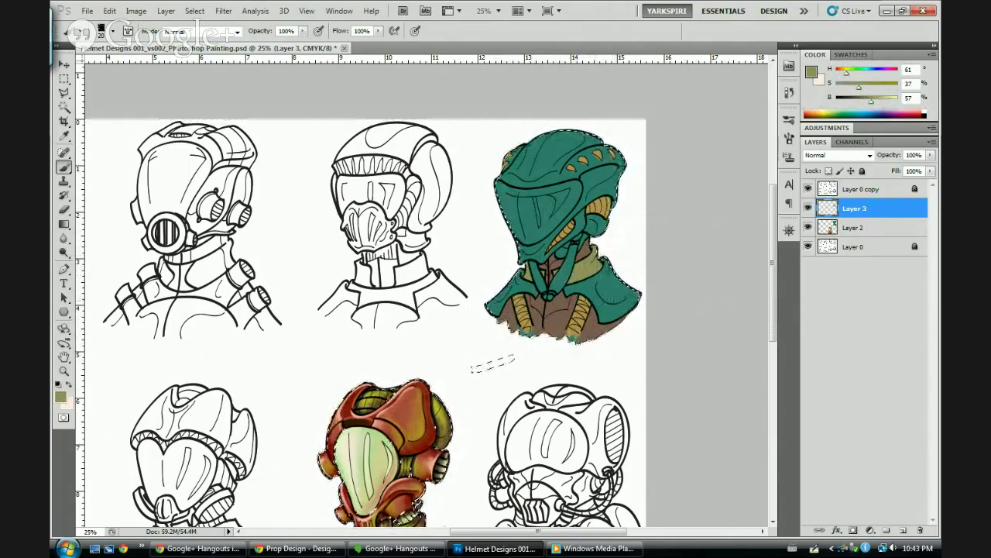
Repaint the chest tubes and the helmet's tan vents in a brighter golden tan with H 40, S 68 and B 81
key(x)
alt+click(585, 314)
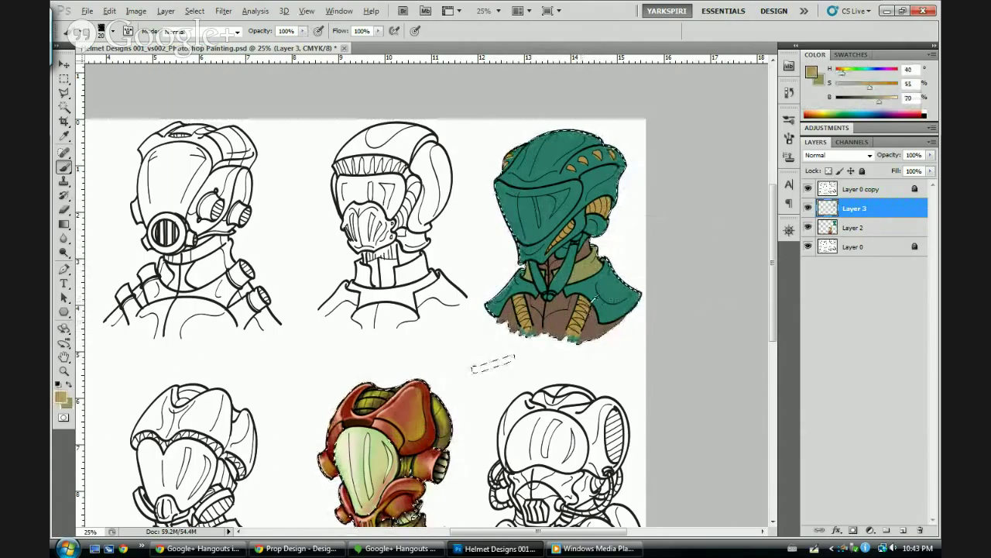
drag(881, 103, 887, 102)
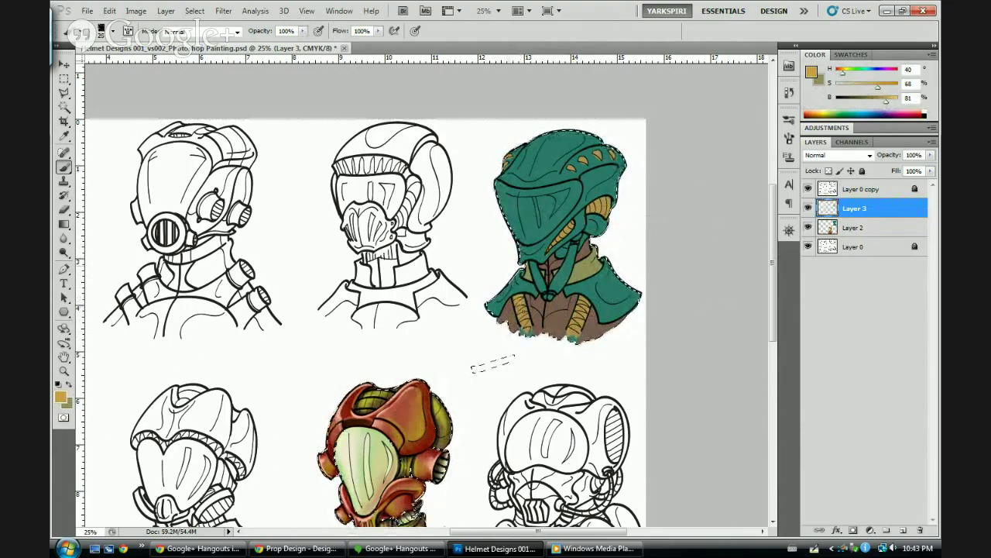
key(bracketright)
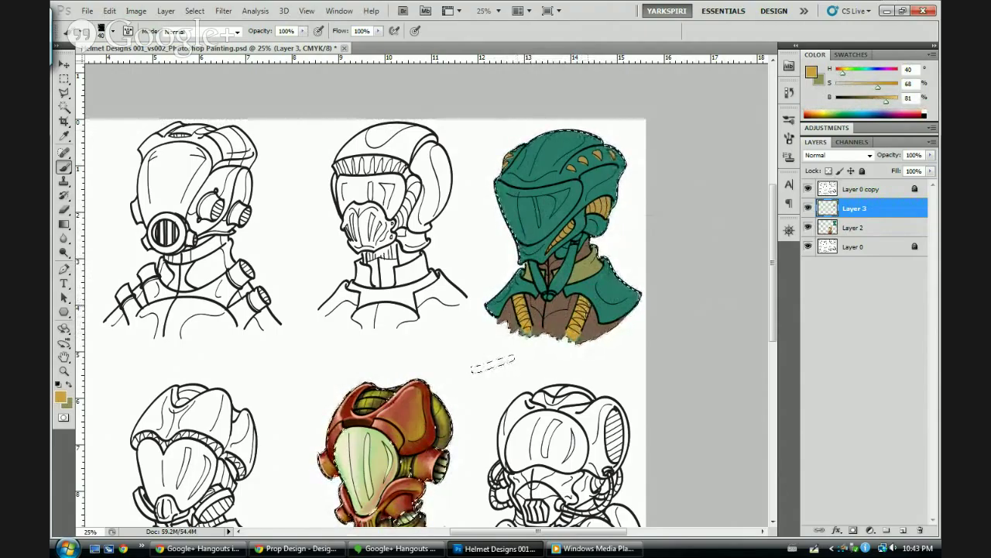
key(bracketleft)
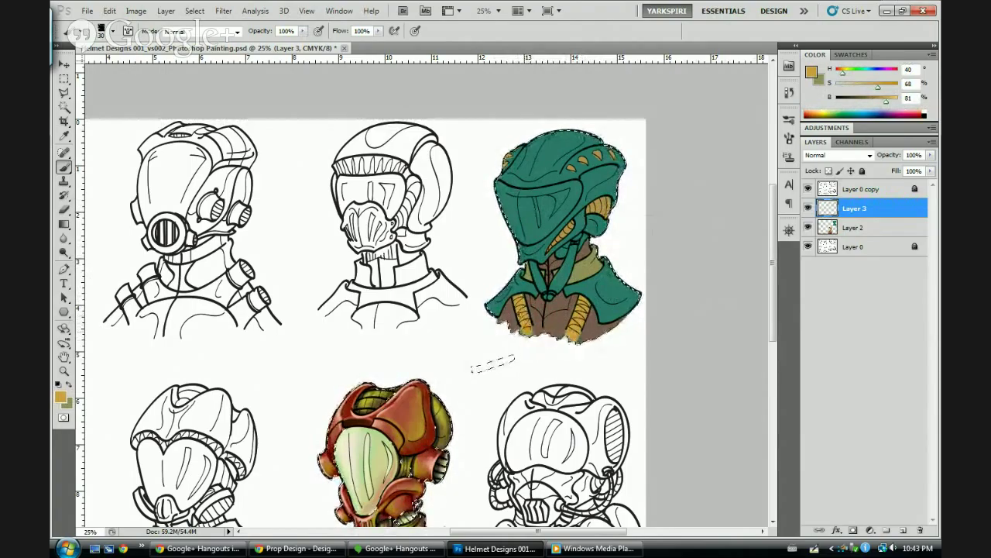
key(bracketleft)
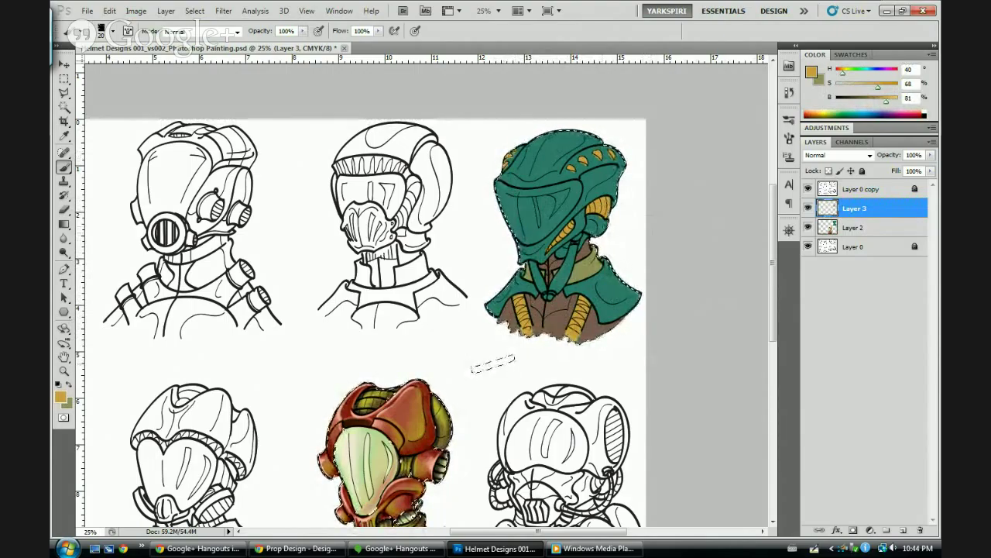
Paint the small neck patch below the ear with the collar's olive and the two neck straps blue with H 209, S 39, B 47
alt+click(602, 246)
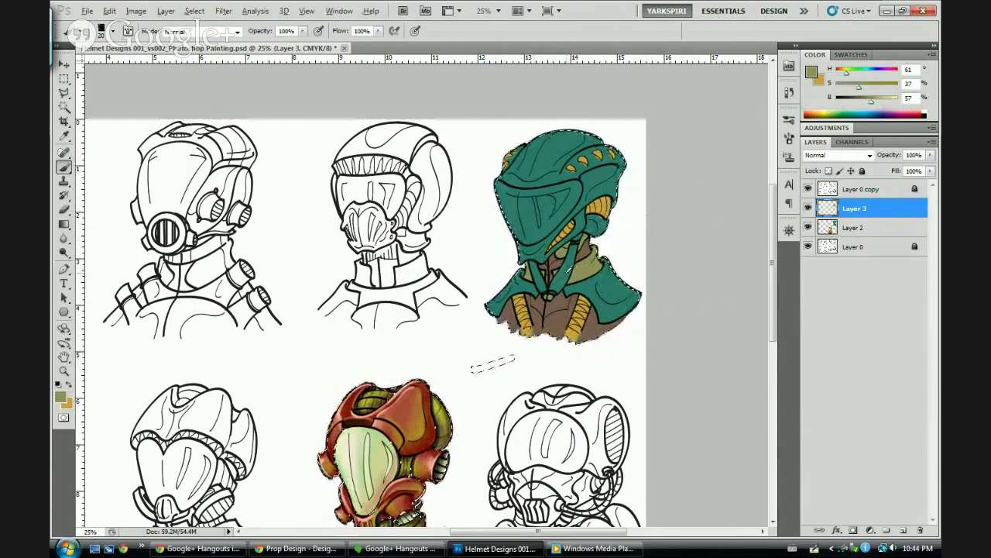
alt+click(568, 269)
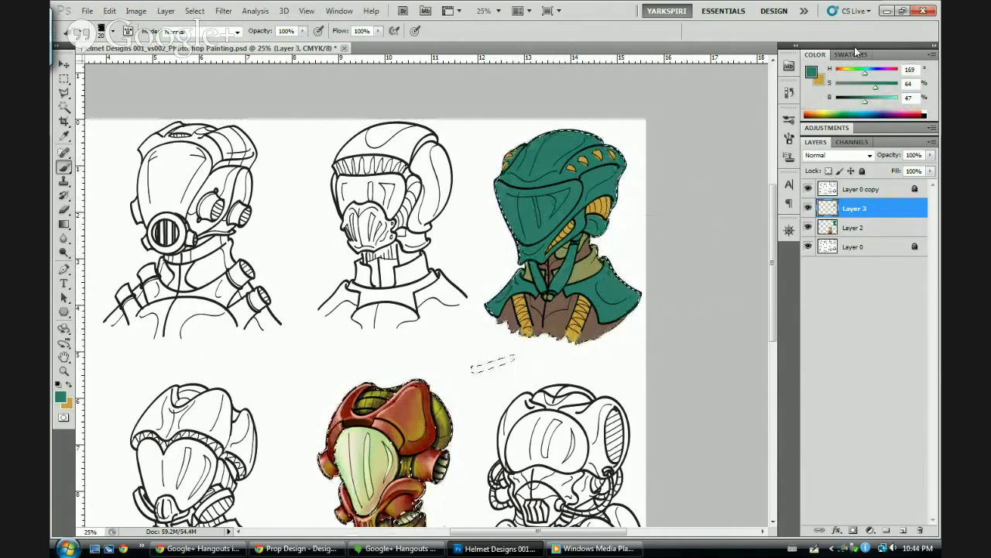
drag(865, 75, 873, 74)
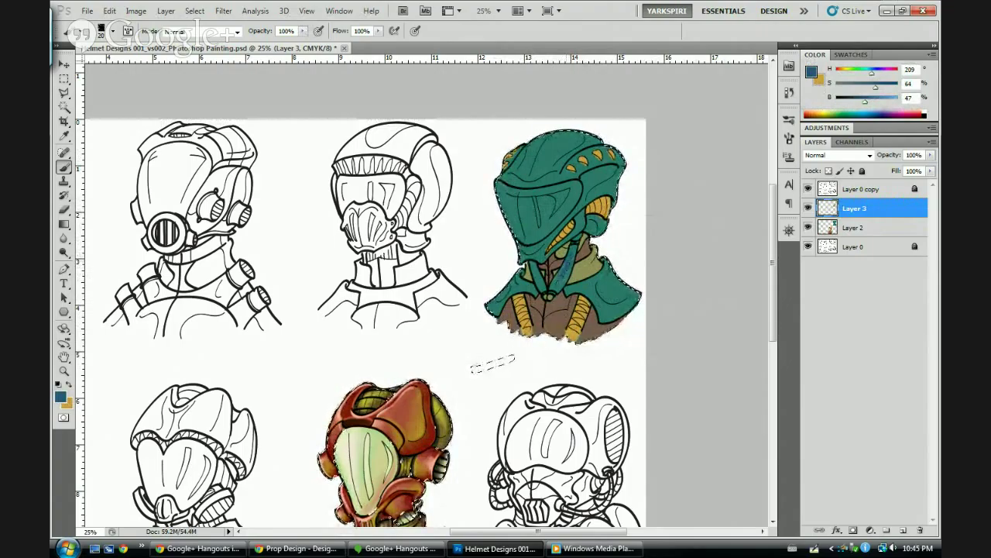
drag(565, 270, 567, 260)
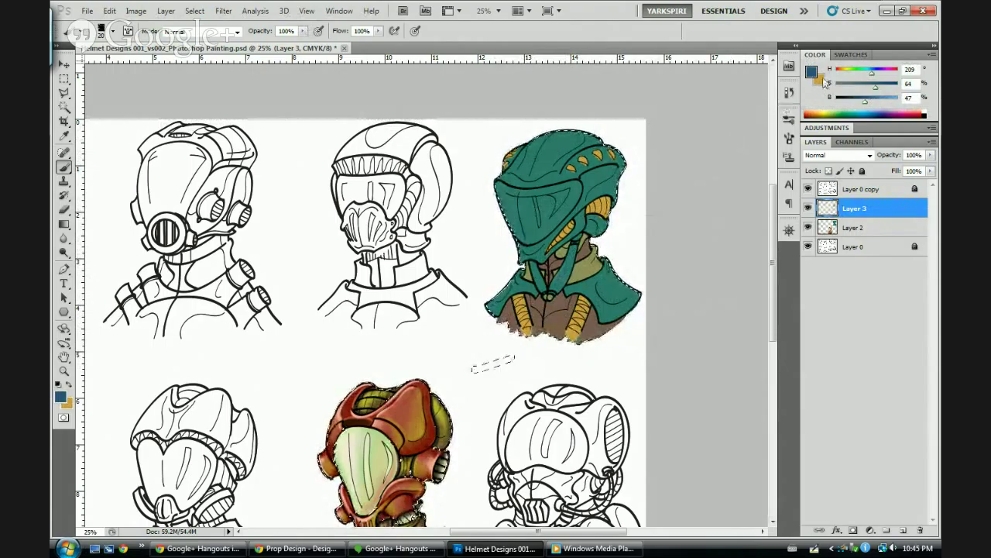
drag(876, 86, 860, 88)
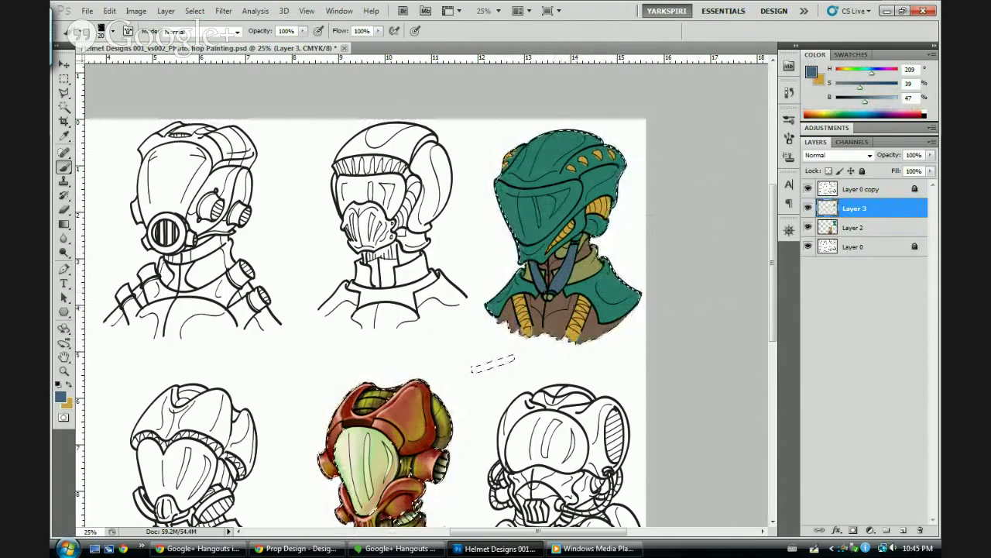
Tidy the edges of the painted details on Layer 3 with a smaller eraser at 100% opacity, keeping the selection active
drag(669, 251, 660, 258)
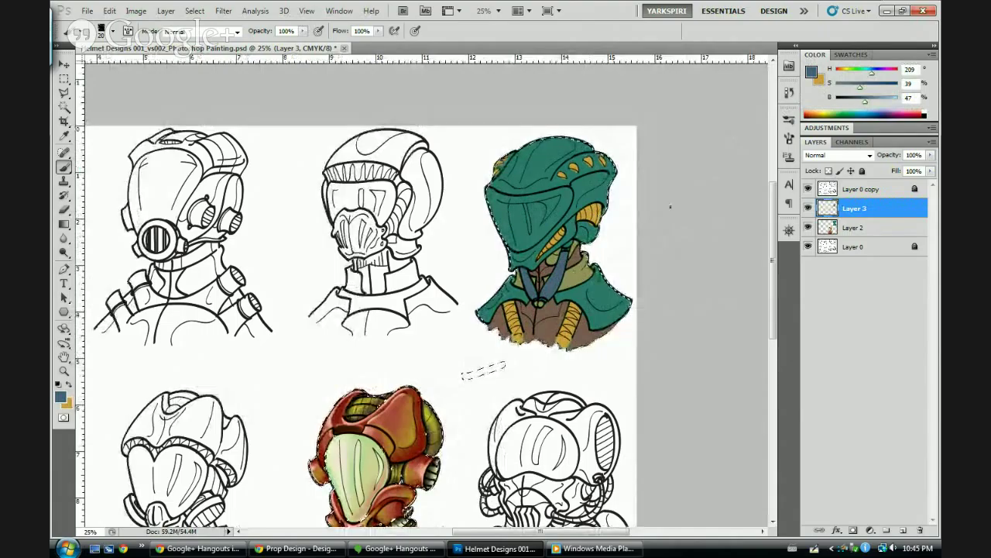
key(ctrl+d)
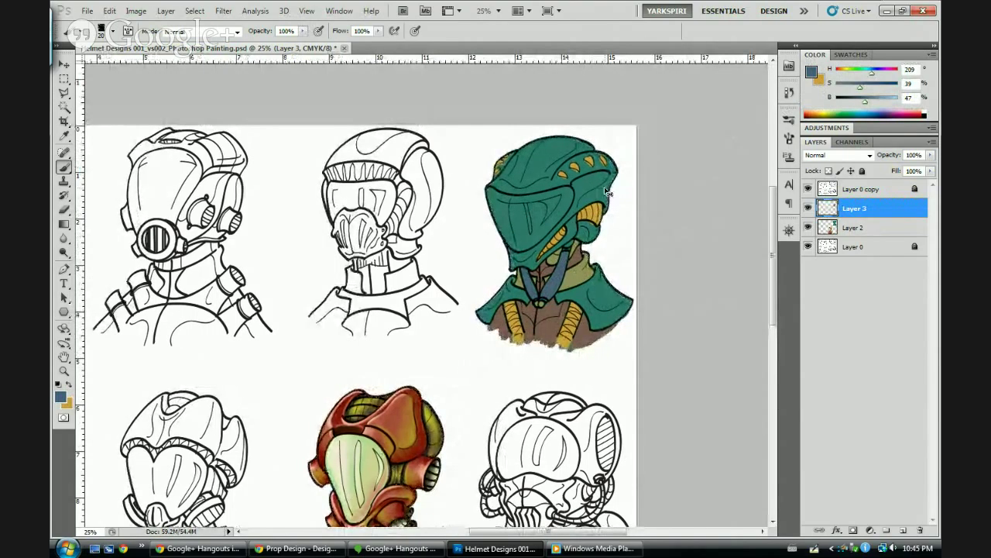
key(ctrl+z)
key(ctrl+plus)
drag(702, 222, 691, 232)
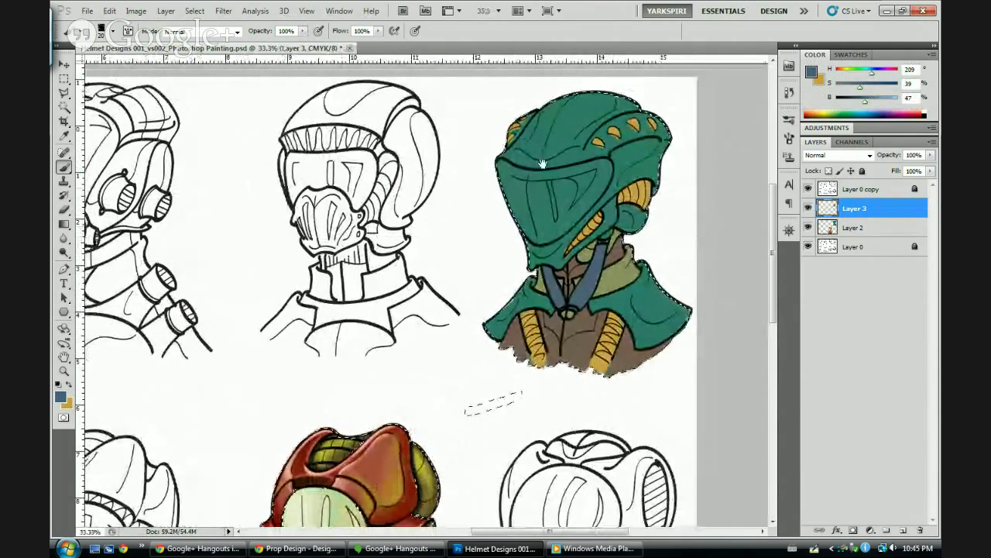
drag(543, 164, 499, 201)
key(e)
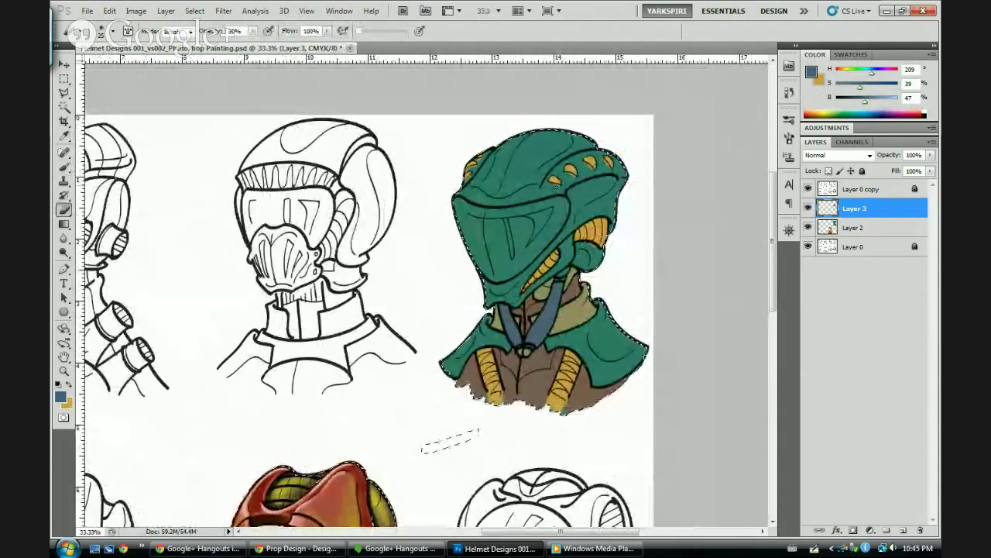
key(0)
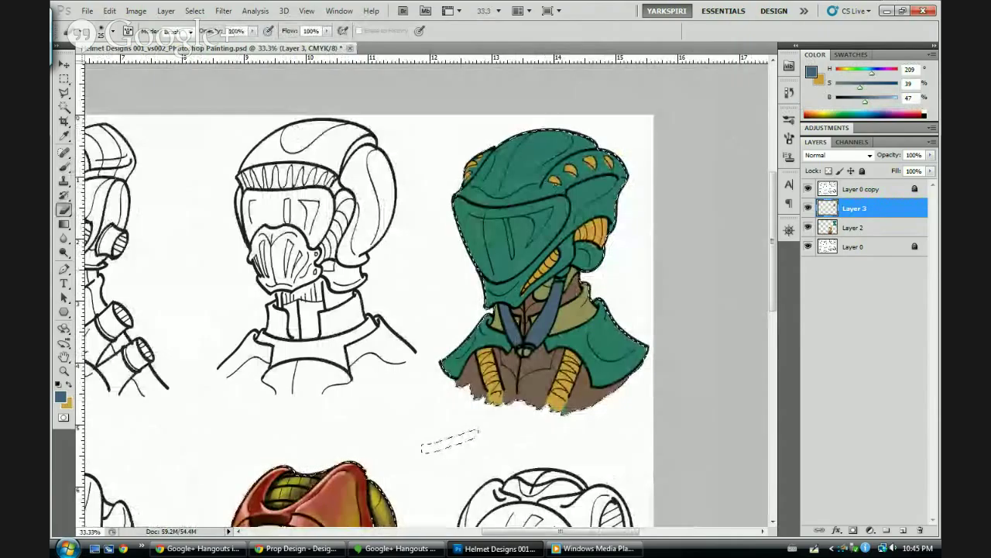
key(bracketleft)
key(bracketleft)
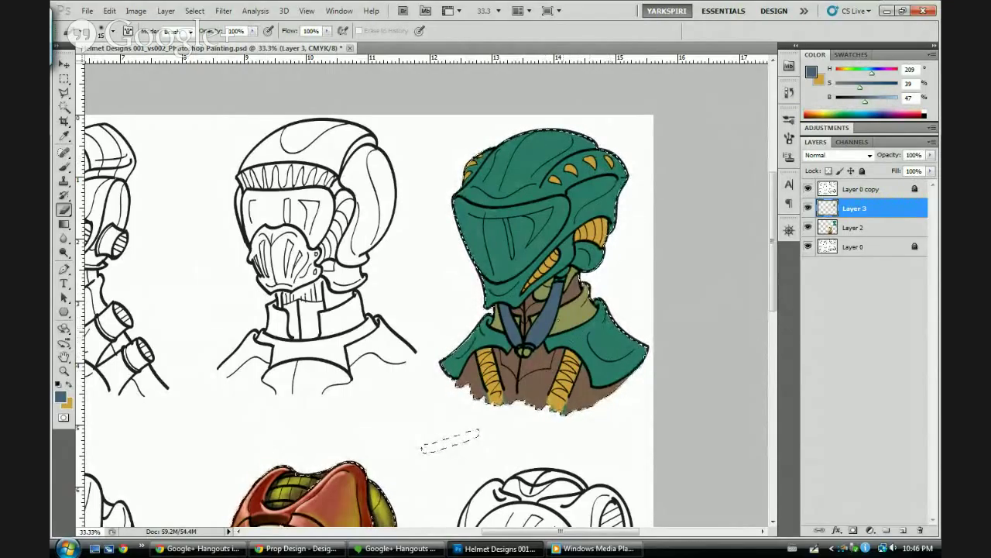
Touch up the chest tubes with their sampled golden tan and the chest garment with its sampled brown
key(b)
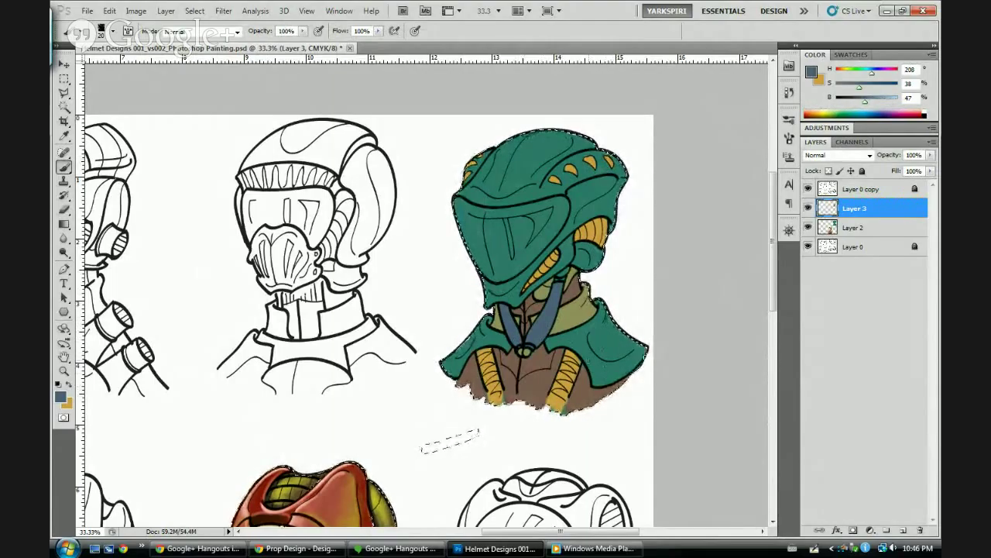
alt+click(576, 358)
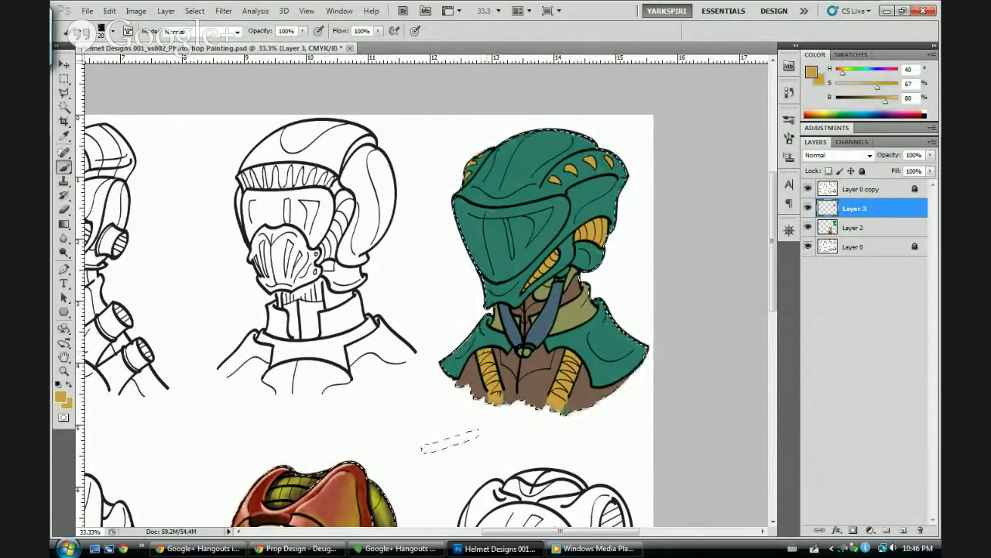
drag(483, 354, 498, 396)
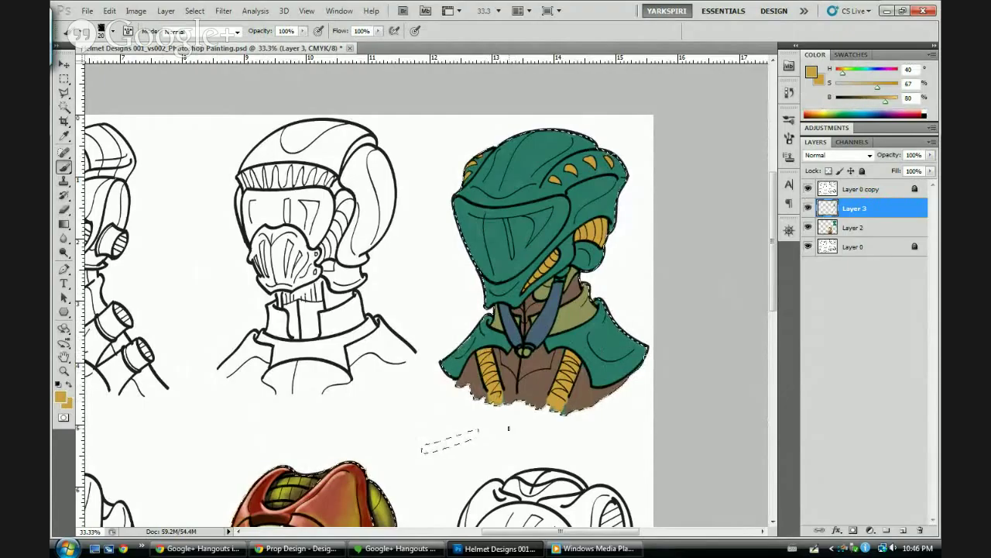
alt+click(544, 352)
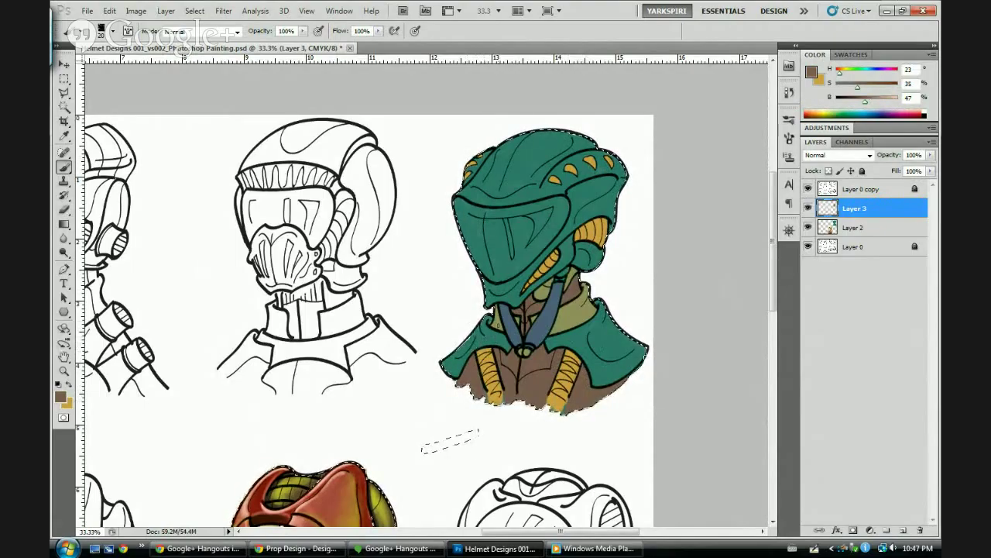
key(e)
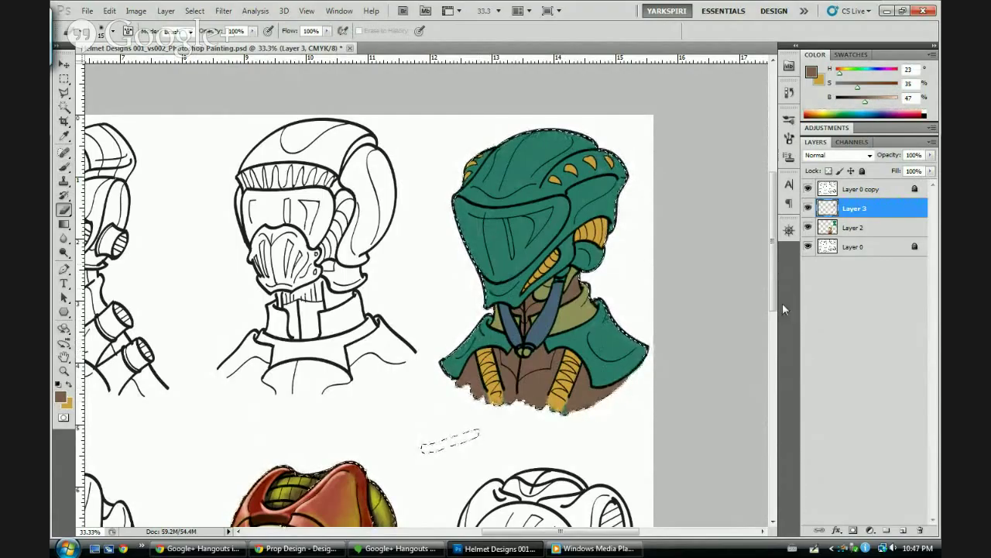
key(b)
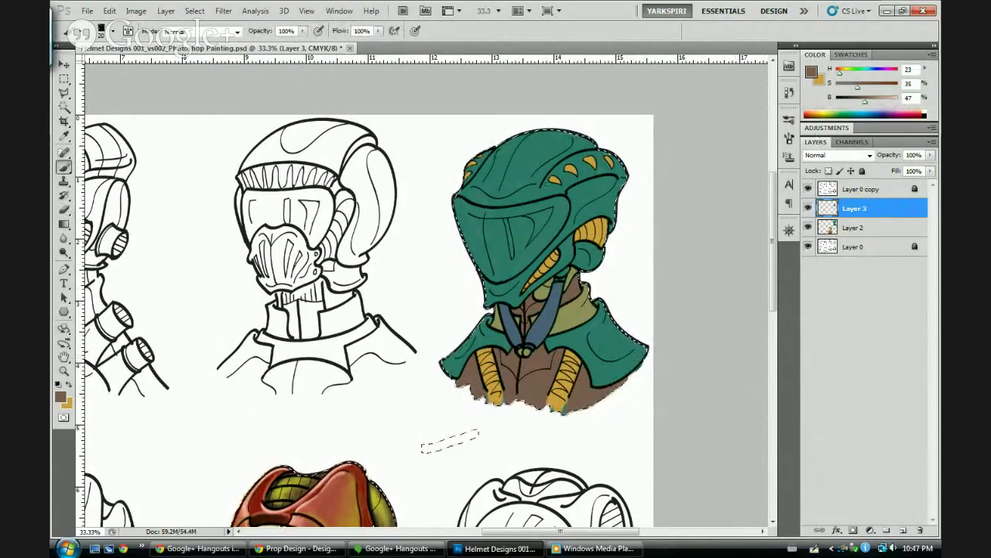
Sample the helmet's teal, brighten it to B 78, and paint a highlight along the brow ridge with a size 25 brush at 30% opacity
alt+click(523, 162)
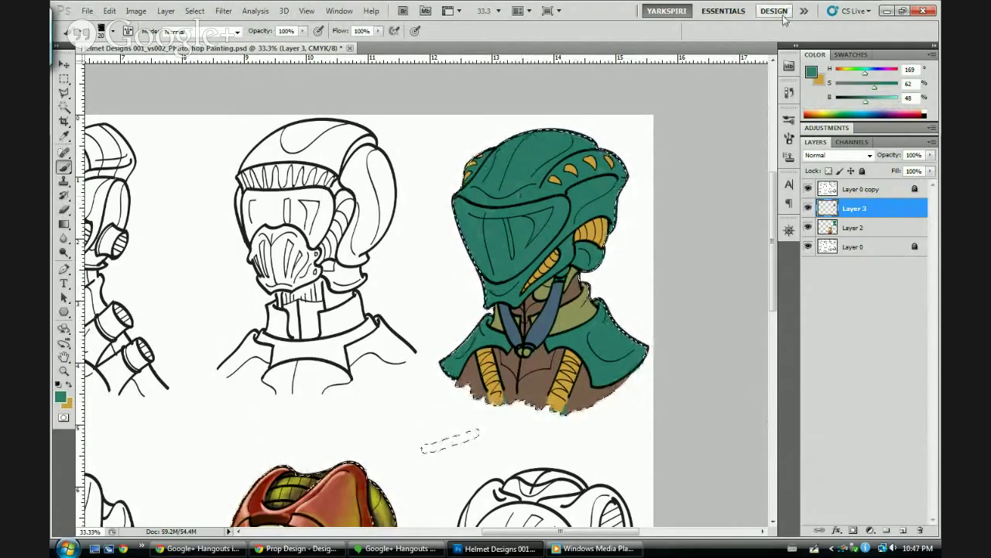
drag(865, 101, 884, 100)
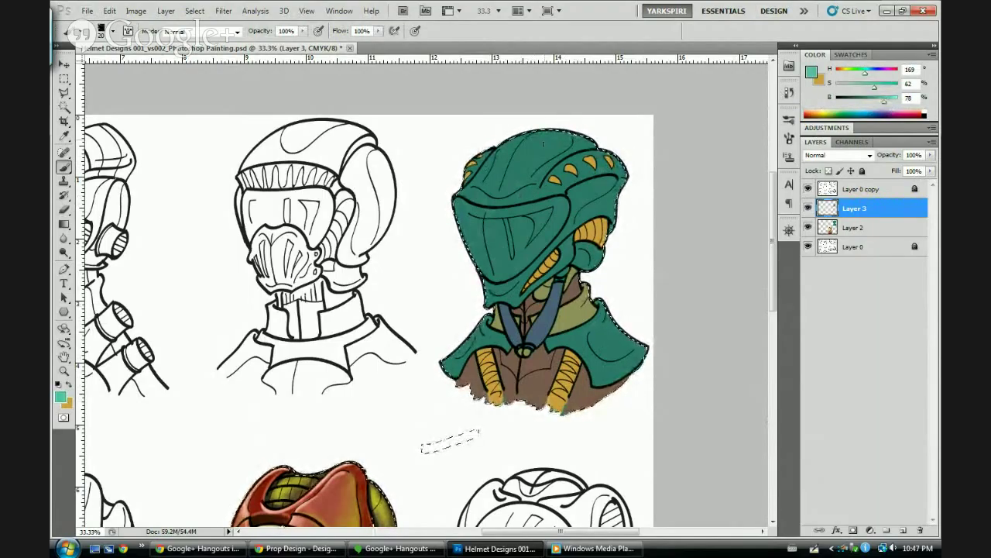
key(3)
key(])
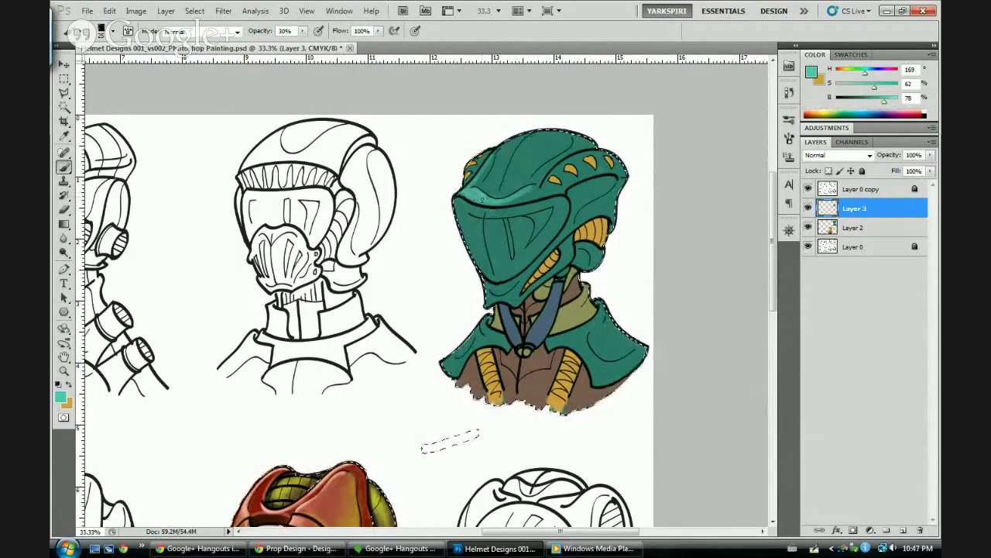
drag(522, 194, 535, 186)
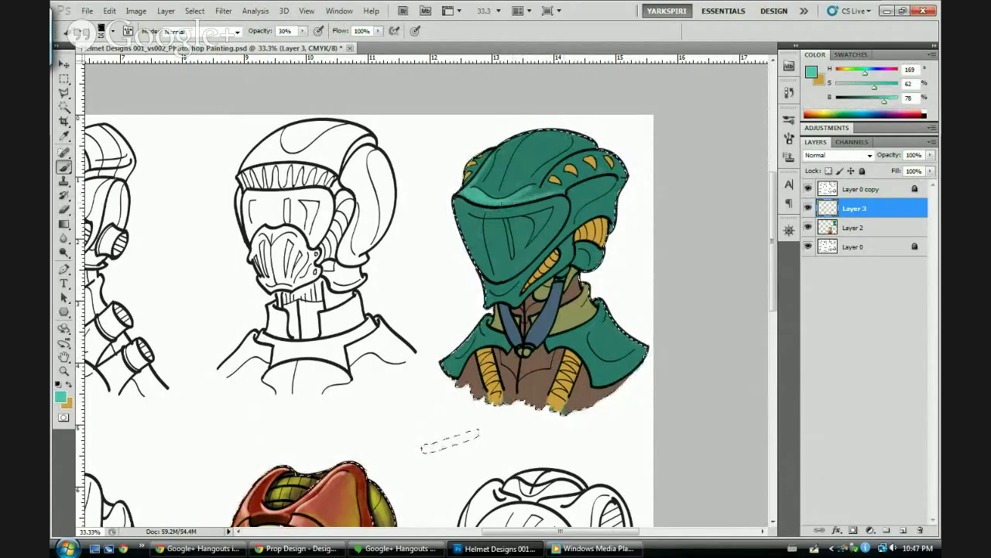
Thin out the highlight above the brow ridge and along the dome's front edge with a size 70 eraser
key(e)
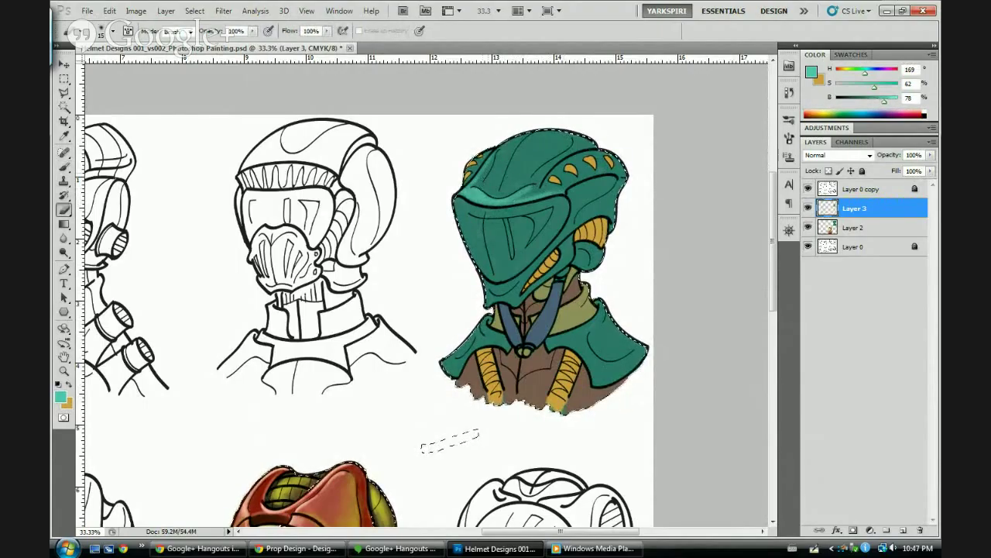
key(bracketright)
key(bracketright)
key(bracketright)
key(bracketright)
key(bracketright)
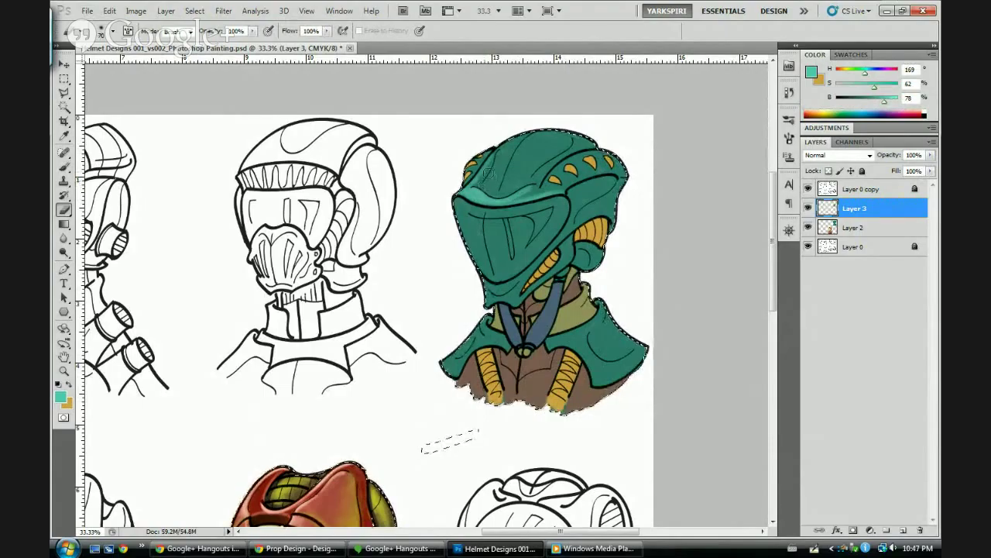
mouse_move(478, 192)
mouse_down()
mouse_move(524, 193)
mouse_move(498, 175)
mouse_move(512, 148)
mouse_up()
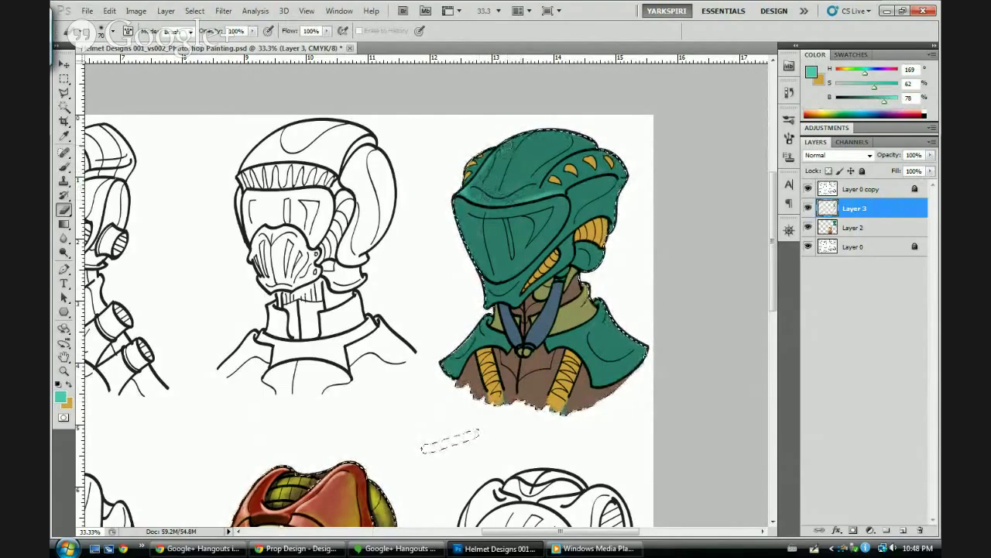
Paint the light teal highlight down the dome's front edge with a size 25 brush at 30% opacity
key(b)
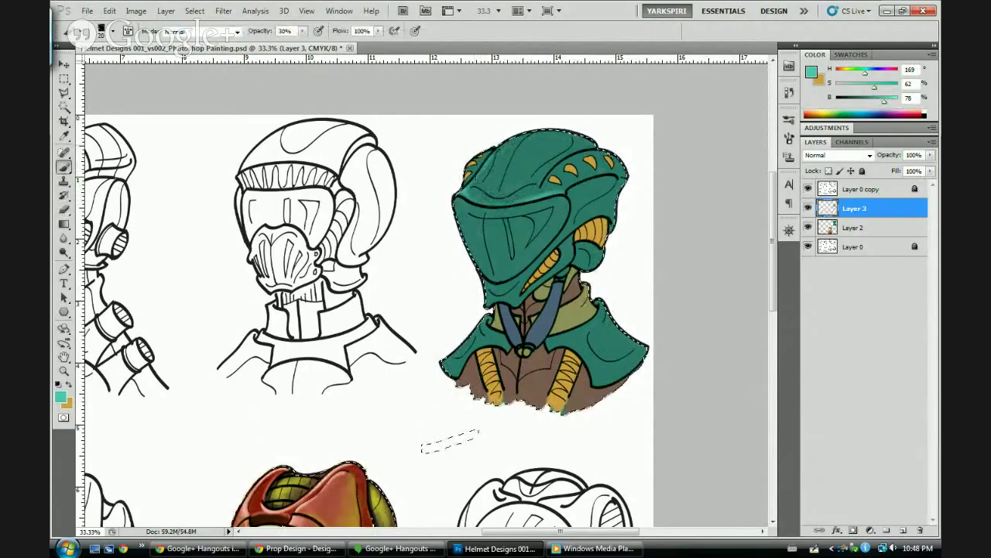
key(bracketright)
drag(493, 153, 467, 188)
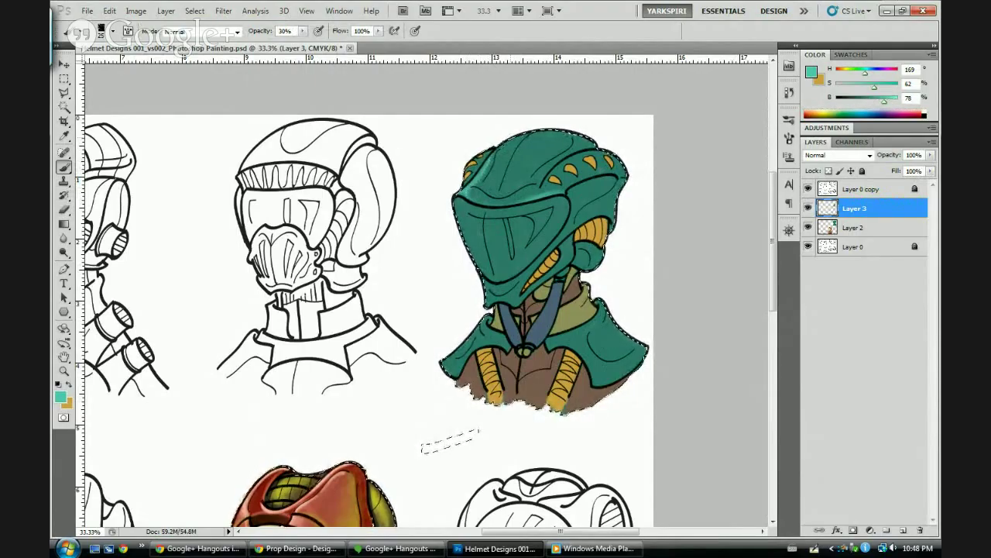
drag(493, 155, 471, 183)
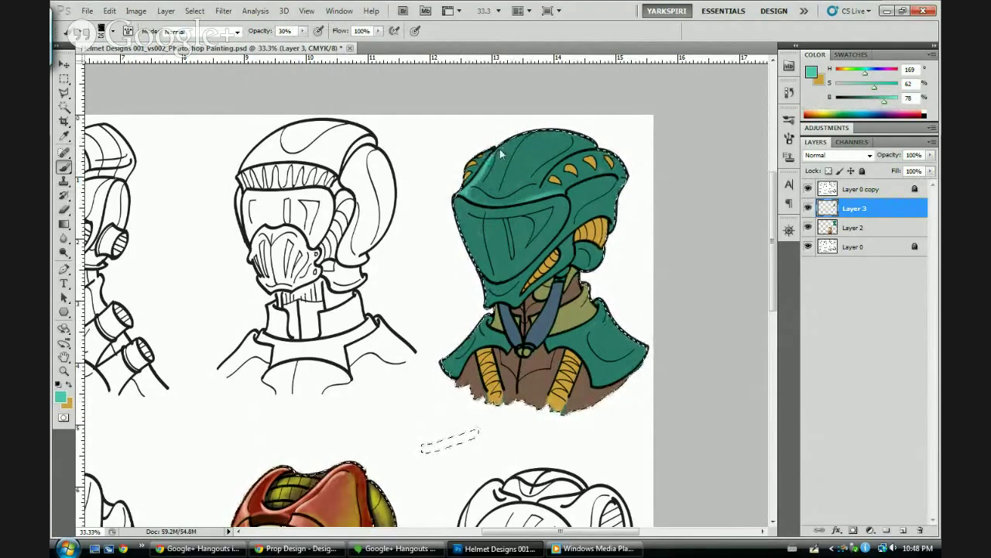
mouse_move(570, 131)
mouse_down()
mouse_move(455, 201)
mouse_move(464, 167)
mouse_move(454, 221)
mouse_up()
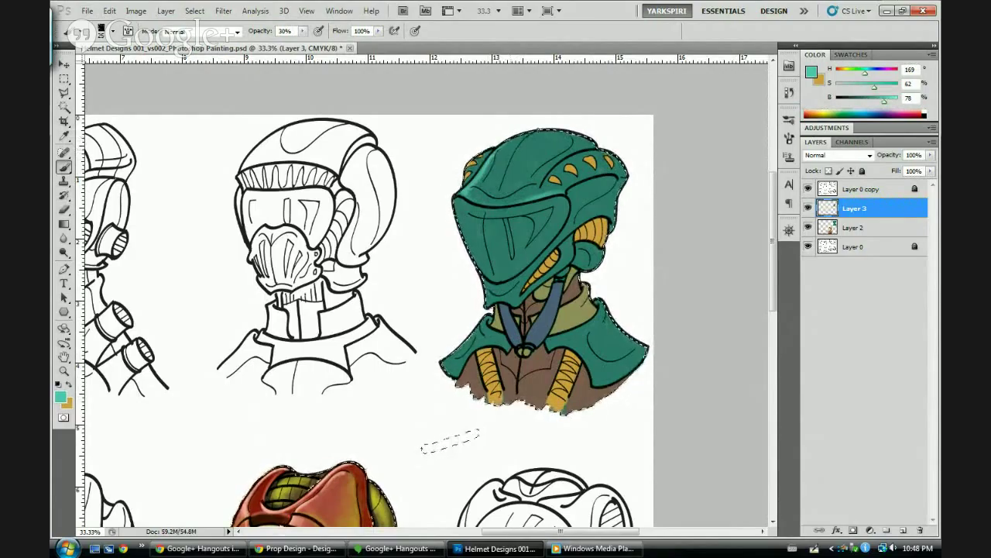
mouse_move(529, 131)
mouse_down()
mouse_move(500, 151)
mouse_move(518, 133)
mouse_move(455, 221)
mouse_up()
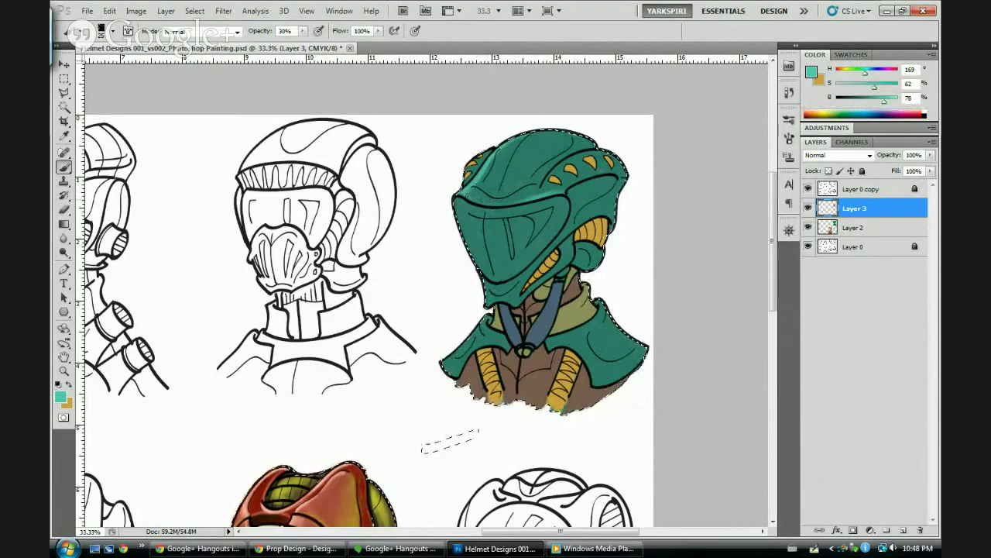
Build up the light teal highlight along the brow ridge above the visor, blending it into the dome's front edge
drag(467, 196, 491, 201)
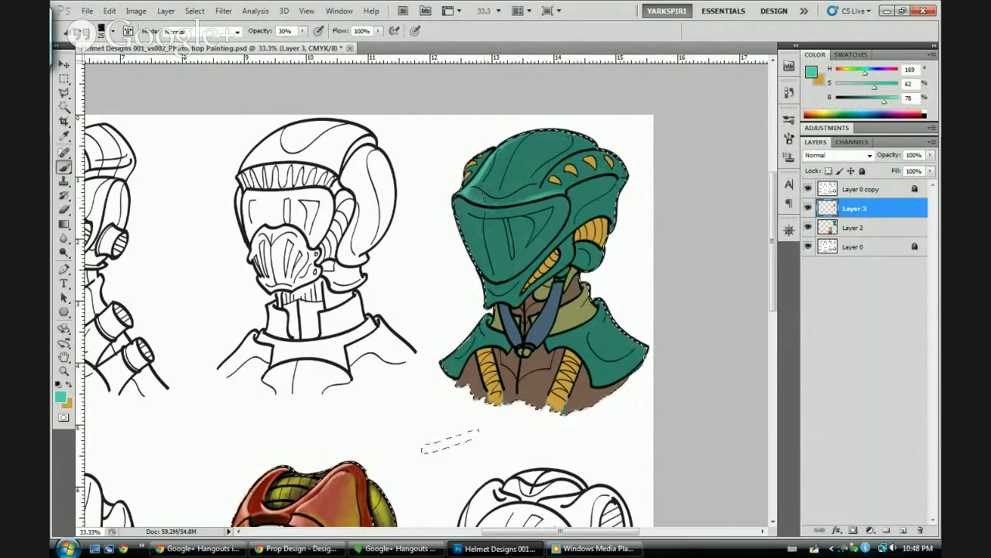
mouse_move(565, 130)
mouse_down()
mouse_move(455, 221)
mouse_move(457, 207)
mouse_move(454, 221)
mouse_up()
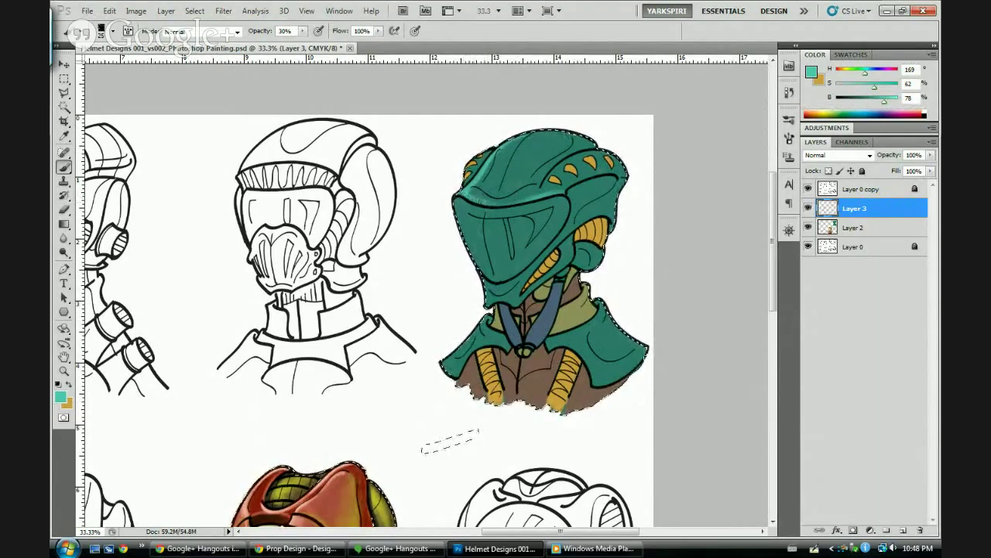
mouse_move(570, 131)
mouse_down()
mouse_move(456, 221)
mouse_move(546, 195)
mouse_up()
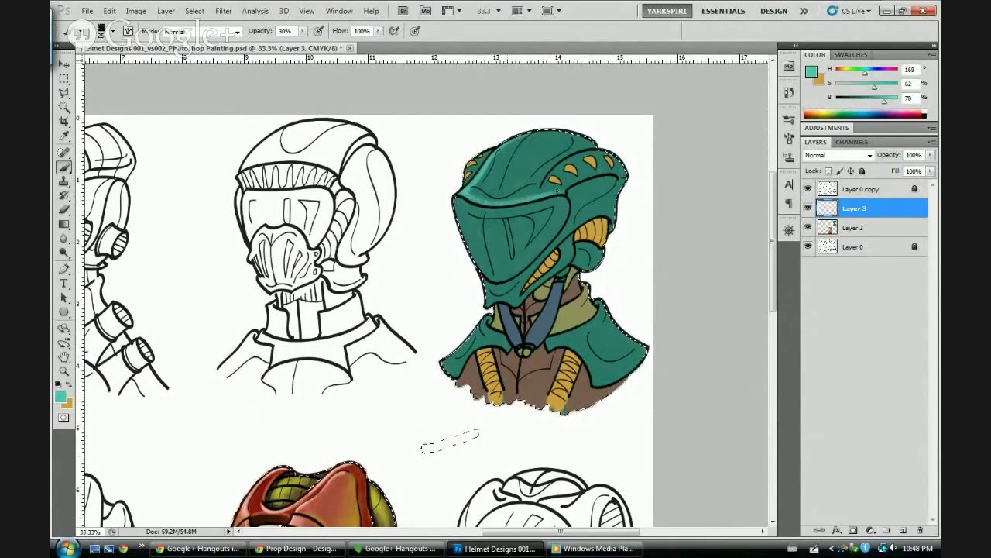
mouse_move(570, 130)
mouse_down()
mouse_move(454, 221)
mouse_move(453, 240)
mouse_up()
drag(471, 162, 514, 208)
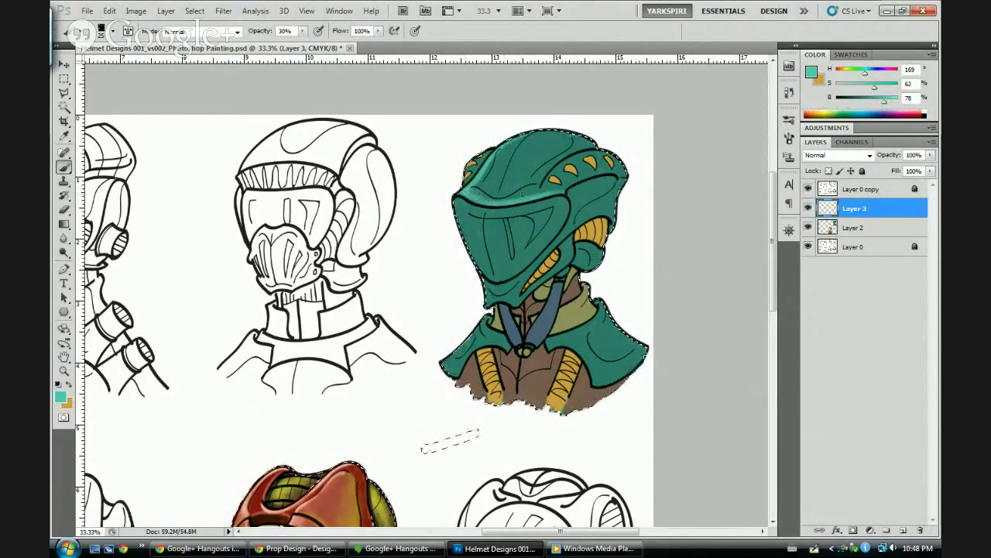
Add a light teal highlight near the top of the dome with a size 30 brush
key(bracketleft)
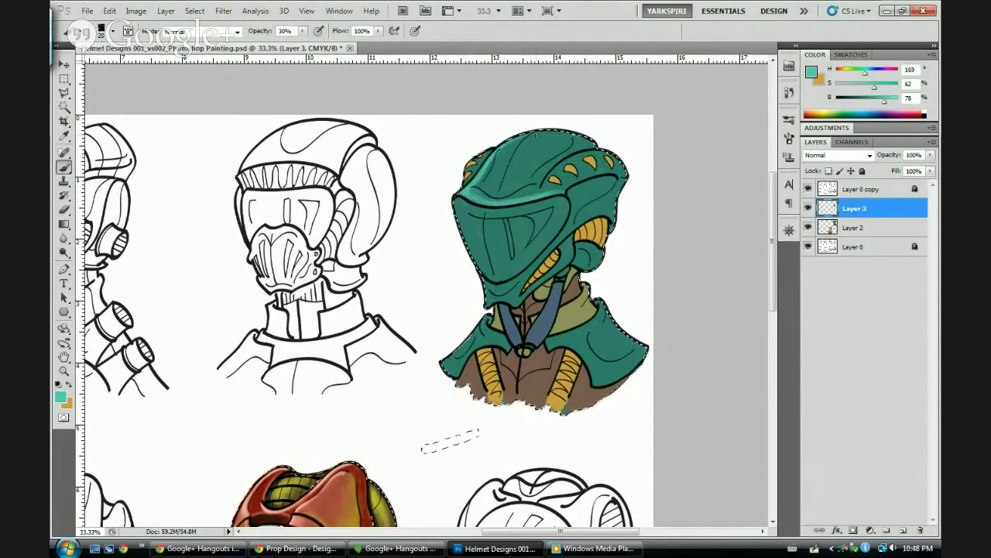
key(bracketleft)
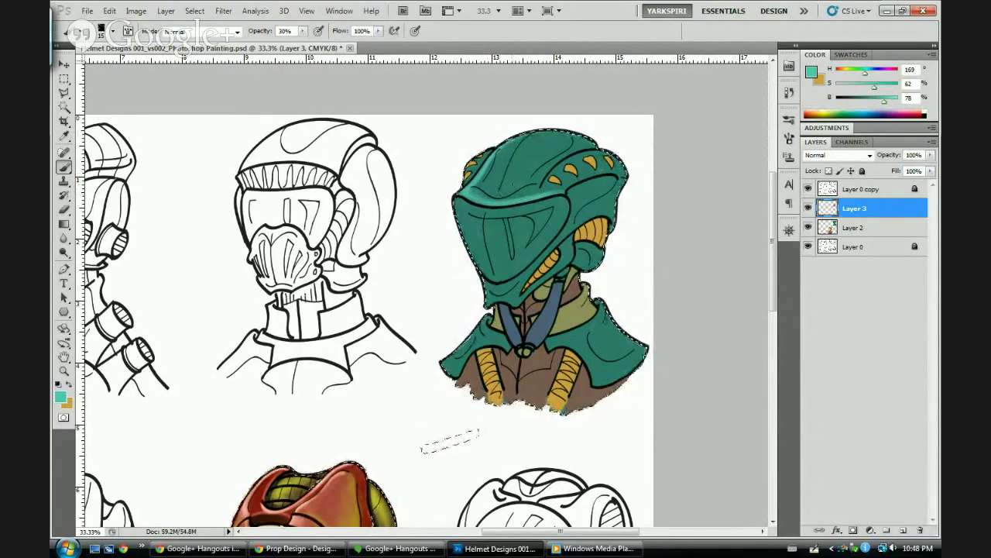
key(bracketright)
key(bracketright)
key(bracketright)
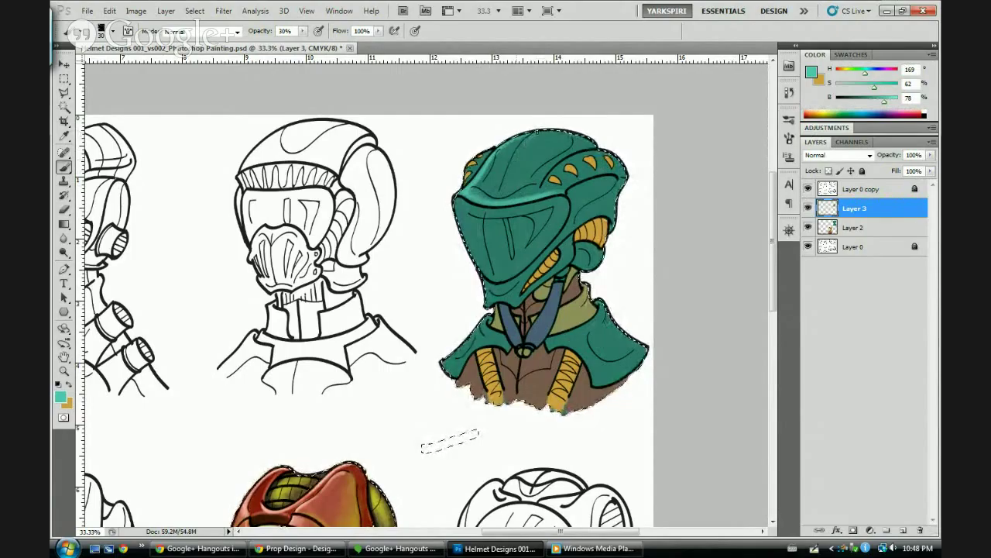
drag(537, 132, 524, 140)
Paint broad, soft light teal highlights down the dome beside its centre line with a size 100 brush
key(bracketright)
key(bracketright)
key(bracketright)
key(bracketright)
key(bracketright)
key(bracketright)
key(bracketright)
key(bracketright)
key(bracketright)
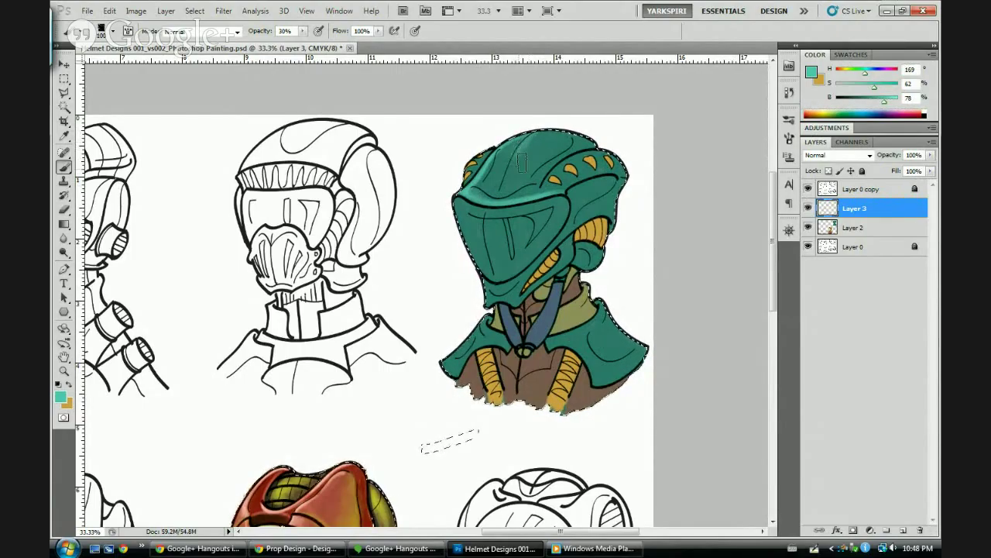
drag(534, 139, 501, 178)
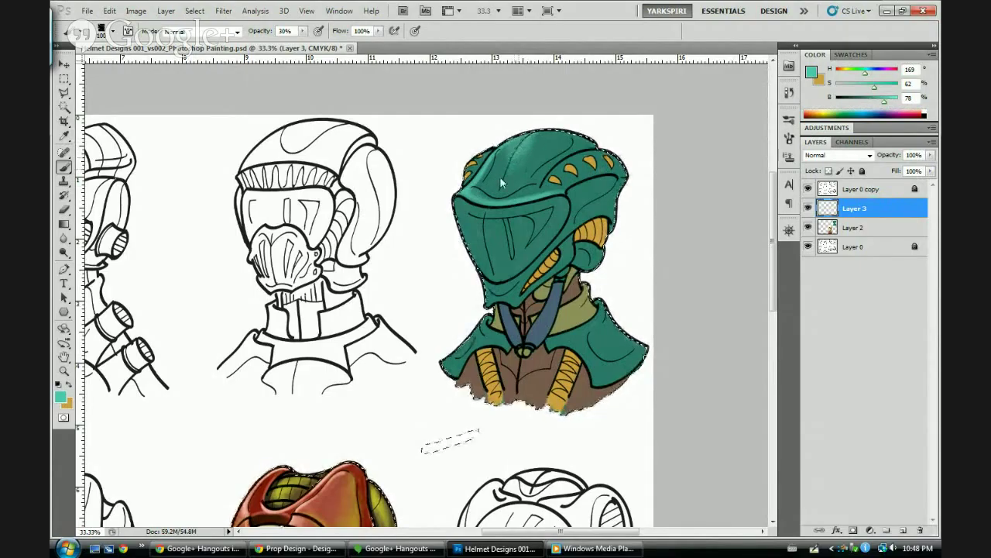
mouse_move(524, 132)
mouse_down()
mouse_move(505, 168)
mouse_move(511, 147)
mouse_move(517, 160)
mouse_move(538, 147)
mouse_move(536, 161)
mouse_move(529, 133)
mouse_move(558, 141)
mouse_move(511, 157)
mouse_move(549, 147)
mouse_move(515, 172)
mouse_move(521, 147)
mouse_move(503, 166)
mouse_up()
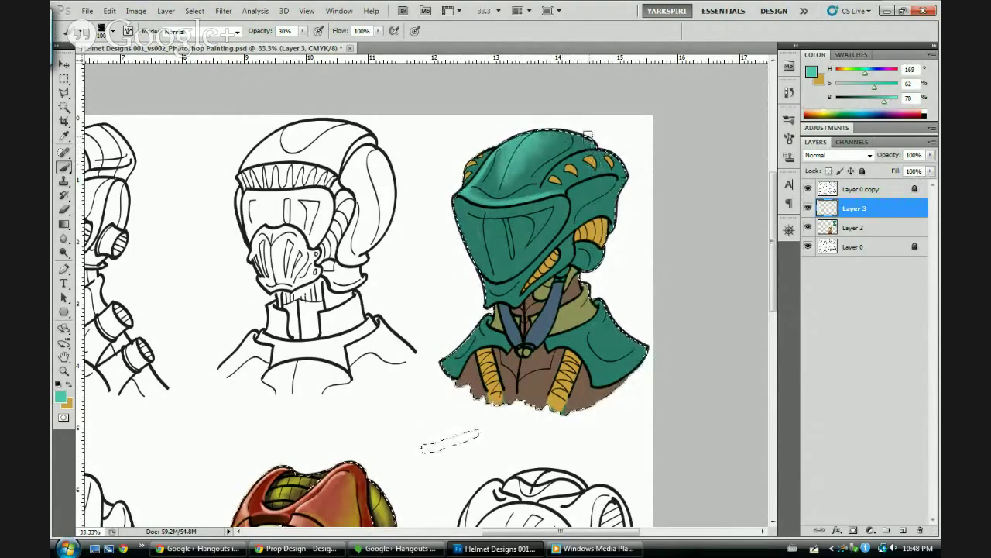
Strengthen the dome highlights with a brush reduced to size 15, and erase the excess along the front edge
key(bracketleft)
key(bracketleft)
key(bracketleft)
key(bracketleft)
key(bracketleft)
key(bracketleft)
key(bracketleft)
key(bracketleft)
key(bracketleft)
key(bracketleft)
key(bracketleft)
key(bracketleft)
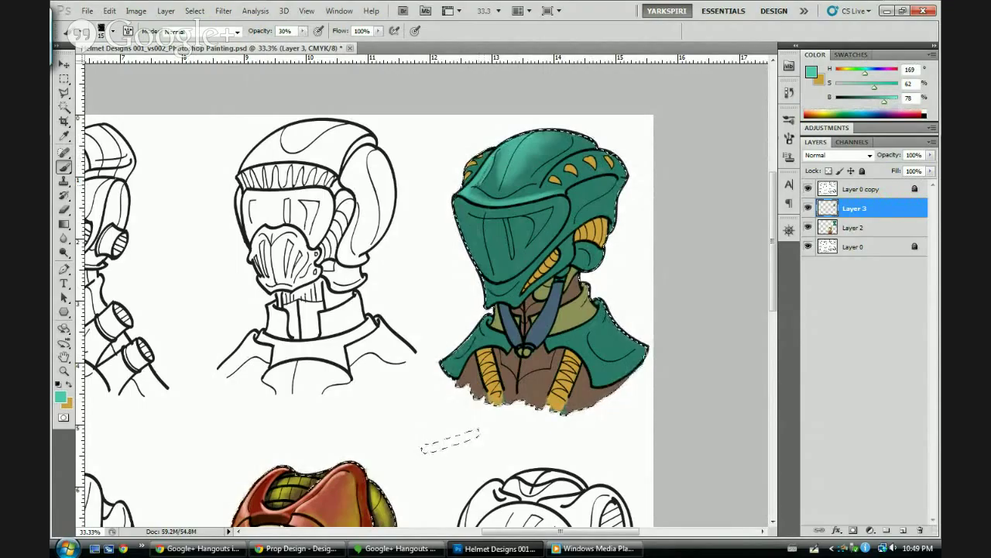
key(e)
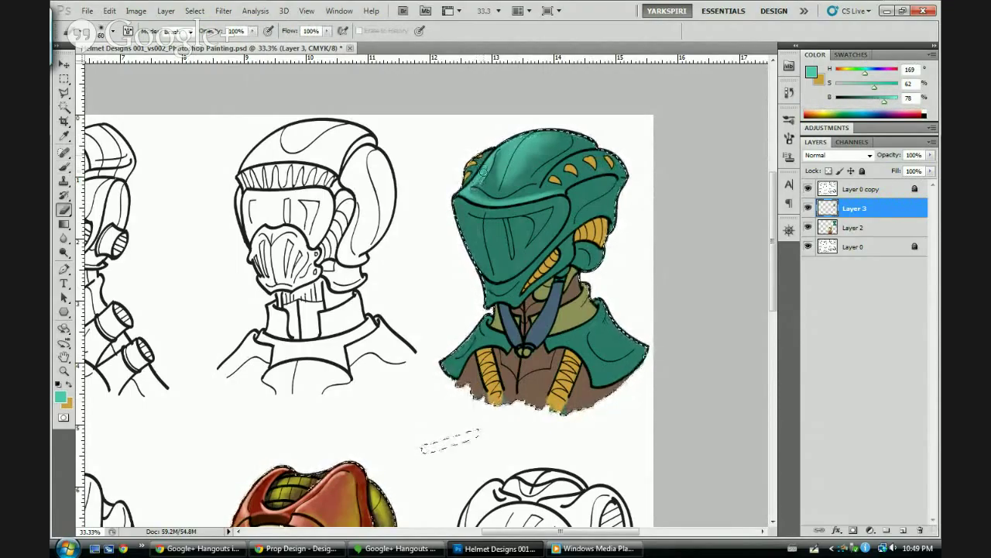
drag(485, 170, 489, 162)
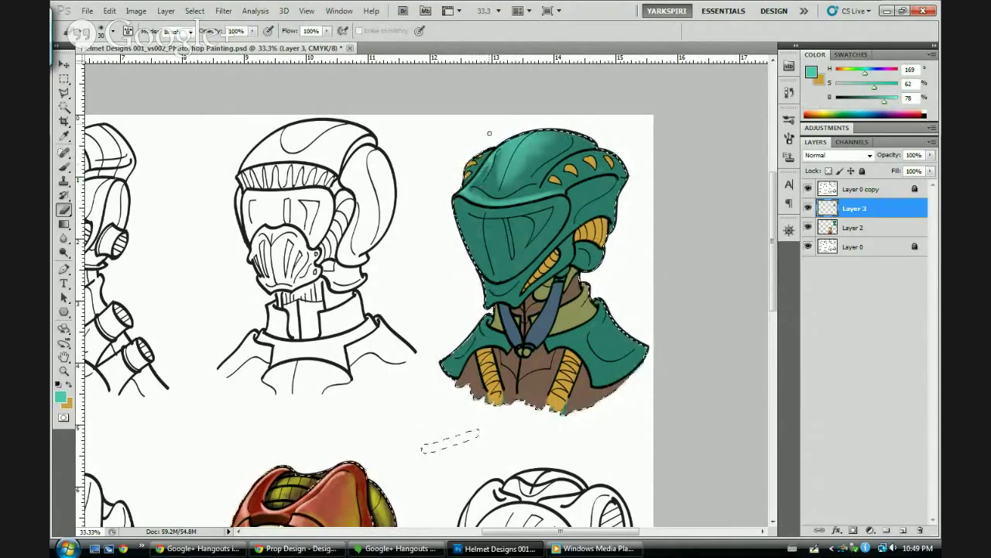
Refine the brow ridge highlight above the visor, erasing its rough edges and repainting it with a size 15 brush at 30% opacity
key(b)
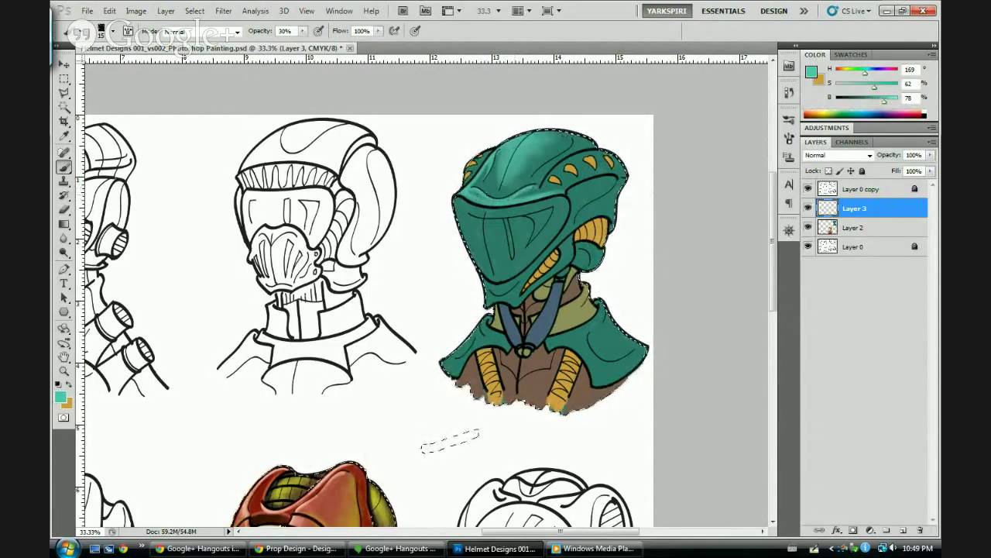
key(e)
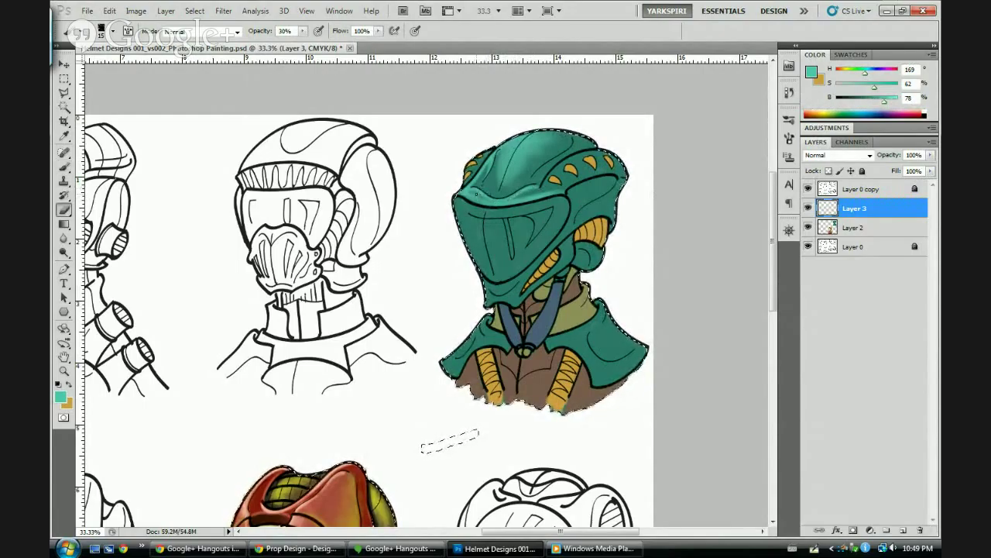
mouse_move(480, 196)
mouse_down()
mouse_move(490, 202)
mouse_move(471, 193)
mouse_up()
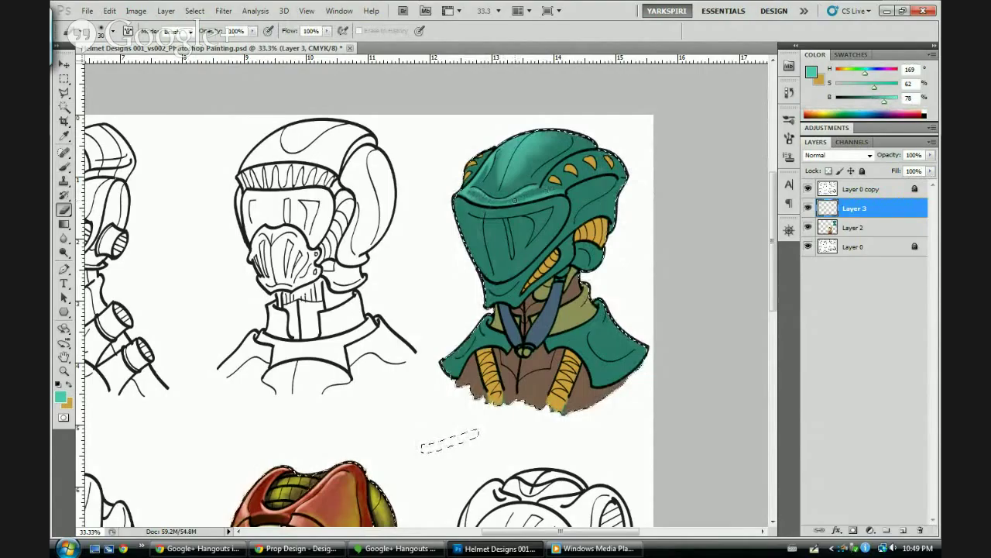
key(b)
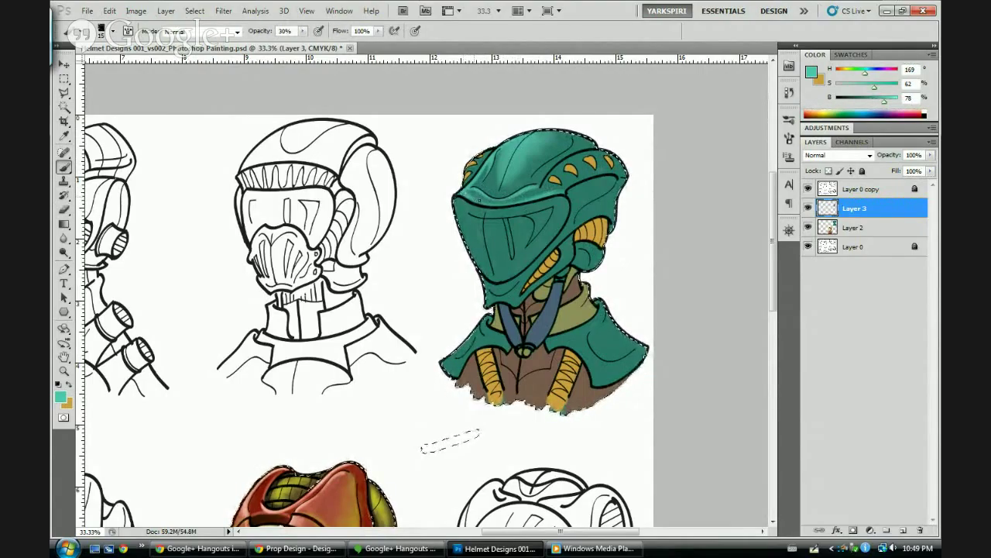
drag(515, 202, 486, 205)
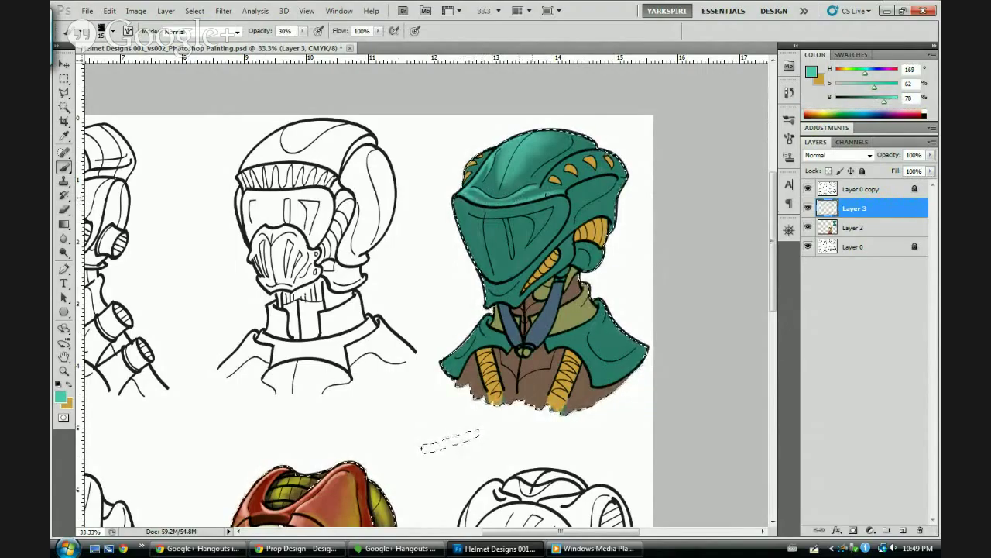
drag(514, 203, 471, 189)
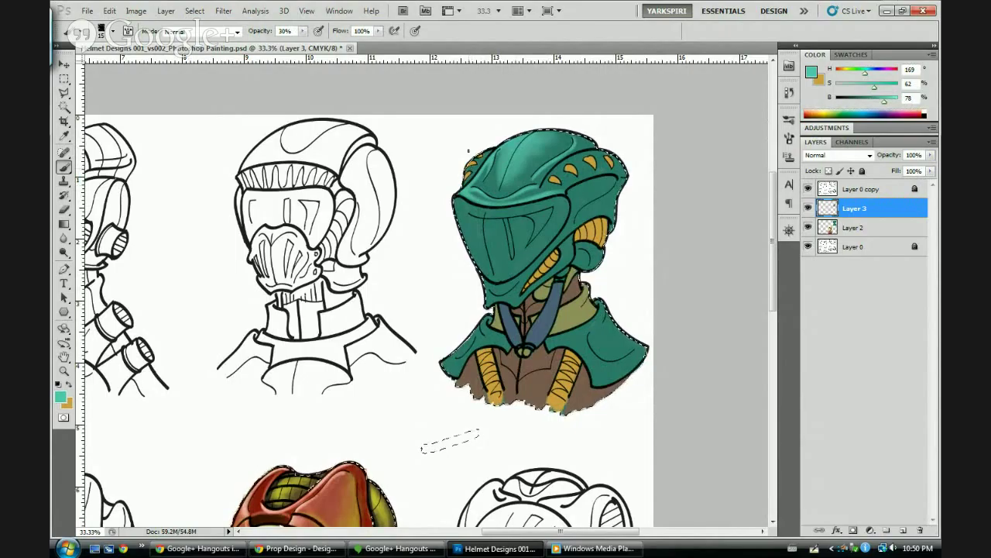
Highlight the far-side vent panel with a larger brush, trim it with a size 25 eraser, and return to the brush
key(bracketright)
key(bracketright)
key(bracketright)
key(bracketright)
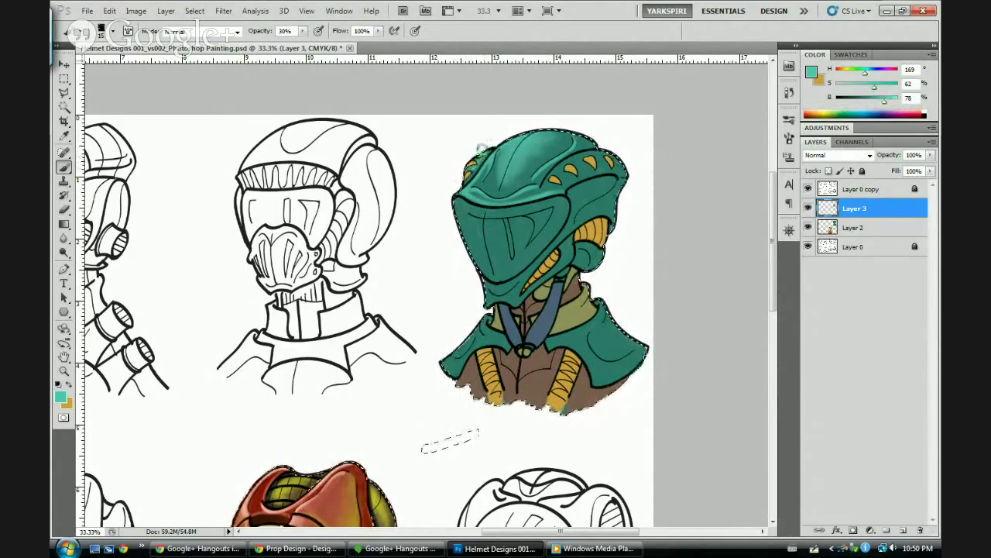
key(e)
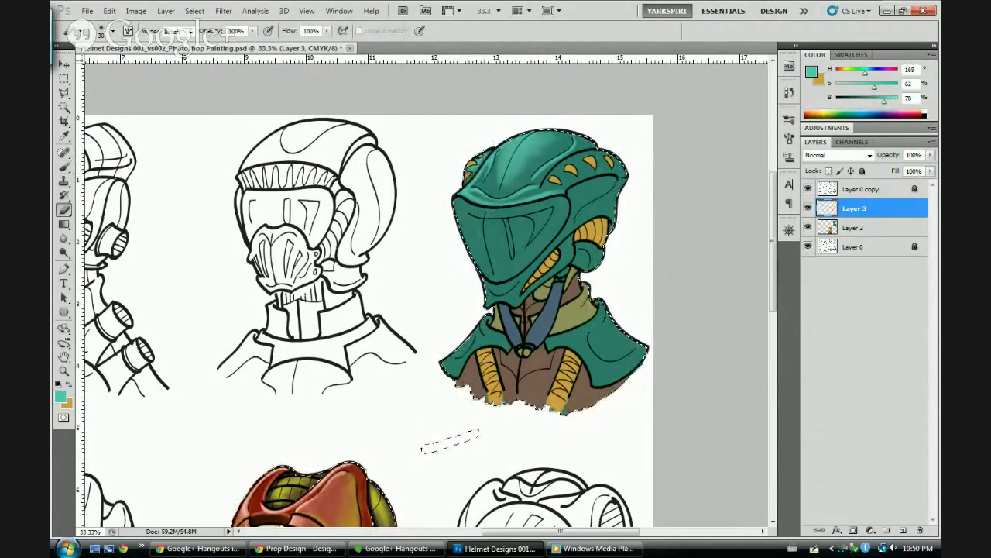
key([)
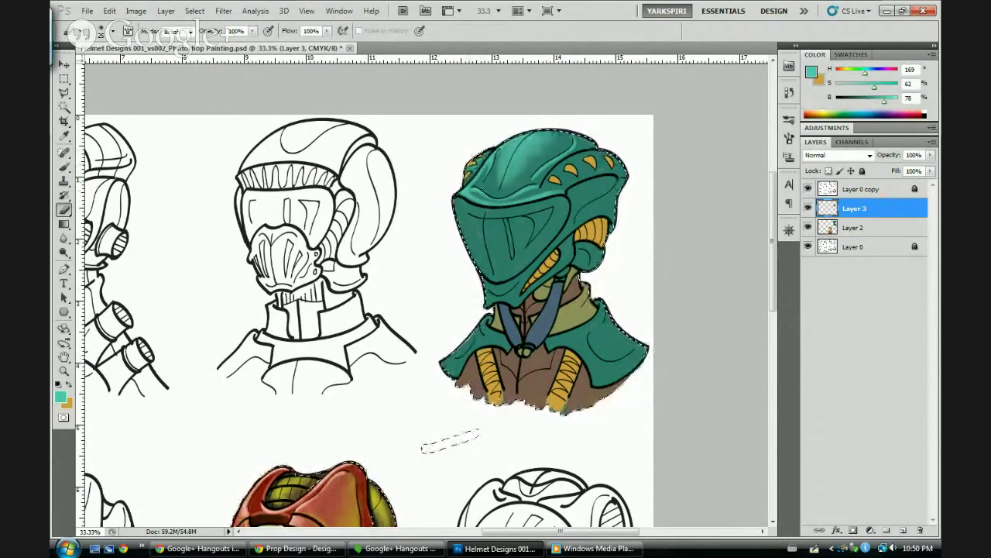
key(b)
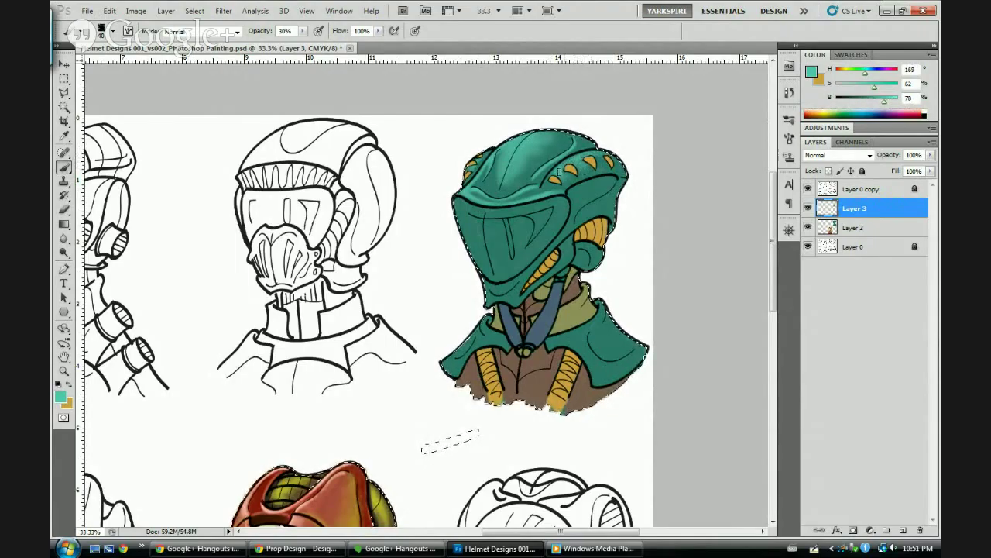
Paint light teal highlights along the orange-spiked band on the helmet's near side, using a brush around size 40 at 30% opacity
key(bracketleft)
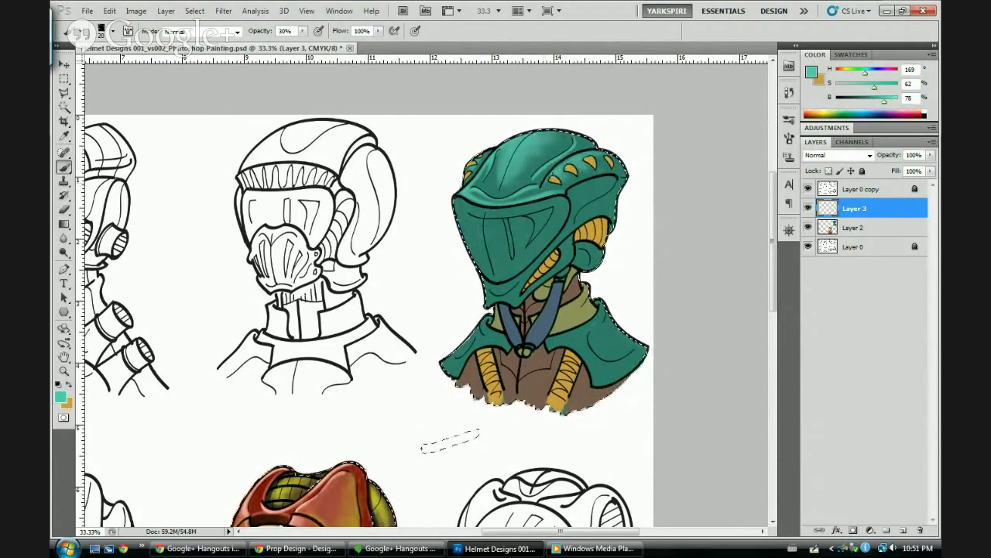
key(bracketleft)
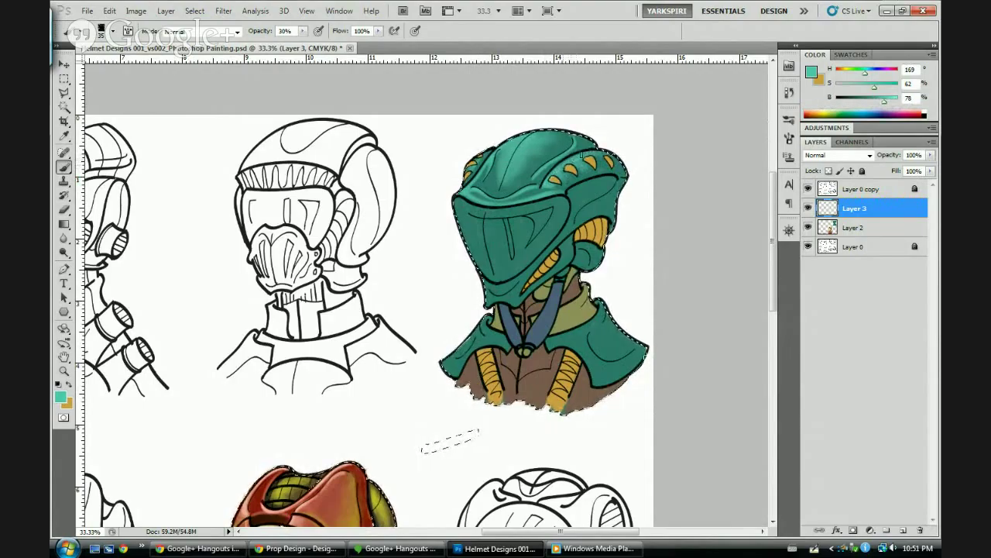
key(bracketleft)
key(bracketleft)
key(bracketleft)
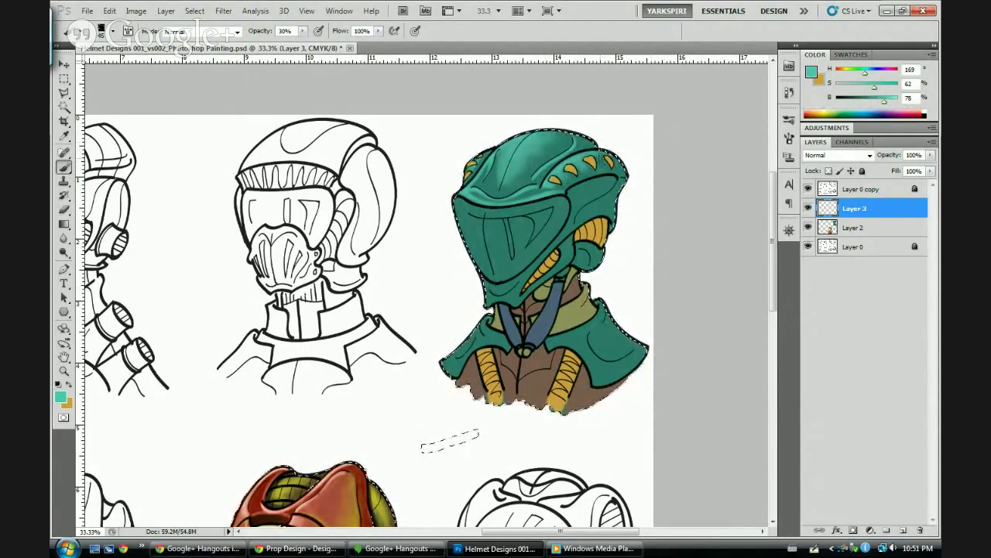
key(bracketright)
key(bracketleft)
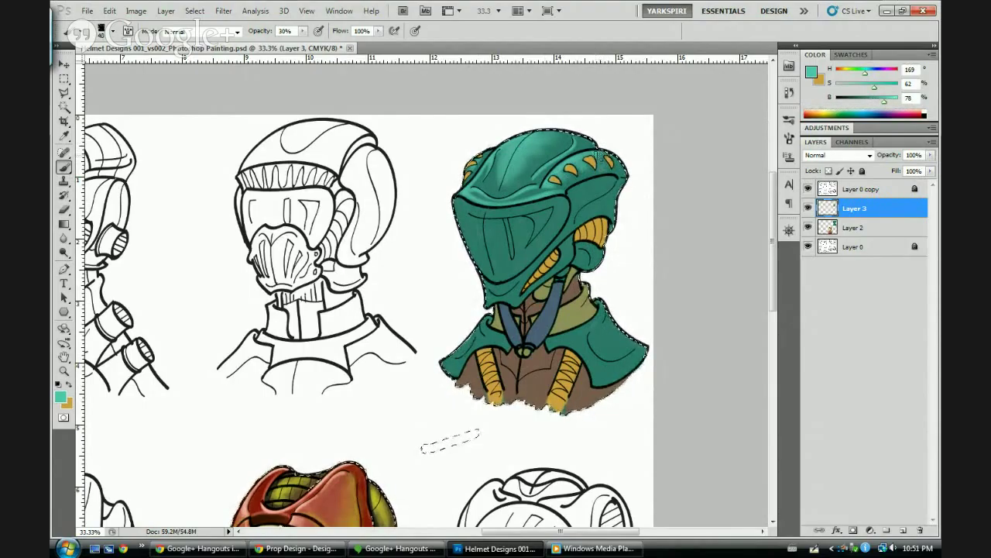
drag(600, 155, 597, 153)
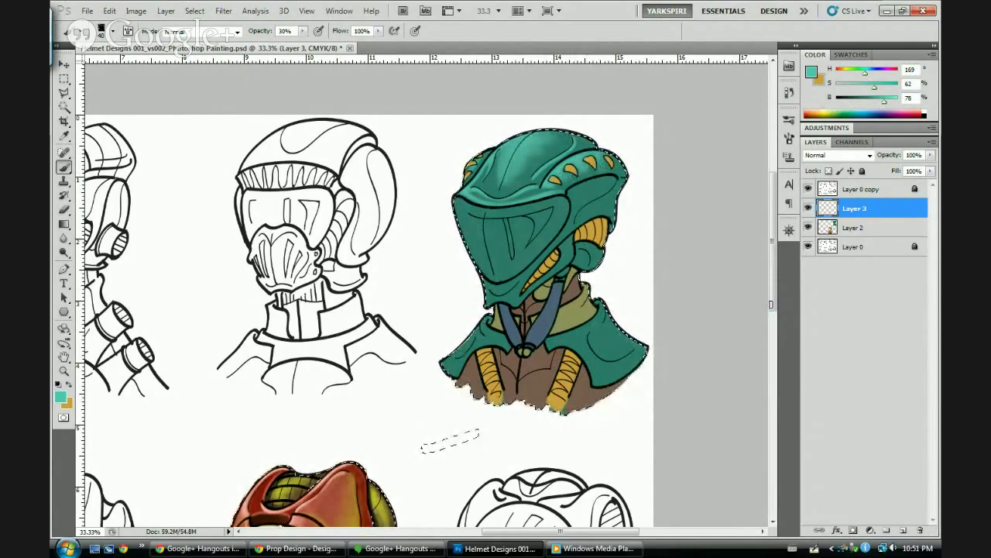
Save the helmet design document
key(ctrl+d)
key(ctrl+minus)
key(ctrl+minus)
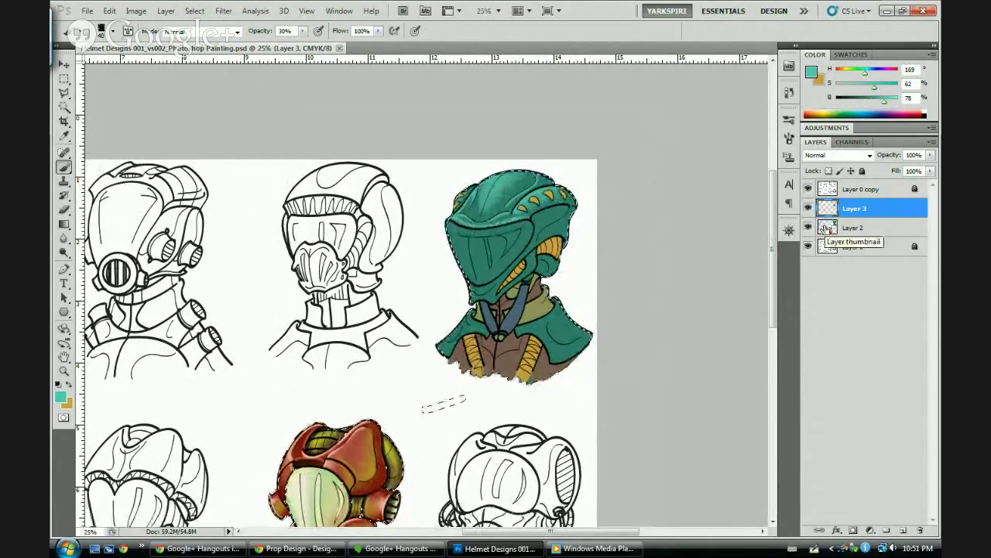
key(ctrl+plus)
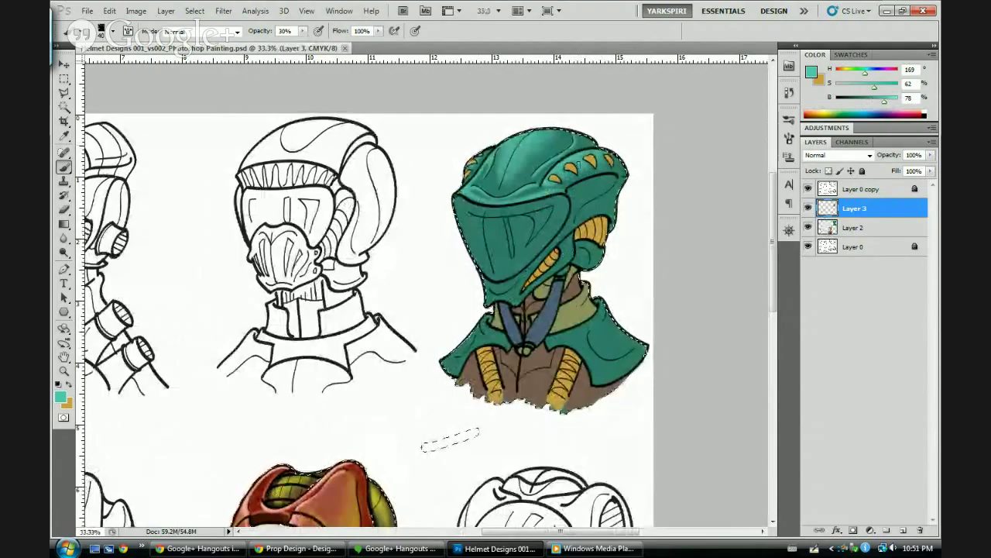
Enlarge the eraser to size 90, and paint a soft highlight on the side panel below the spiked band with a size 40 brush
key(e)
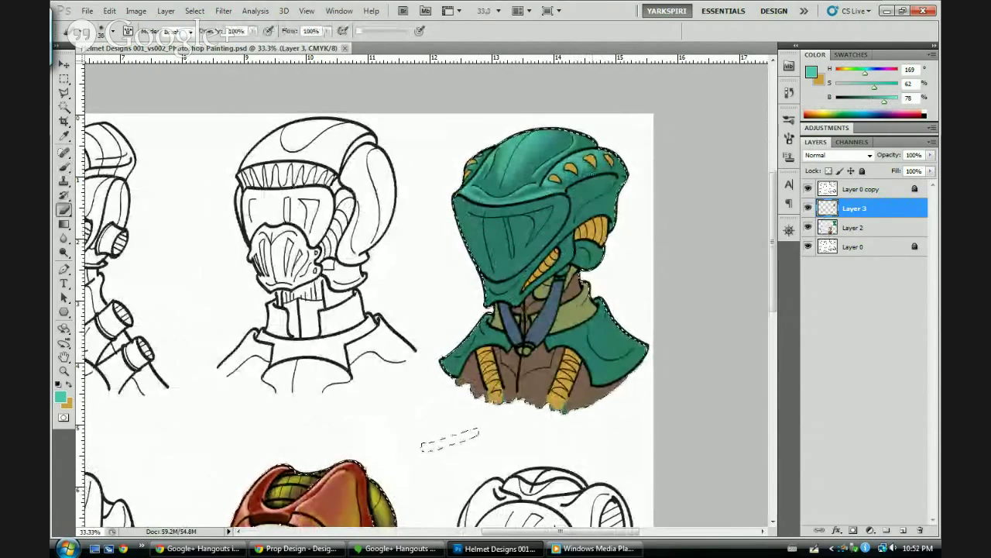
key(bracketright)
key(bracketright)
key(bracketright)
key(bracketright)
key(bracketright)
key(bracketright)
key(bracketright)
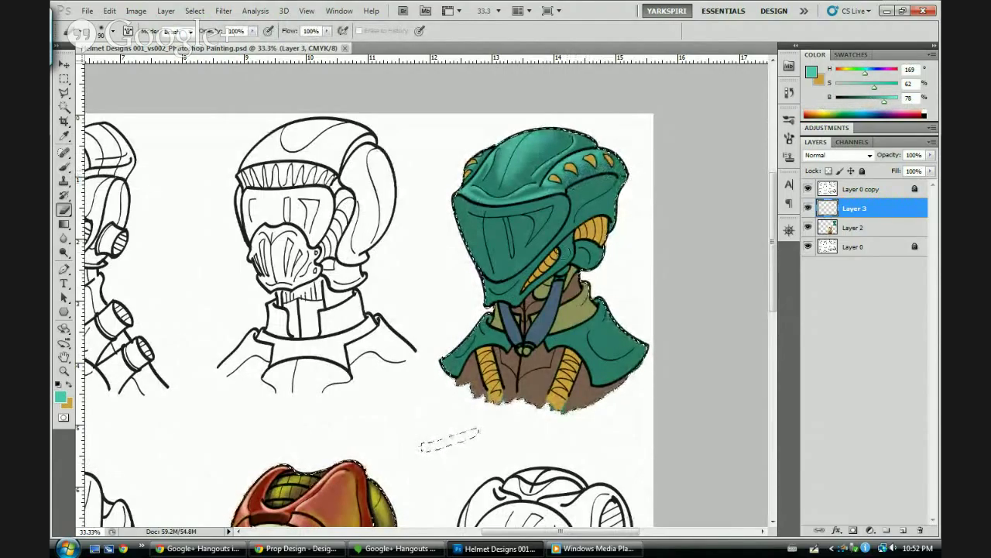
key(b)
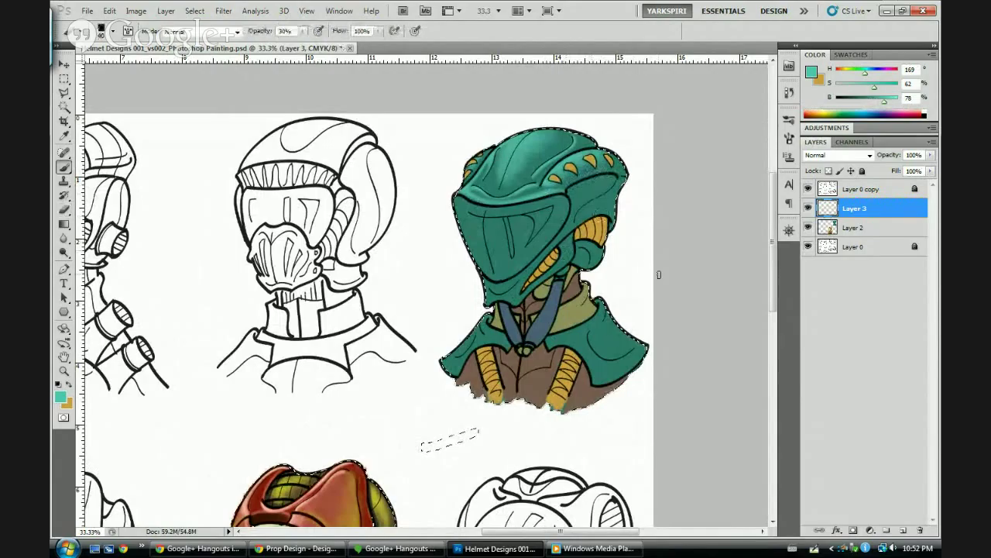
drag(671, 298, 661, 228)
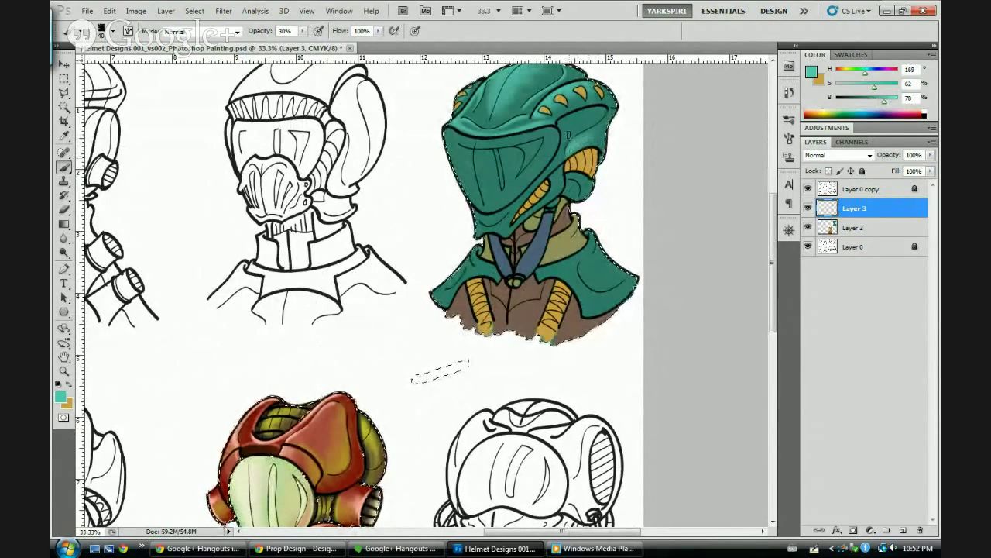
Trim the side panel highlight with the eraser, reducing it to size 25 for the finer edges
key(e)
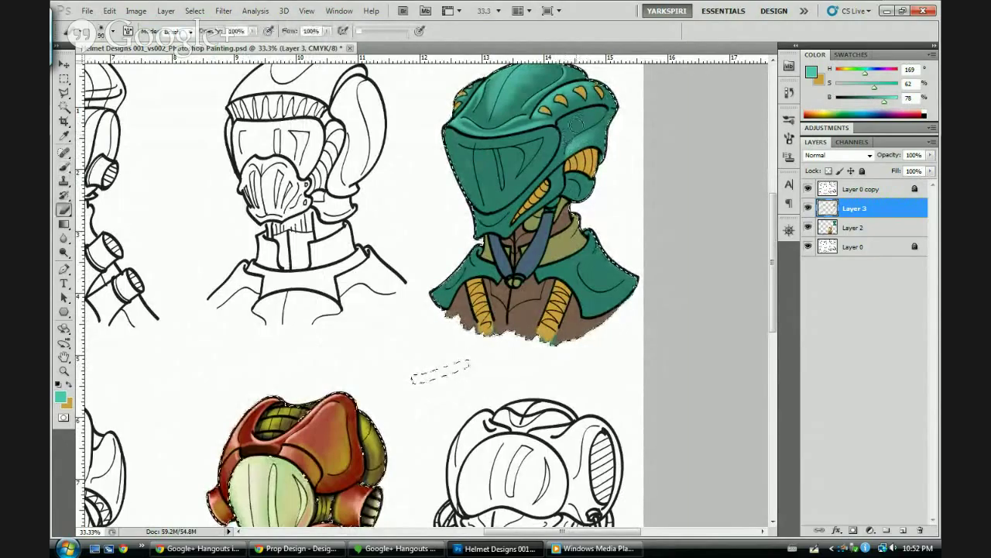
drag(572, 110, 573, 129)
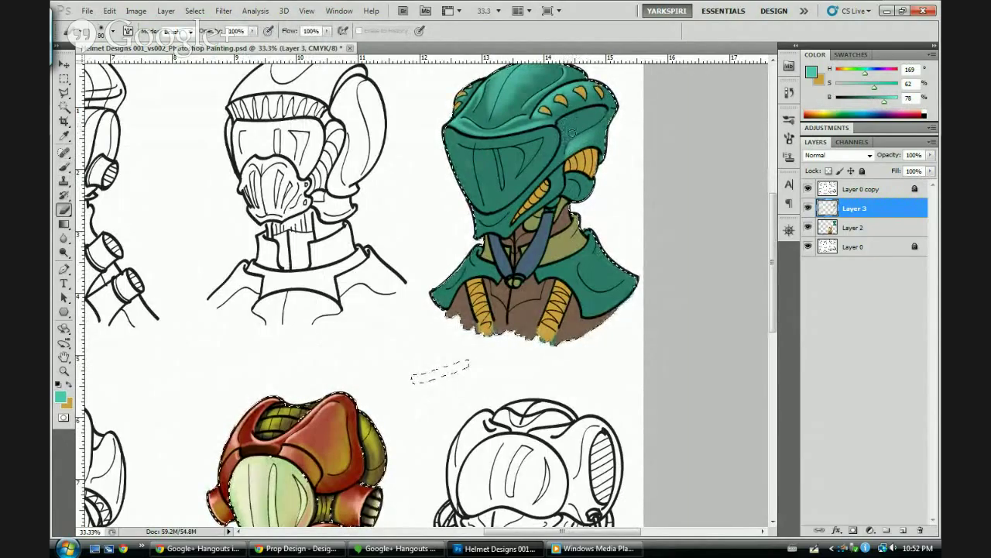
key(bracketleft)
key(bracketleft)
key(bracketleft)
key(bracketleft)
key(bracketleft)
key(bracketleft)
key(bracketleft)
key(bracketleft)
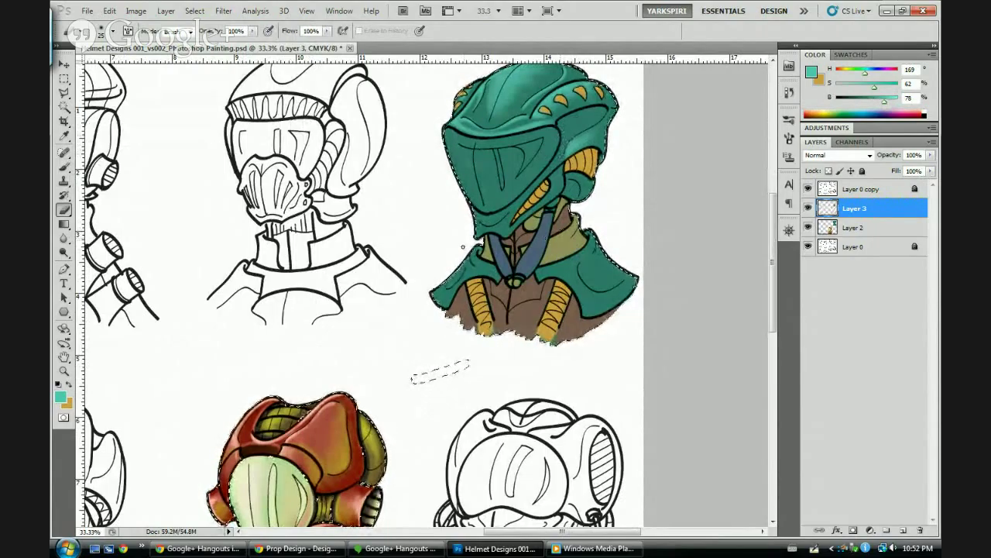
Paint light teal highlights on the chin guard below the visor with a size 25 brush at 30% opacity
key(b)
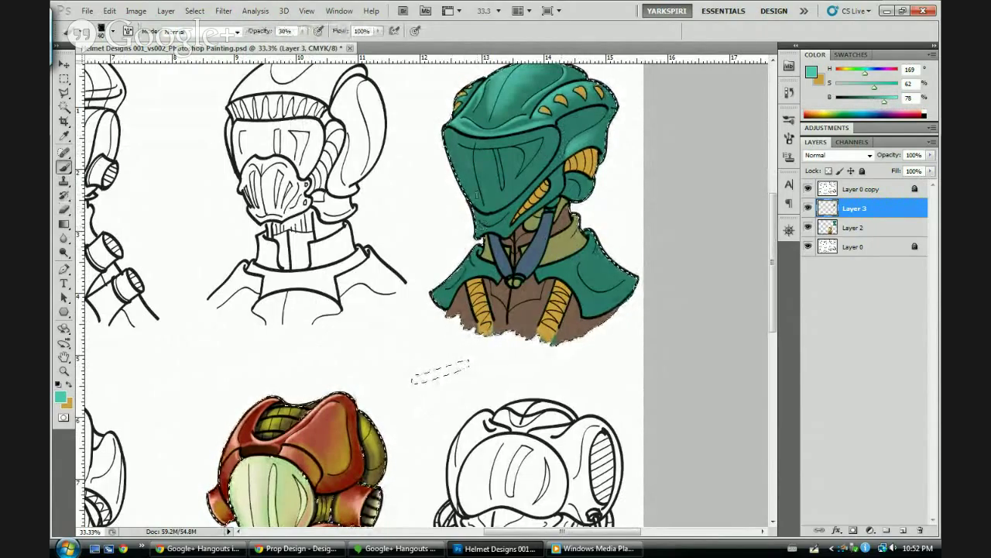
key([)
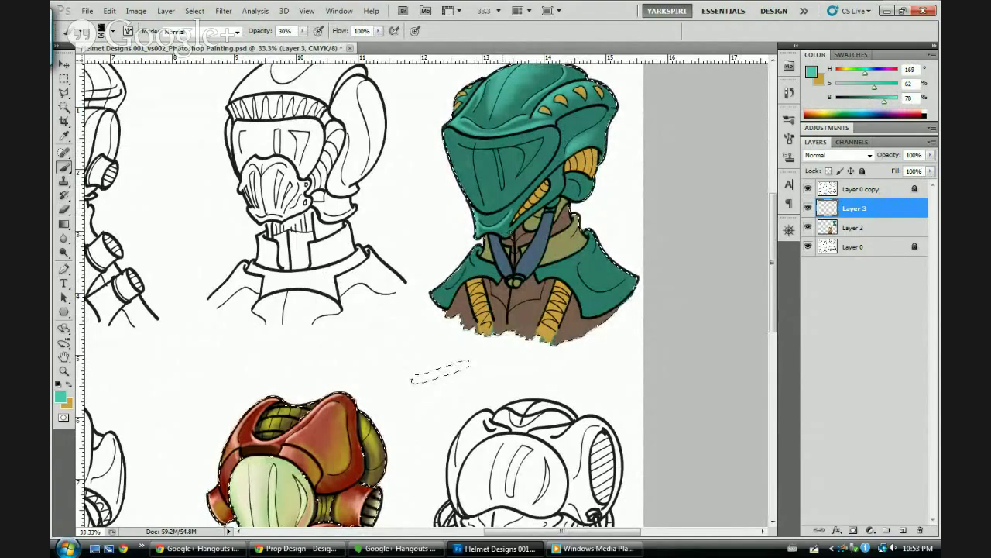
key(bracketleft)
key(bracketleft)
key(bracketright)
key(bracketright)
key(bracketright)
key(bracketright)
key(bracketright)
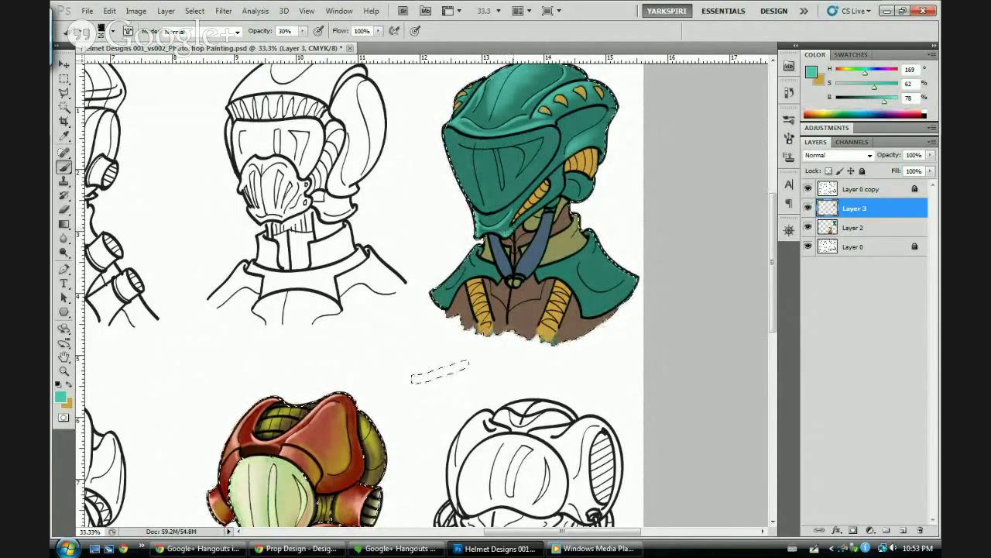
Soften the chin guard highlights with an eraser enlarged to size 60
key(e)
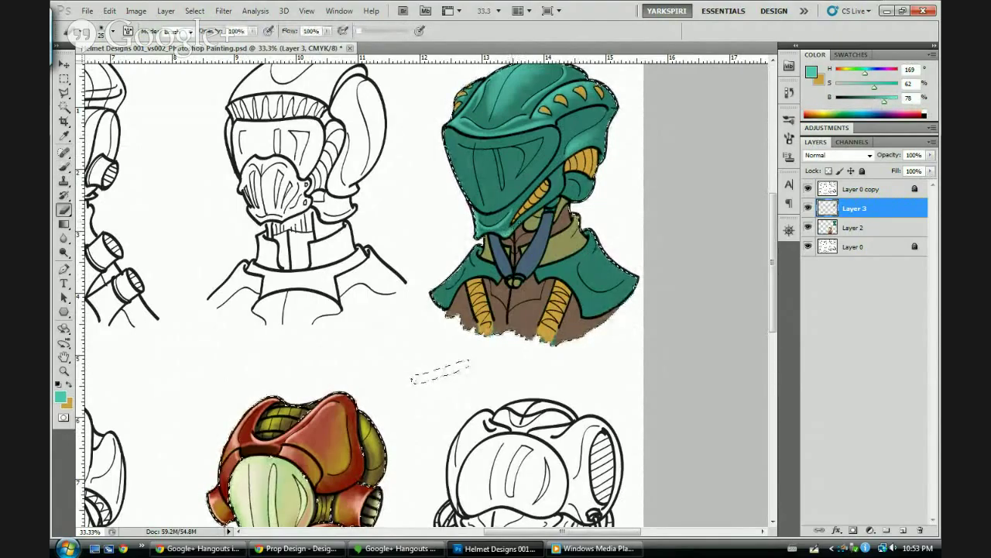
key(bracketright)
key(bracketright)
key(bracketright)
key(bracketright)
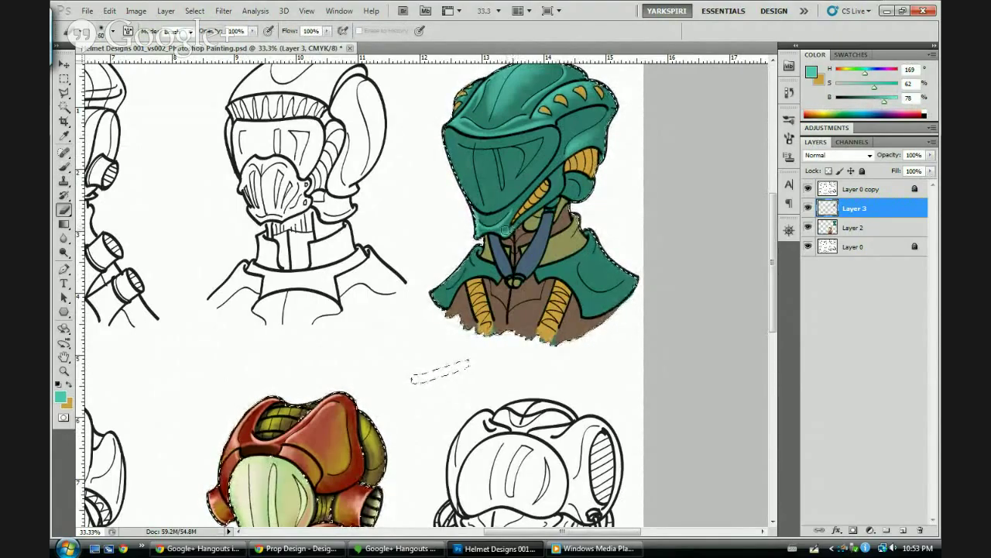
Add fine highlight strokes to the chin guard just under the visor's lower tip with a size 15 brush
key(b)
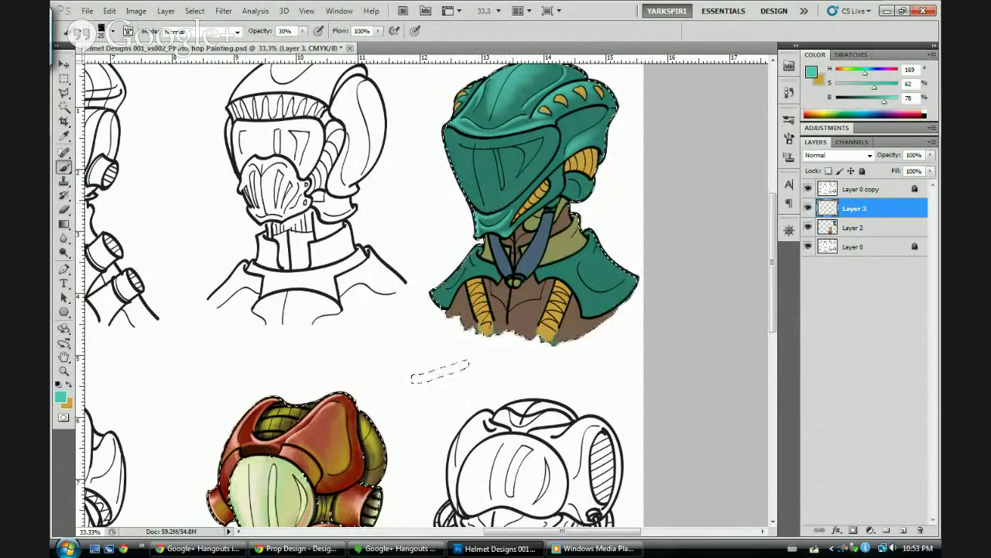
key(bracketleft)
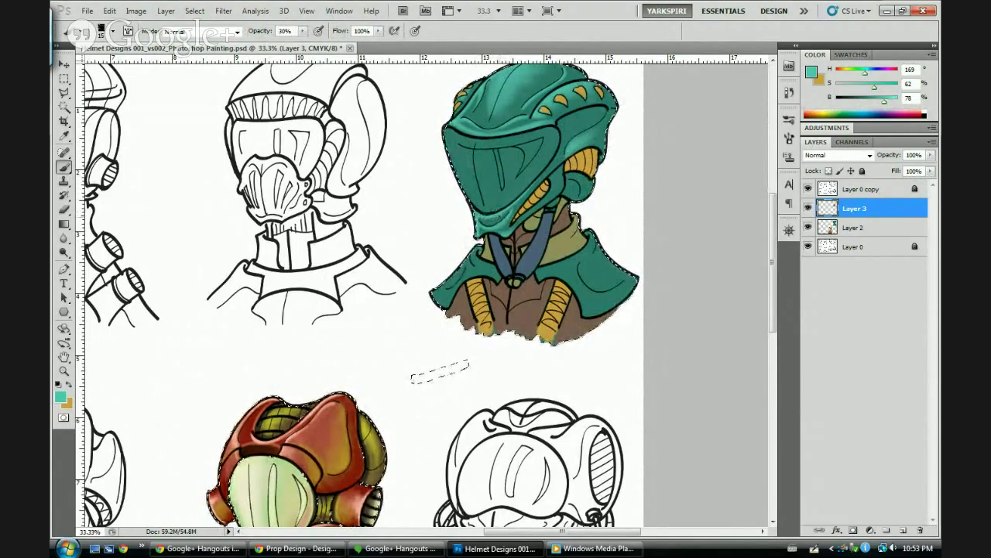
drag(494, 220, 487, 218)
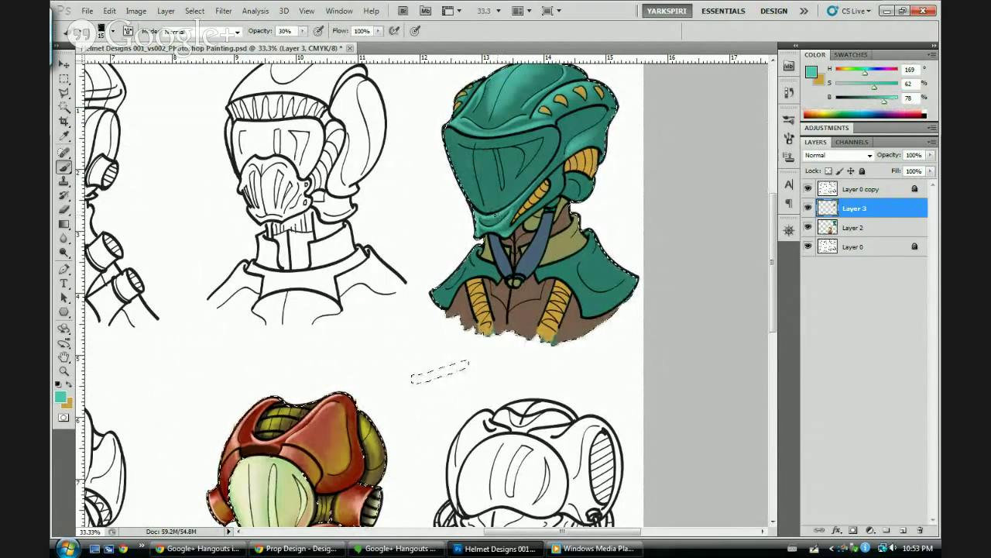
mouse_move(496, 214)
mouse_down()
mouse_move(482, 219)
mouse_move(495, 220)
mouse_up()
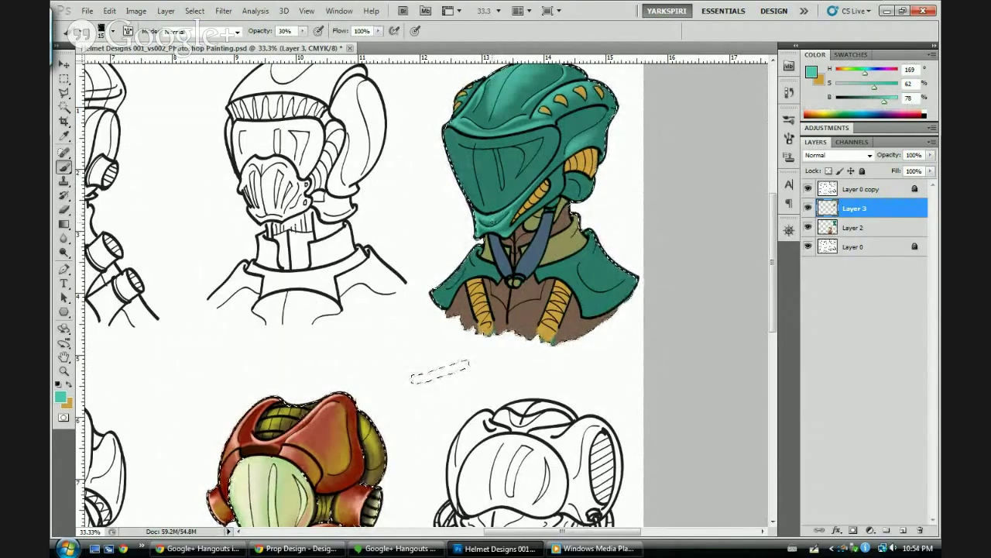
Highlight the round ear piece and the rim beside the visor, cleaning up the edges with an eraser reduced to size 15
key(e)
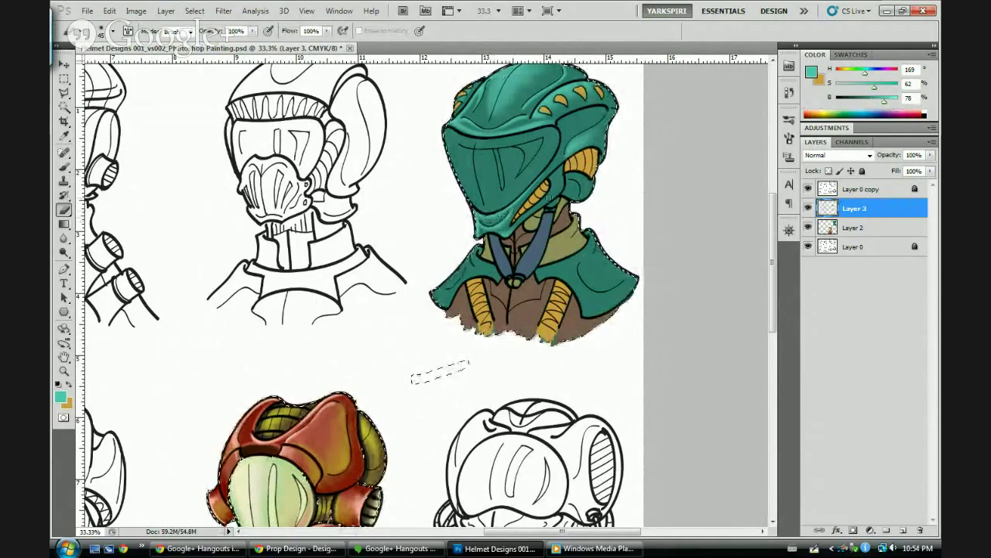
key(b)
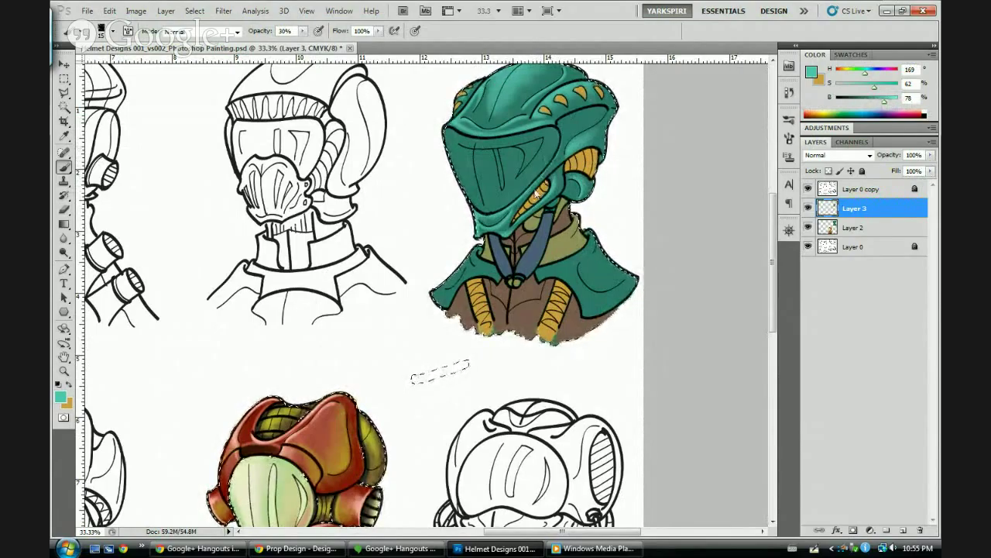
key(e)
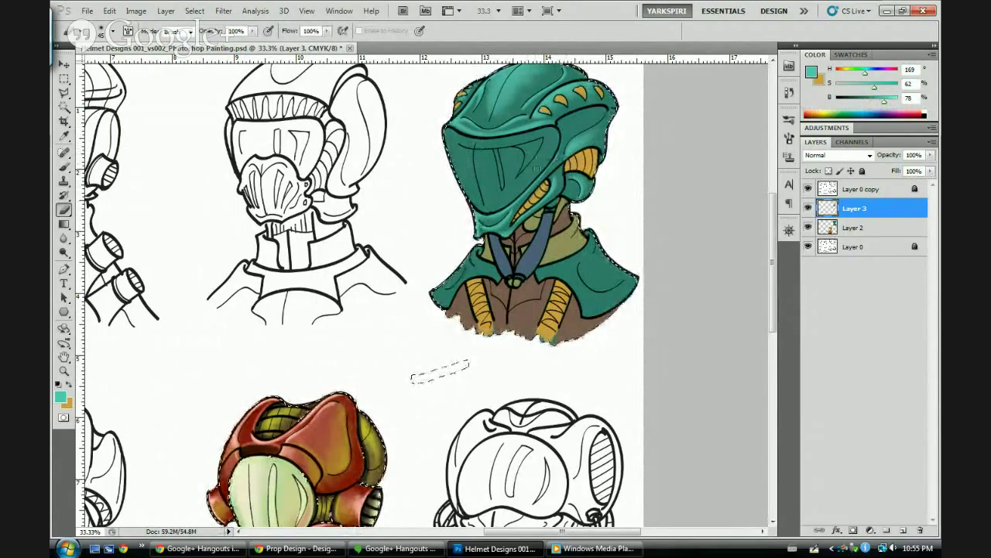
key(bracketleft)
key(bracketleft)
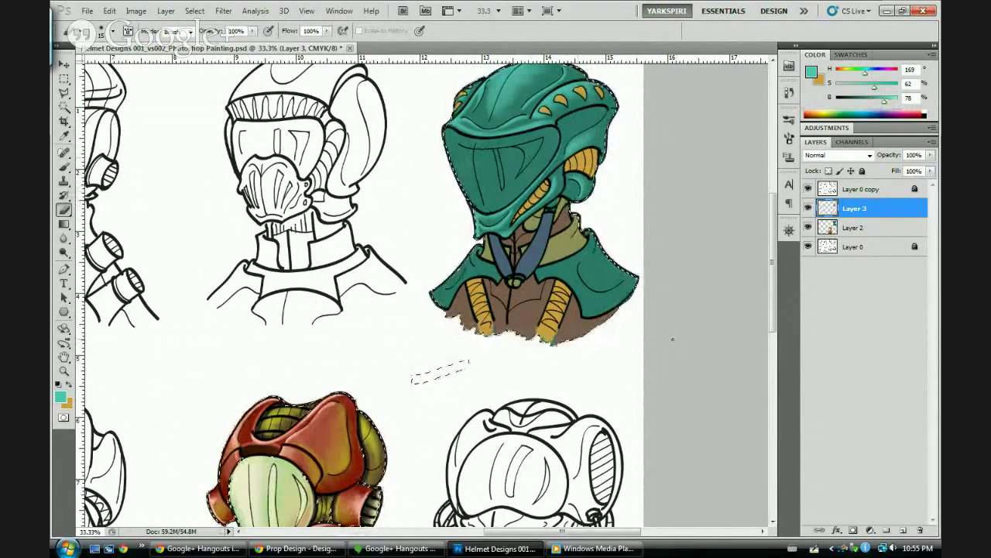
Paint highlights on the cape's far shoulder, undoing the unwanted stroke and reducing the brush to size 15 for the folds
key(b)
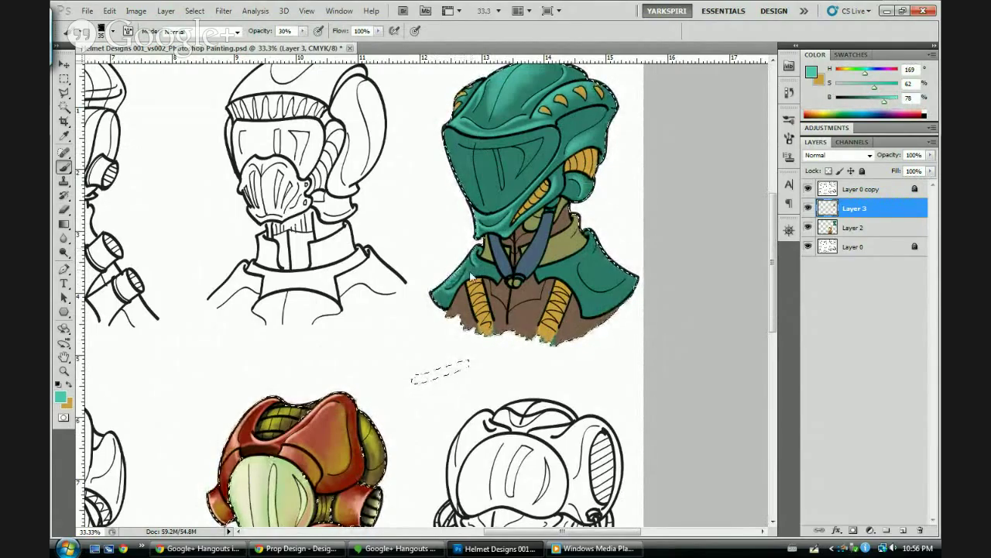
key(ctrl+z)
key(bracketright)
key(bracketright)
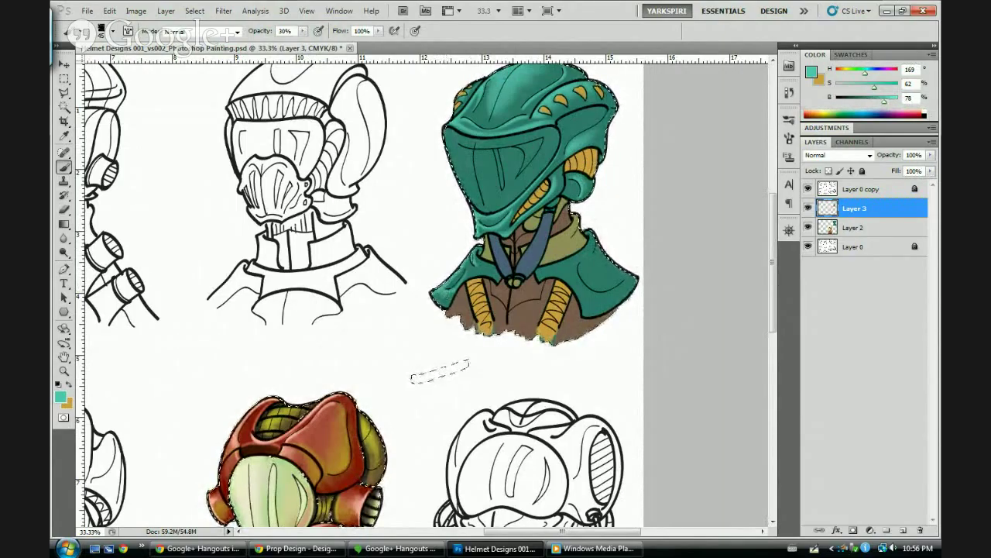
key(bracketleft)
key(bracketleft)
key(bracketleft)
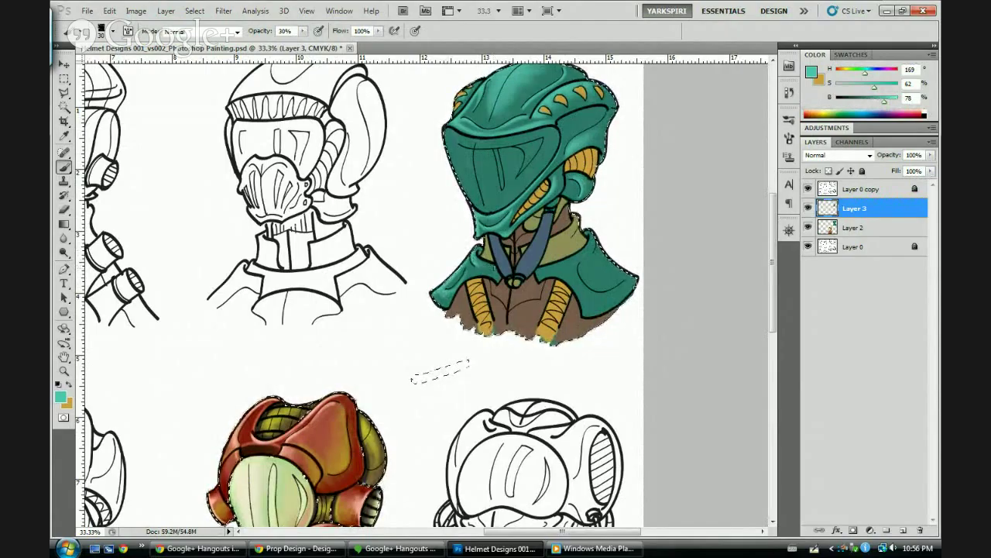
key(bracketleft)
key(bracketleft)
key(bracketleft)
key(bracketleft)
key(bracketright)
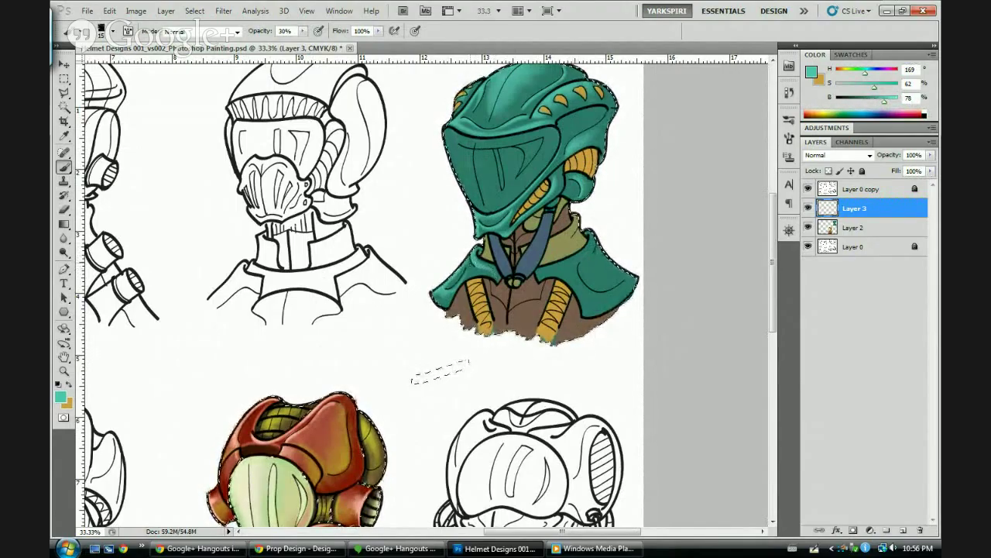
Refine the far shoulder's cape highlights by alternating size 15 and 50 erasers with a size 15 brush
key(e)
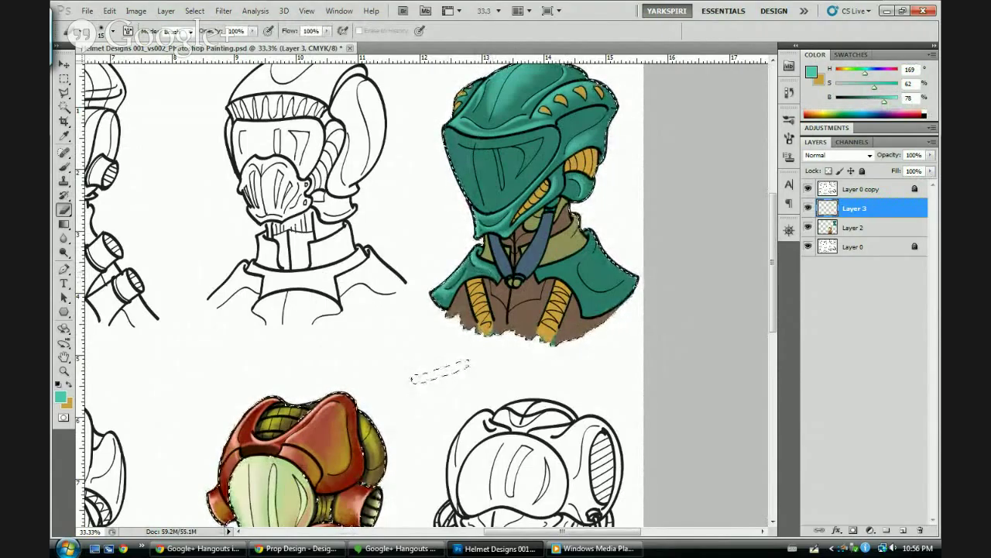
key(b)
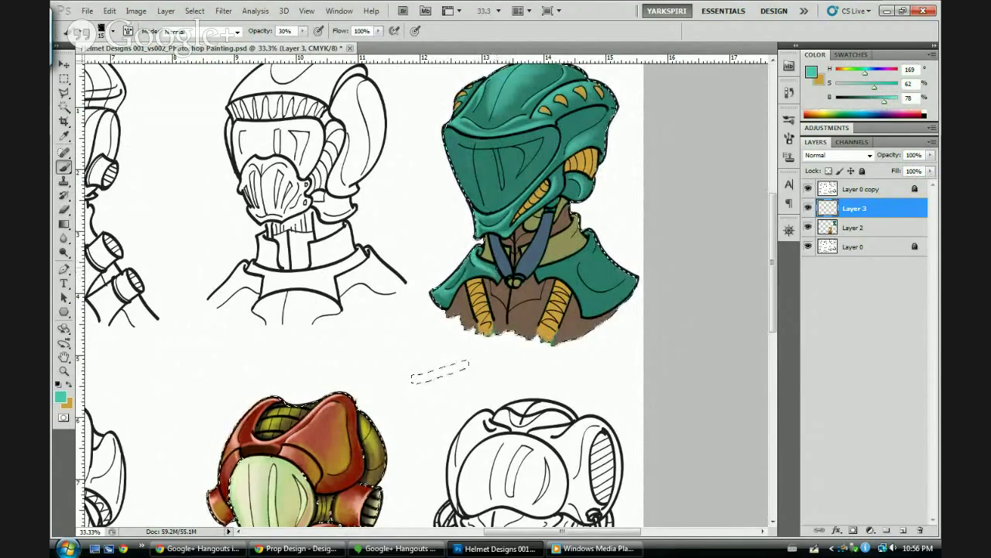
key(e)
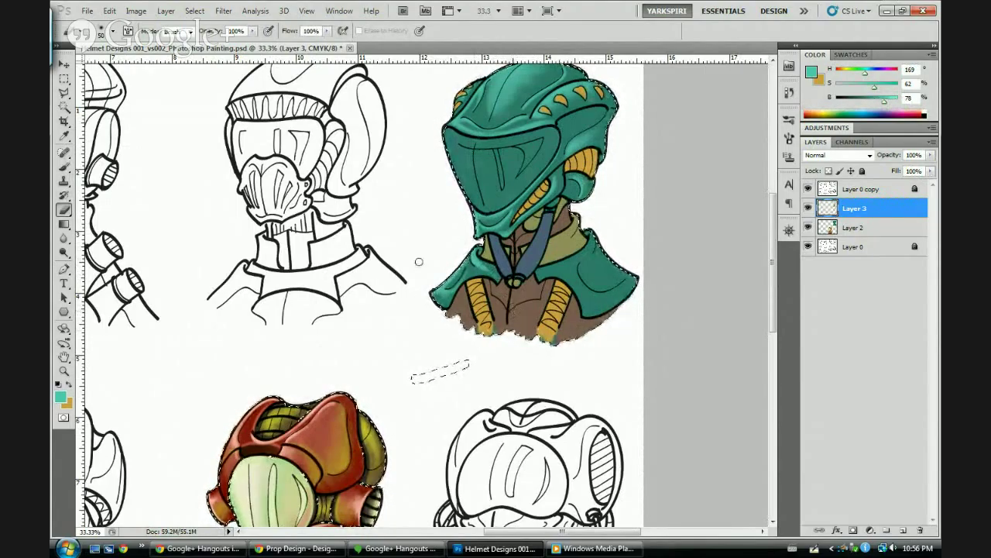
key(b)
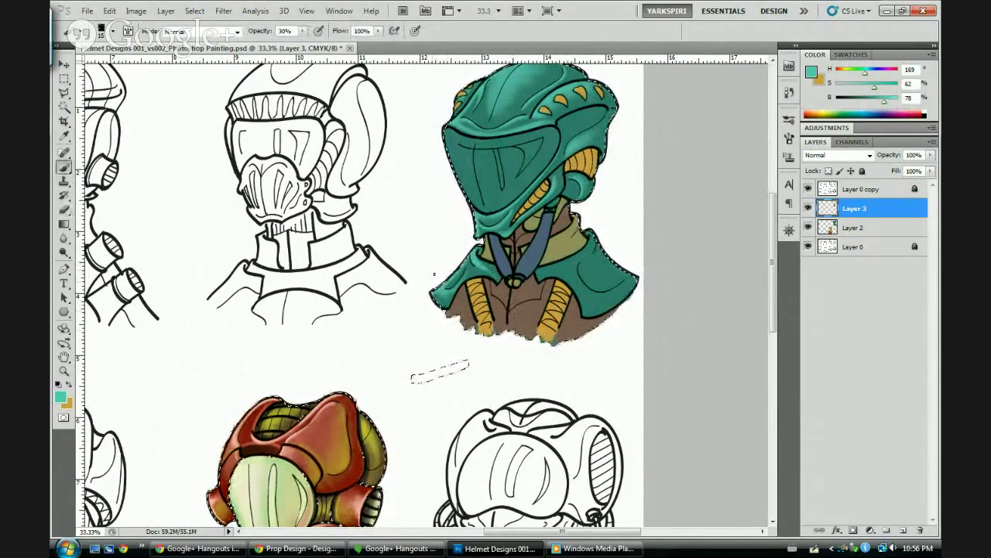
Paint broader light teal highlights on the far shoulder's cape with the brush enlarged to size 45, then reduced to 35
key(bracketright)
key(bracketright)
key(bracketright)
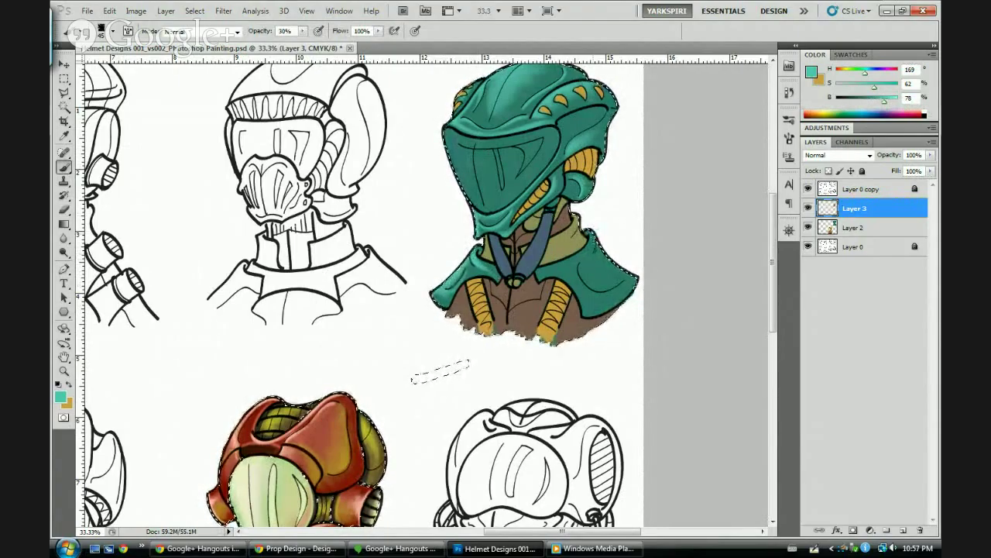
key(bracketleft)
key(bracketleft)
key(bracketleft)
key(bracketleft)
key(bracketleft)
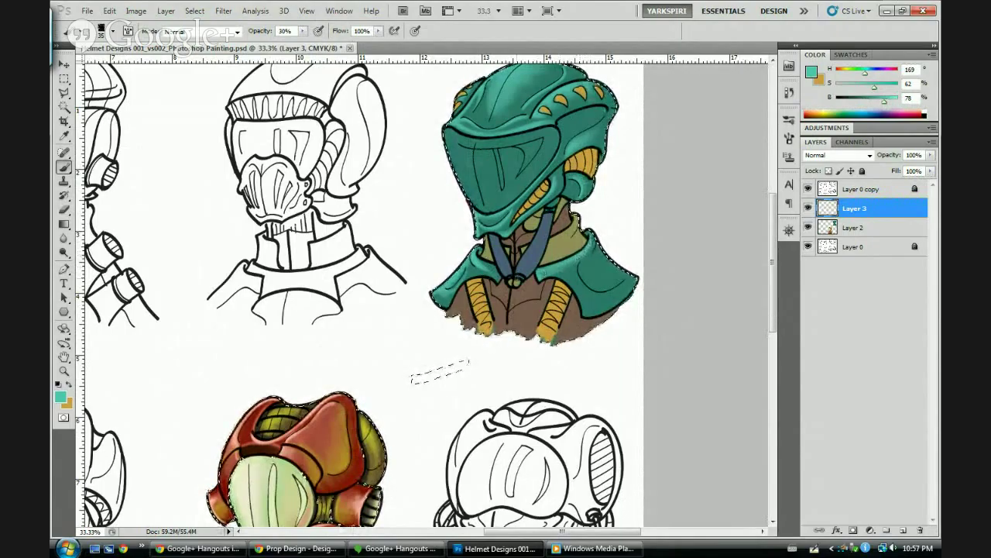
Trim and soften the far shoulder's cape highlights with a size 100 eraser, then reduce the eraser to size 60
key(e)
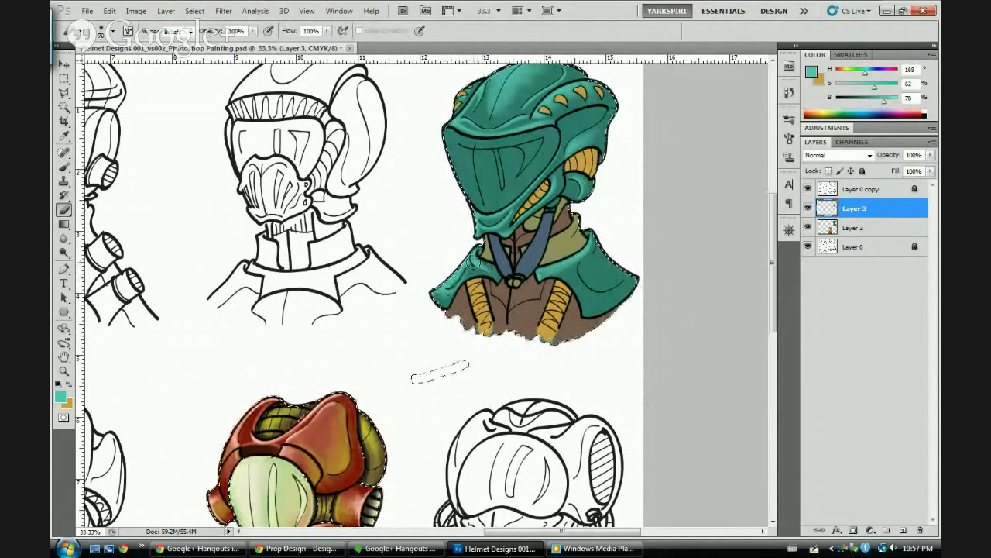
key(bracketright)
key(bracketright)
key(bracketright)
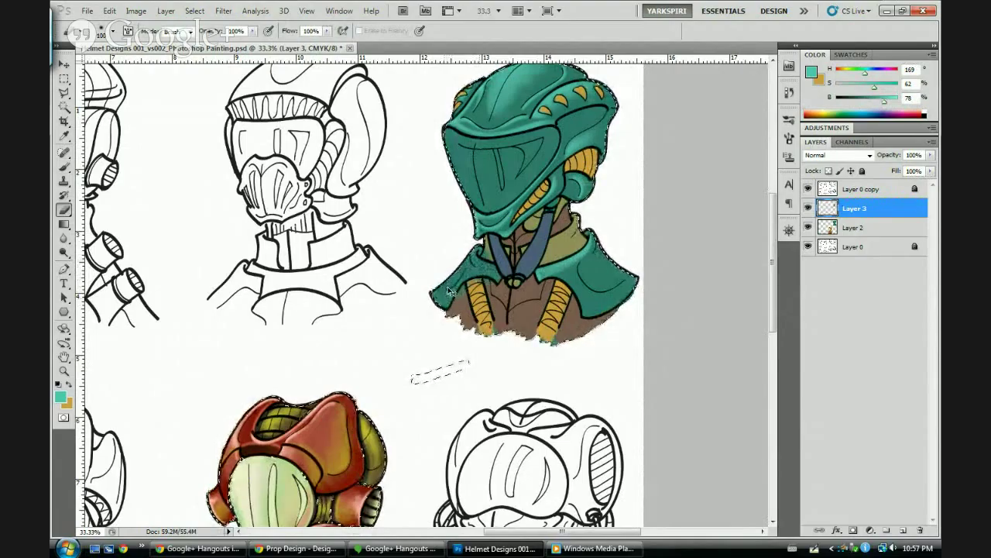
key(bracketleft)
key(bracketleft)
key(bracketleft)
key(bracketleft)
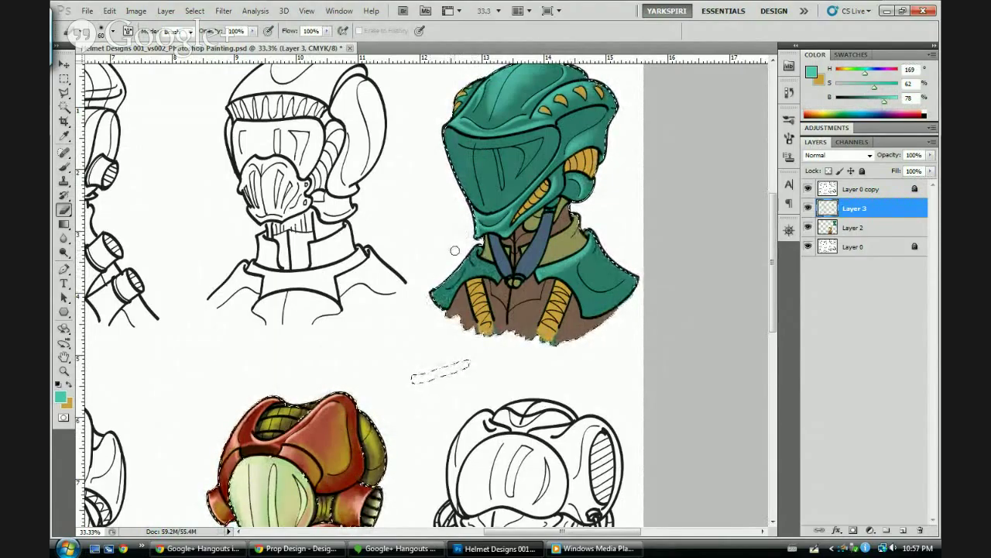
Paint light teal highlights along the folds of the near shoulder's cape, enlarging the brush to size 40
key(b)
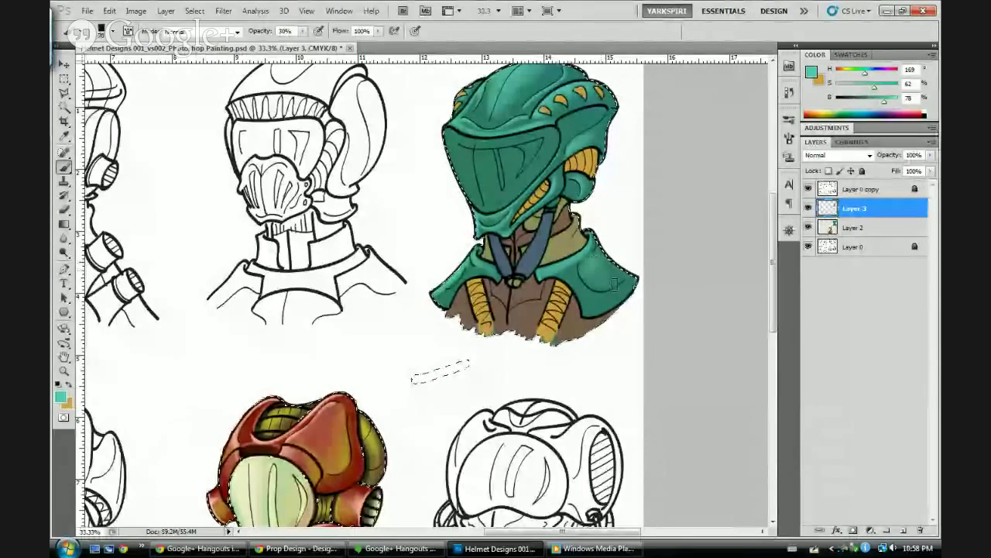
drag(592, 253, 629, 287)
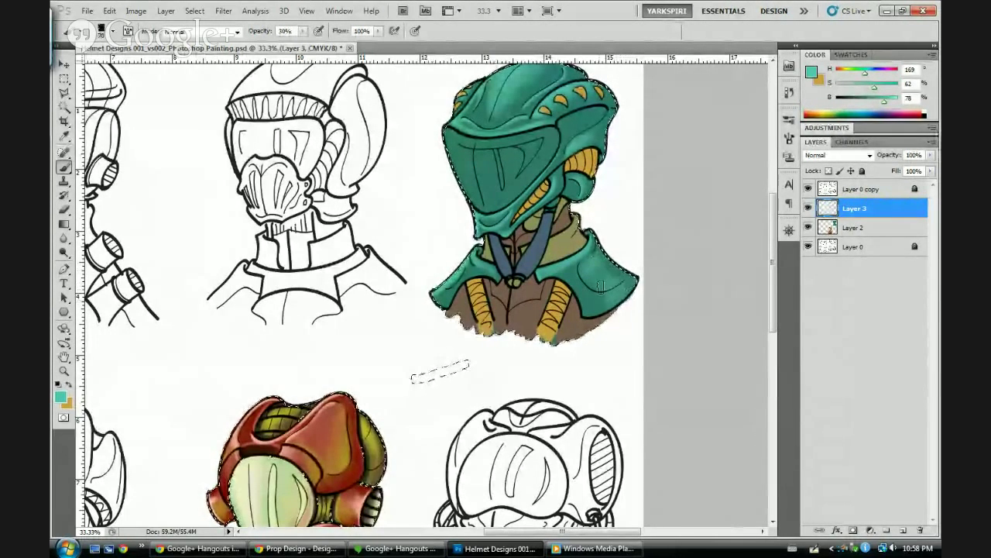
mouse_move(601, 288)
mouse_down()
mouse_move(586, 253)
mouse_move(602, 264)
mouse_move(571, 270)
mouse_move(587, 262)
mouse_move(586, 281)
mouse_move(620, 290)
mouse_move(621, 278)
mouse_move(591, 259)
mouse_move(629, 285)
mouse_move(615, 282)
mouse_move(594, 249)
mouse_up()
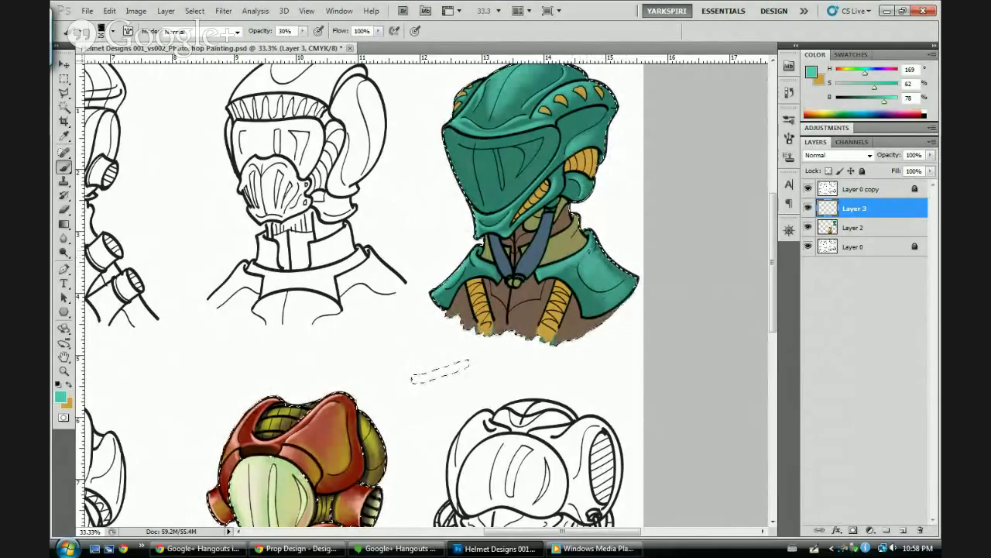
mouse_move(582, 255)
mouse_down()
mouse_move(605, 238)
mouse_move(599, 266)
mouse_up()
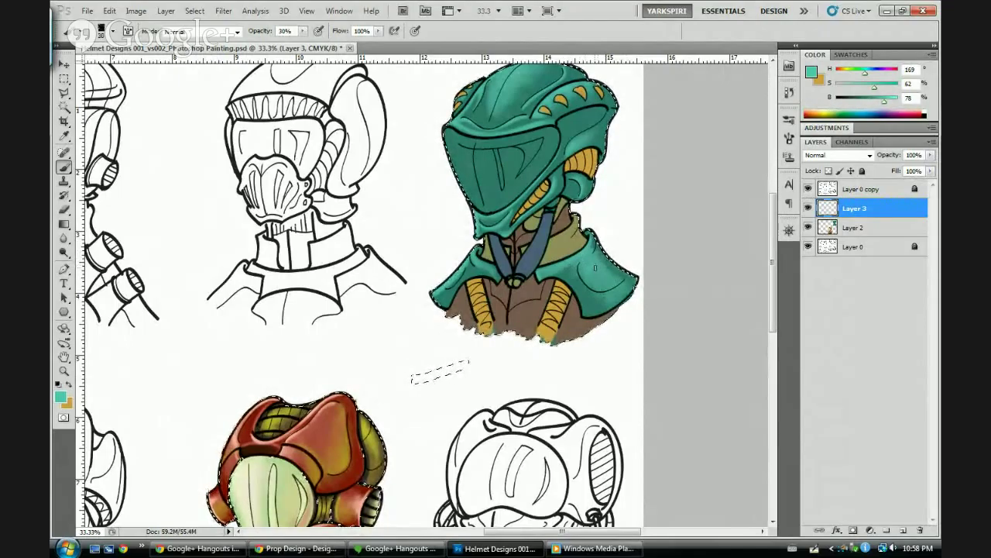
key(])
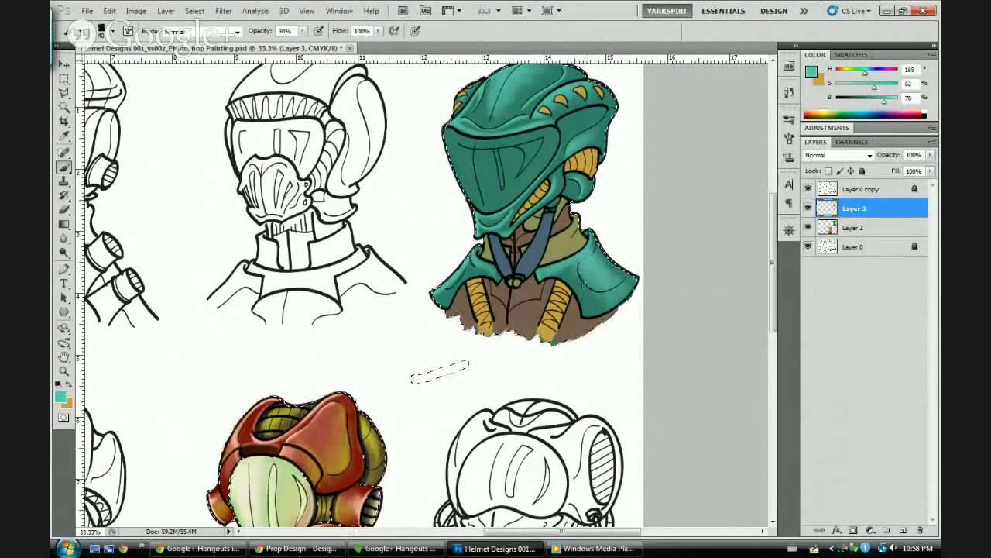
Erase excess highlight along the outer edge of the near shoulder's cape with a size 100 eraser
key(e)
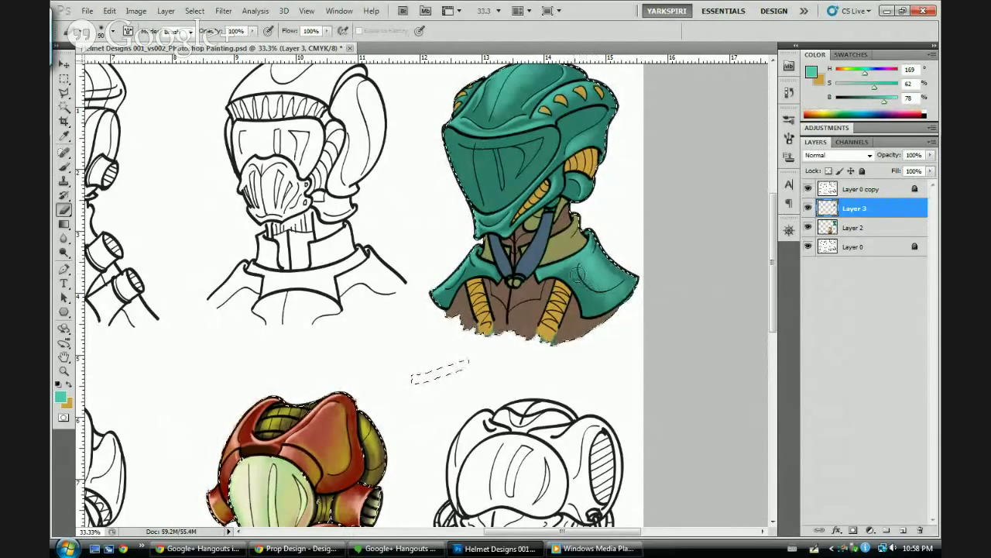
key(bracketright)
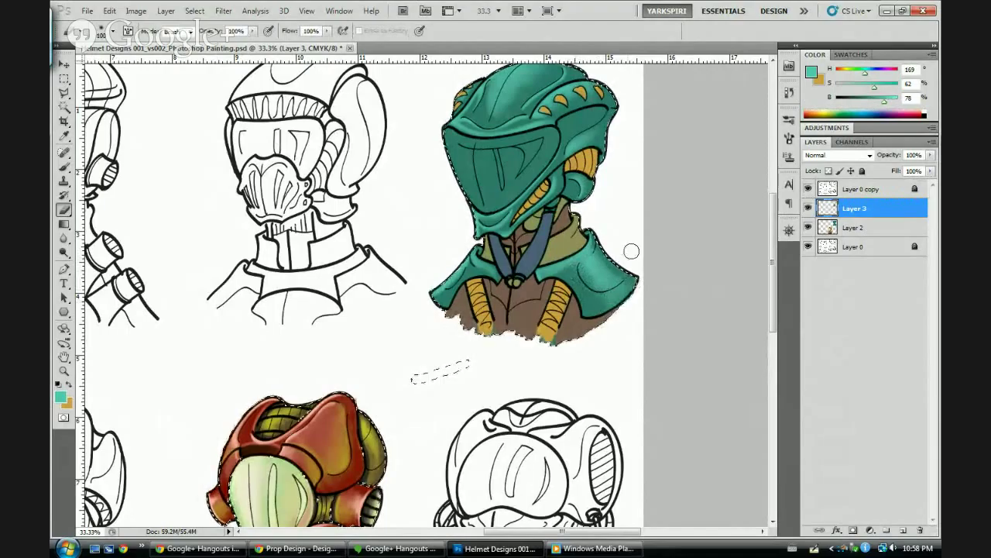
drag(632, 251, 602, 240)
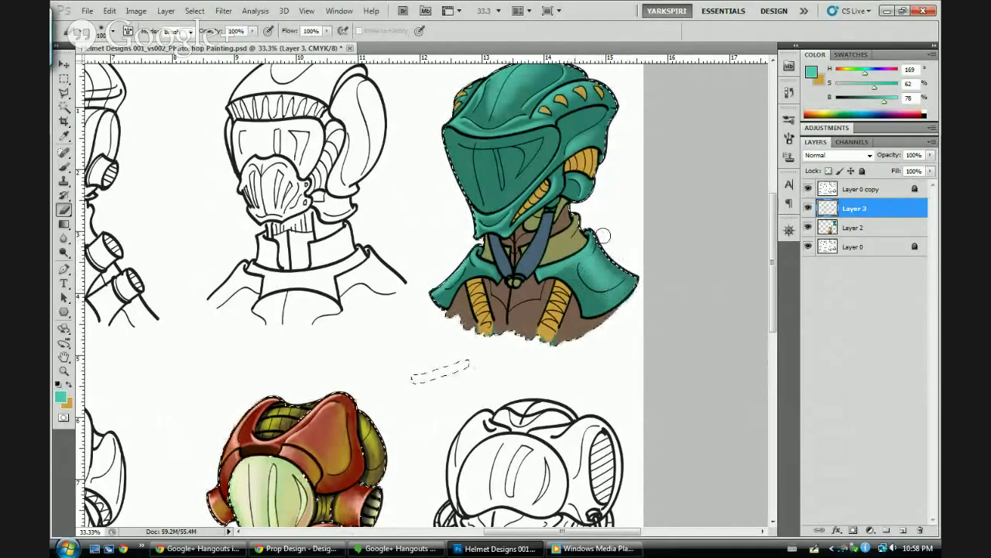
drag(638, 279, 634, 273)
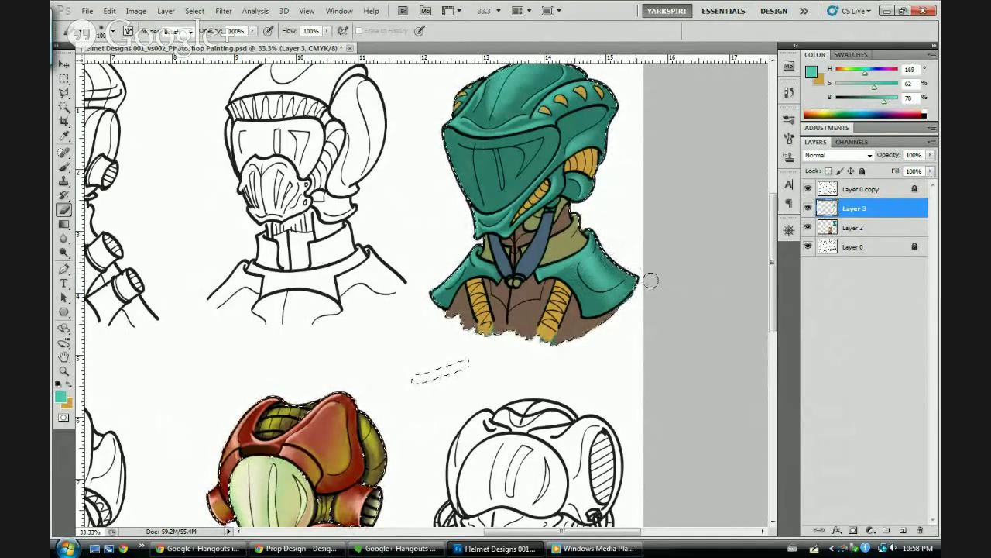
Add fine size 15 brush strokes to the near shoulder's cape by the collar and soften them with the eraser reduced to 45
key(b)
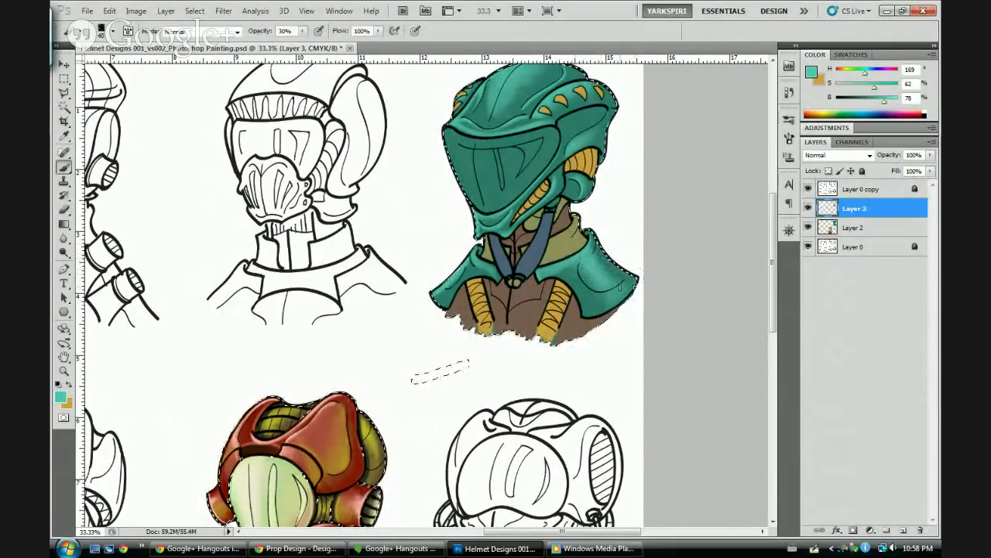
key(bracketleft)
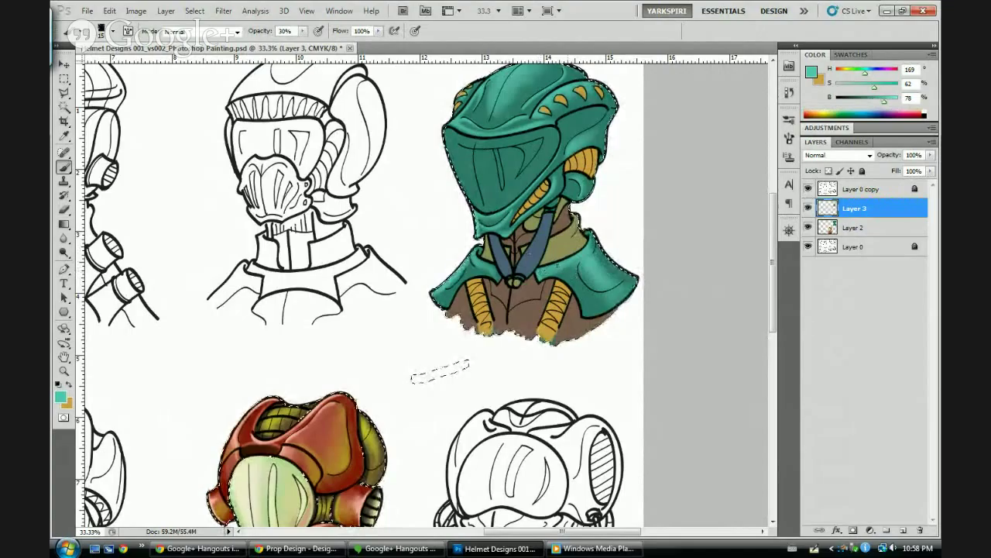
key(e)
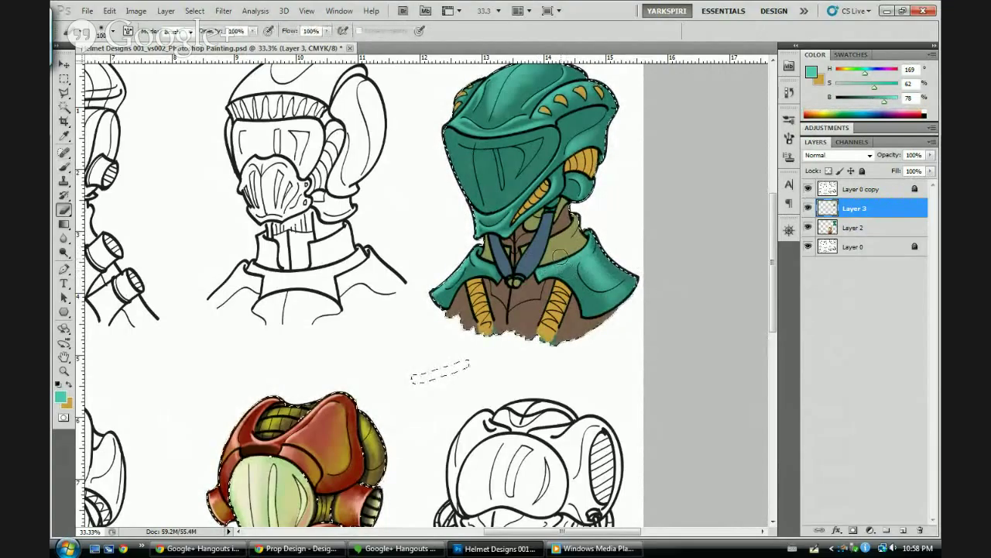
key(bracketleft)
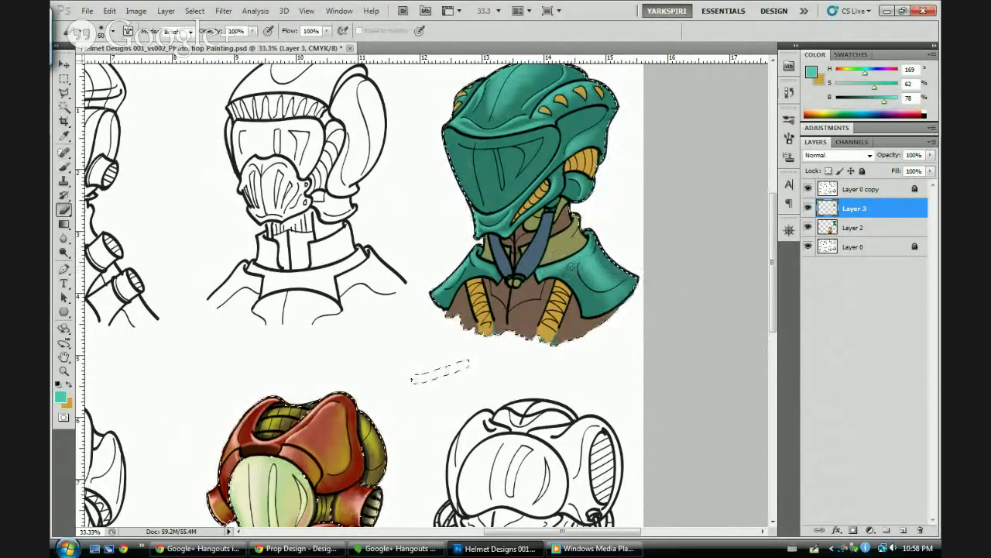
key(bracketleft)
drag(575, 264, 561, 271)
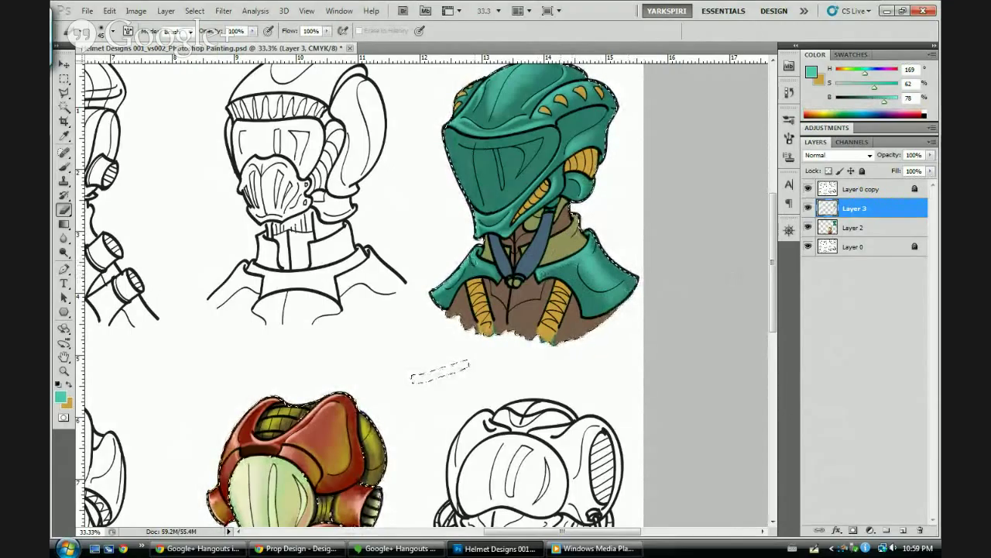
Touch up the teal highlights by alternating a size 25 eraser with a fine brush of size 15 to 20
key(bracketleft)
key(bracketleft)
key(bracketleft)
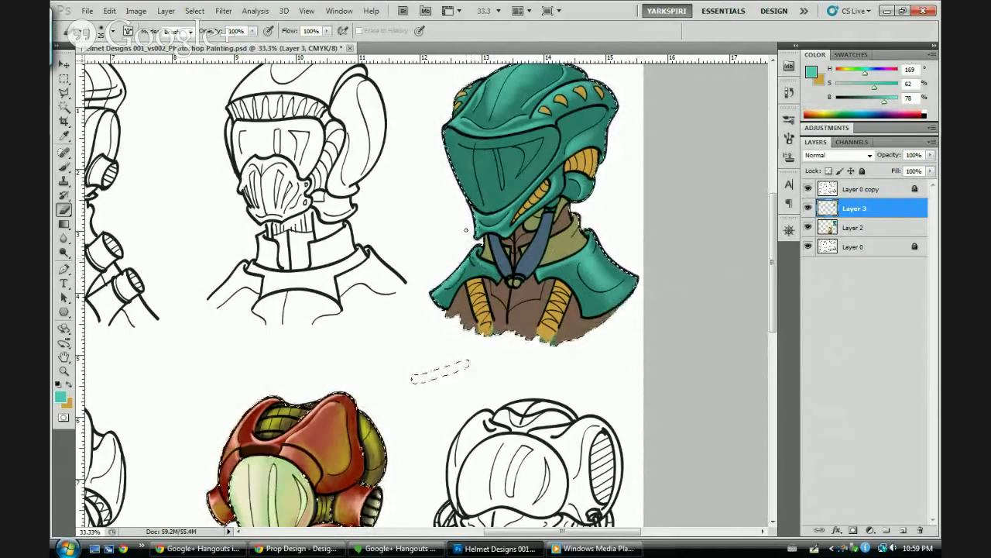
key(b)
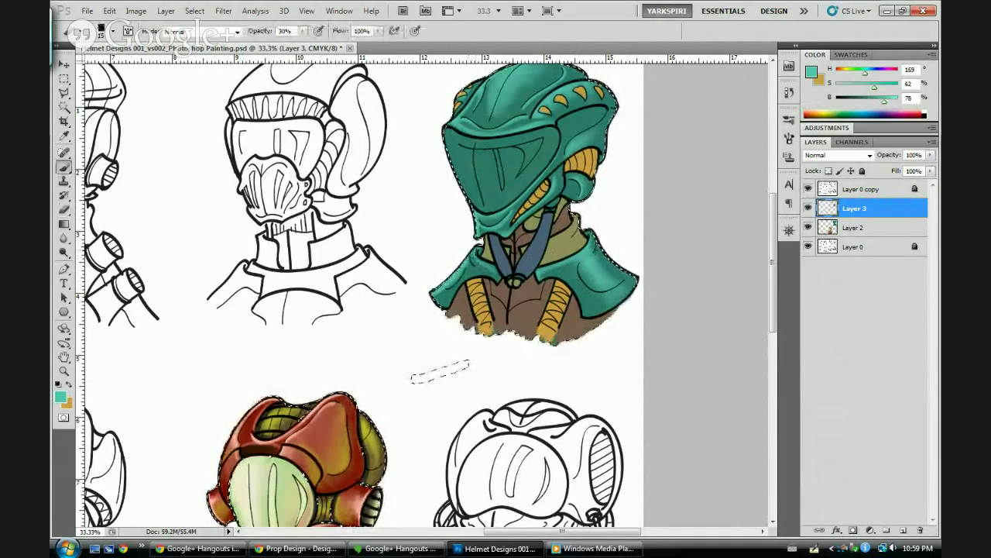
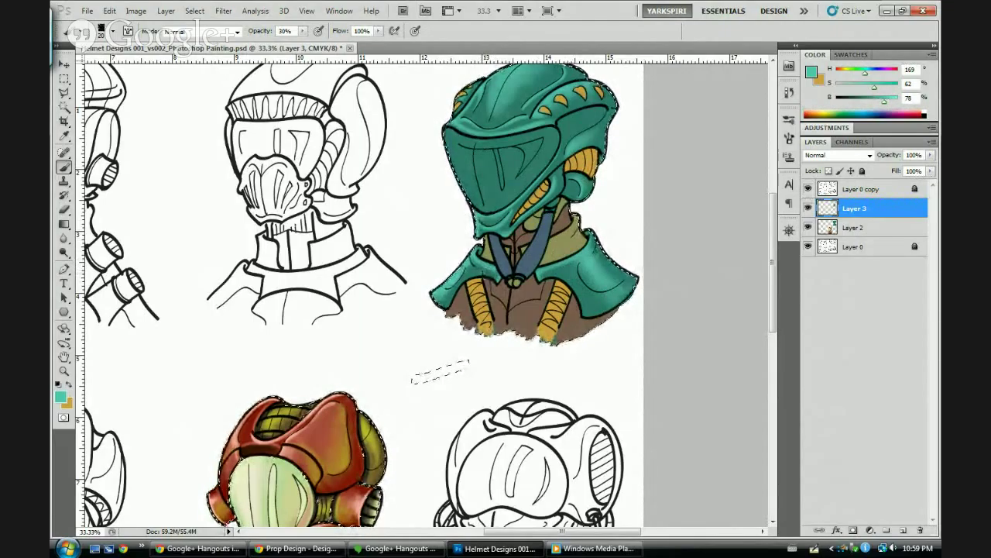
key(e)
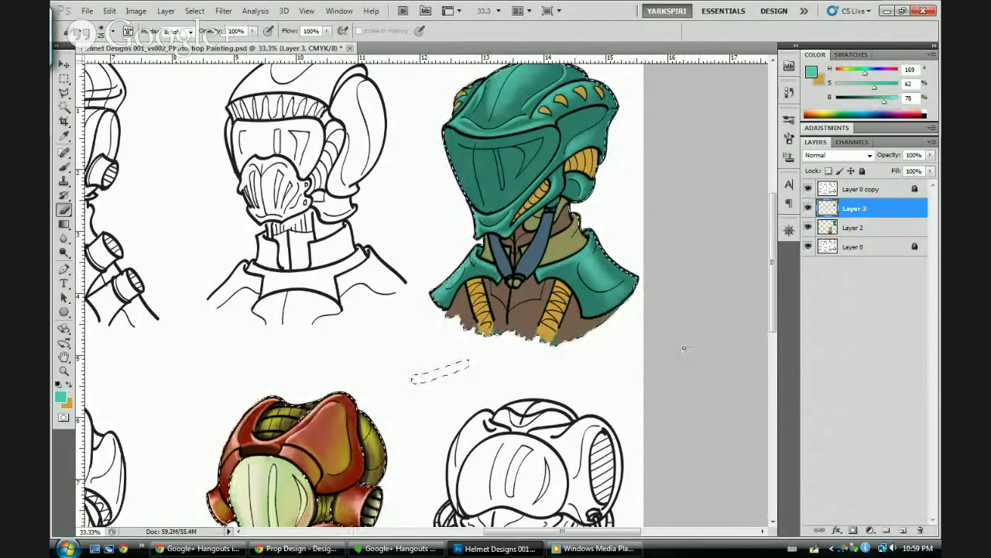
Refine the highlights on the helmet's crown just above the visor with a size 15 brush and a size 25 eraser
drag(706, 281, 711, 289)
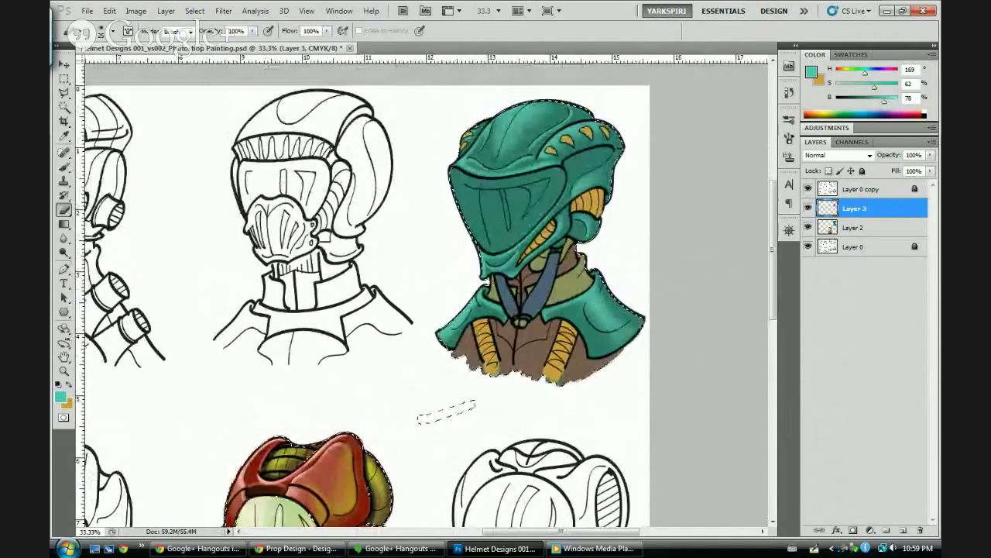
key(b)
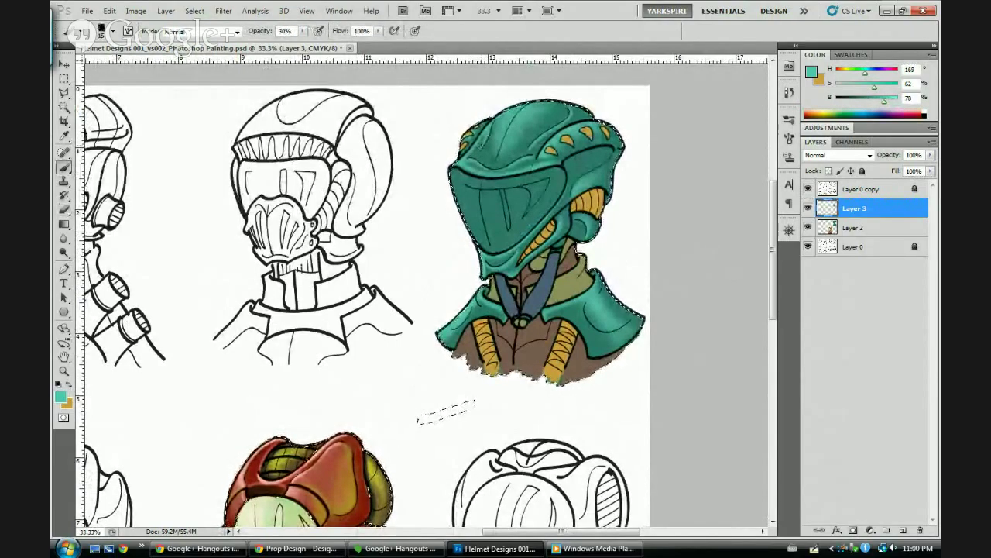
key(bracketright)
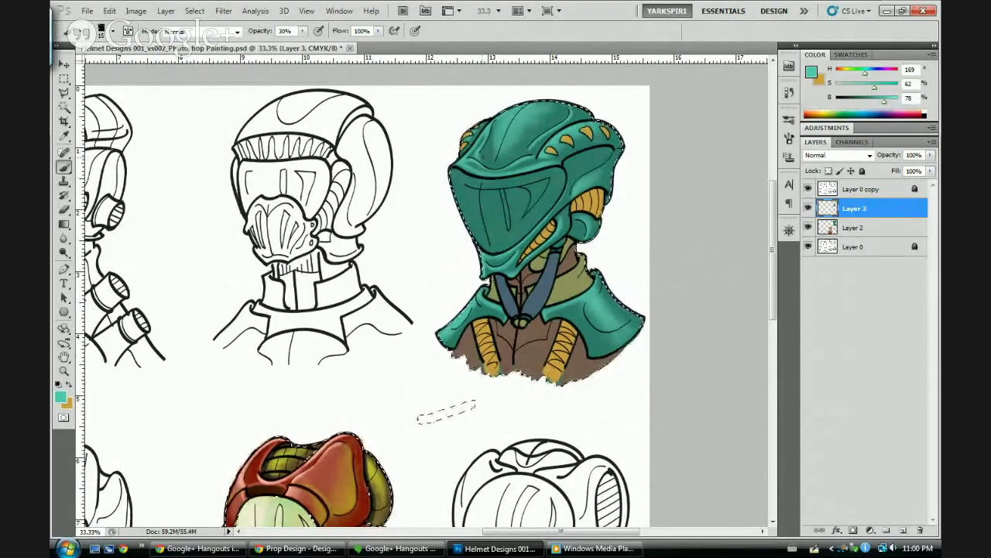
key(e)
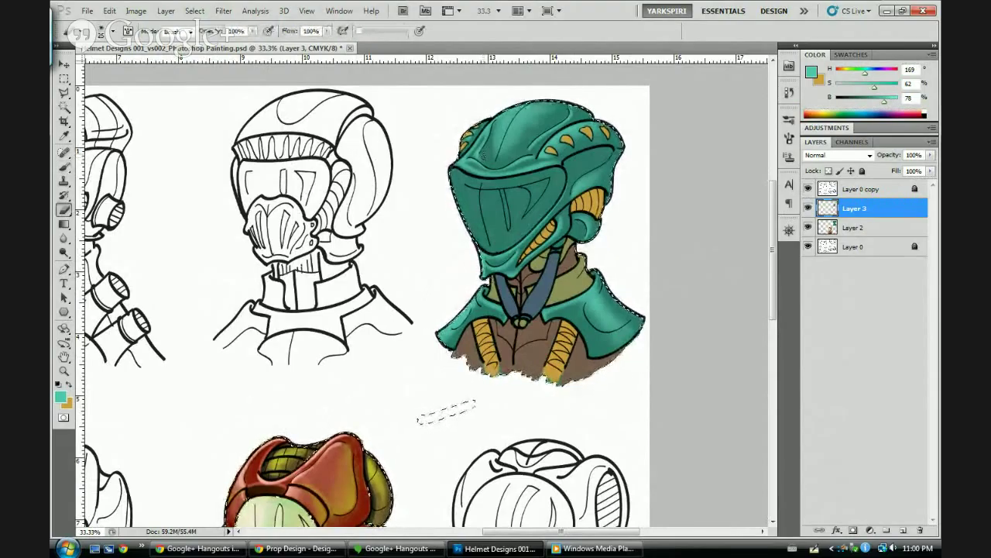
drag(483, 155, 482, 156)
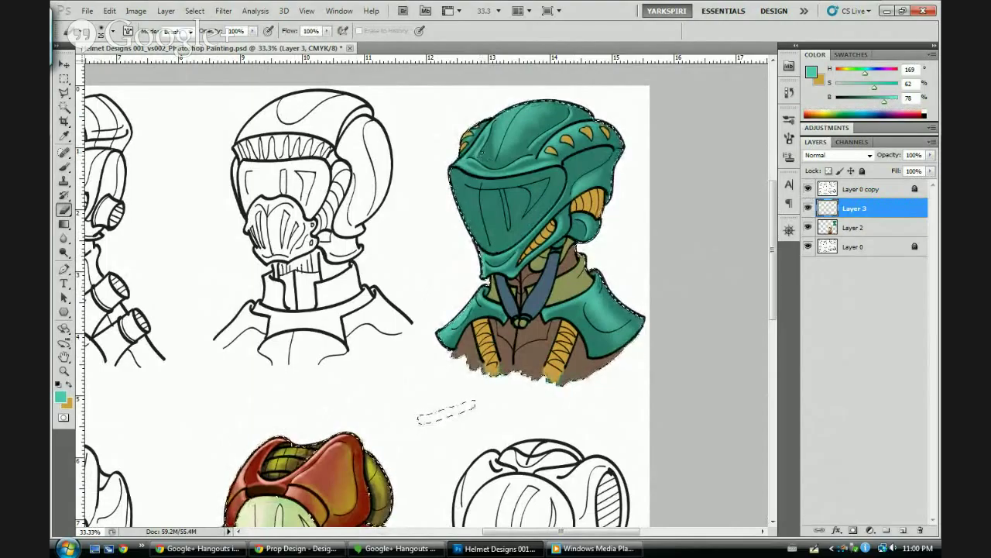
key(b)
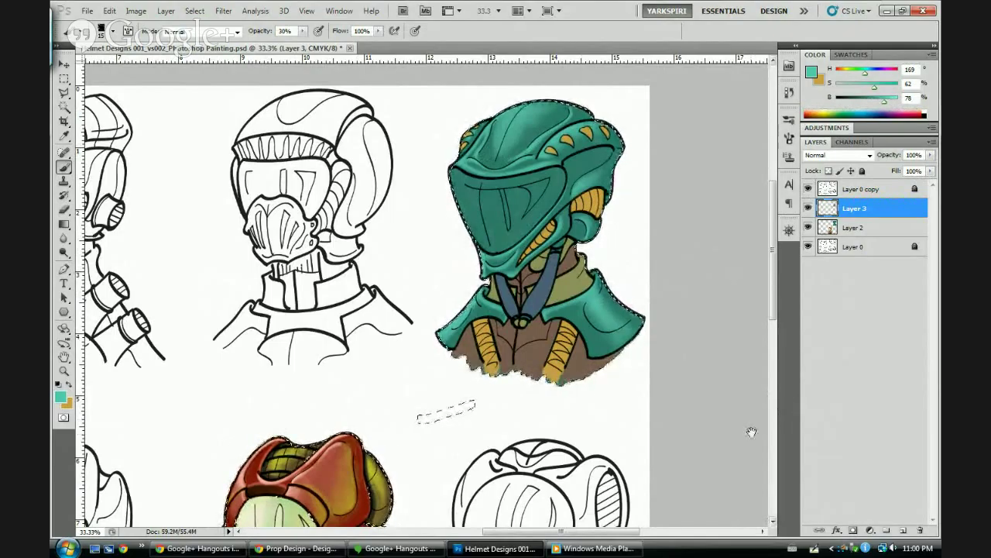
Check the painted helmet without the selection outline, save the document and restore the selection
drag(751, 432, 754, 418)
key(ctrl+d)
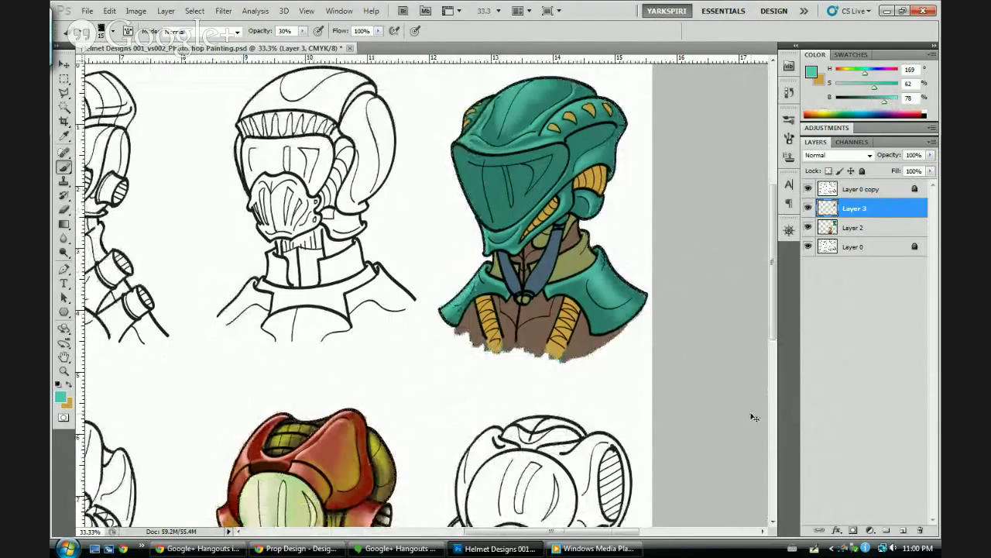
key(ctrl+minus)
key(ctrl+plus)
key(ctrl+shift+d)
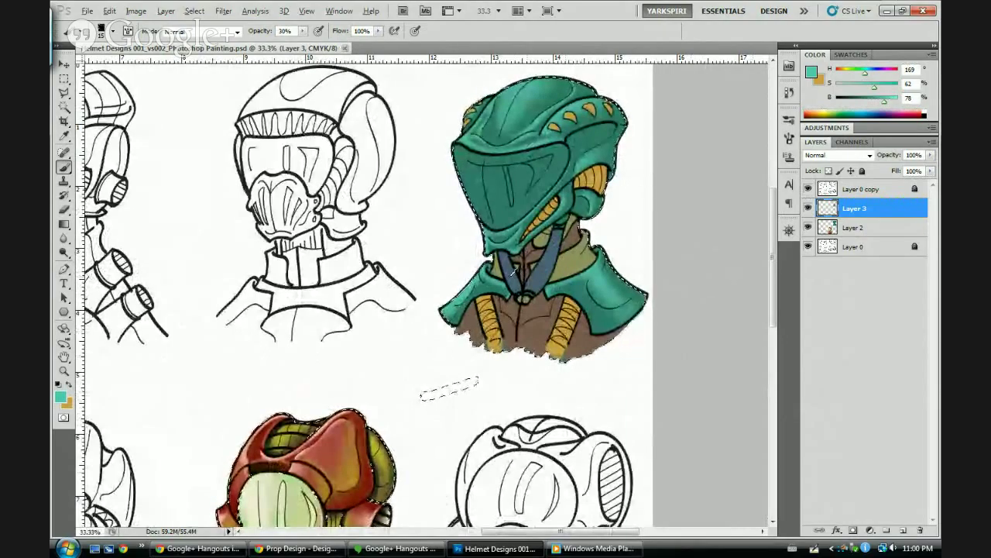
Sample the blue of the neck strap, raise its brightness to 75%, and paint a highlight on the far strap
alt+click(512, 272)
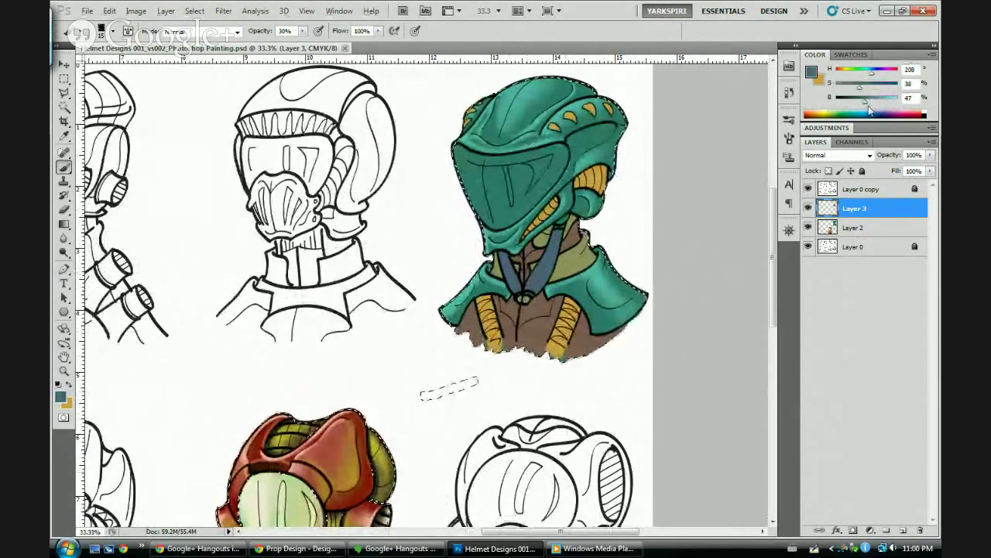
drag(867, 102, 883, 105)
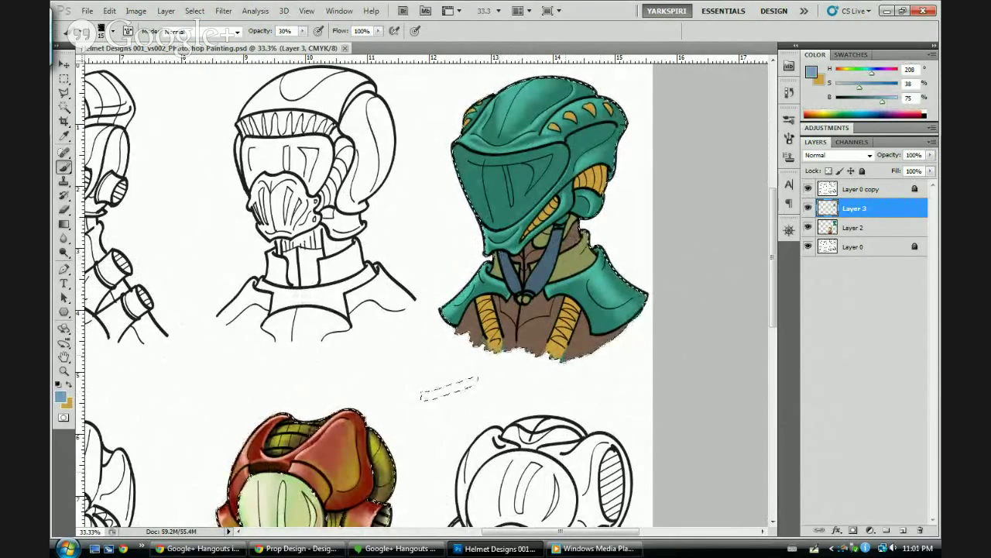
key(bracketright)
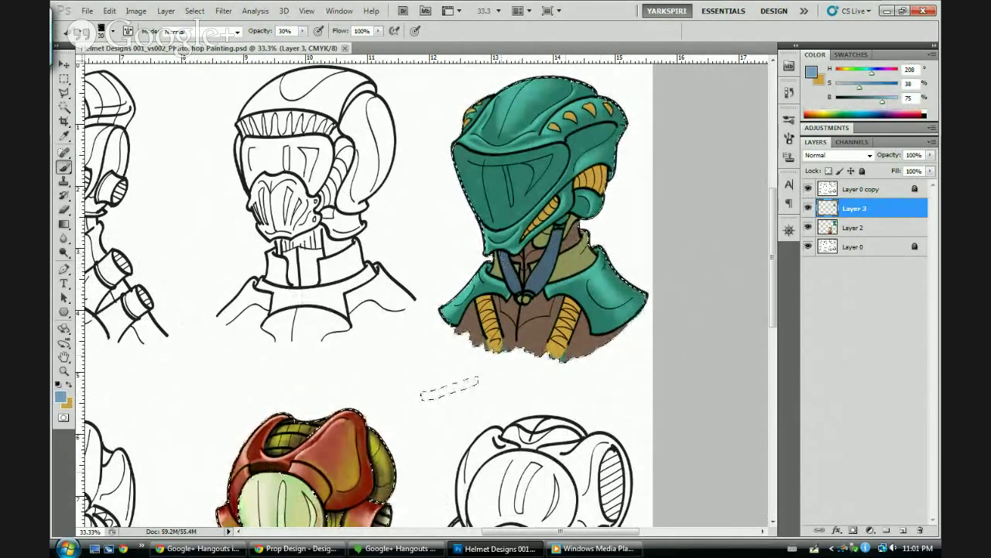
drag(507, 267, 510, 277)
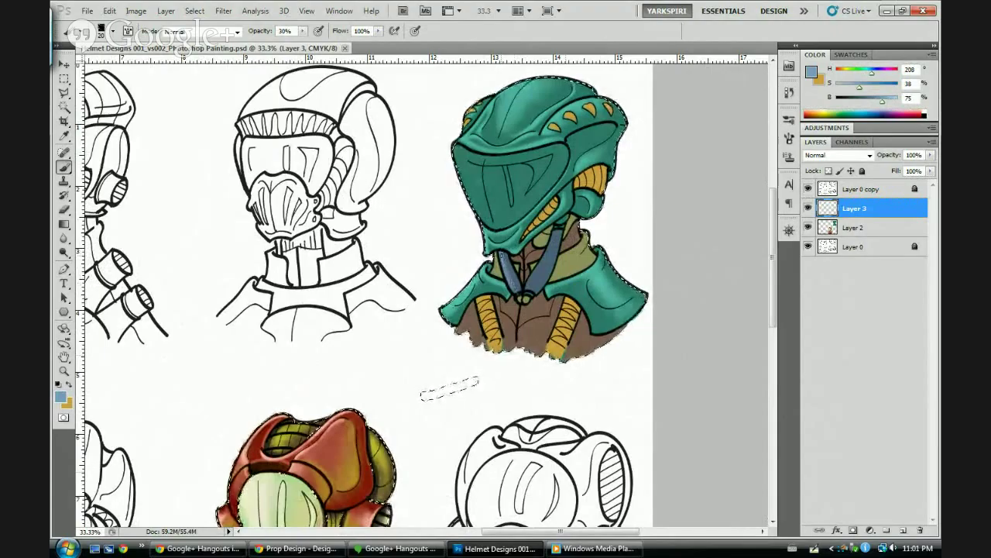
Paint a light blue highlight on the near neck strap and blend it with blues sampled from the strap, using a size 35 brush
drag(555, 247, 543, 275)
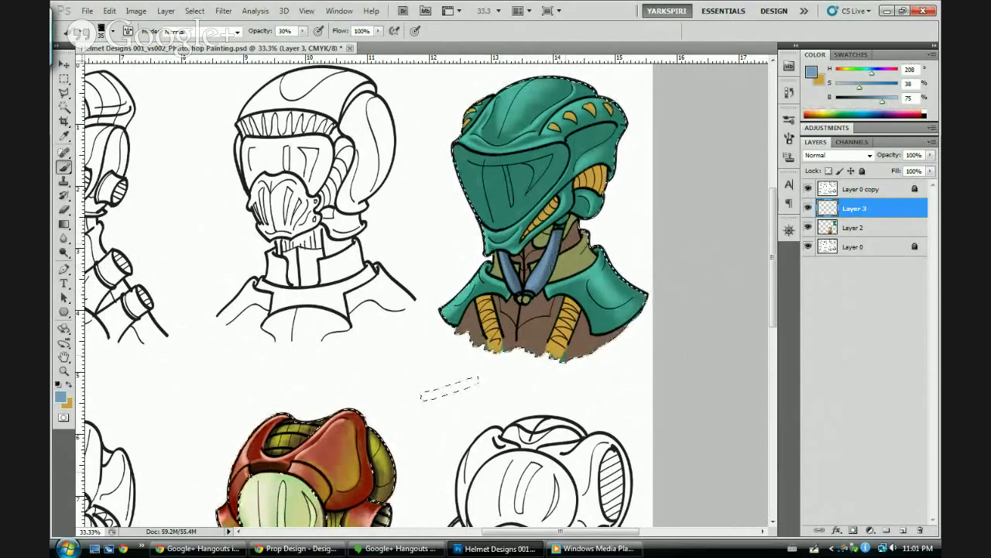
alt+click(546, 269)
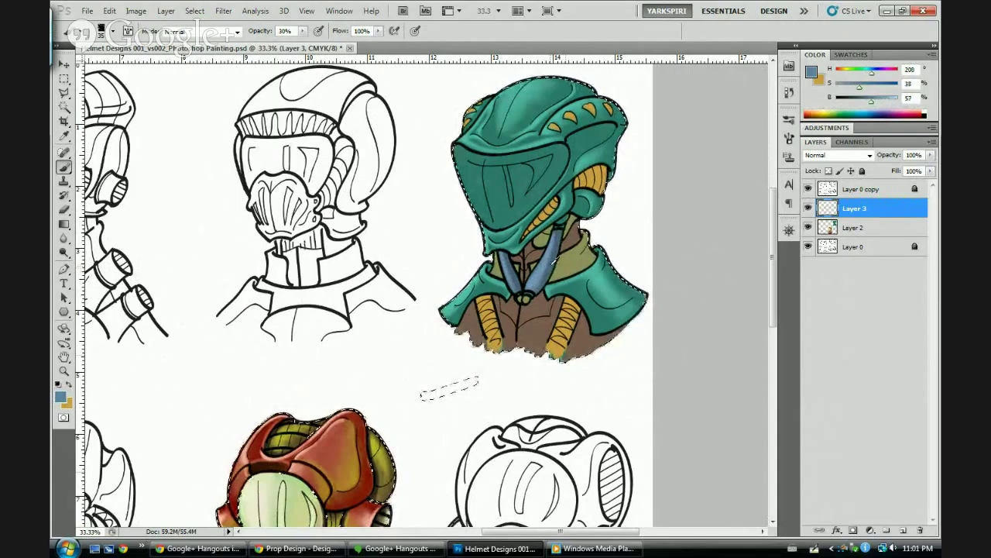
key(x)
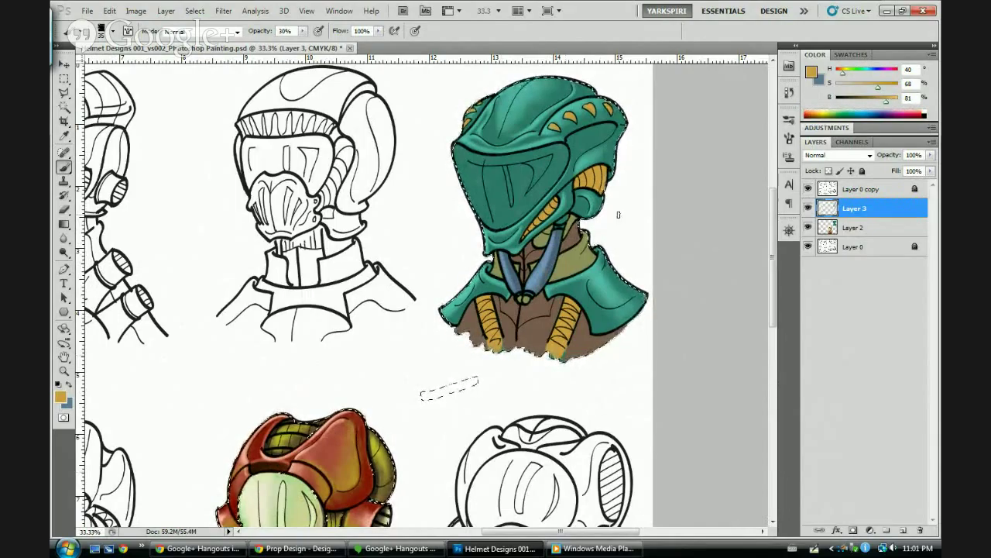
alt+click(542, 263)
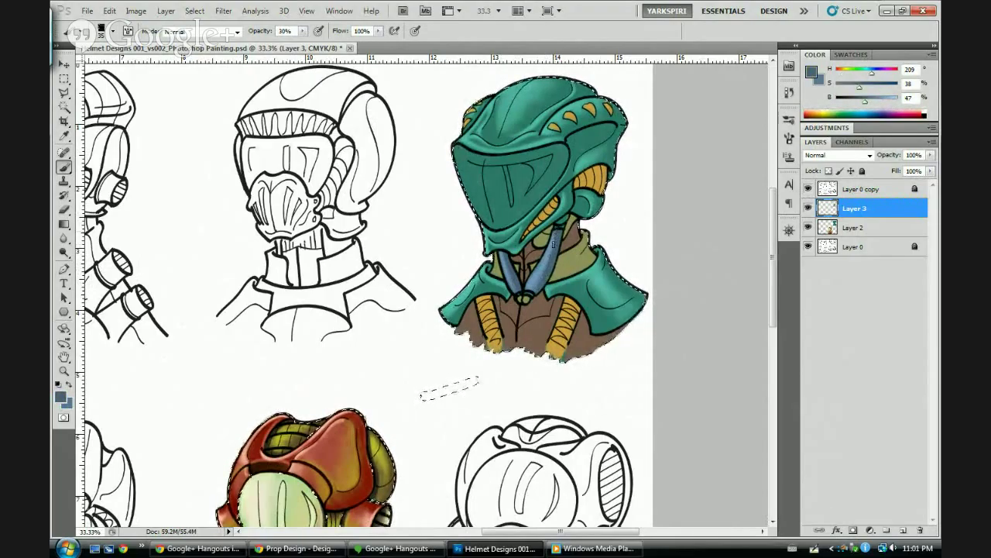
alt+click(551, 249)
drag(553, 243, 555, 233)
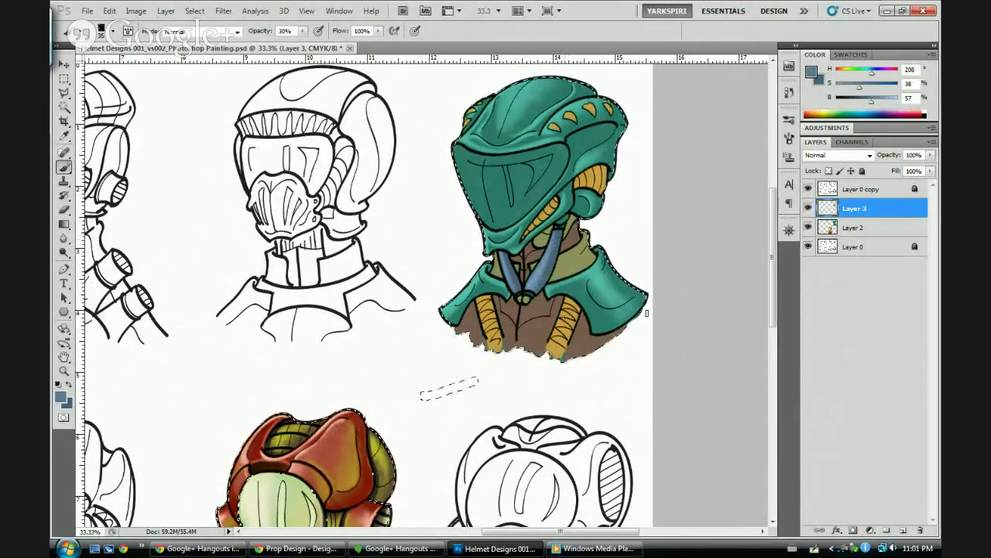
Sample the collar's olive, raise its brightness to 77%, and paint a highlight on the collar with a brush enlarged to size 40
alt+click(578, 257)
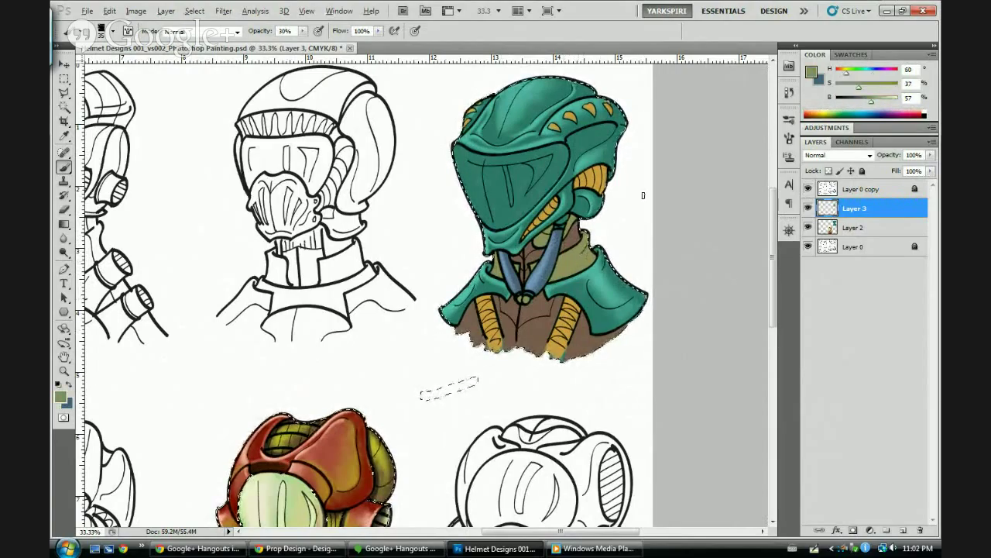
drag(873, 101, 884, 100)
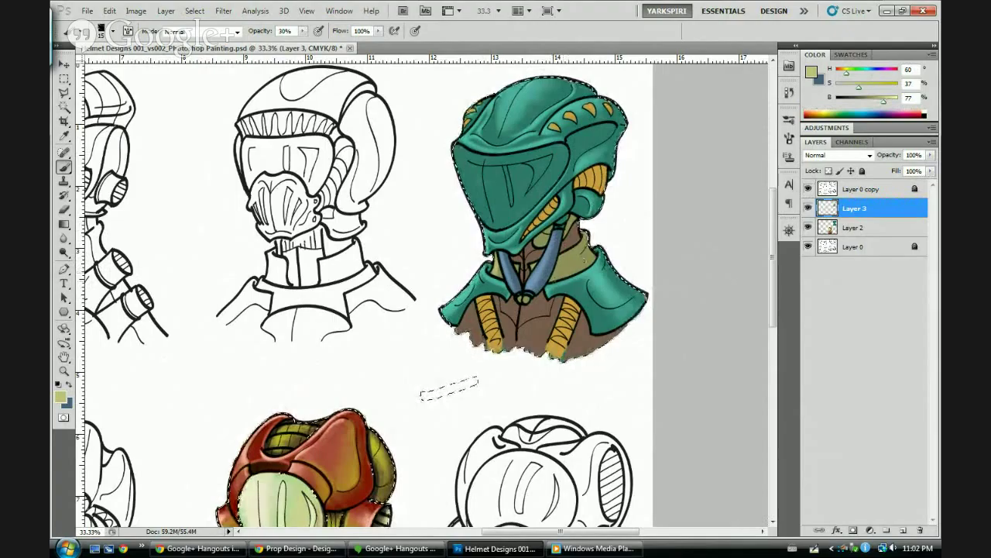
key(bracketright)
key(bracketright)
key(bracketright)
key(bracketright)
key(bracketright)
key(bracketright)
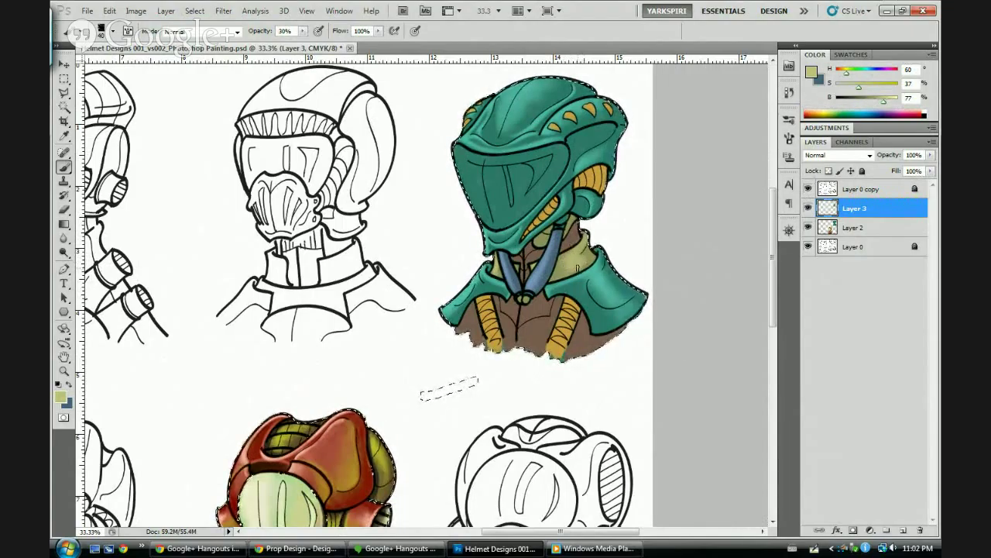
Build up the collar's olive highlight with the brush reduced to size 25
key(bracketleft)
key(bracketleft)
key(bracketleft)
key(bracketleft)
key(bracketleft)
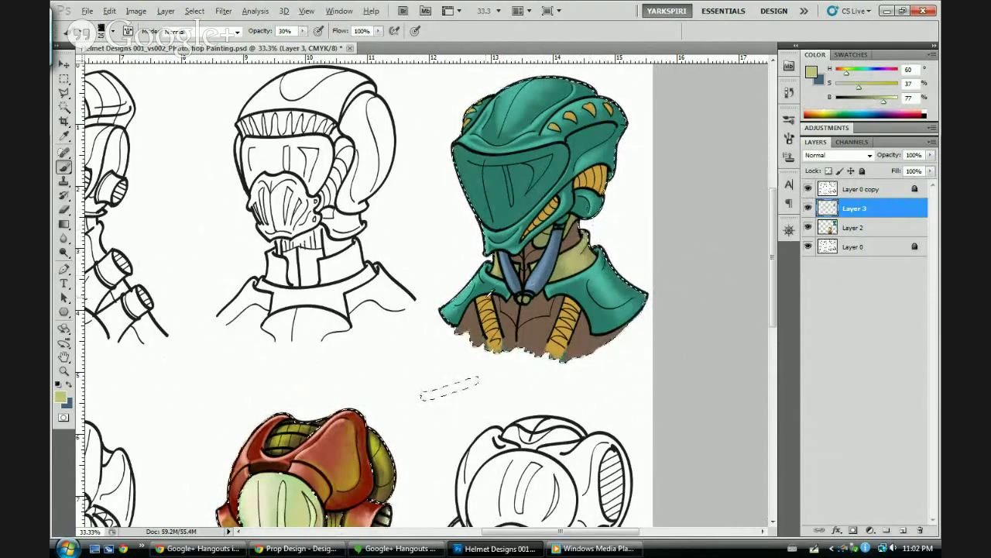
Sample the gold of the chest hoses, set brightness to 91% and saturation to 51%, and paint highlights on both hoses with a size 50 to 60 brush
alt+click(487, 299)
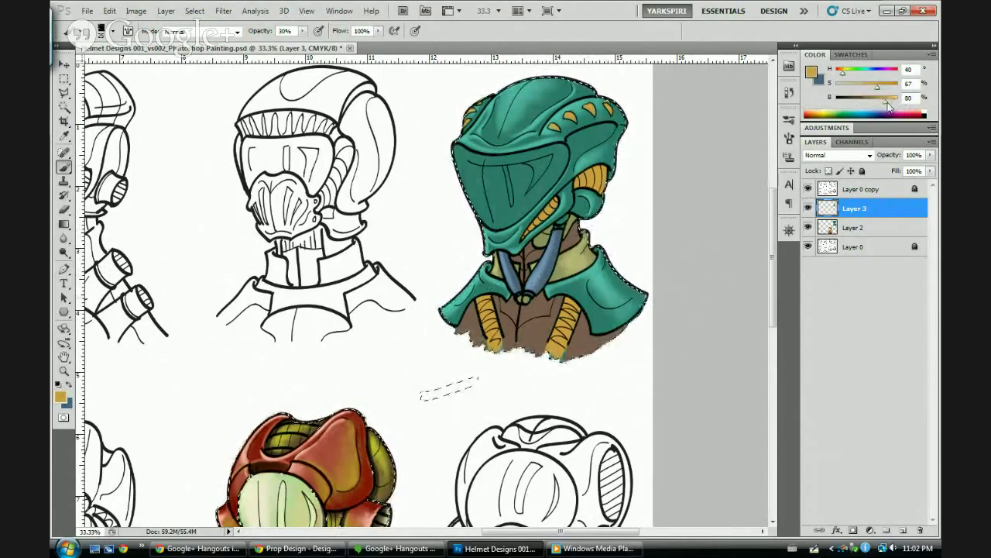
drag(887, 103, 894, 103)
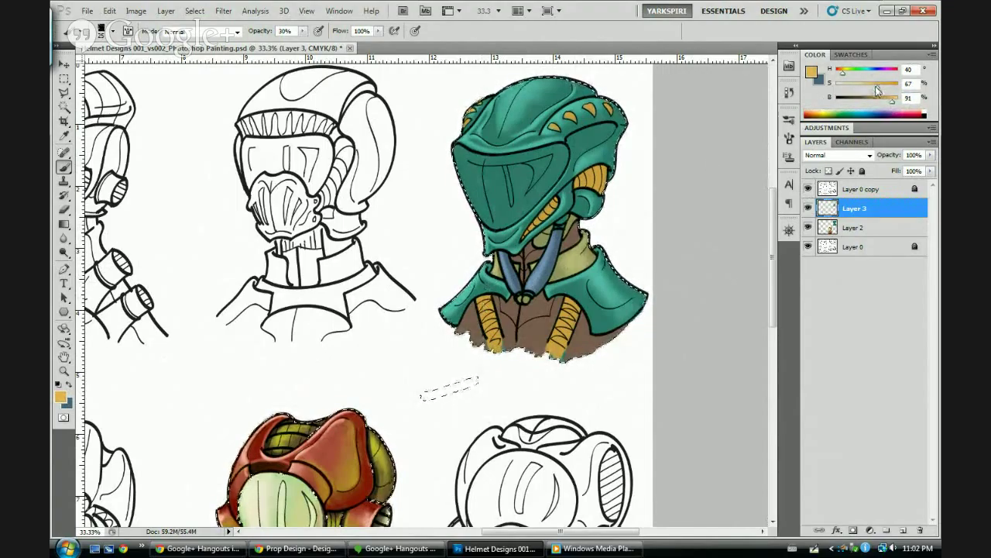
drag(872, 85, 867, 86)
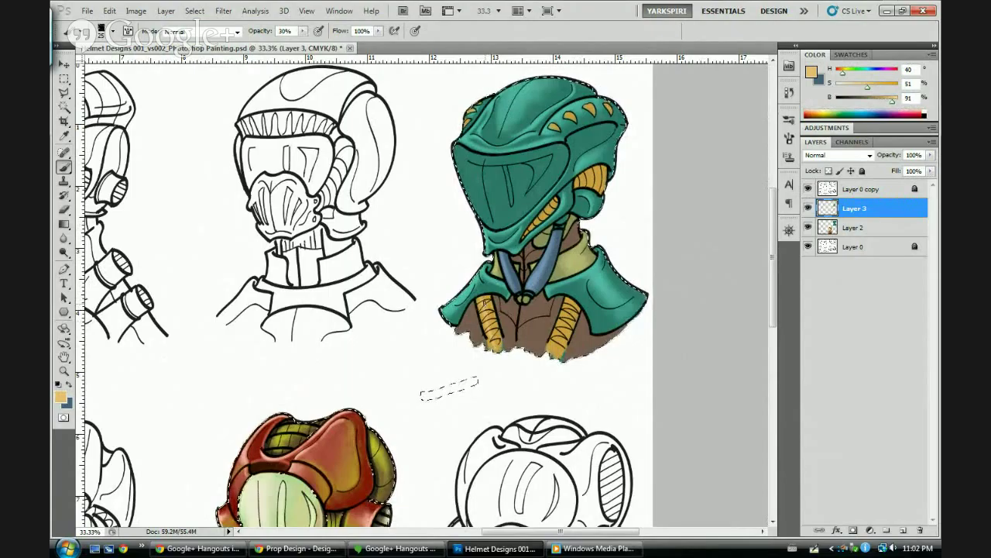
key(bracketright)
key(bracketright)
key(bracketright)
key(bracketright)
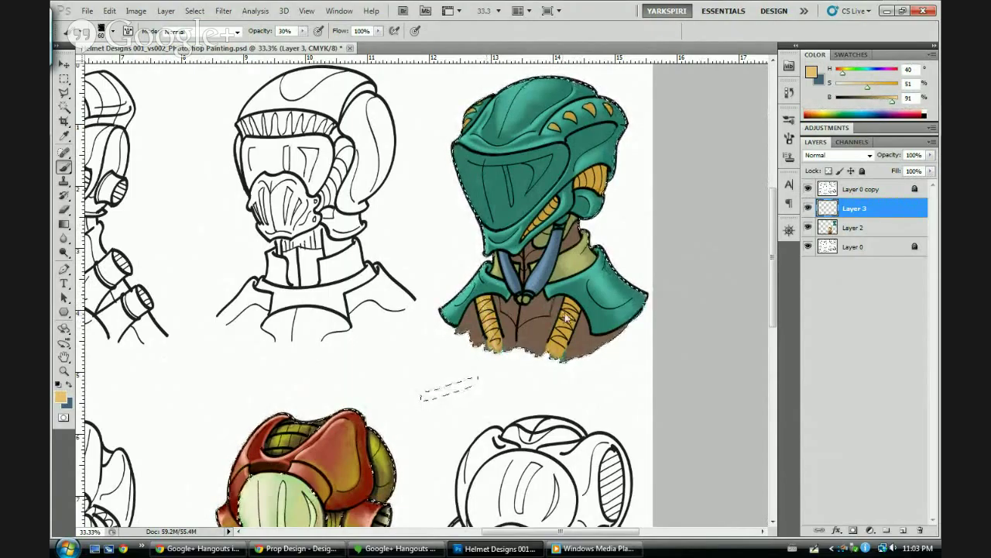
key(bracketright)
key(bracketleft)
key(bracketleft)
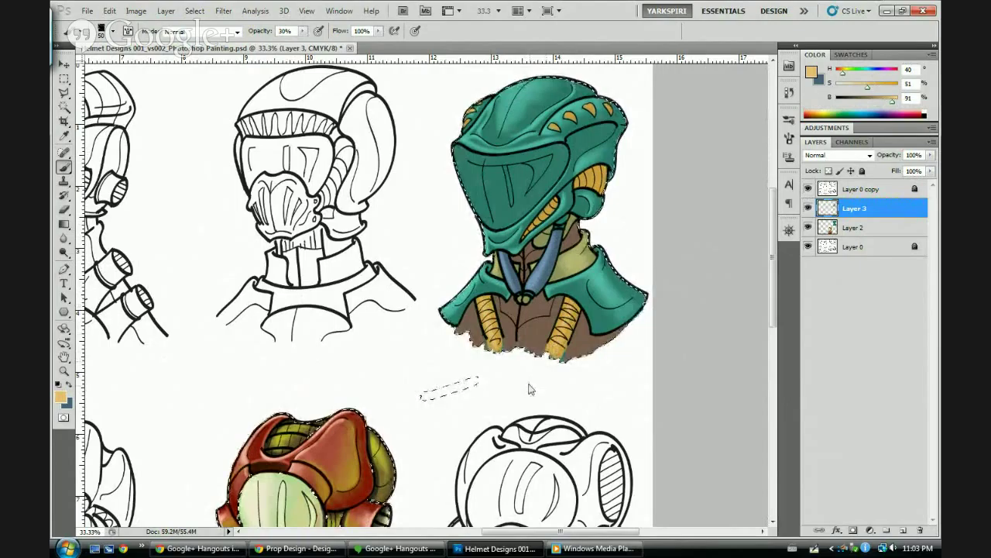
Lower the gold's saturation to 32% and add paler highlights to the ribs of both chest hoses with a size 10 to 25 brush
drag(867, 87, 856, 87)
key(bracketleft)
key(bracketleft)
key(bracketleft)
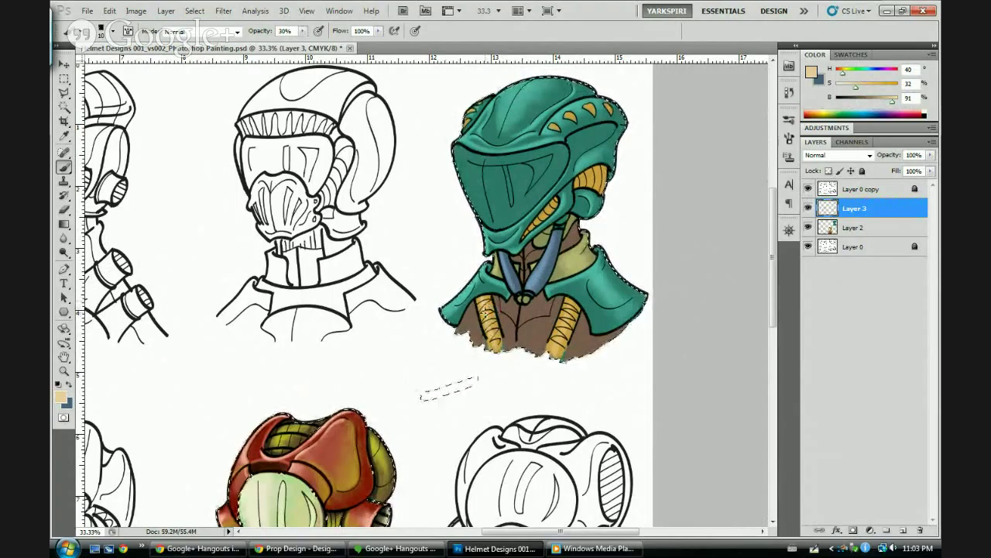
key(bracketright)
key(bracketright)
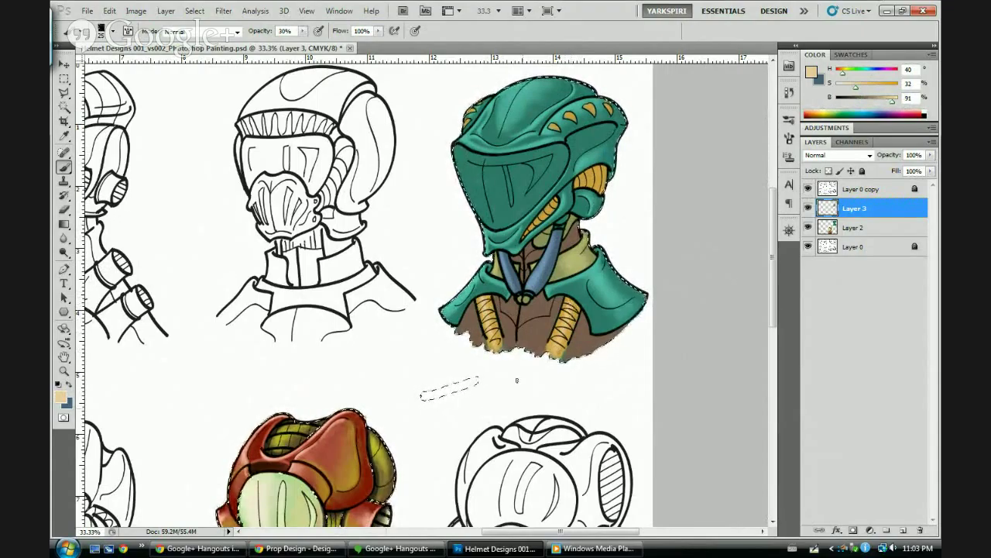
Sample the brown of the chest, raise its brightness to 74%, and paint a broad highlight between the hoses with a size 80 brush
alt+click(531, 337)
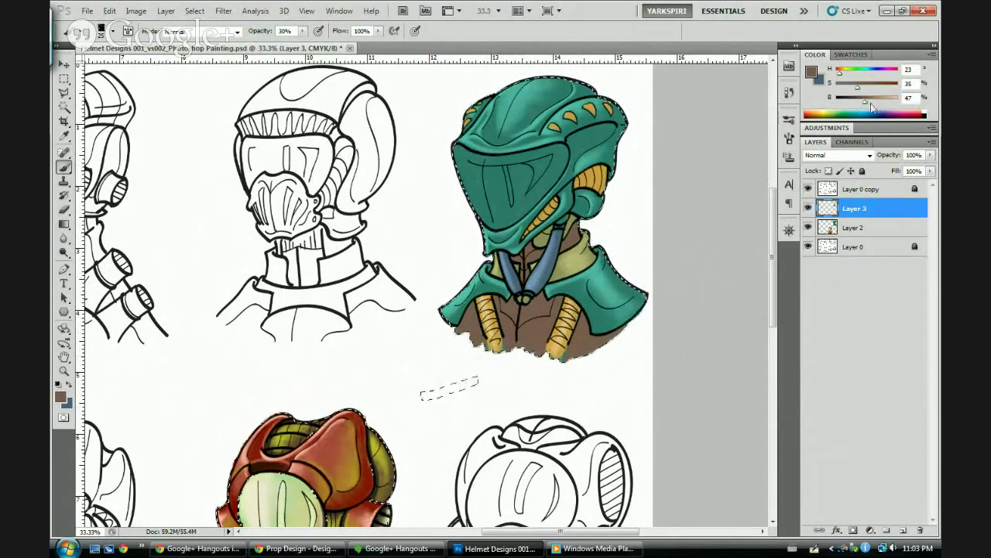
drag(875, 99, 882, 99)
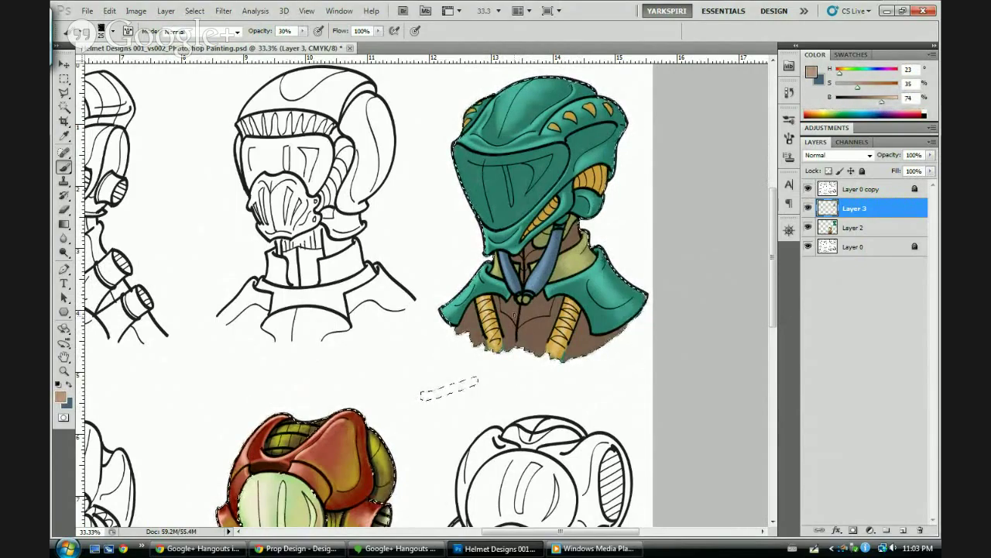
key(bracketright)
key(bracketright)
key(bracketright)
key(bracketright)
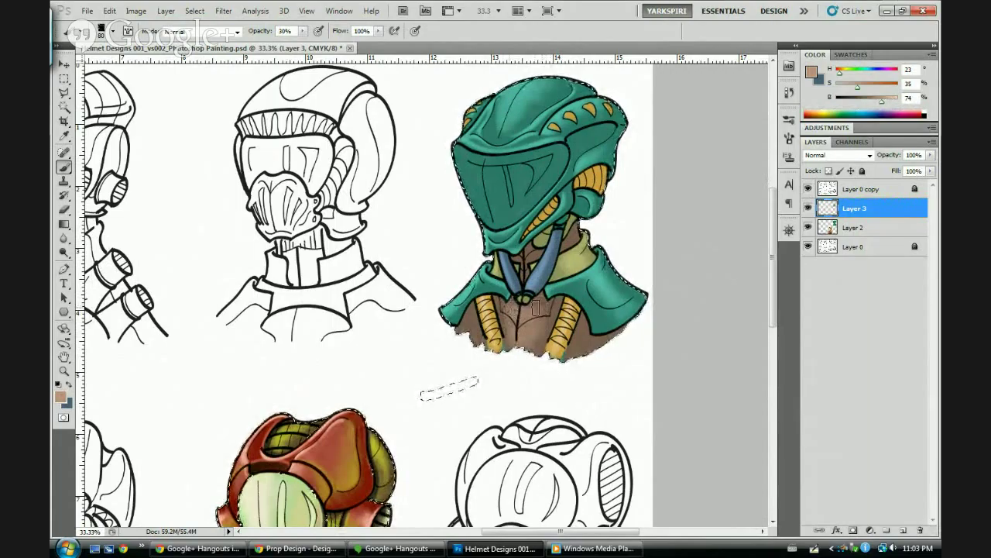
drag(517, 308, 539, 329)
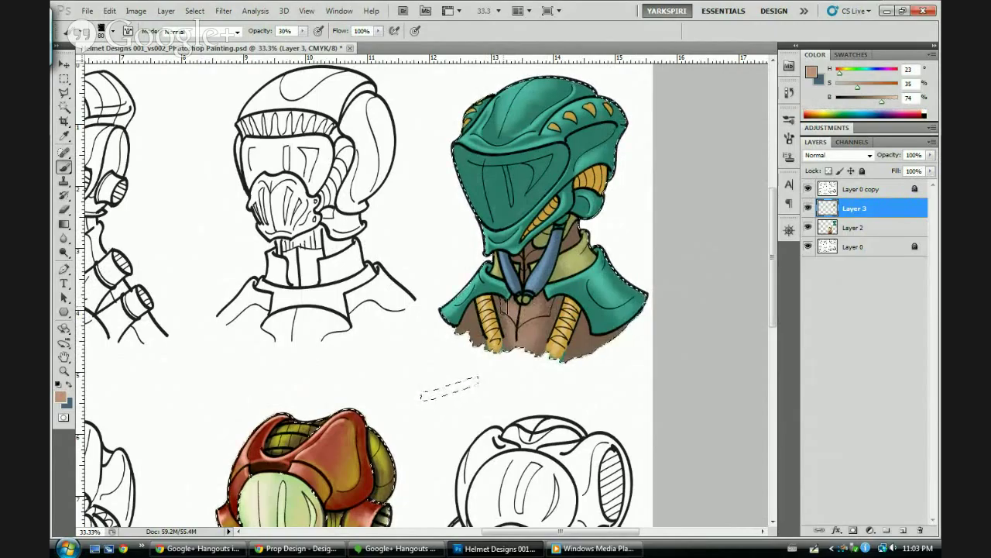
Refine the chest highlight below the neck clasp with a brush reduced from size 35 to 15, and save the document
key(bracketleft)
key(bracketleft)
key(bracketleft)
key(bracketleft)
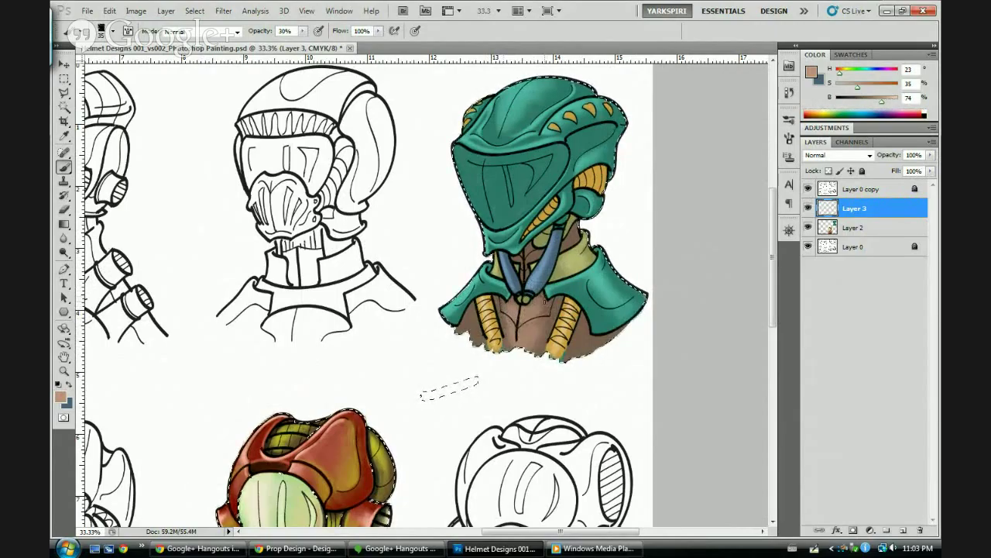
key(bracketleft)
key(bracketleft)
key(bracketleft)
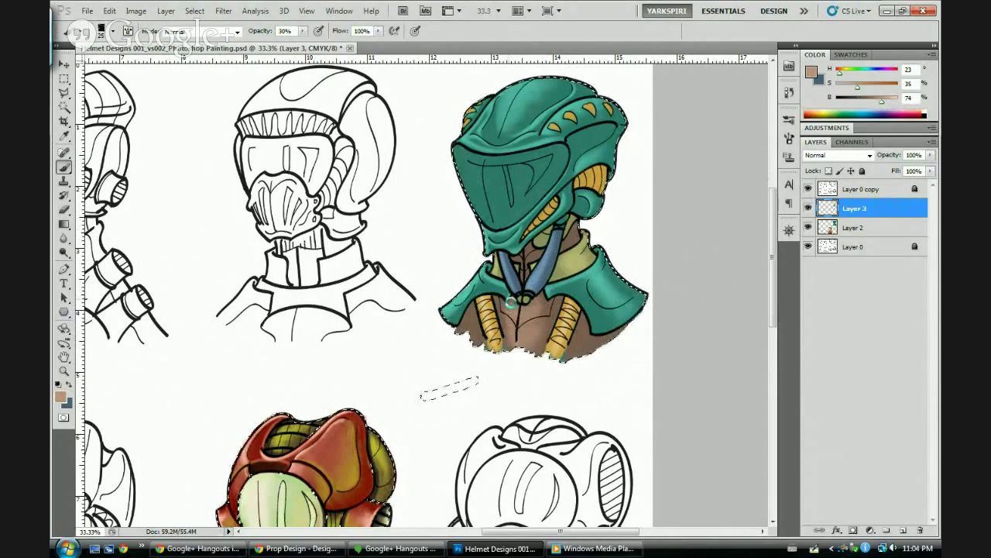
key(ctrl+s)
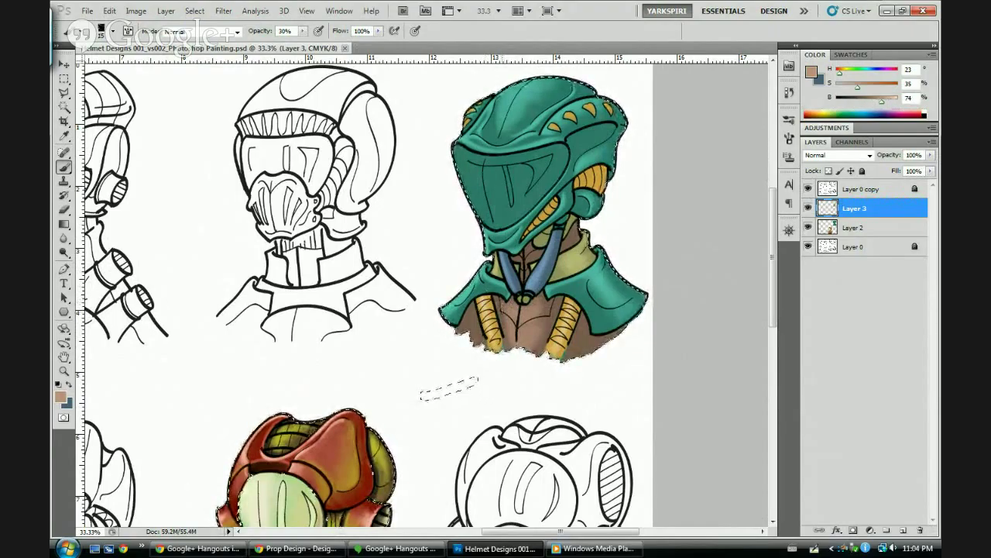
Paint crisp light edges along the chest seams with a size 15 brush at 70% opacity, and soften the area at 30% opacity and size 30
key(7)
drag(503, 303, 504, 310)
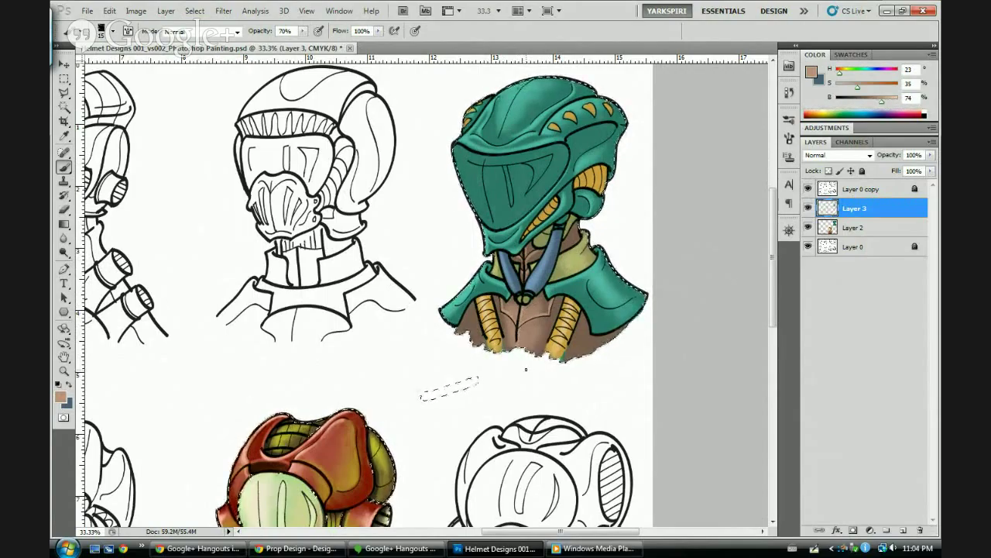
key(3)
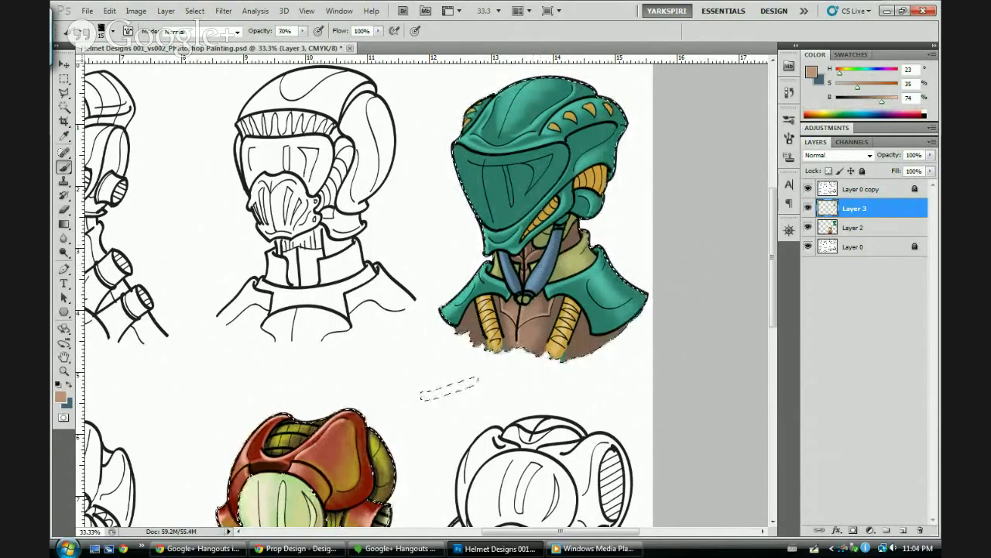
key(bracketright)
key(bracketright)
key(bracketright)
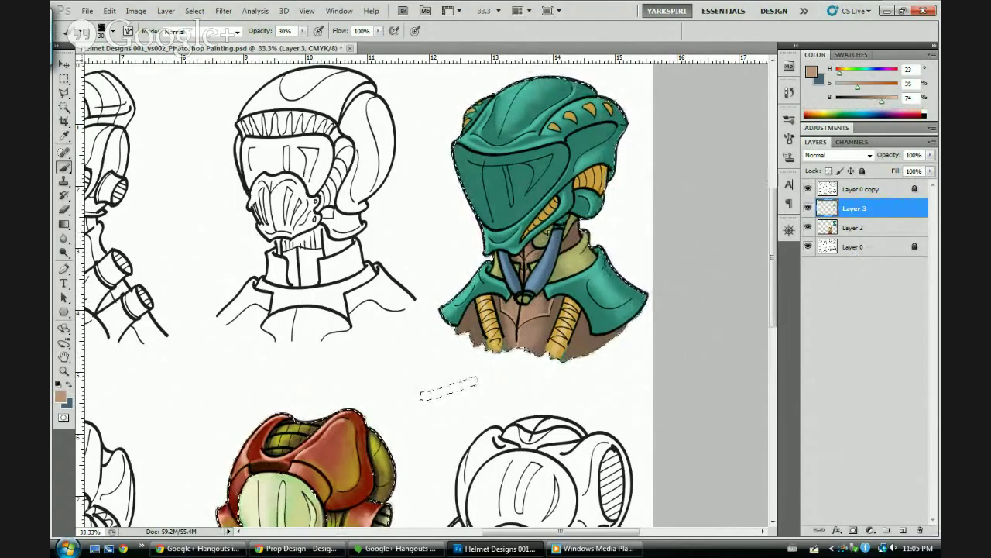
Sample the olive of the small neck piece under the helmet, raise its brightness to 75%, and paint its highlight
alt+click(547, 234)
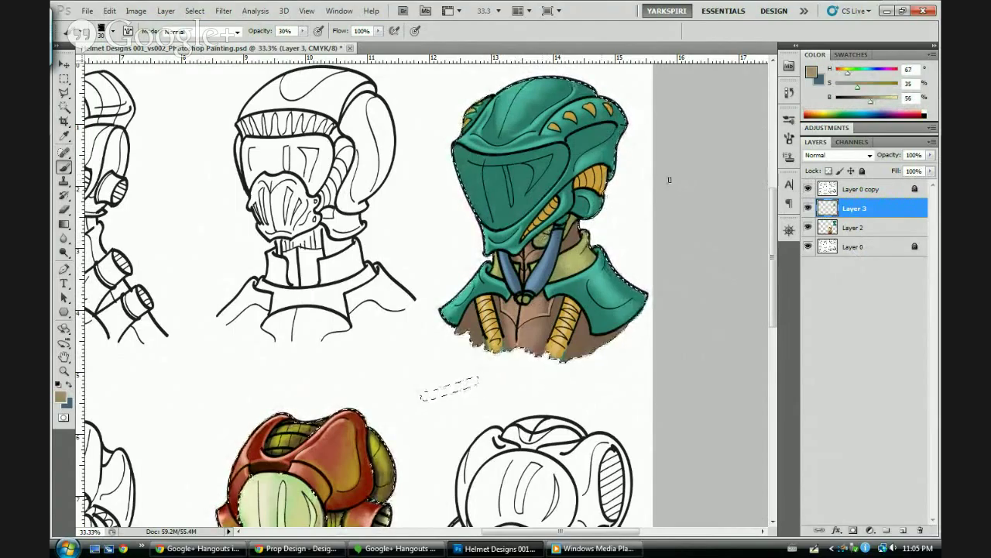
drag(871, 102, 883, 102)
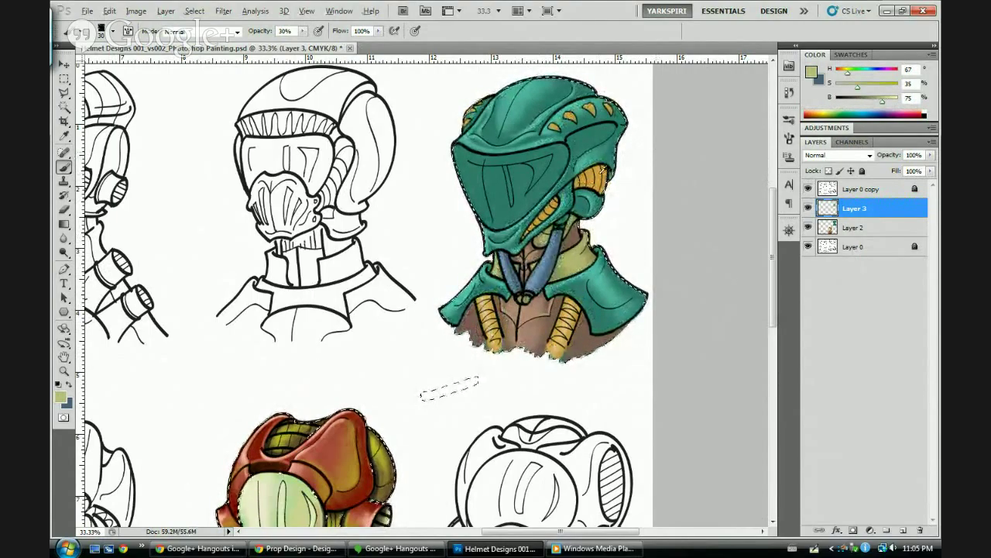
Sample the helmet's gold, set brightness to 100% and saturation to 48%, and highlight the ribbed side piece and the spikes with a size 15 to 30 brush
alt+click(601, 171)
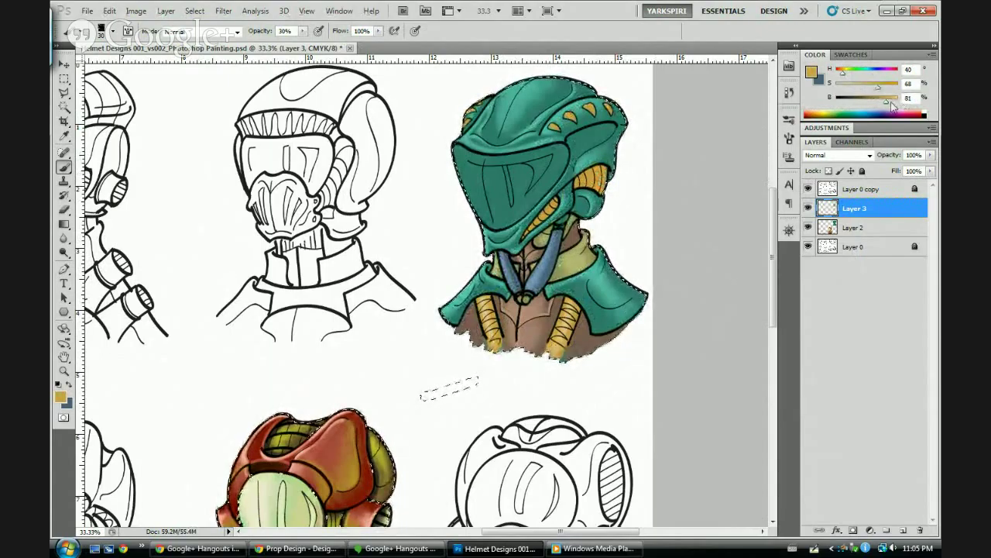
drag(887, 102, 865, 87)
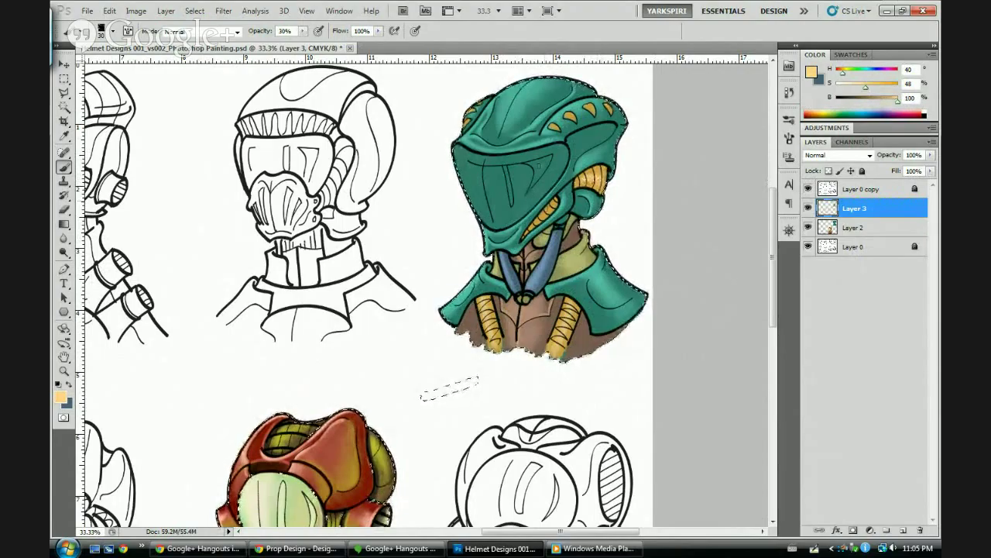
key(bracketleft)
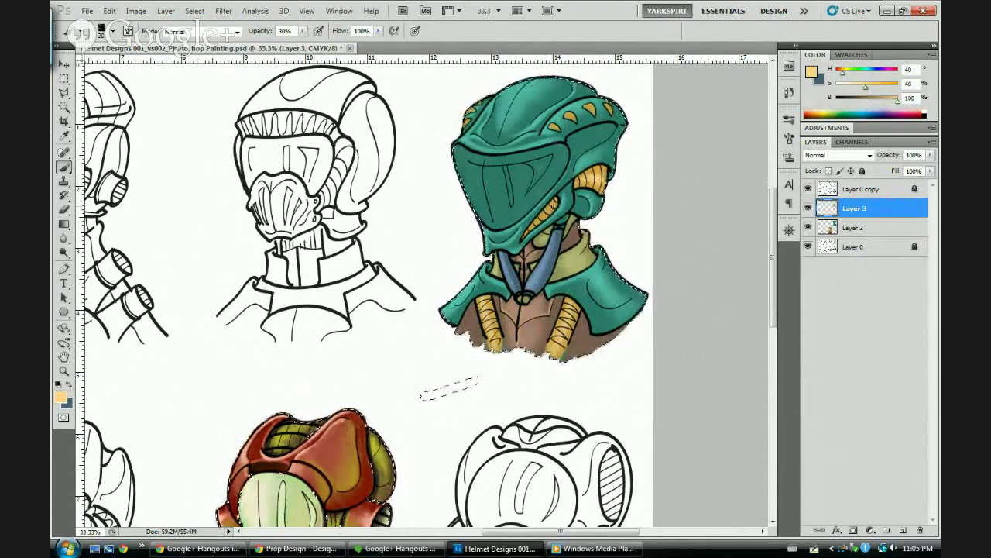
key(bracketleft)
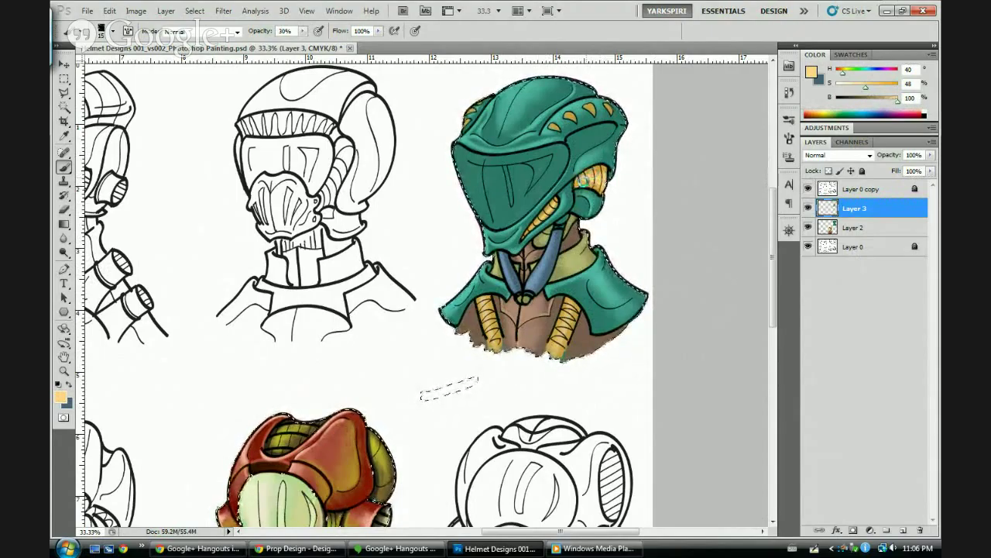
drag(583, 181, 595, 188)
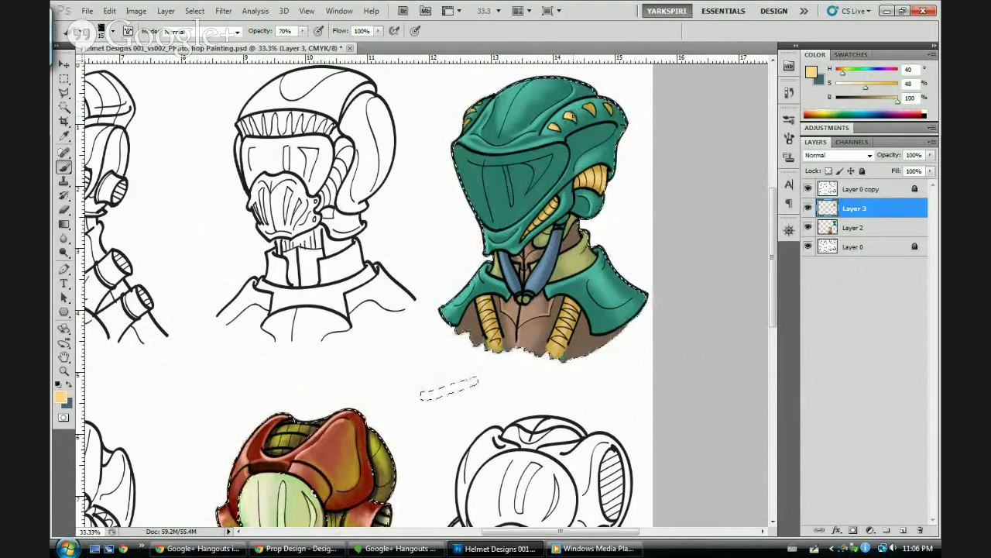
Refine the light gold highlights on the helmet spikes and ribbed side piece with a size 15 brush at 70% opacity, and save
key(x)
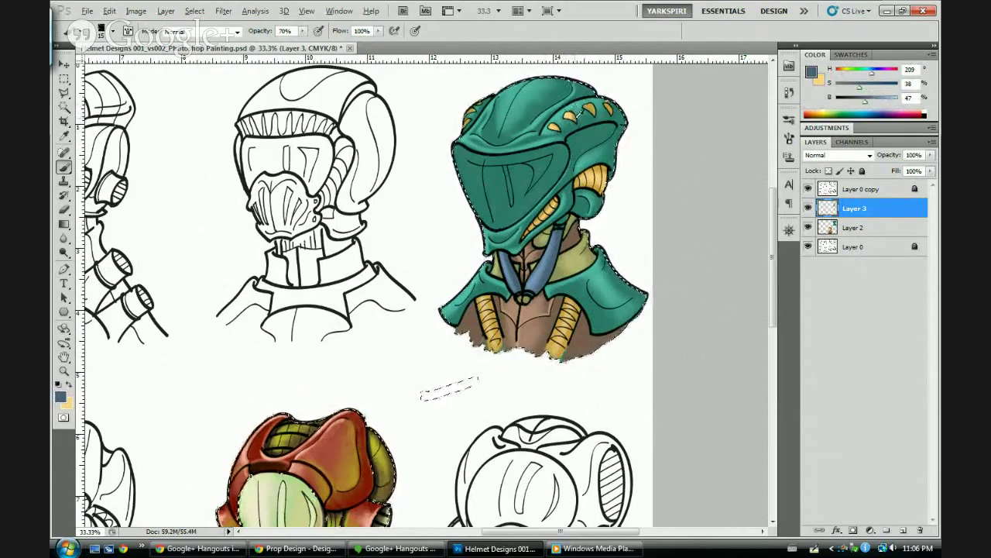
alt+click(570, 116)
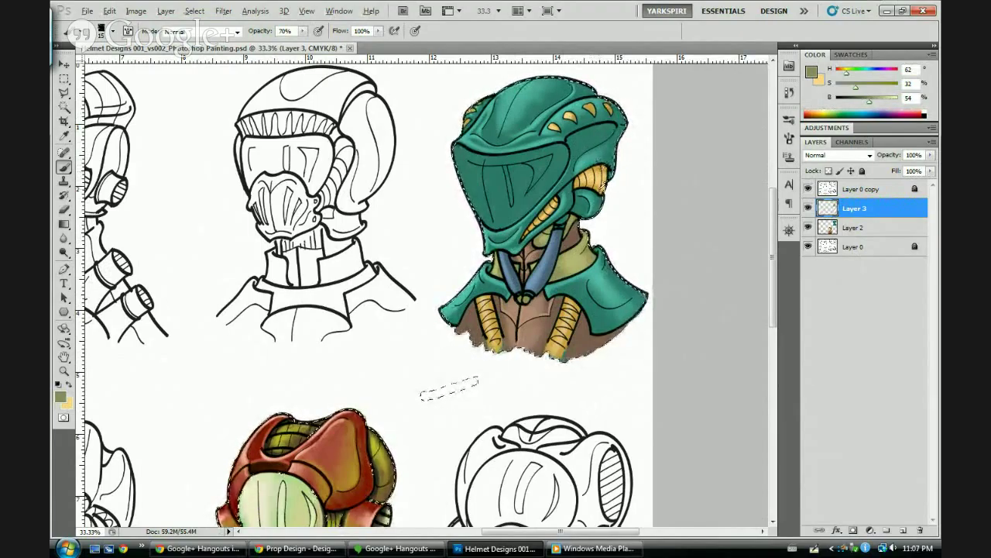
alt+click(601, 186)
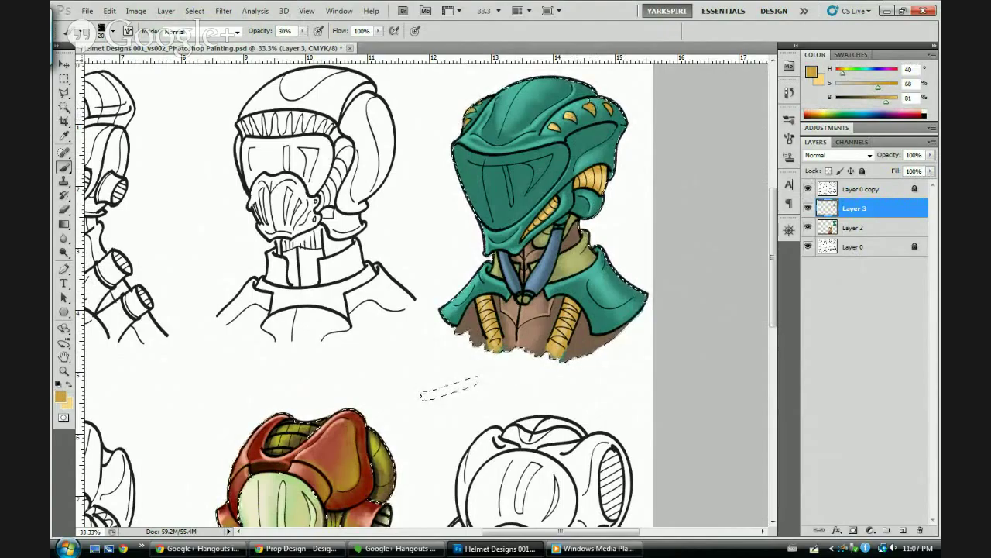
key(x)
key(7)
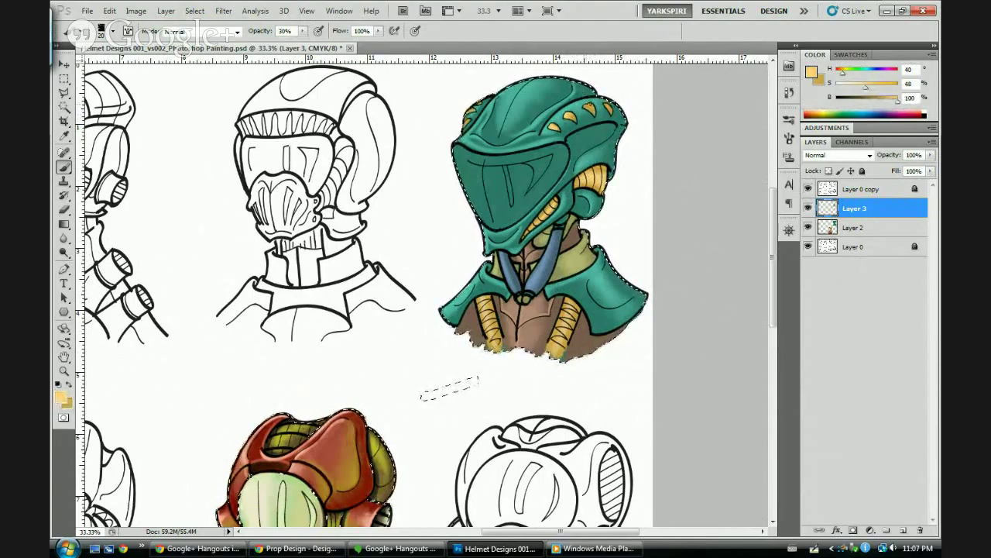
key(bracketleft)
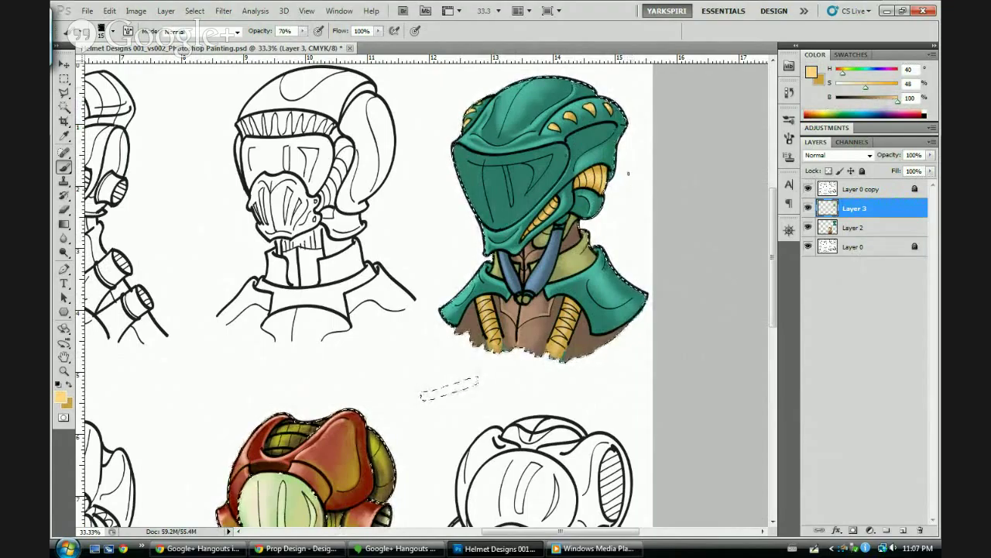
key(x)
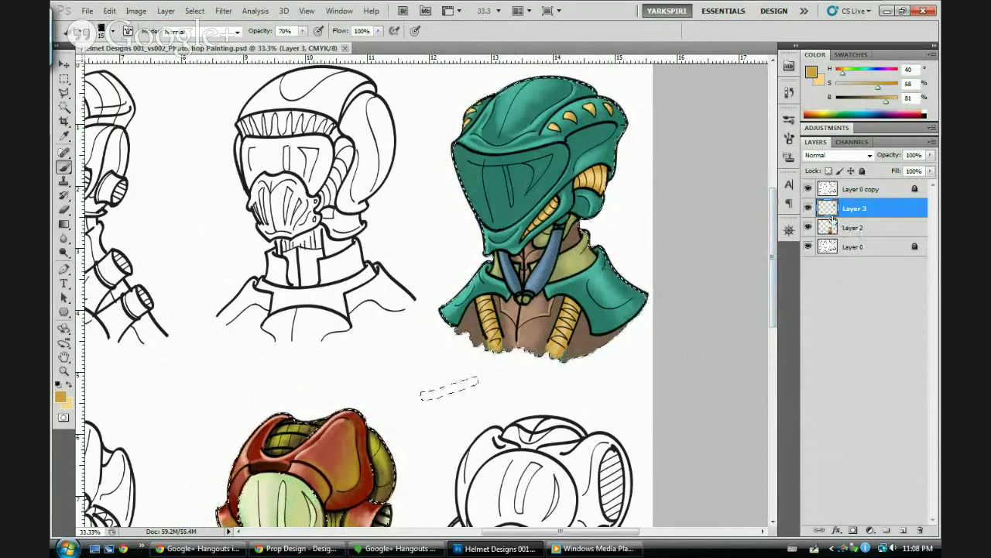
Clear the selection, merge Layer 3 with Layer 2, and add a new layer above the merged one
shift+click(858, 226)
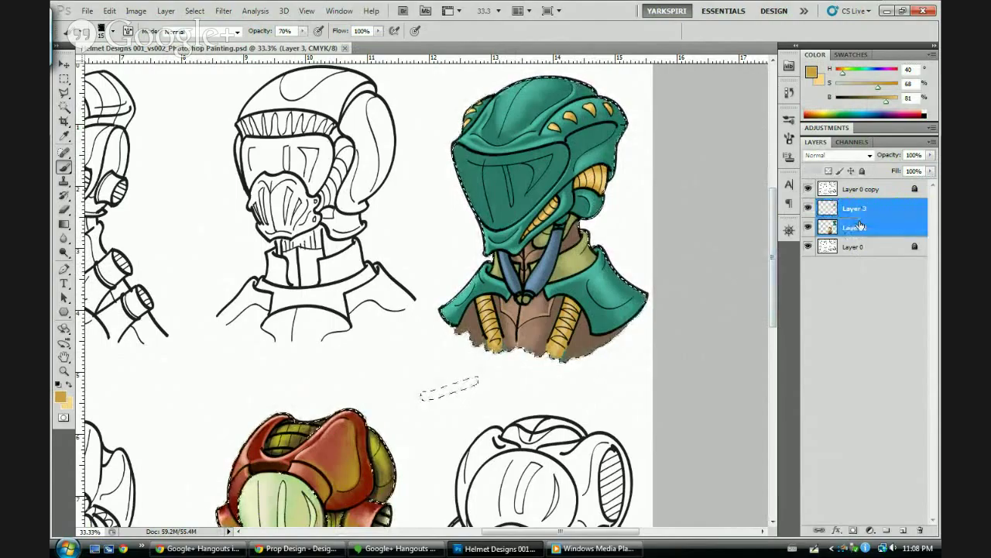
key(ctrl+d)
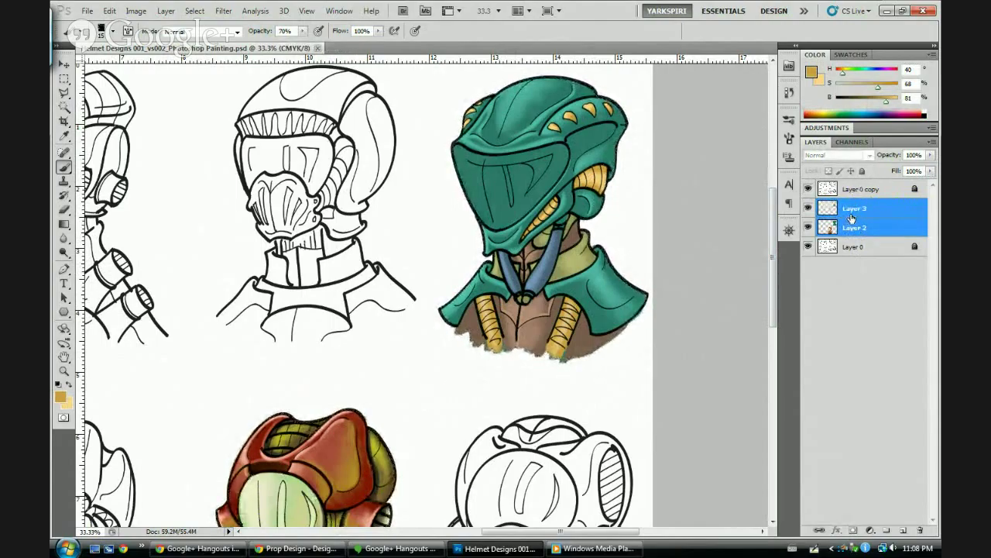
right_click(857, 215)
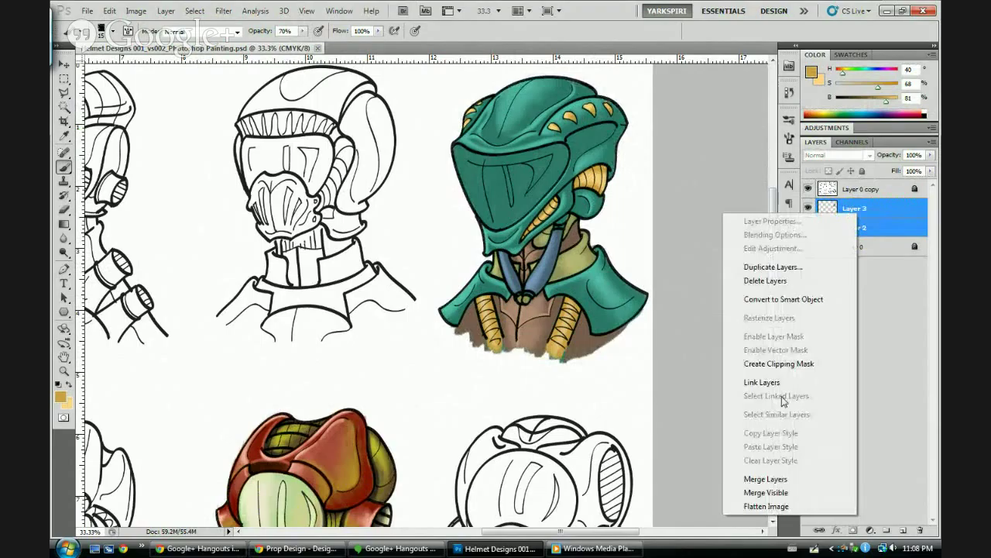
click(766, 482)
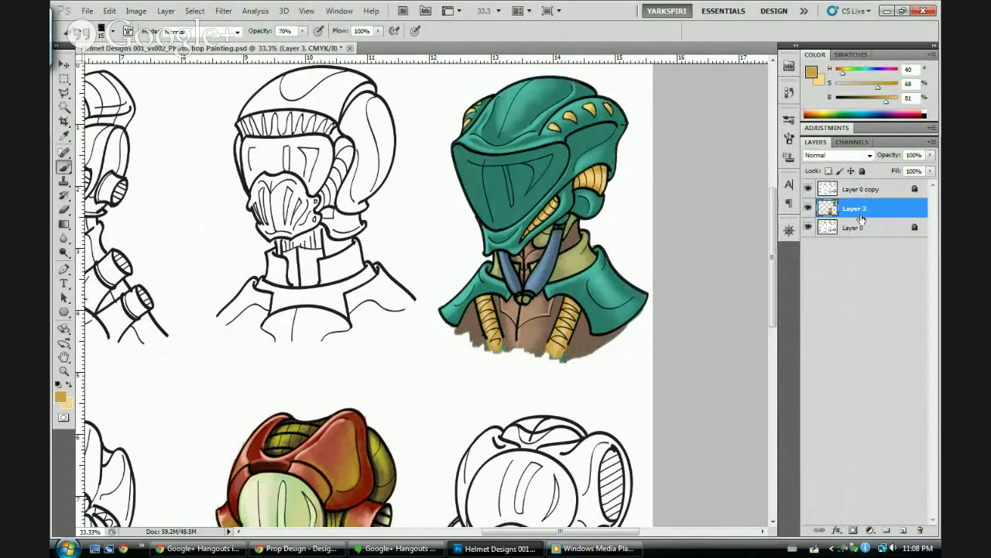
key(ctrl+shift+n)
key(Return)
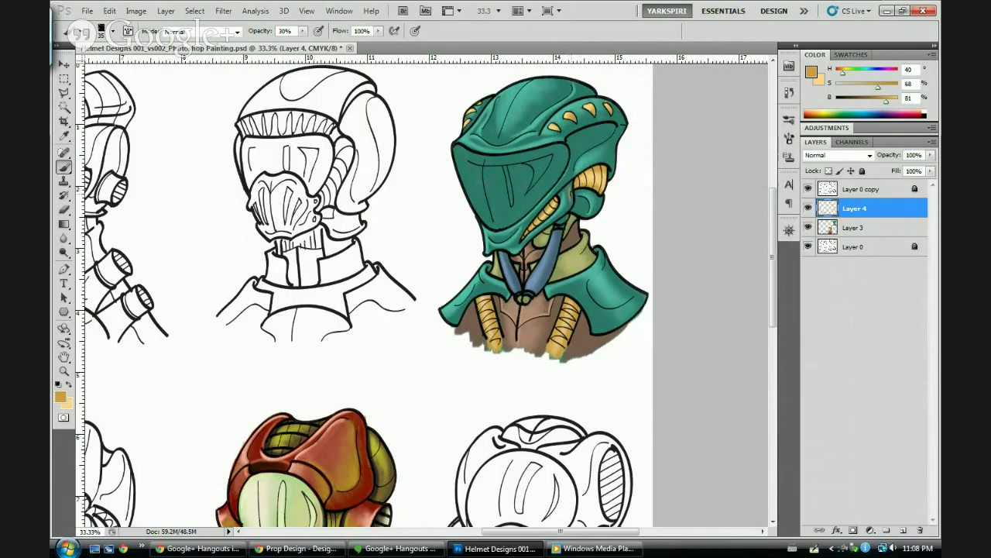
Try a gold tint along the jaw edge beside the ribbed hose at 30% opacity, and clean it up with the Eraser
key(bracketright)
key(bracketleft)
drag(534, 236, 546, 225)
key(bracketright)
key(bracketright)
key(bracketright)
key(bracketright)
drag(555, 216, 569, 202)
key(e)
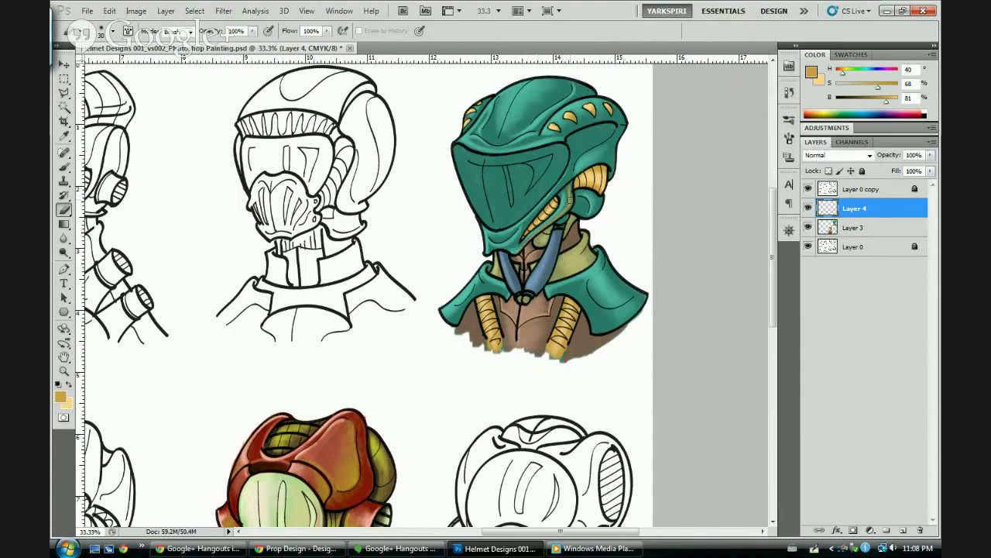
key(bracketright)
key(bracketright)
key(b)
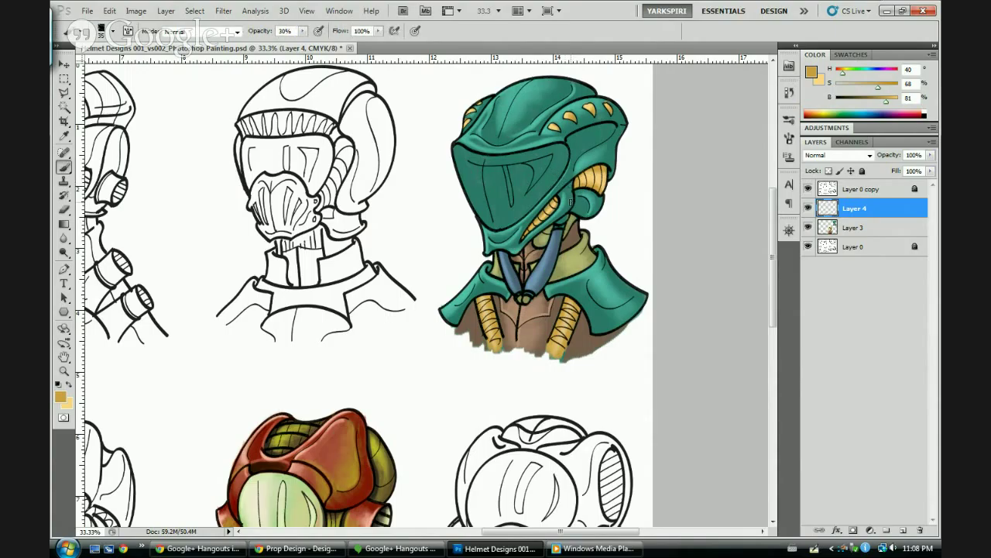
Tint the jaw edge around the ribbed hose gold using a soft size 20 brush at 30% opacity
key(bracketright)
key(bracketright)
key(bracketright)
key(bracketright)
key(bracketright)
key(bracketright)
key(bracketright)
key(bracketright)
key(bracketright)
key(bracketright)
key(bracketright)
key(bracketright)
key(bracketright)
key(bracketleft)
key(bracketleft)
key(bracketleft)
key(bracketleft)
key(bracketleft)
key(bracketleft)
key(bracketleft)
key(bracketleft)
key(bracketleft)
key(bracketleft)
key(bracketleft)
key(bracketleft)
key(bracketleft)
key(bracketleft)
key(bracketleft)
key(bracketleft)
key(bracketleft)
key(bracketleft)
drag(531, 237, 526, 240)
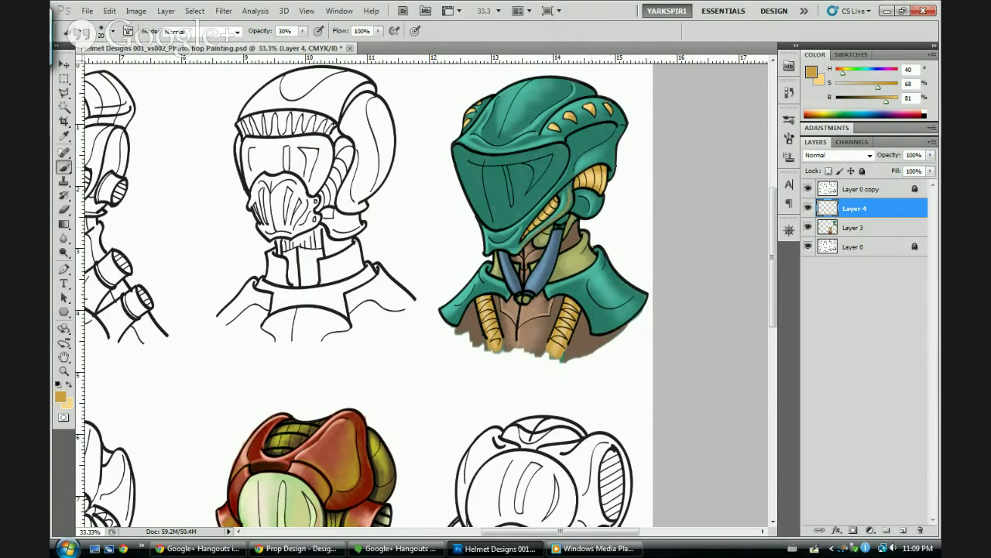
Brush a soft gold tint along the helmet's rear edge above the ribbed side piece at 30% opacity
key(bracketright)
key(bracketright)
key(bracketright)
drag(611, 167, 602, 160)
key(bracketright)
key(bracketright)
key(bracketright)
drag(622, 128, 617, 142)
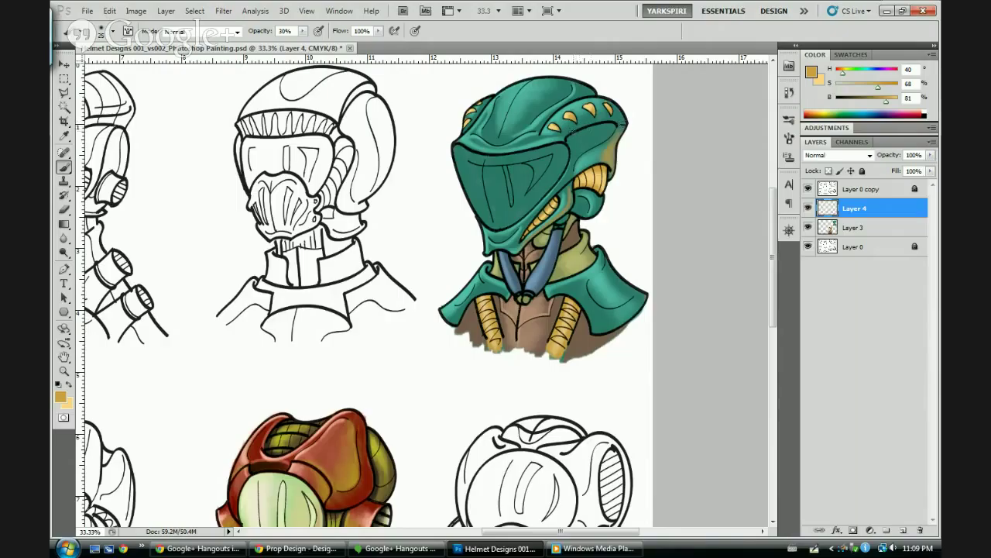
Add soft gold tint around the spike ridge and on the round side piece with a size 40 to 45 brush
key(bracketleft)
key(bracketleft)
key(bracketright)
key(bracketright)
key(bracketright)
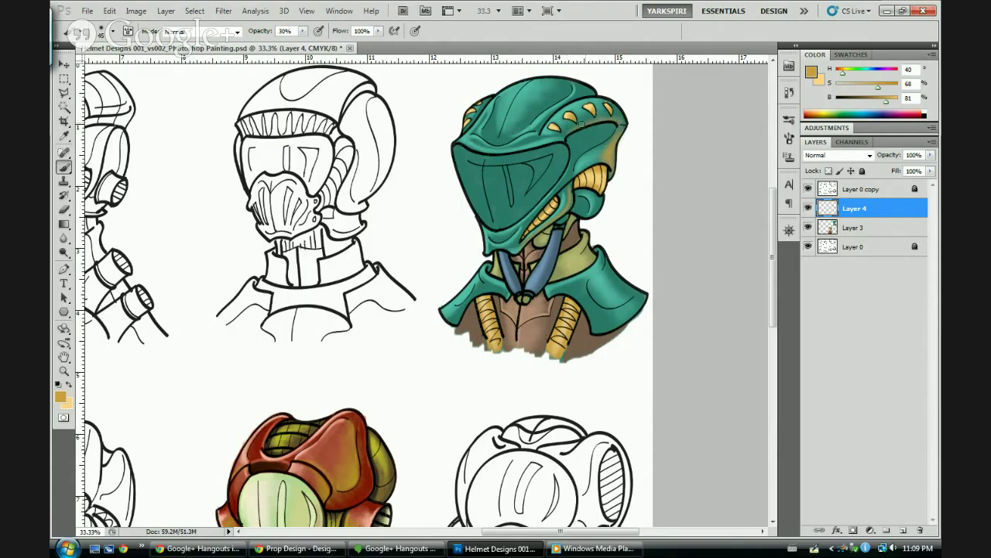
key(bracketright)
key(bracketright)
key(bracketleft)
key(bracketleft)
key(bracketleft)
drag(601, 198, 600, 208)
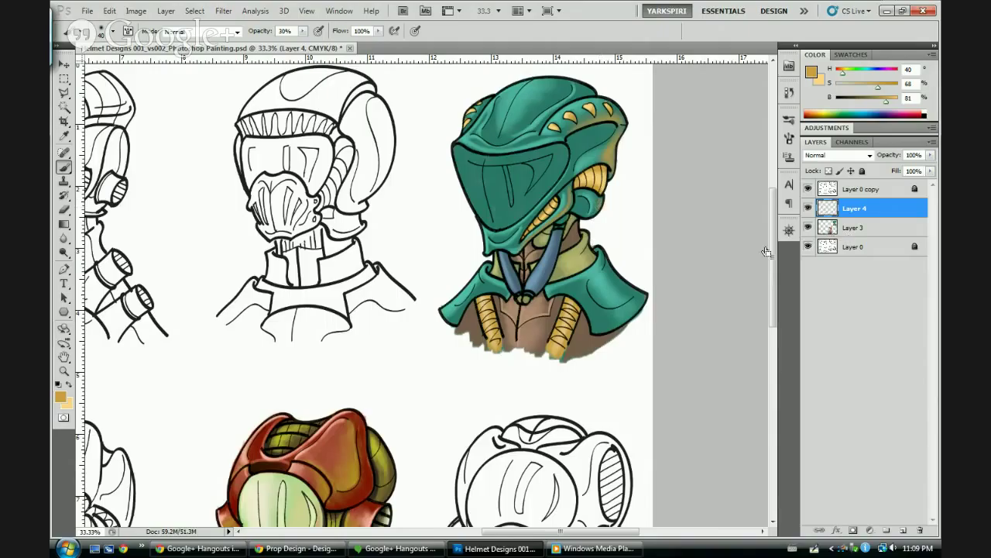
Load the painted helmets' outline as a selection and tint the outer edge of the teal shoulder collar gold with a size 60 brush
ctrl+click(828, 208)
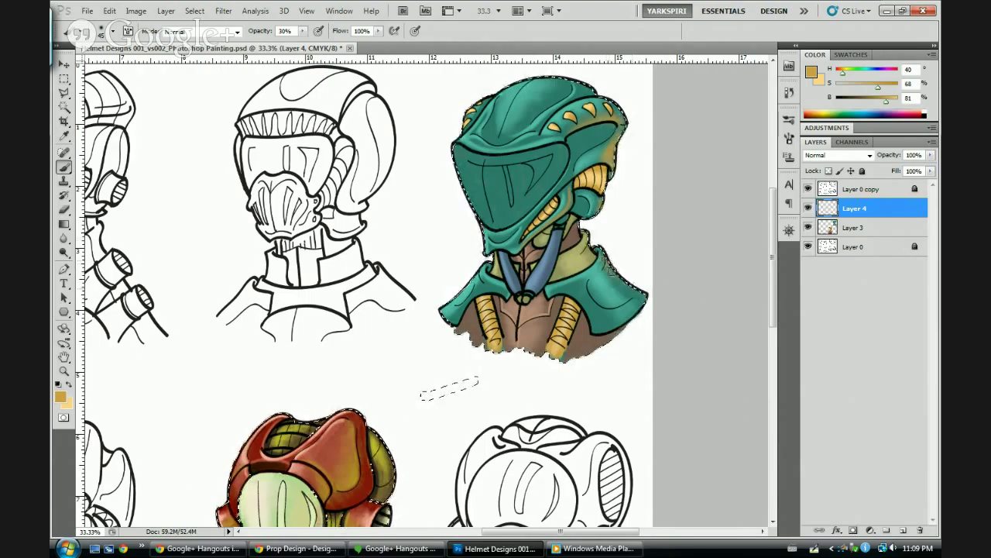
key(bracketright)
key(bracketright)
mouse_move(612, 268)
mouse_down()
mouse_move(649, 297)
mouse_move(606, 259)
mouse_move(650, 309)
mouse_up()
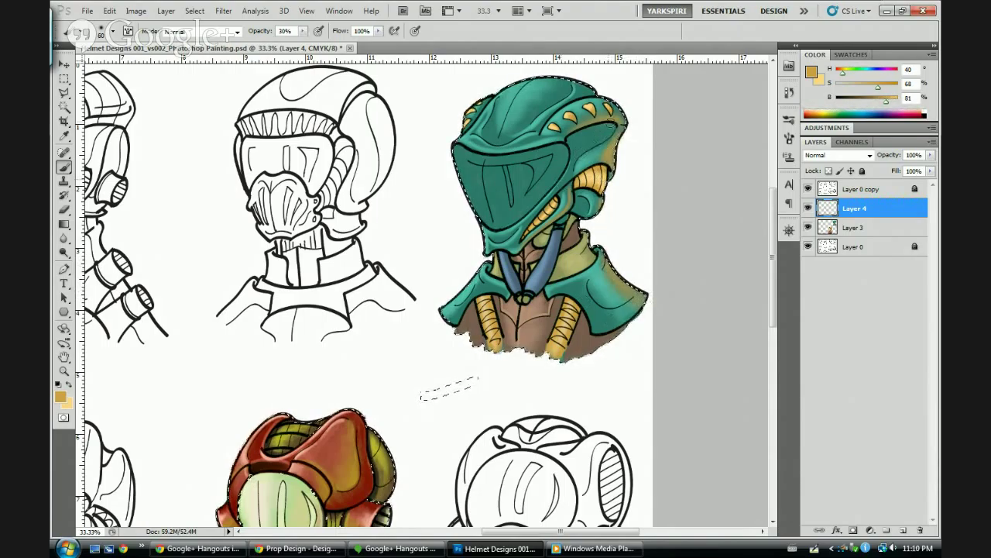
Tint the chin edge gold with a size 30 brush, and the round side piece with the brush enlarged up to size 70
key(bracketleft)
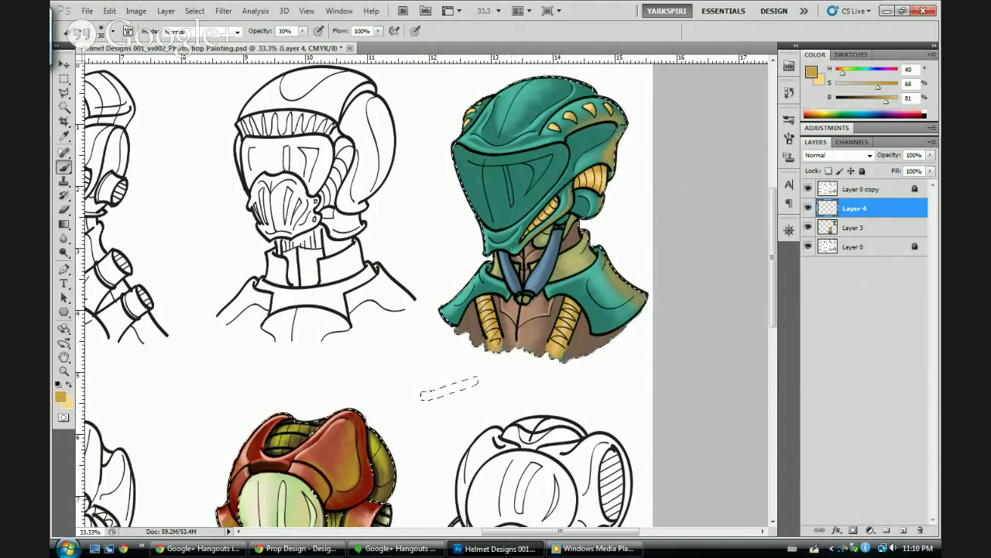
drag(521, 238, 523, 234)
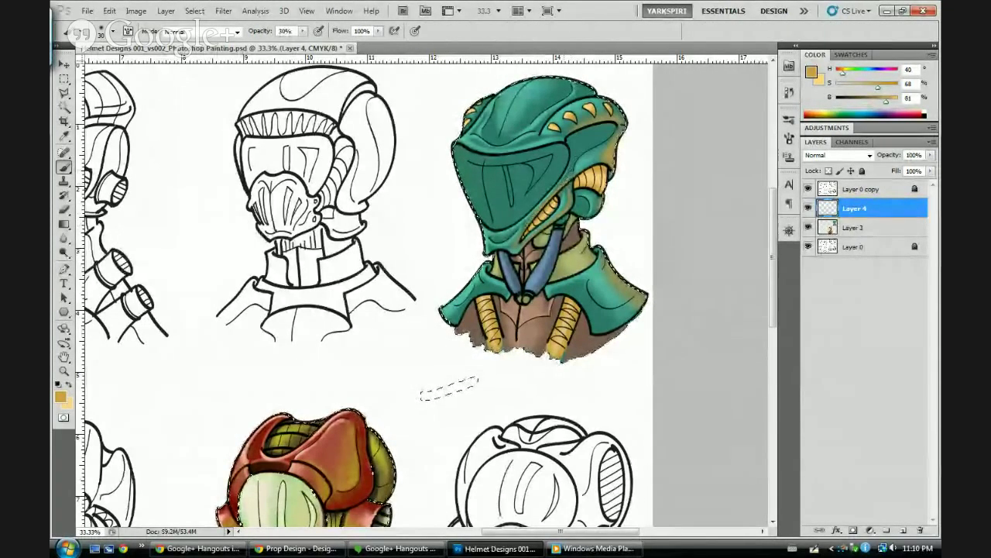
key(])
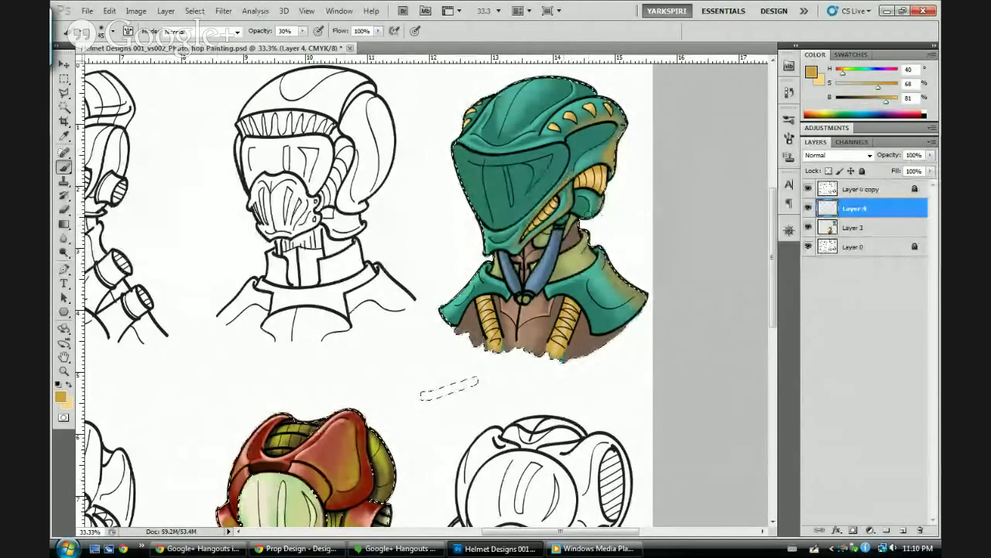
key(bracketright)
key(bracketright)
key(bracketright)
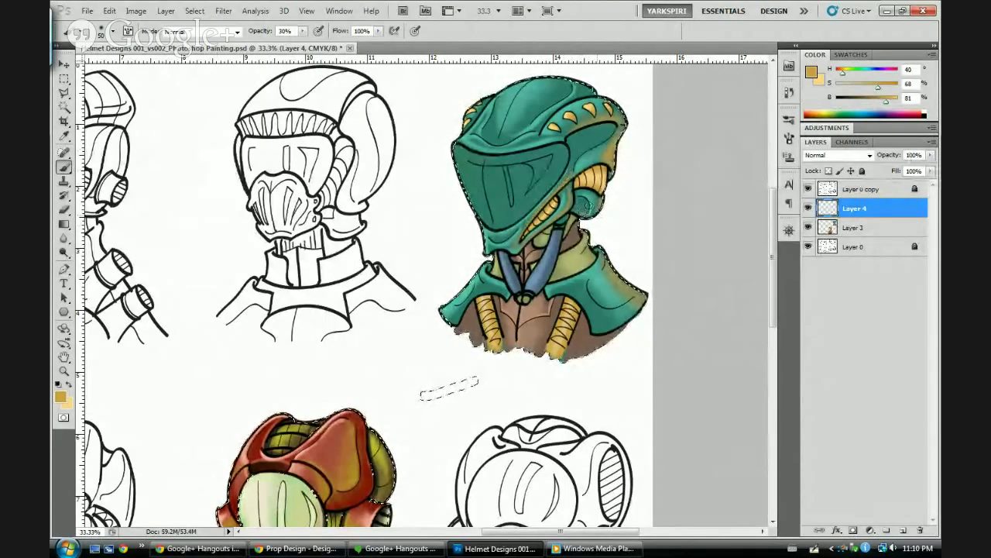
key(bracketright)
key(bracketright)
drag(583, 206, 592, 204)
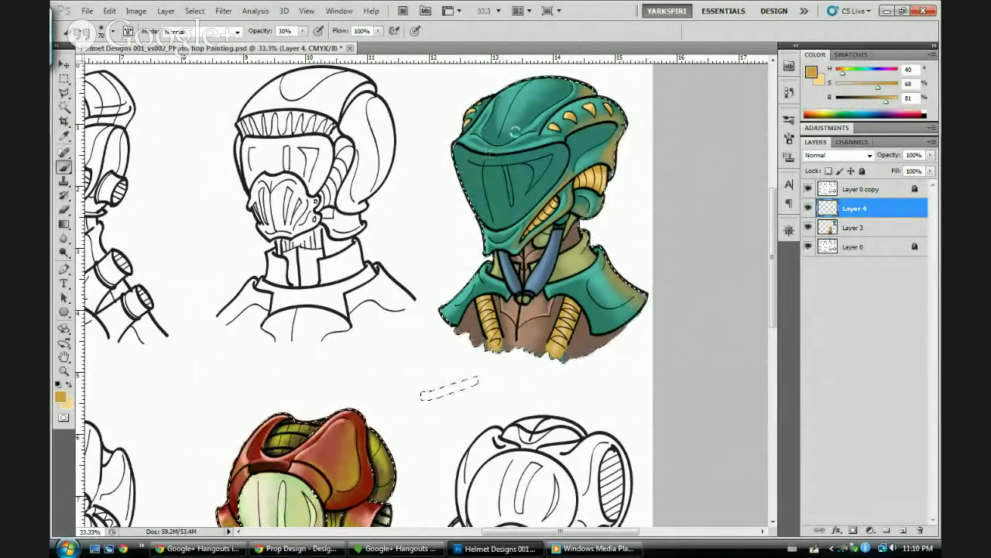
Try a gold tint on the front of the helmet dome with a size 80 and a size 45 brush, erasing each attempt
key(ctrl+z)
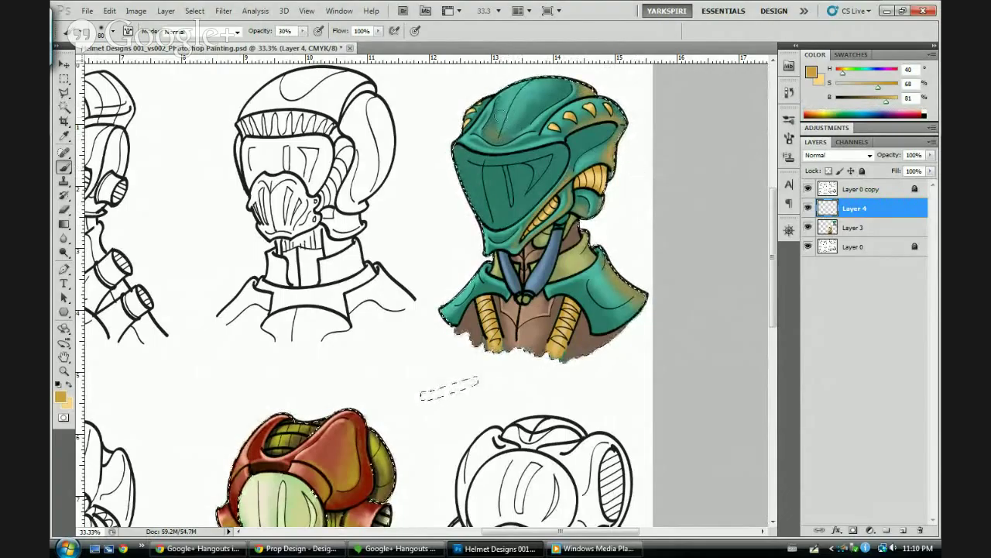
key(e)
key(bracketright)
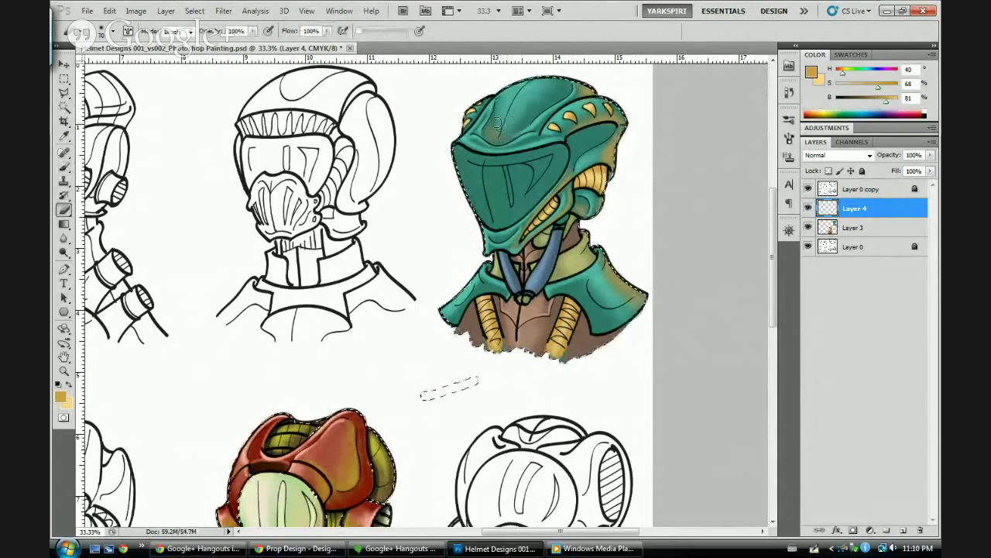
drag(502, 122, 499, 142)
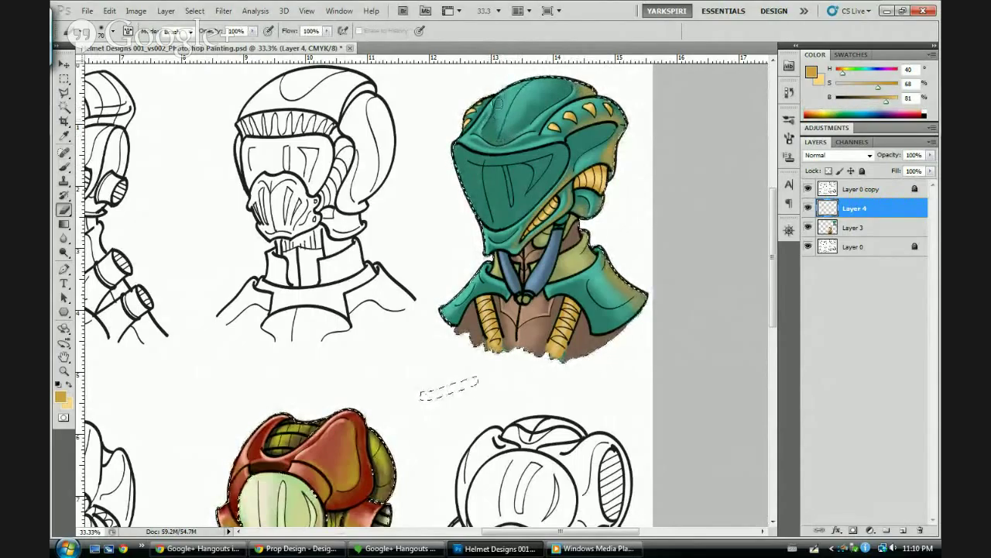
key(b)
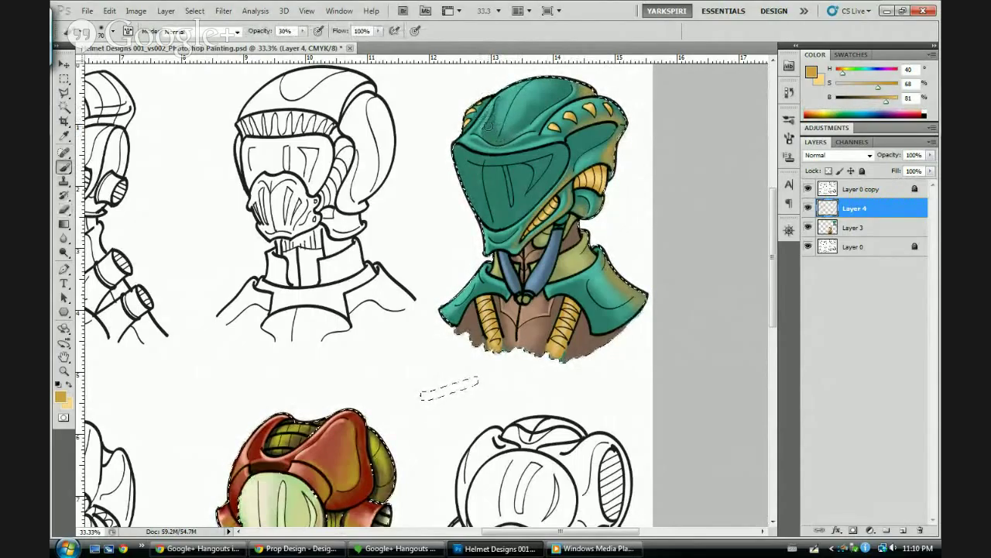
key(bracketleft)
key(bracketleft)
key(bracketleft)
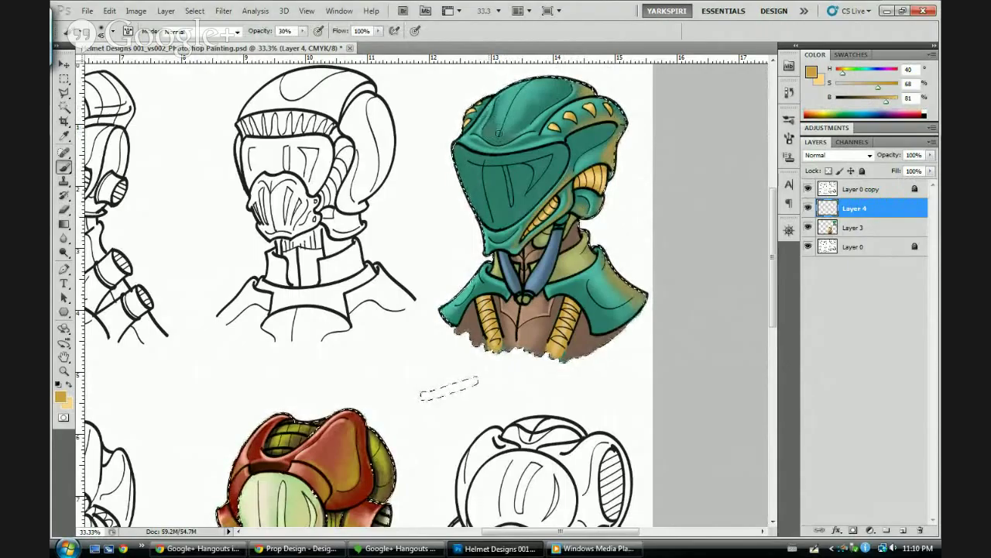
drag(500, 133, 491, 129)
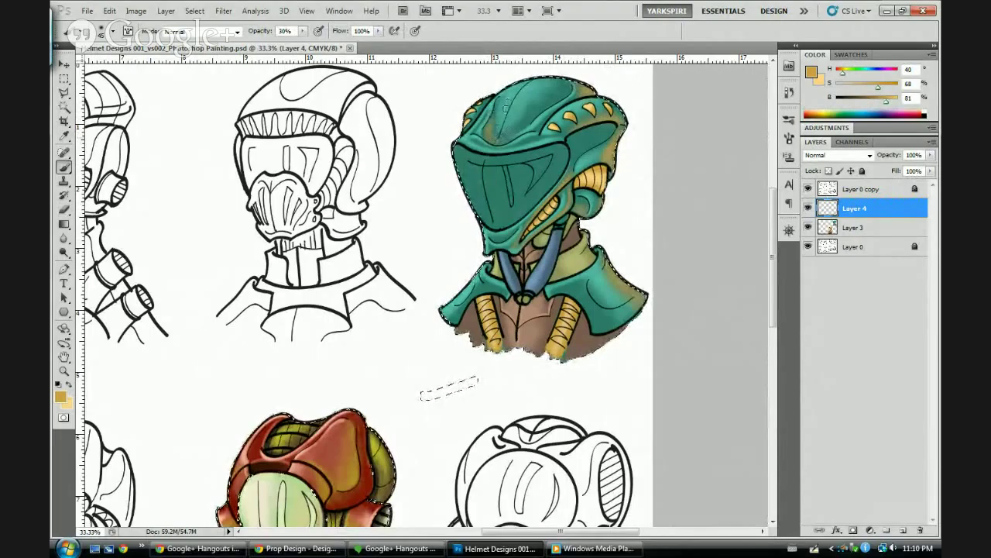
key(e)
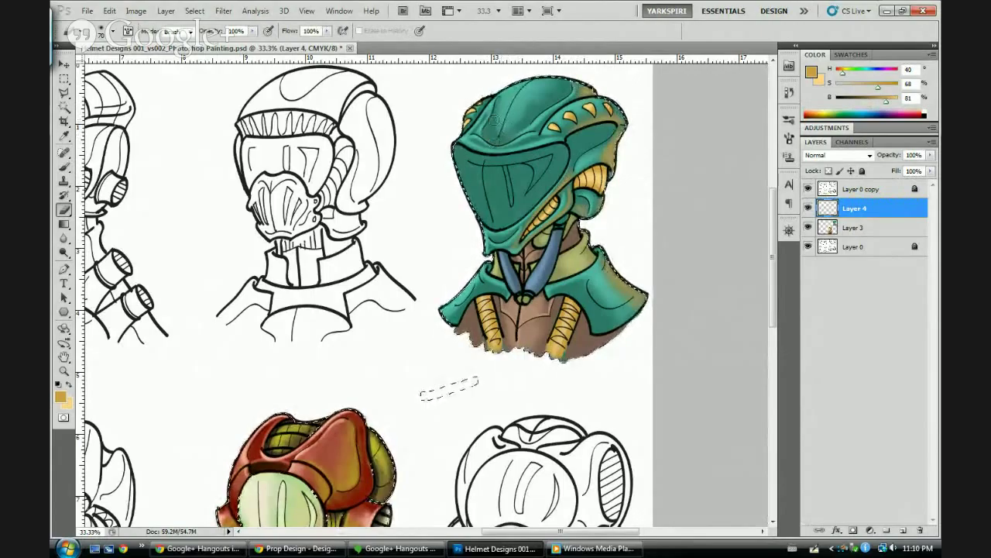
drag(583, 160, 602, 177)
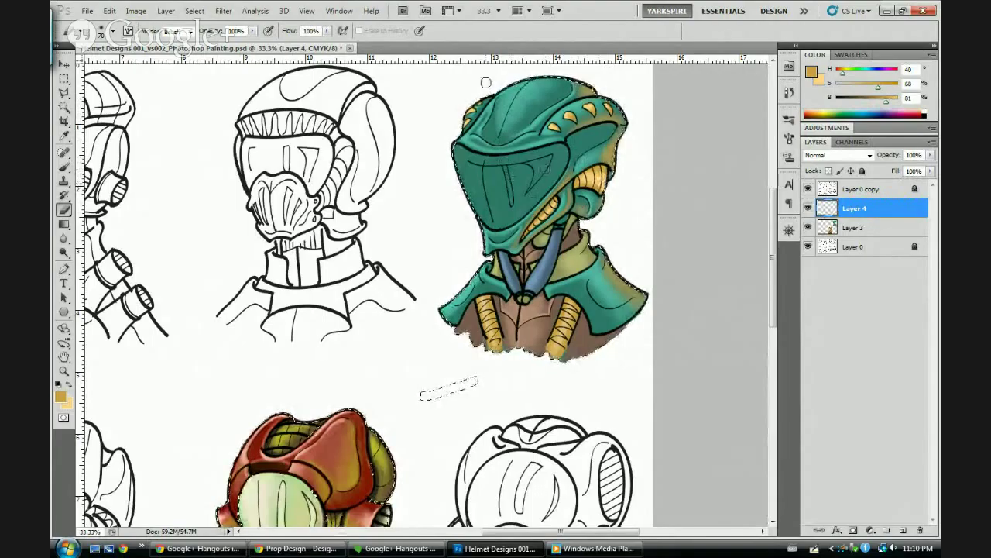
Tint the top and rear of the helmet dome gold with the brush enlarged to size 125 at 30% opacity
key(b)
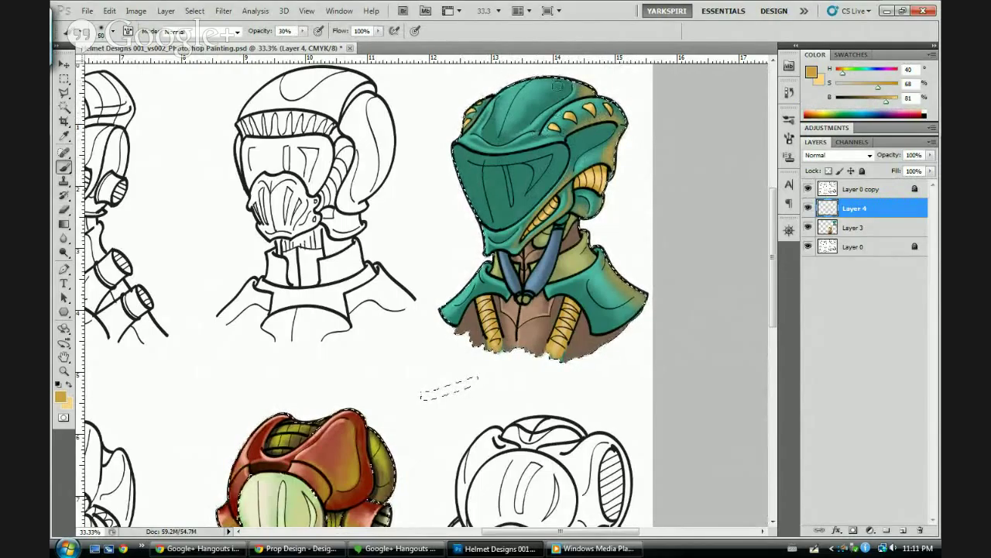
key(bracketright)
key(bracketright)
key(bracketright)
key(bracketright)
key(bracketright)
key(bracketright)
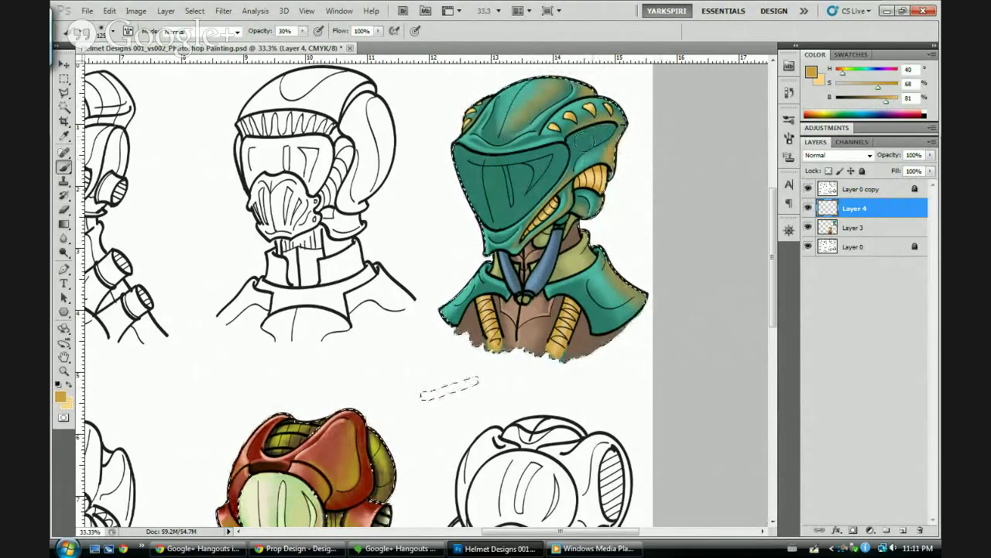
Try a gold tint on the front of the helmet's side panel with a size 100 brush, erasing it with a size 125 eraser
key(bracketleft)
key(bracketleft)
key(bracketleft)
key(bracketright)
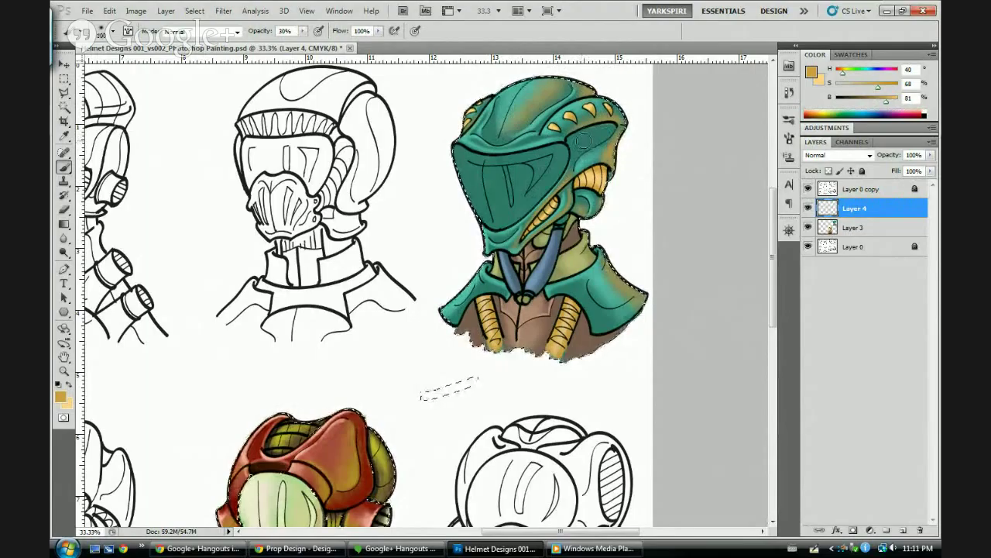
drag(582, 142, 577, 145)
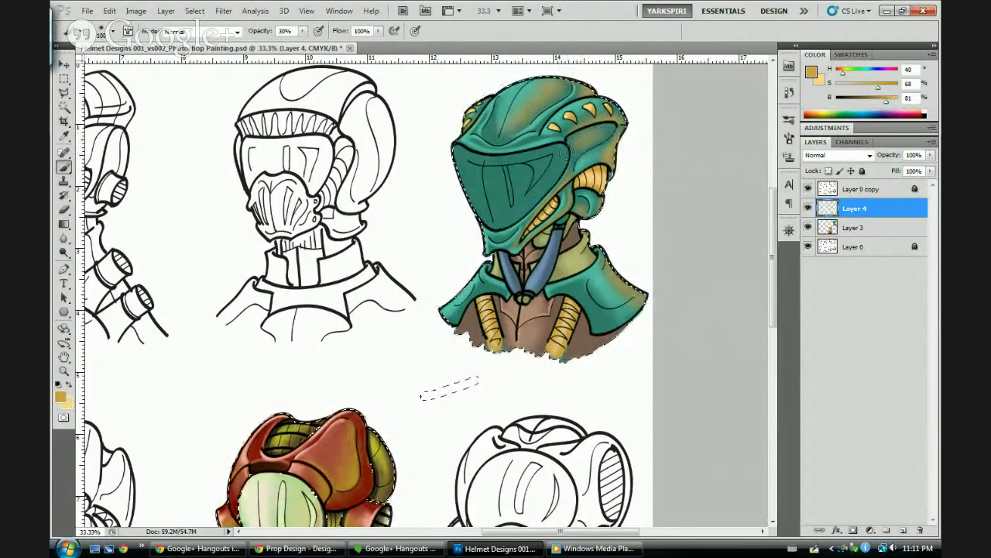
key(e)
key(bracketright)
key(bracketright)
key(bracketright)
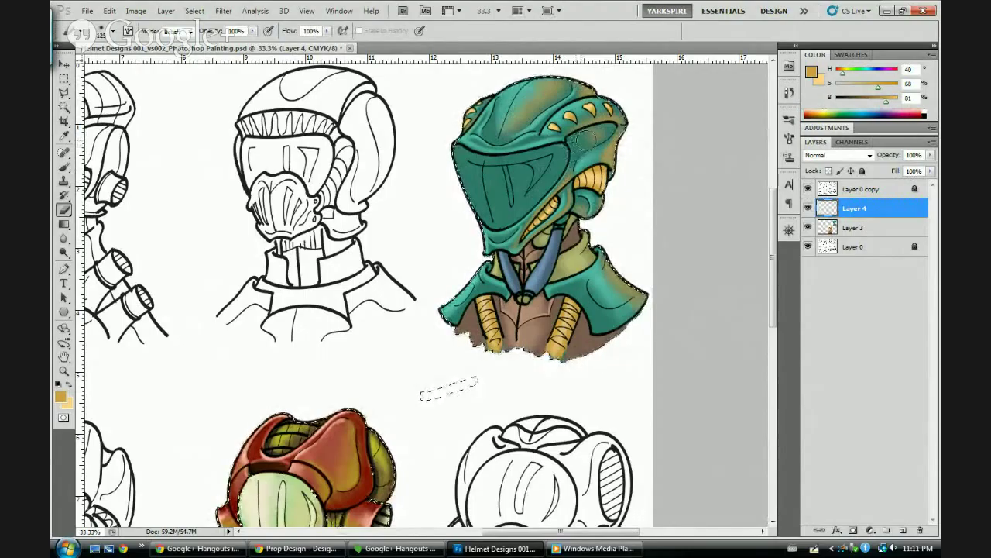
Try the gold tint again toward the rear of the side panel at 30% opacity, then erase it
key(b)
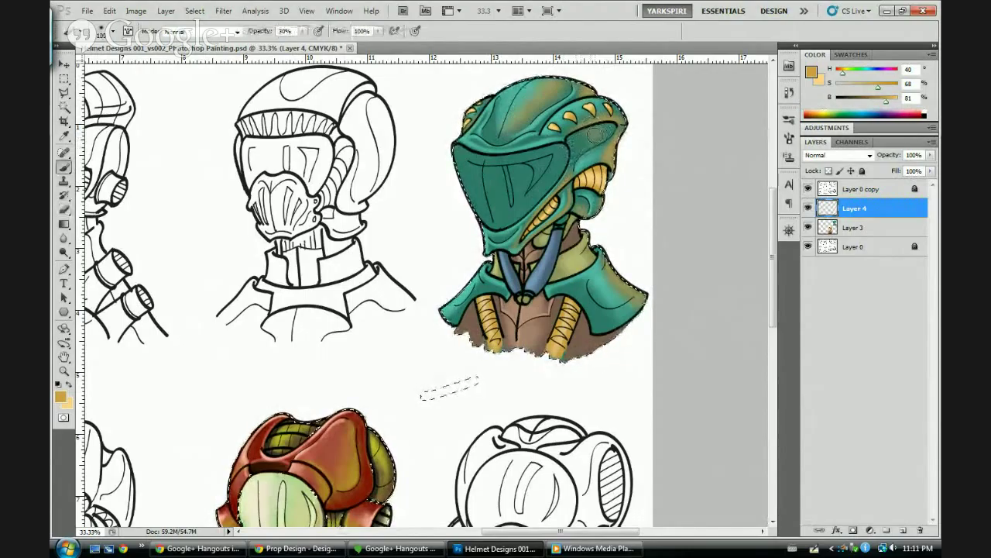
drag(597, 132, 605, 133)
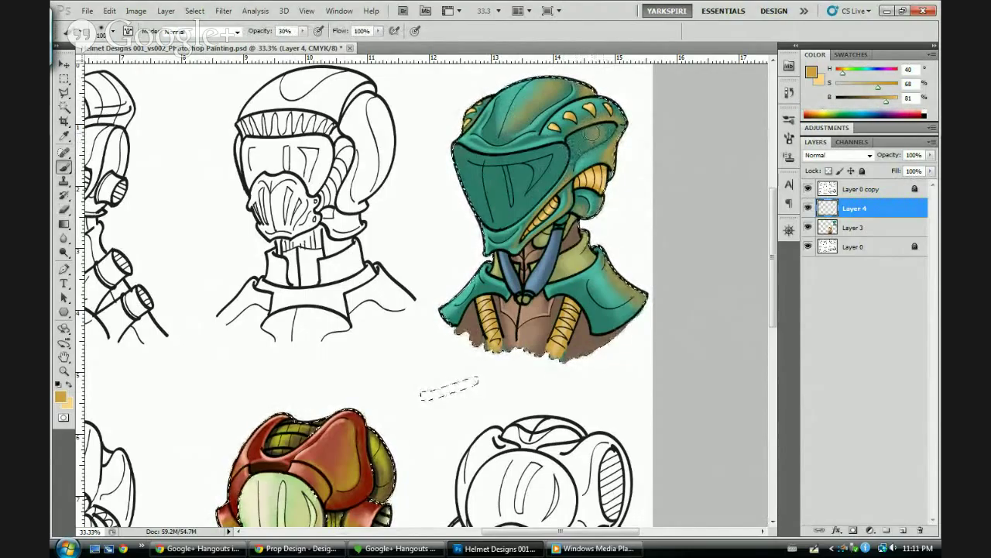
key(e)
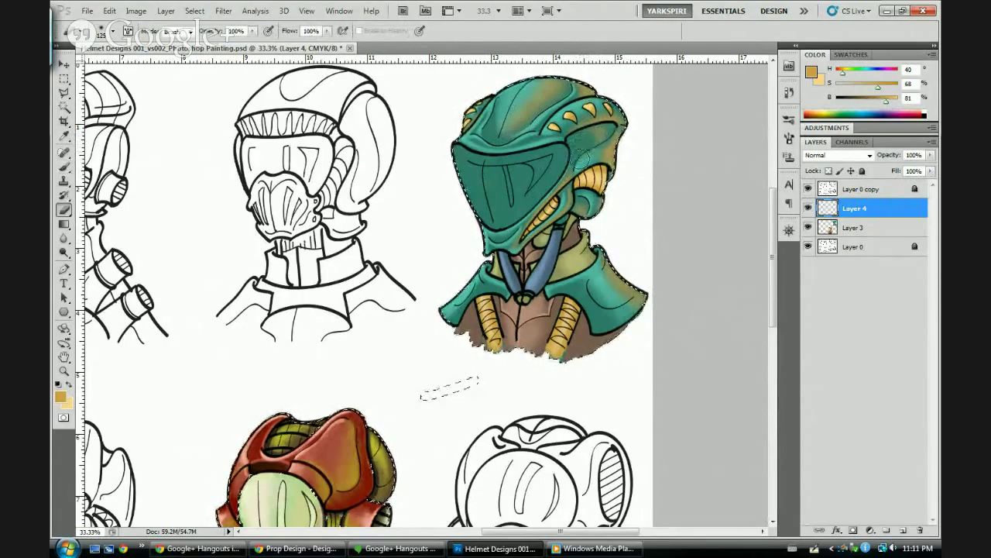
drag(597, 138, 597, 136)
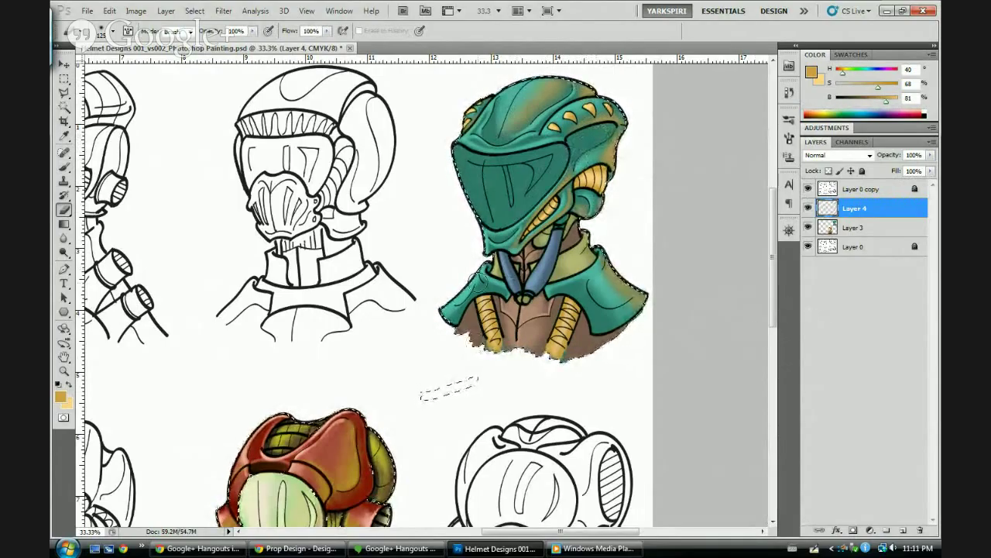
Tint the lower edge of the teal shoulder collar gold, starting with a size 40 brush and enlarging it to 70 and 90
key(b)
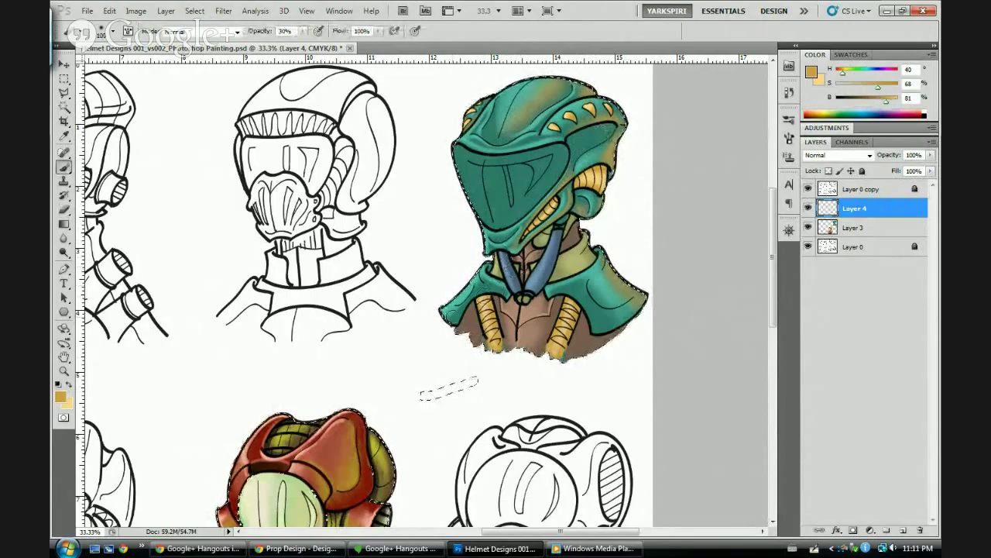
key(bracketleft)
key(bracketleft)
key(bracketleft)
key(bracketleft)
key(bracketleft)
key(bracketleft)
key(bracketleft)
key(bracketleft)
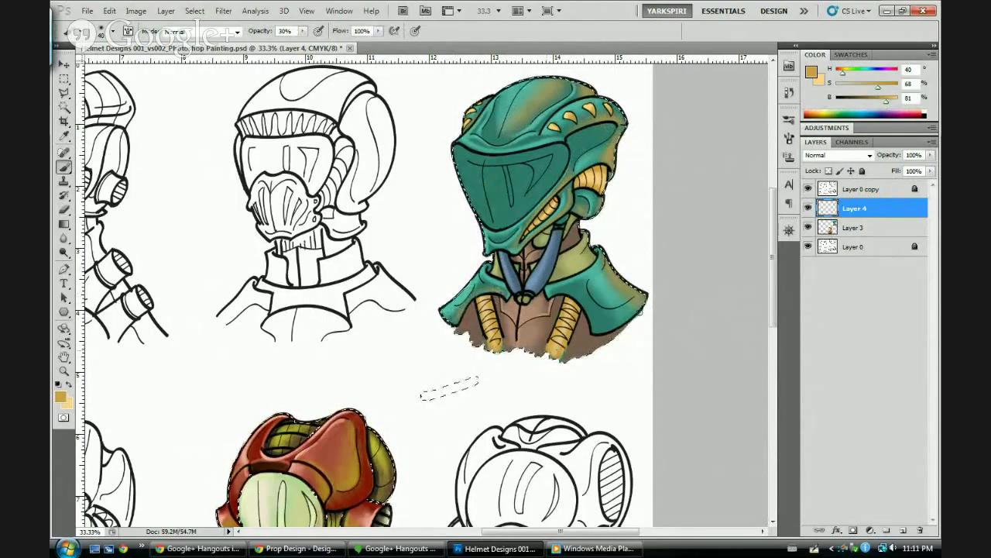
key(bracketright)
key(bracketright)
key(bracketright)
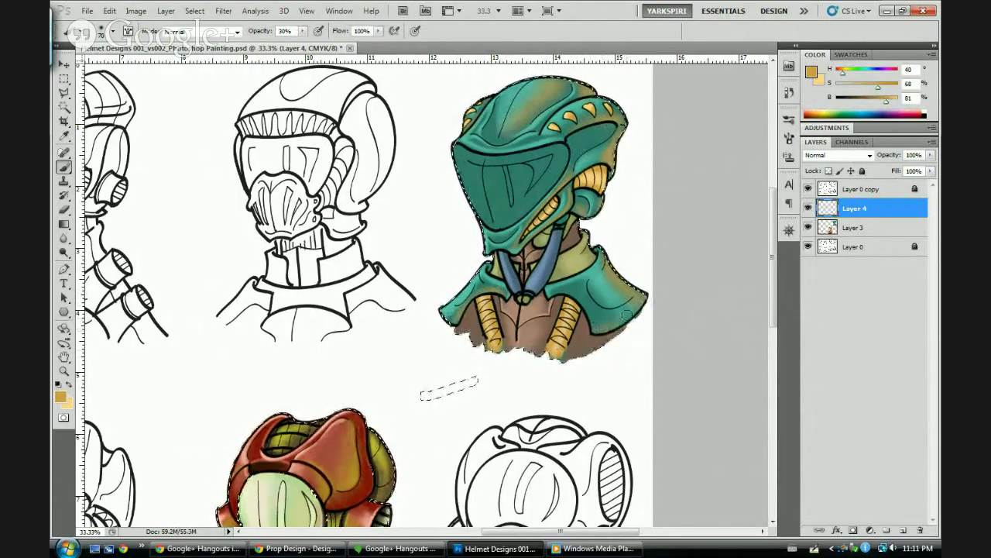
key(bracketright)
key(bracketright)
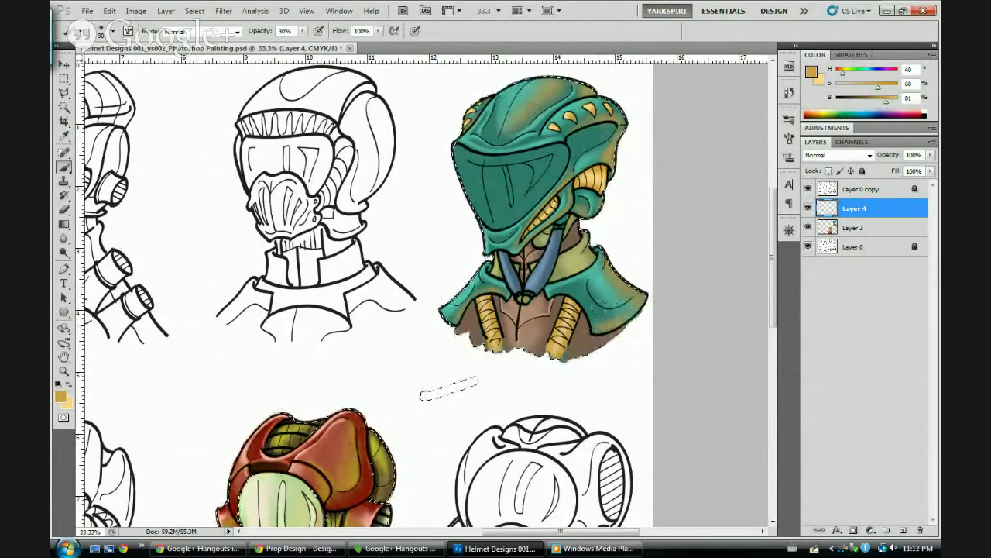
Clear the selection, check the gold tints at a smaller view, and save the file
key(e)
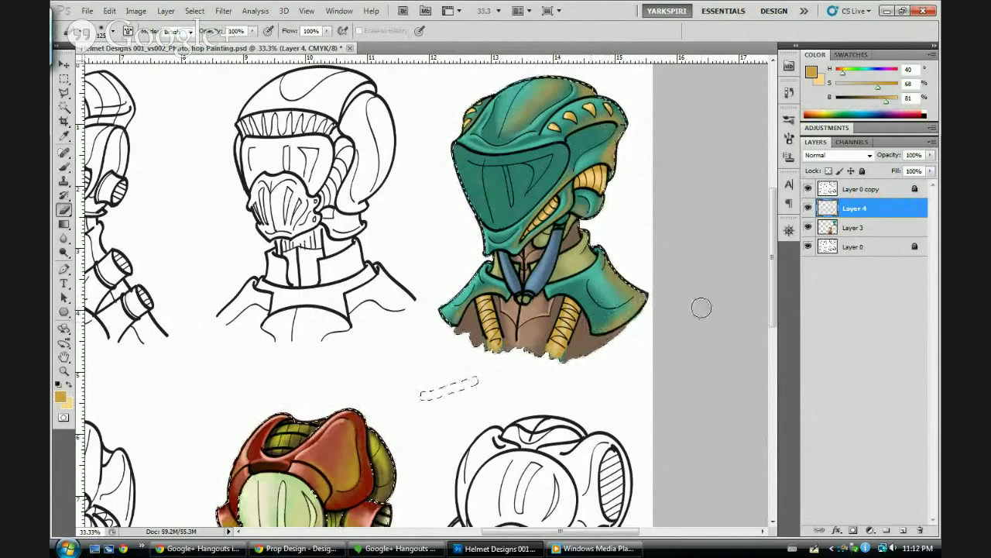
key(ctrl+d)
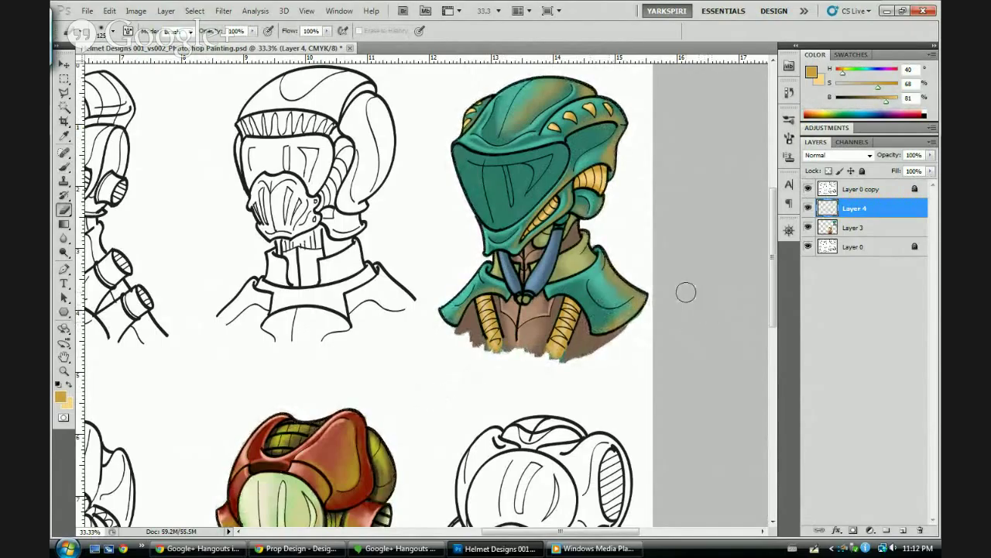
key(ctrl+minus)
key(ctrl+minus)
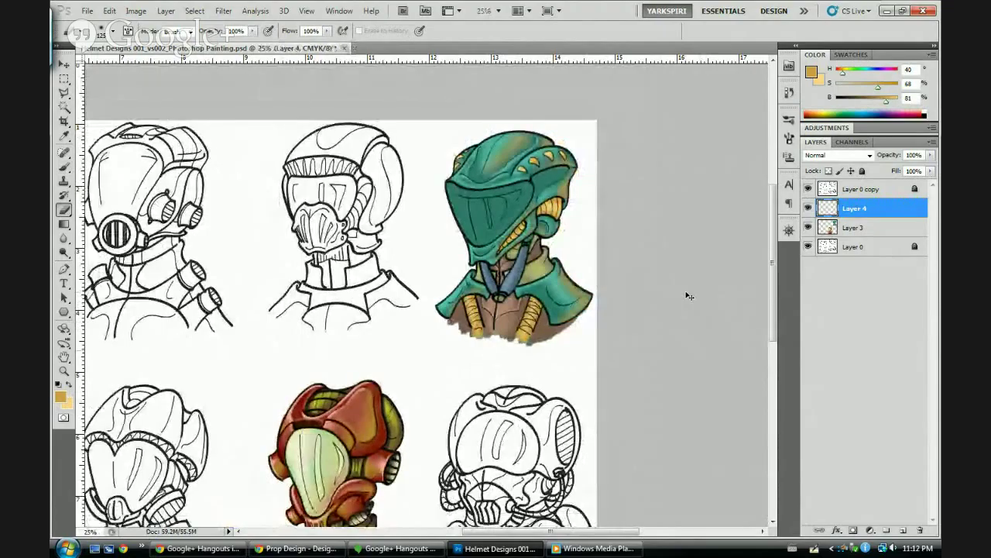
key(ctrl+plus)
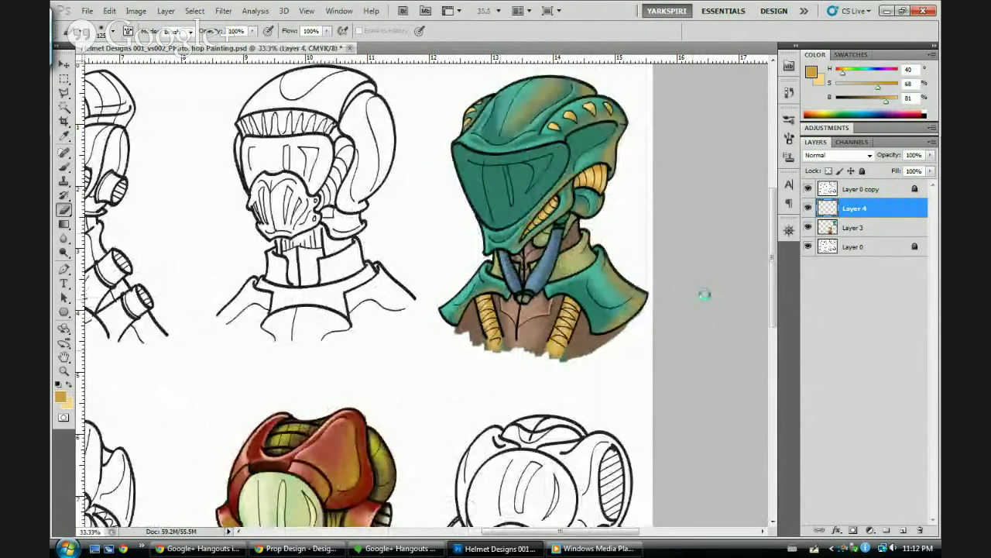
key(ctrl+s)
Load the painted helmets' outline from Layer 3 as a selection and tint the blue neck tube gold with a size 30 brush
key(b)
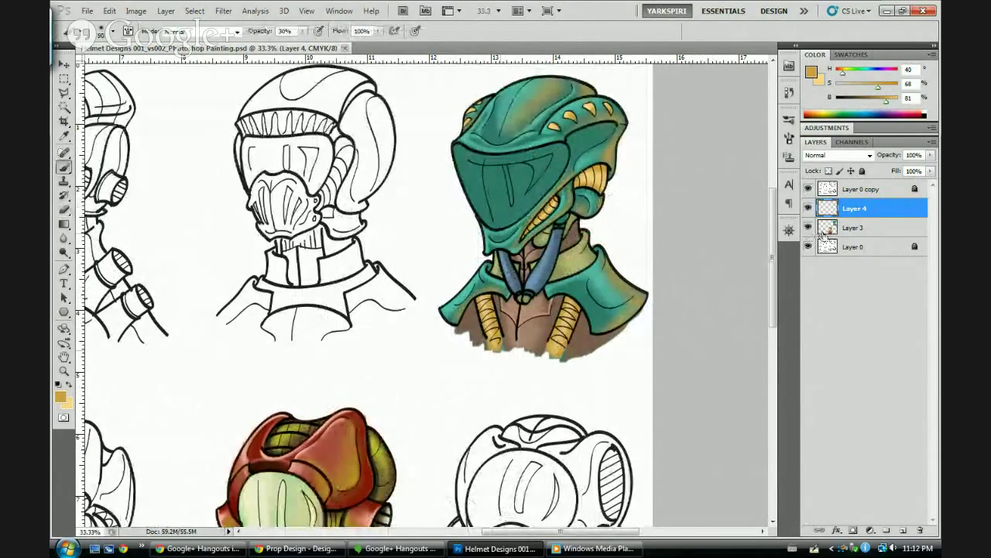
ctrl+click(829, 228)
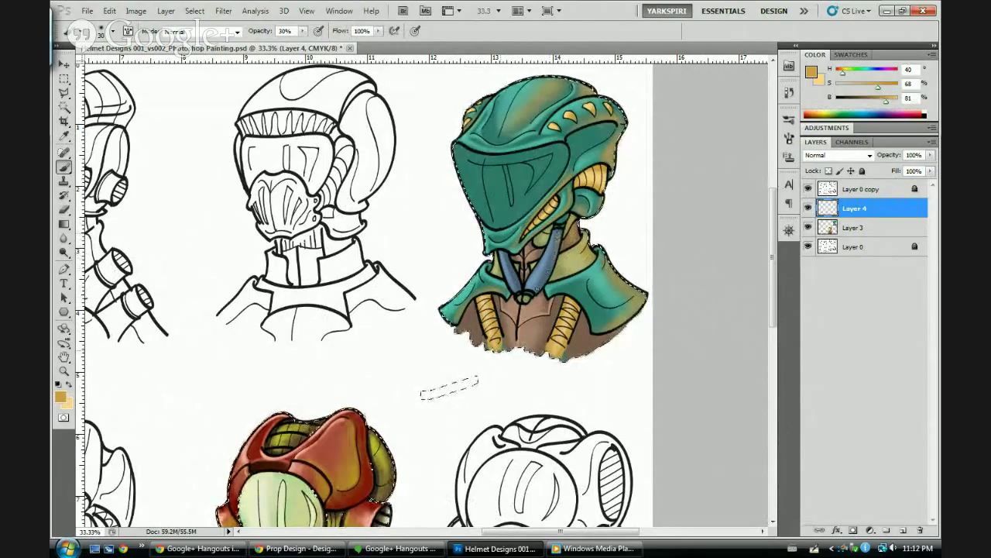
drag(550, 249, 556, 240)
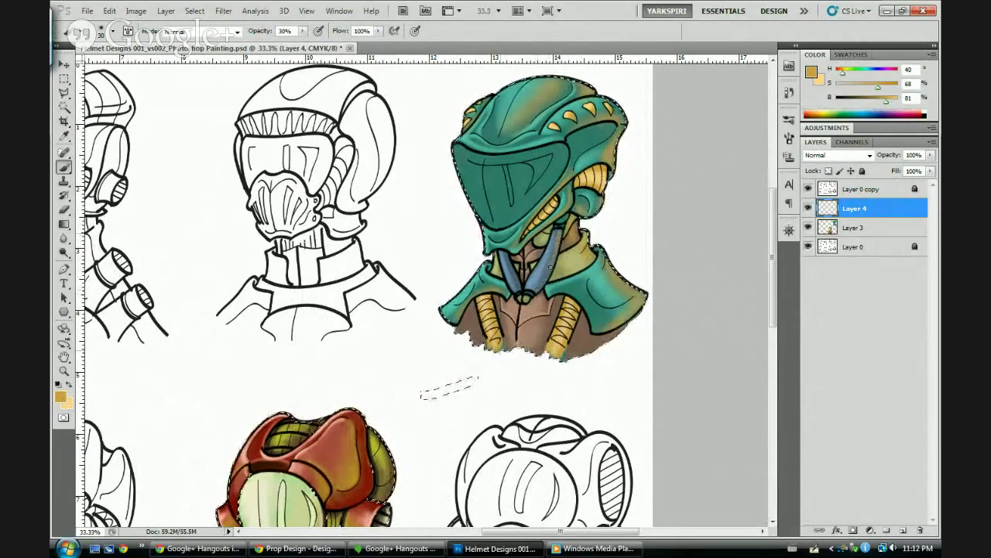
Erase the gold tint along the upper part of the blue neck tube with a size 70 eraser
key(e)
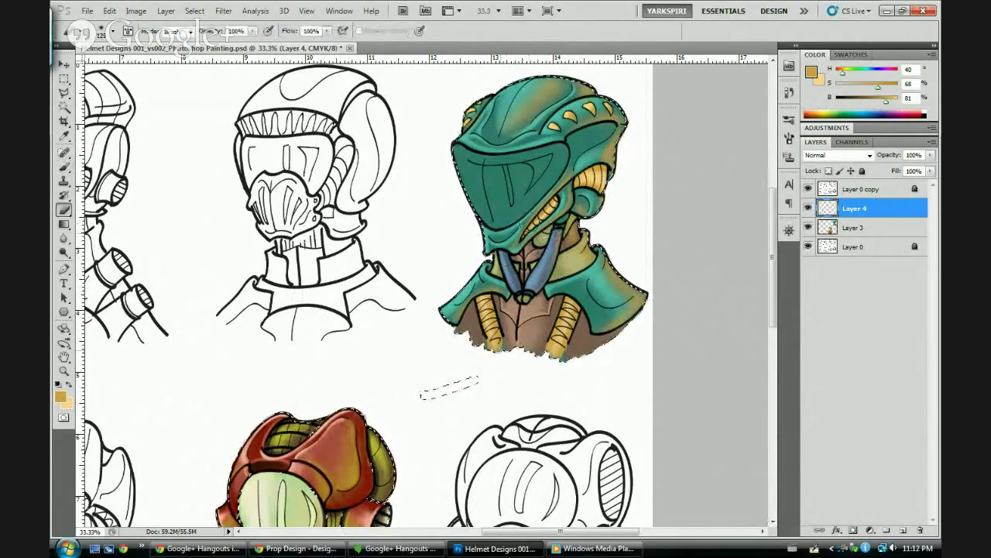
key(bracketleft)
key(bracketleft)
key(bracketleft)
key(bracketleft)
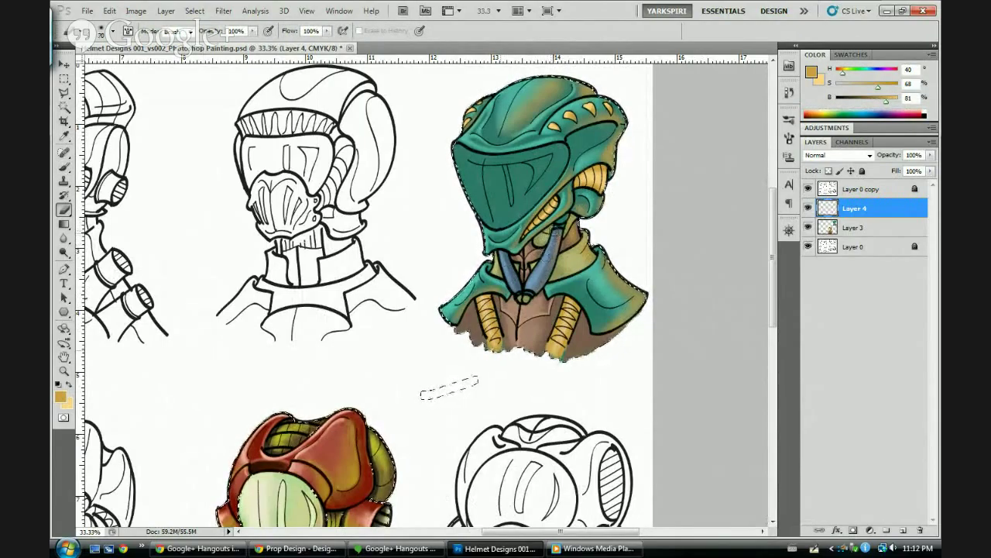
drag(554, 242, 548, 251)
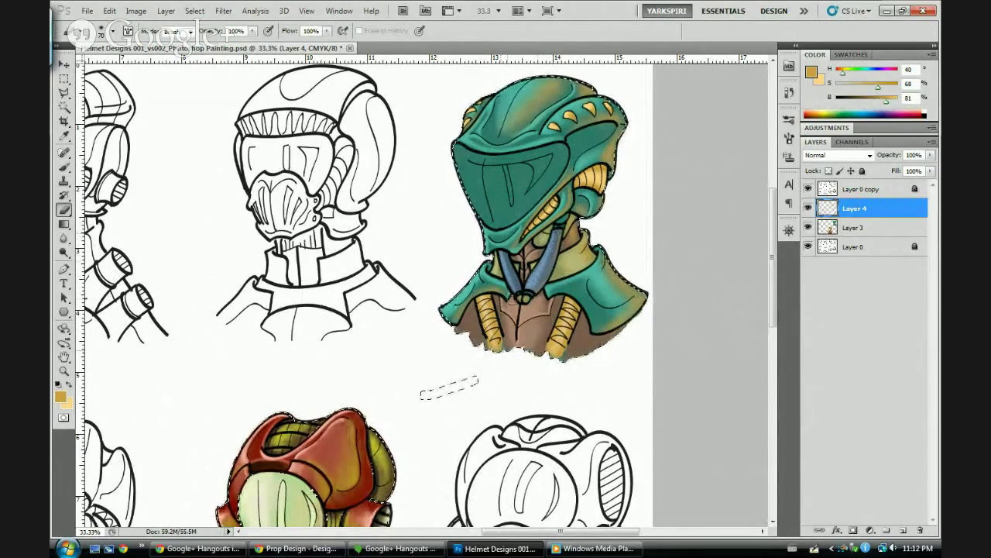
Paint ochre tones at 30% opacity onto the blue neck tubes and brown chest of the teal-helmeted figure, erasing the excess
key(b)
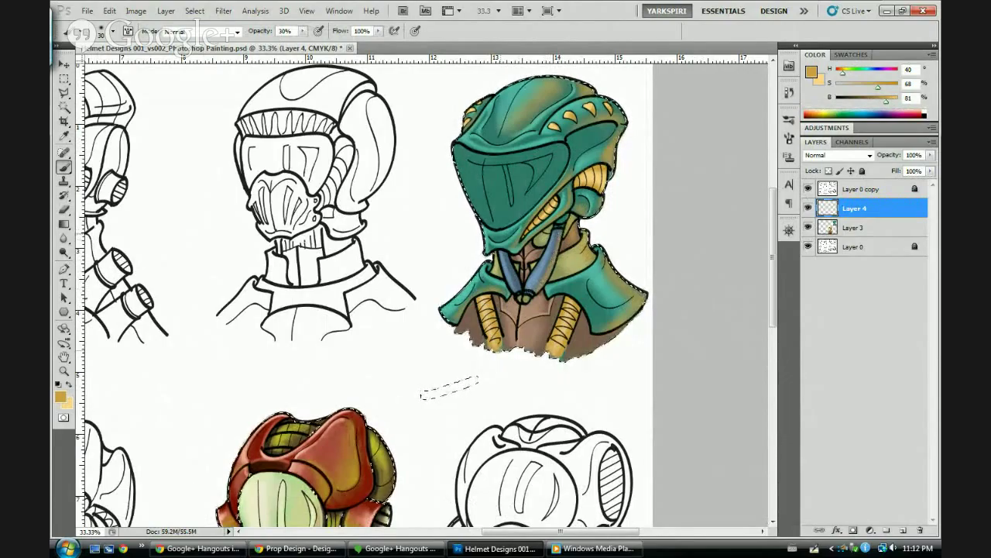
key(e)
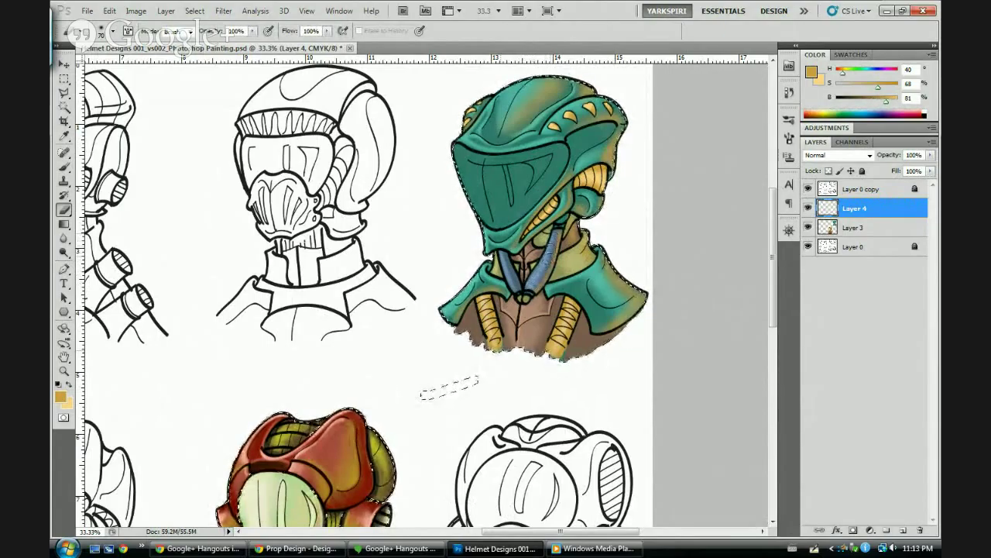
drag(547, 262, 552, 245)
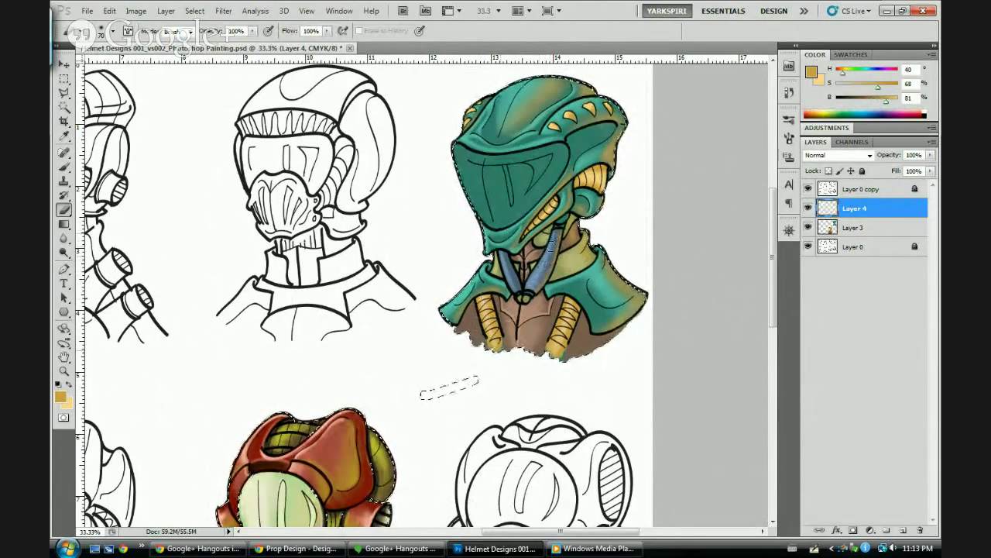
key(b)
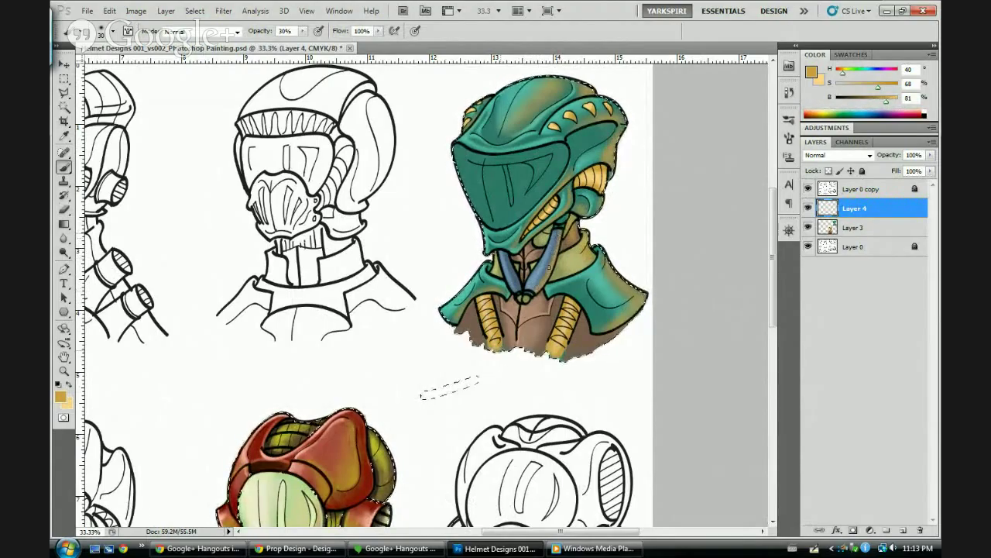
key(e)
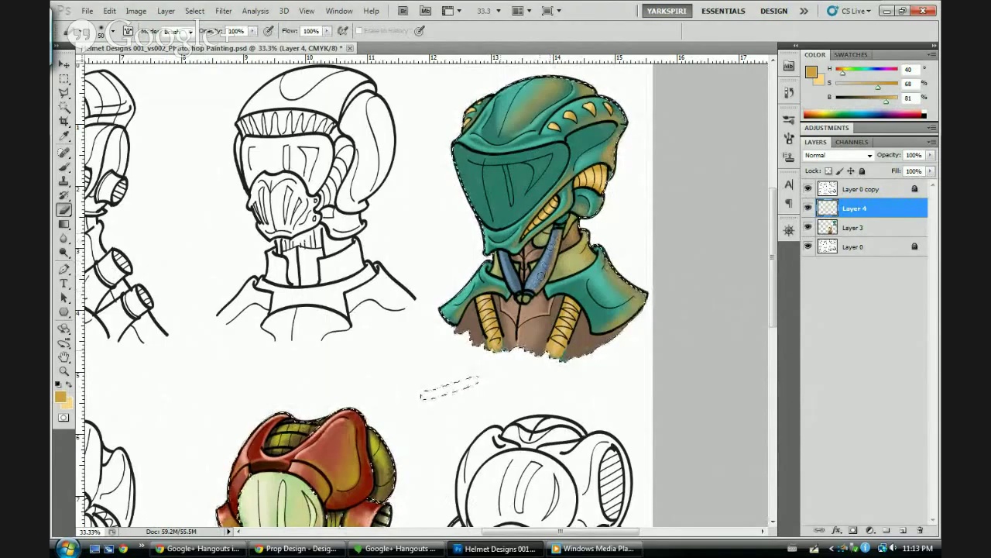
drag(509, 309, 501, 312)
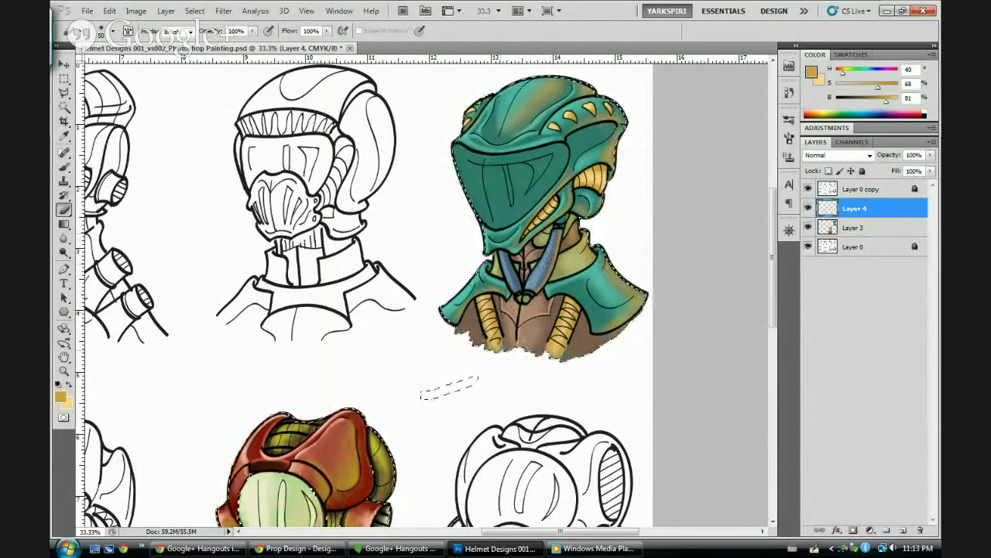
Tint the teal shoulder armor with ochre using a 90 px brush, and soften it with the eraser enlarged to 150 px
key(b)
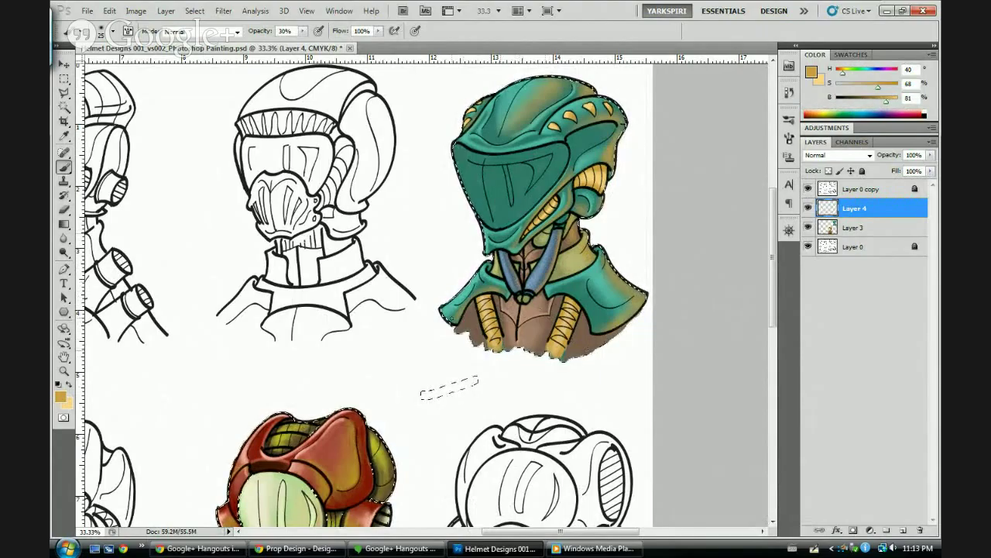
key(bracketright)
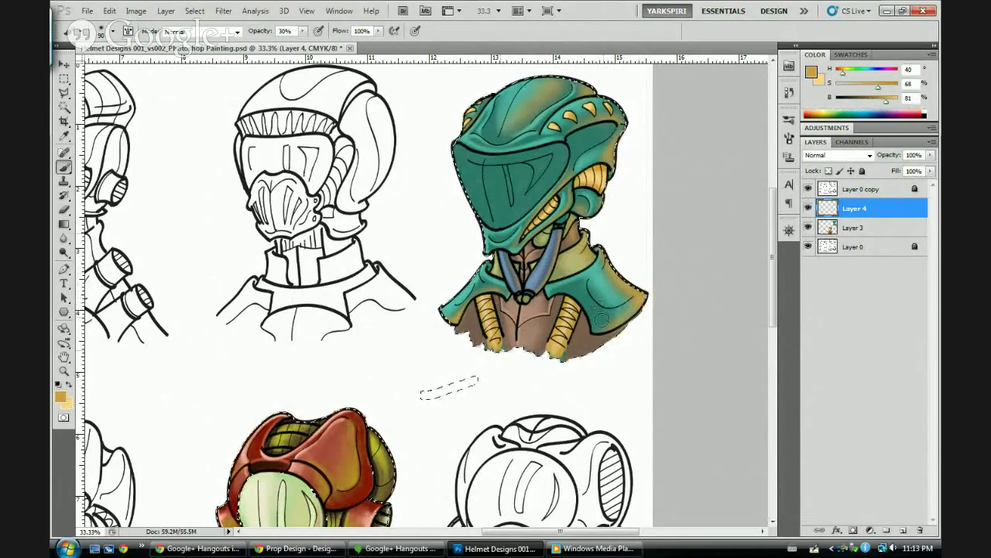
key(e)
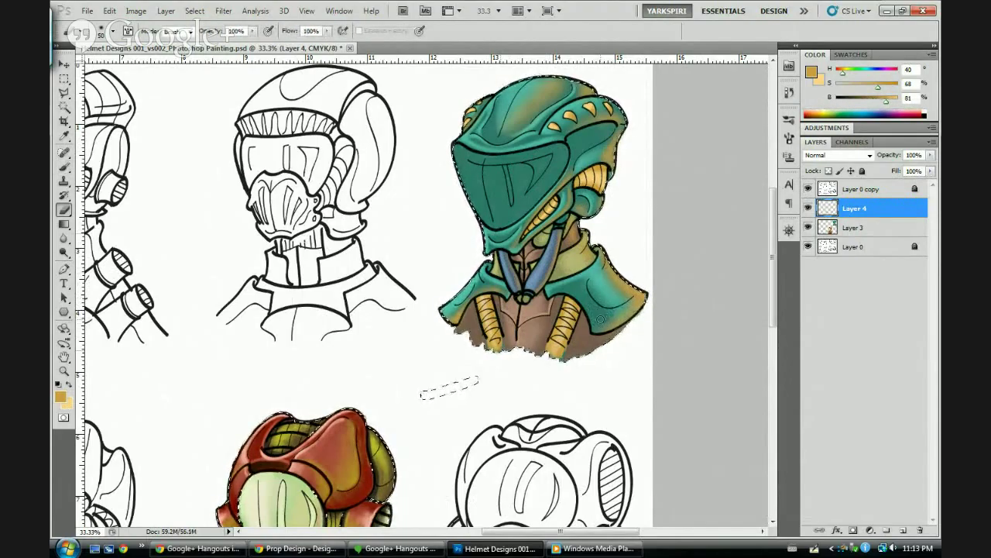
key(bracketright)
key(bracketright)
key(bracketright)
key(bracketright)
key(bracketright)
key(bracketright)
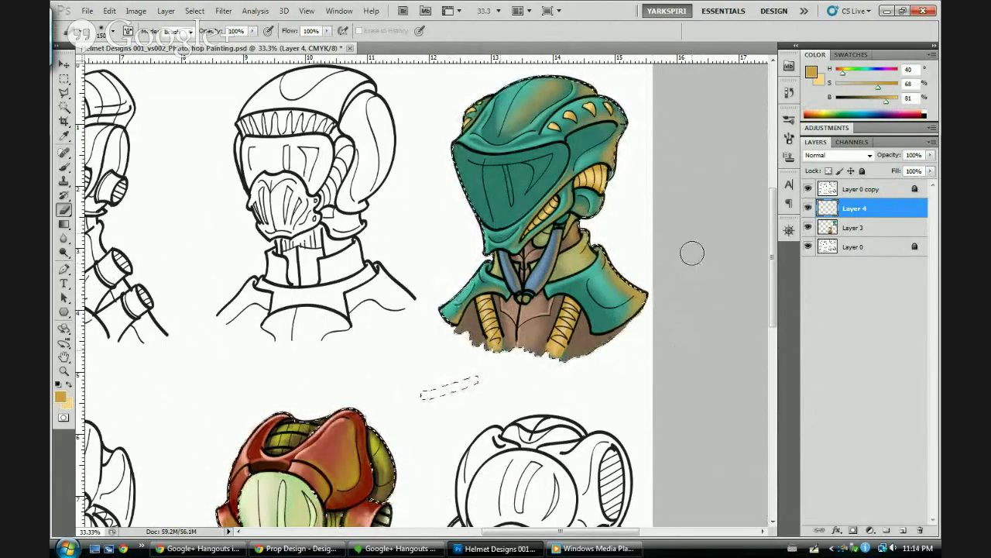
Add a new layer above Layer 4 and darken a teal sampled from the helmet to 17% brightness as the foreground color
key(ctrl+shift+n)
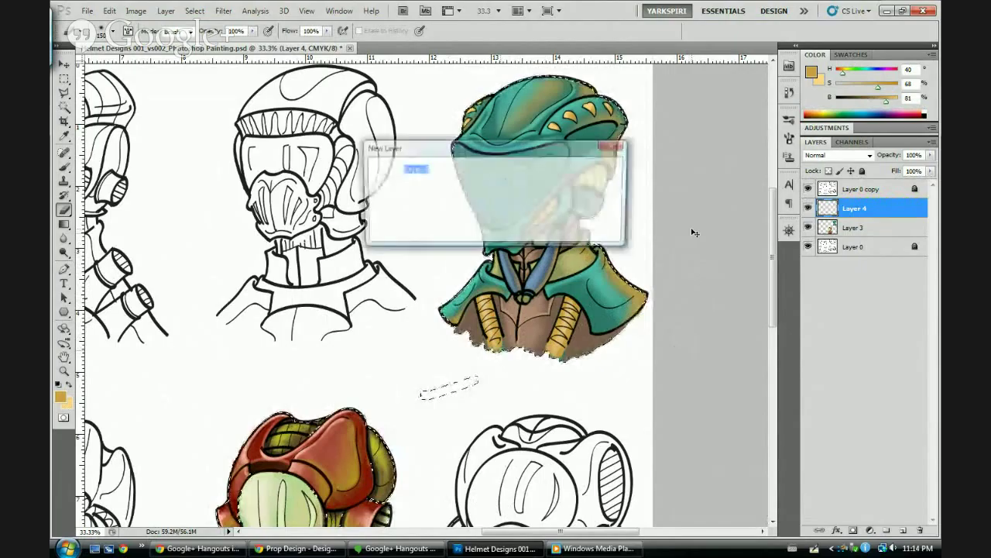
key(Return)
key(b)
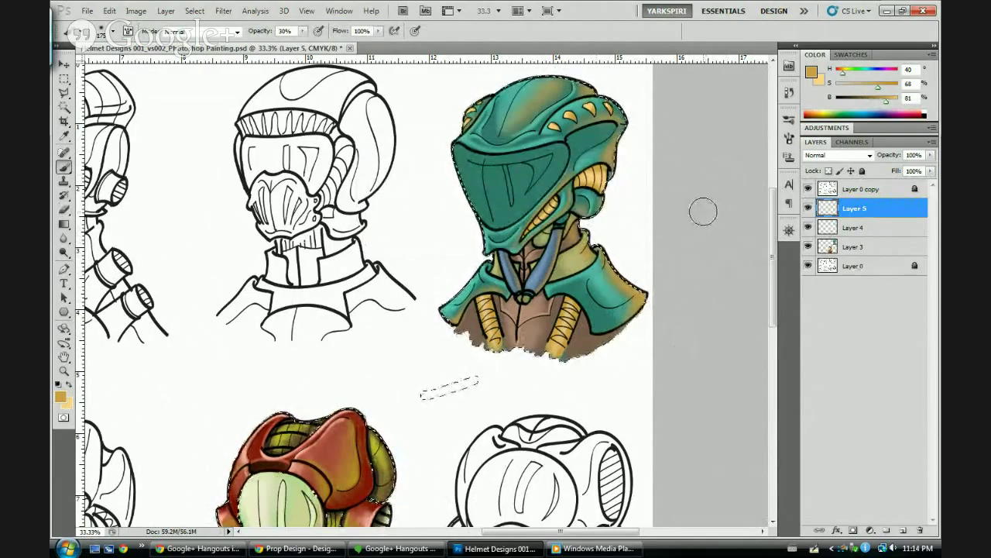
alt+click(594, 134)
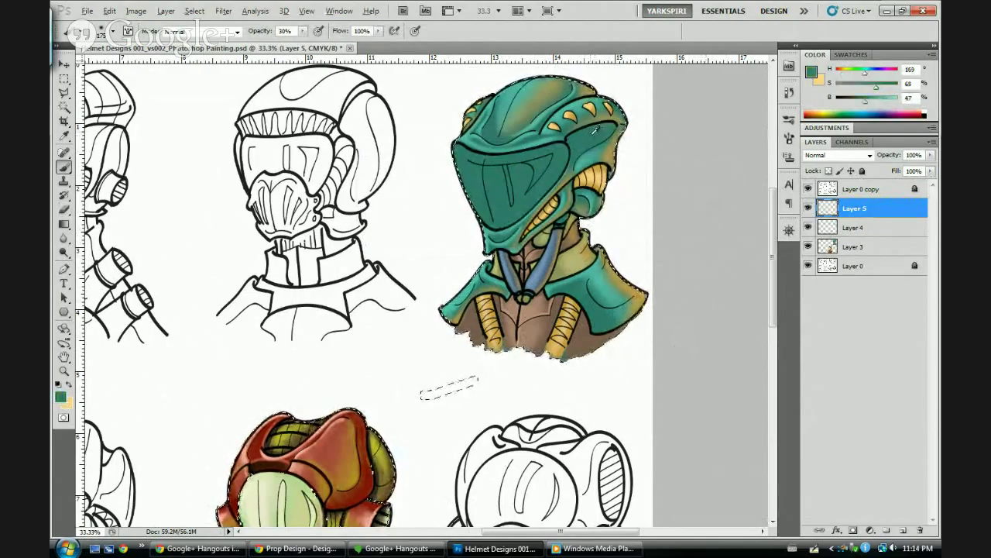
drag(866, 102, 847, 103)
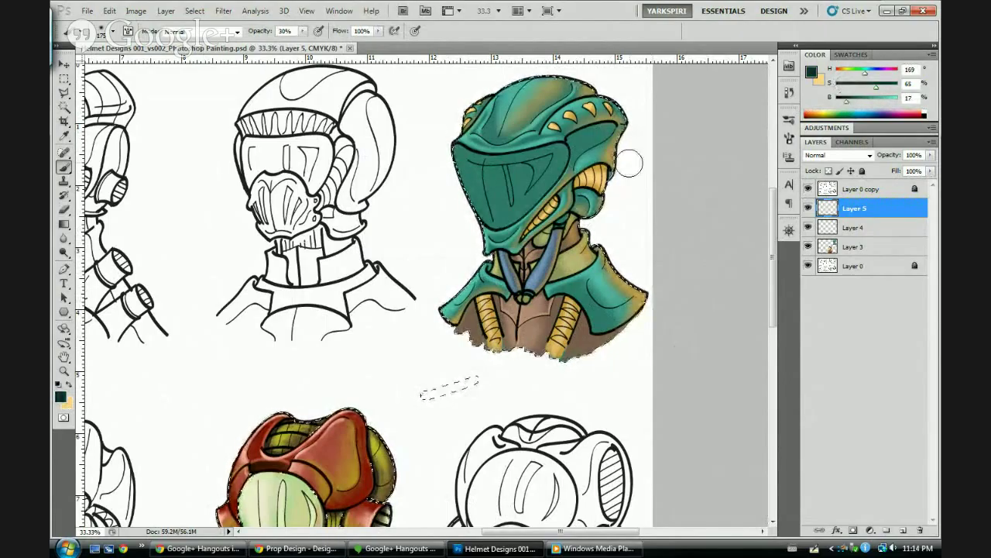
Paint a dark teal shadow beneath the yellow-spotted ridge on the helmet's side, varying the brush between 40 and 80 px
key(bracketleft)
key(bracketleft)
key(bracketleft)
key(bracketleft)
key(bracketleft)
key(bracketleft)
key(bracketleft)
key(bracketleft)
key(bracketleft)
key(bracketleft)
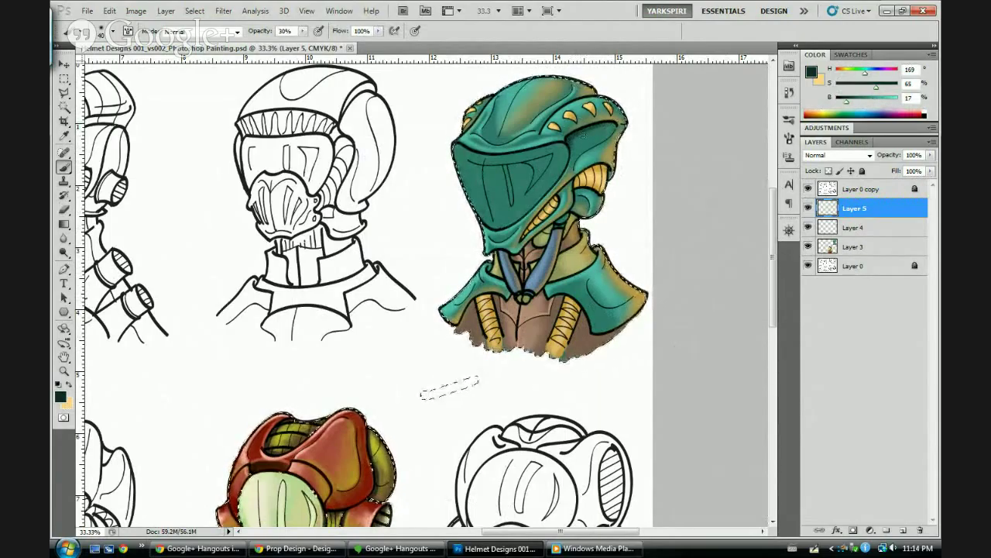
drag(583, 136, 577, 144)
key(bracketright)
key(bracketright)
key(bracketright)
key(bracketright)
key(bracketright)
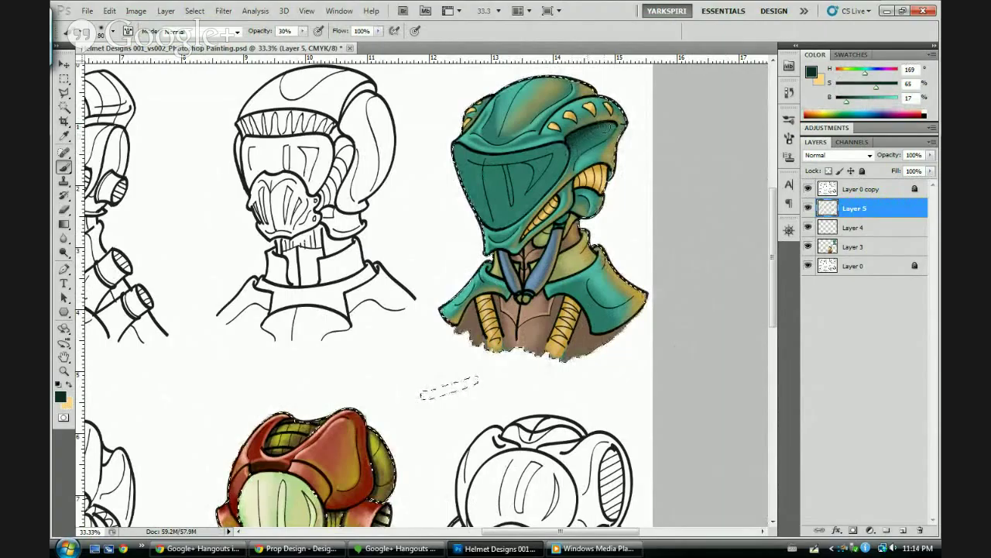
key(bracketleft)
key(bracketleft)
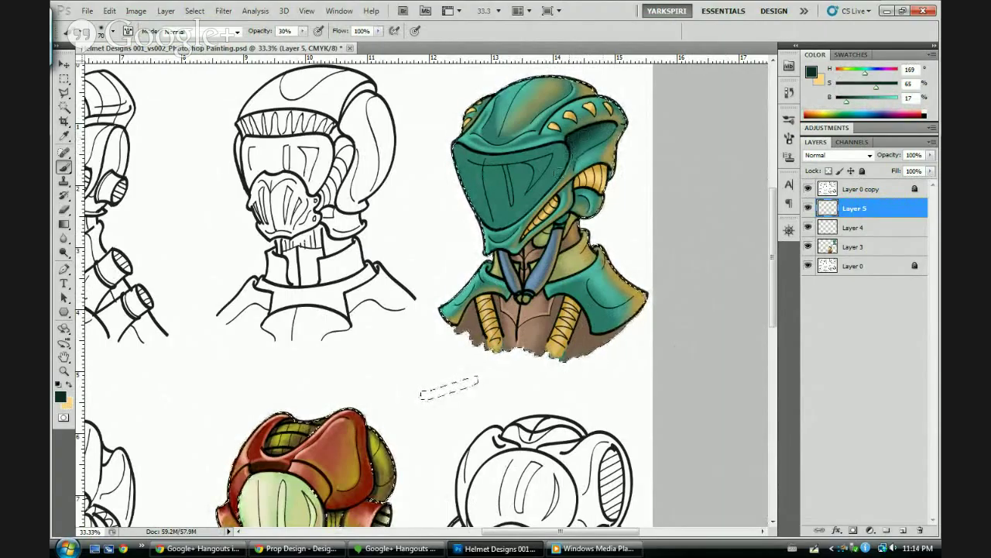
Clean up the dark shading on the helmet's side and visor with the eraser, reducing it to 100 and then 35 px
key(e)
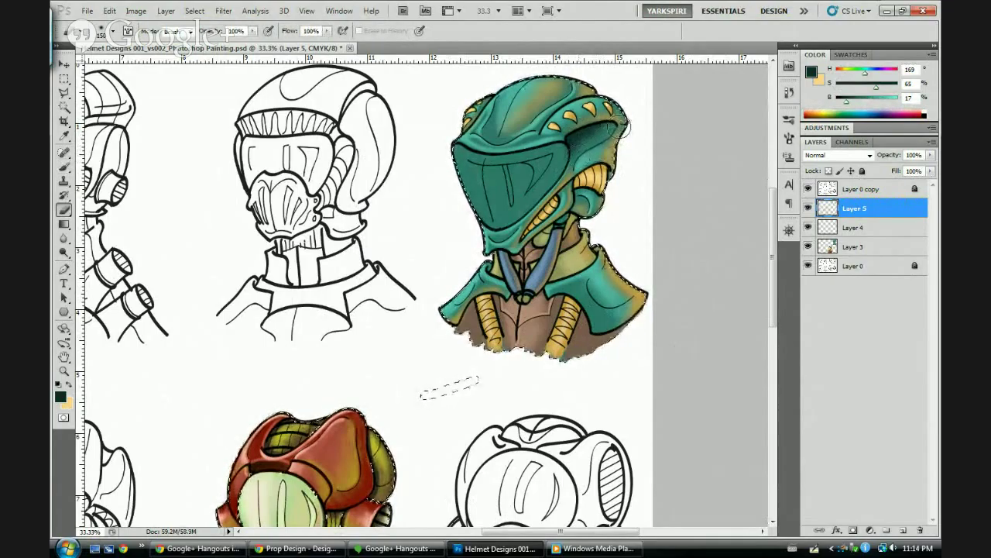
key(bracketleft)
key(bracketleft)
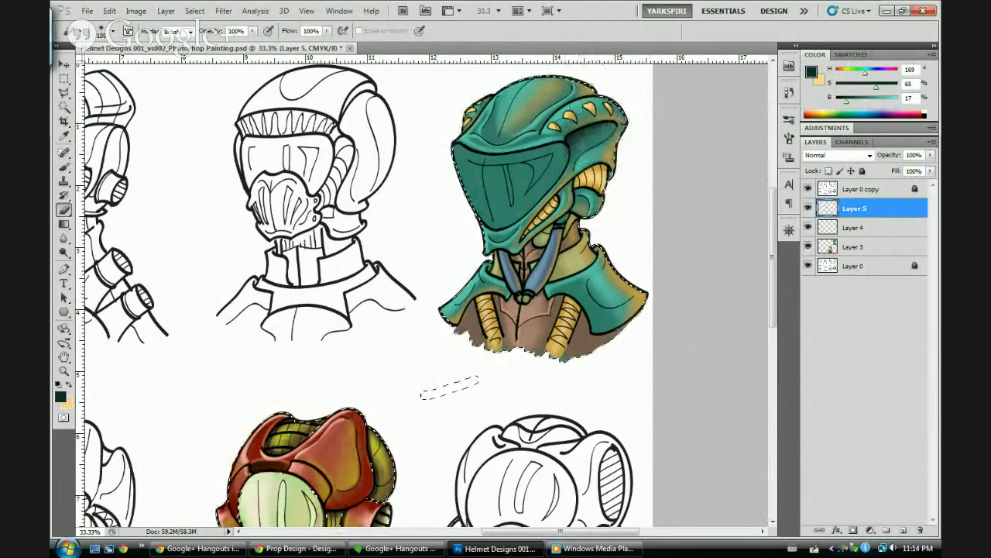
key(bracketleft)
key(bracketleft)
key(bracketleft)
key(bracketleft)
key(bracketleft)
key(bracketleft)
key(bracketleft)
key(bracketleft)
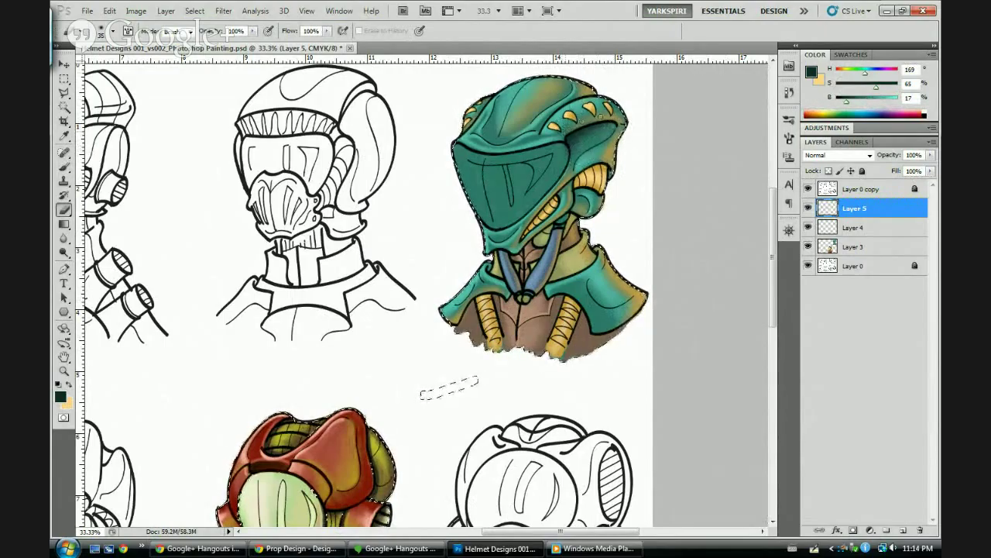
drag(496, 172, 489, 194)
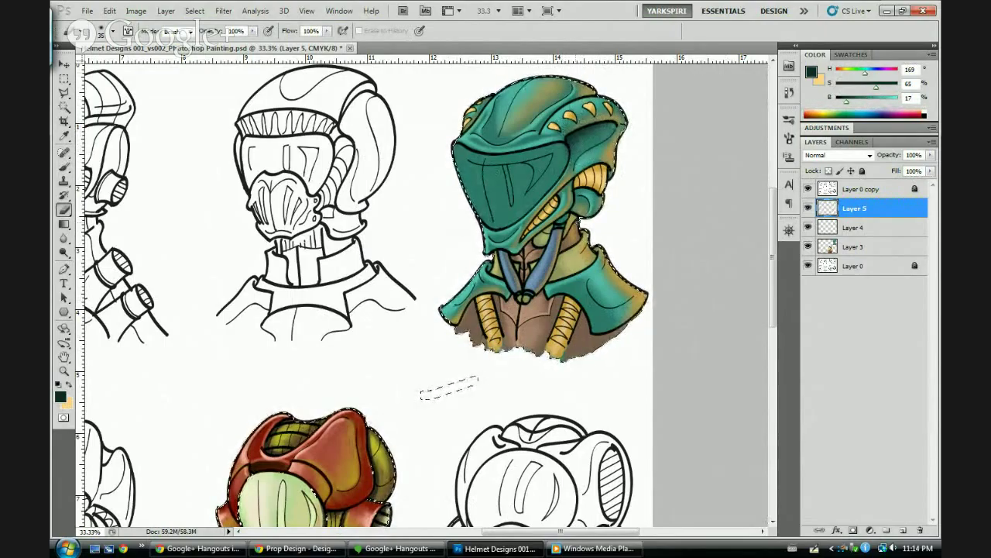
Shade the visor's outer front edge in dark teal with a 25 px brush at 30% opacity
key(b)
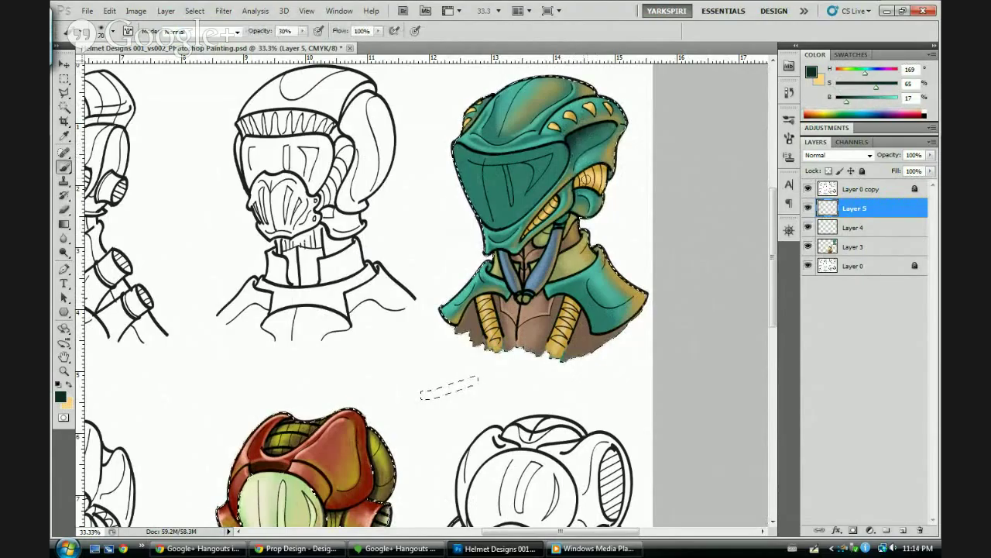
key(bracketleft)
key(bracketleft)
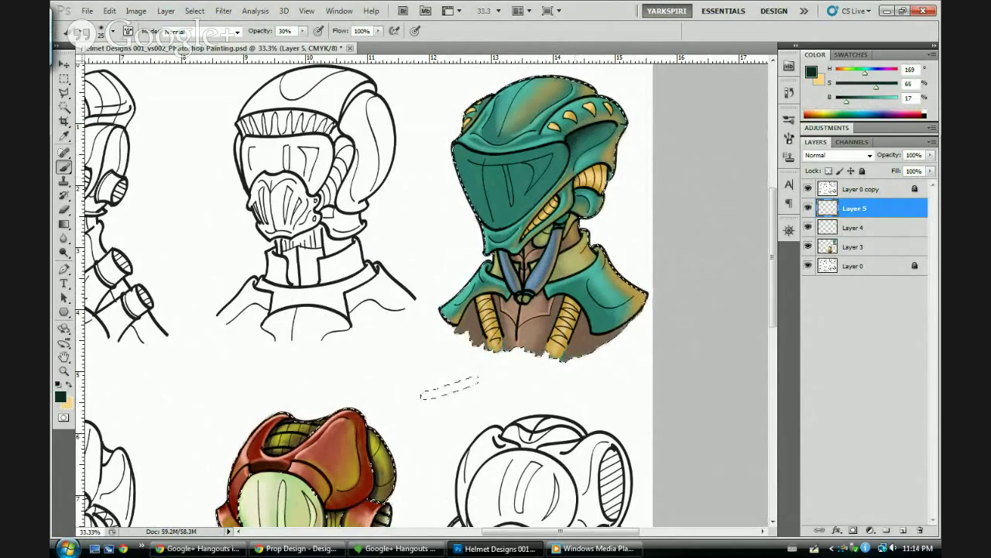
drag(458, 151, 482, 225)
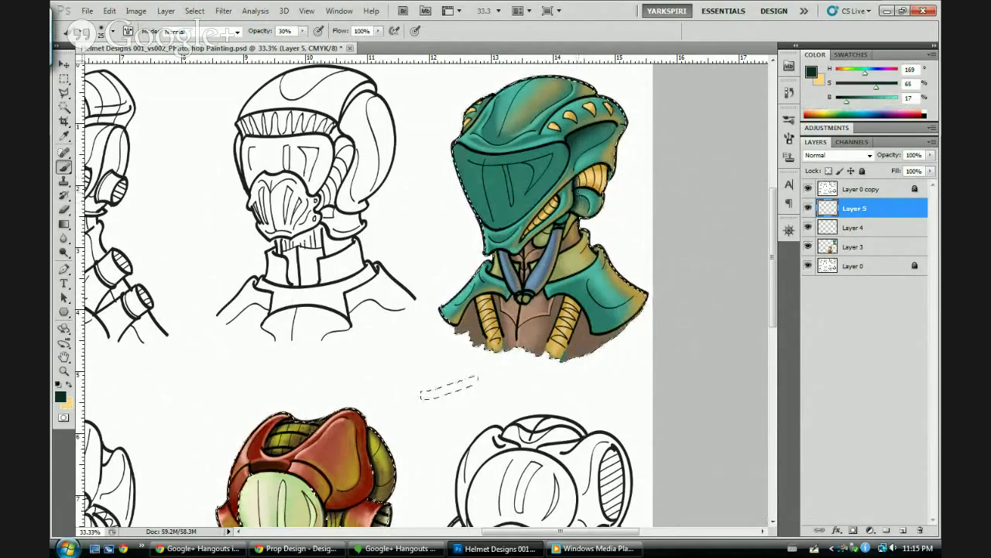
Shade the round ear piece and the ribbed yellow section above it in dark teal, softening the shadows with the eraser
key(bracketright)
key(bracketright)
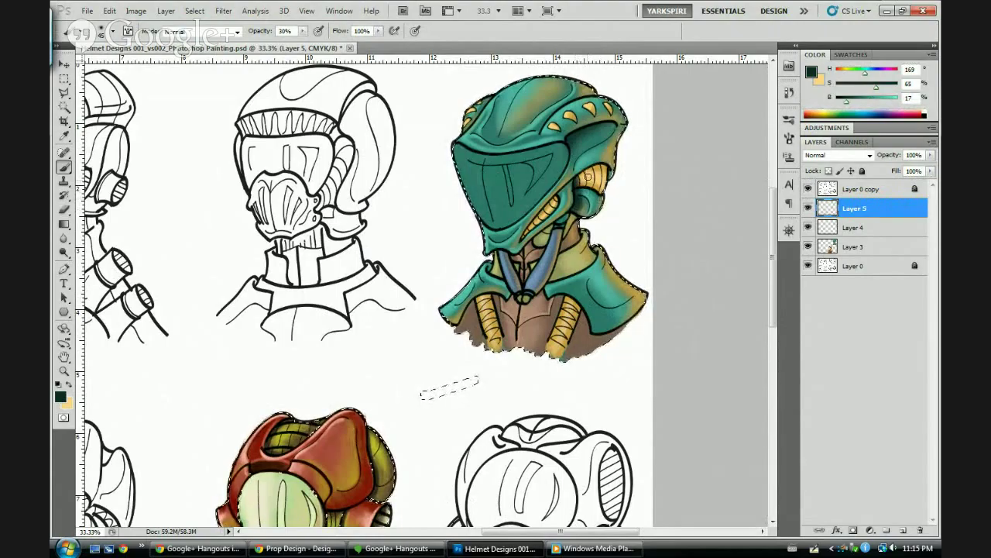
key(e)
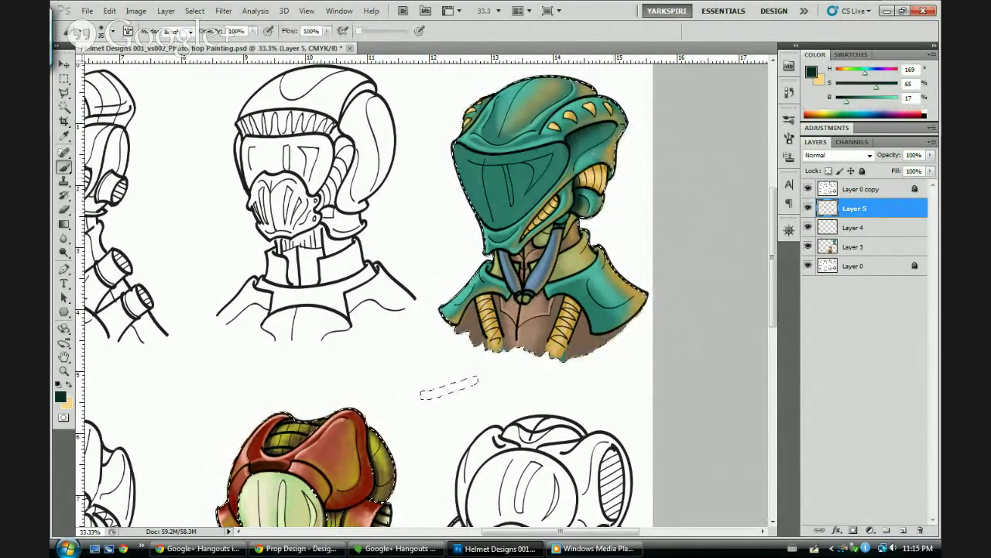
key(b)
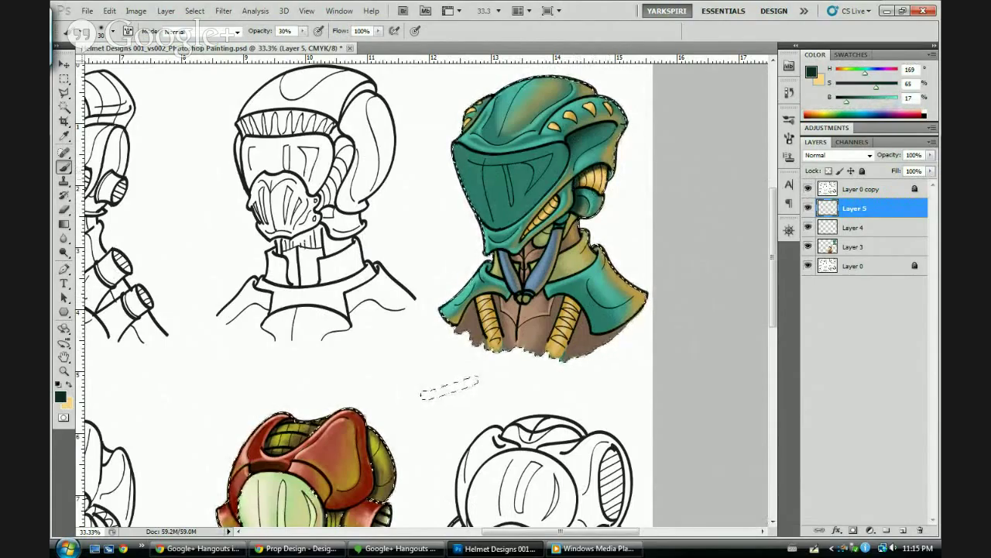
key(e)
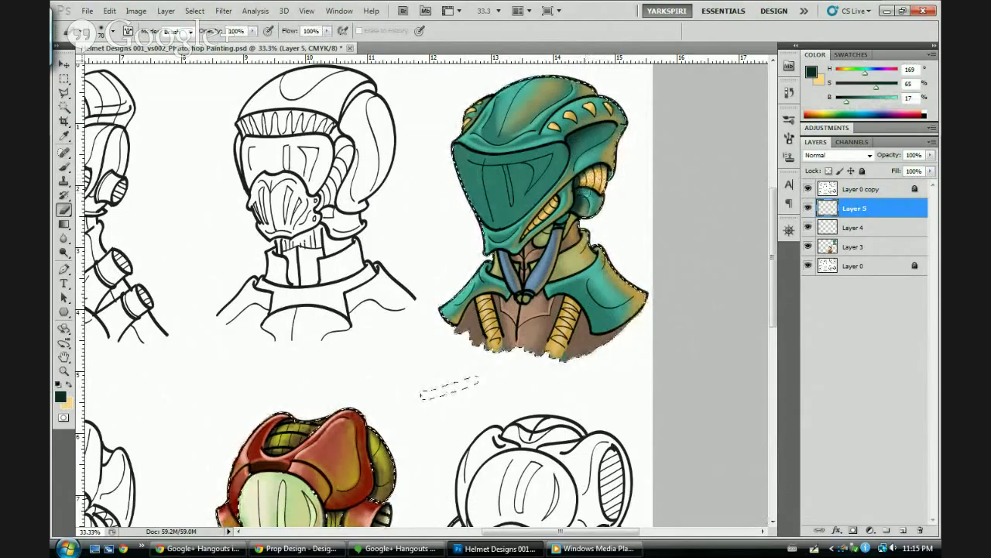
drag(586, 207, 591, 218)
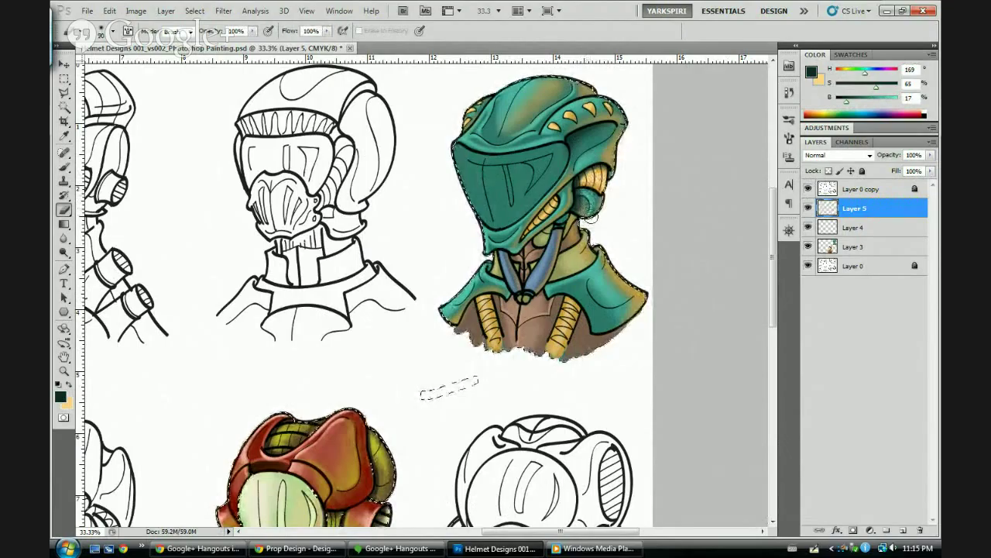
key(b)
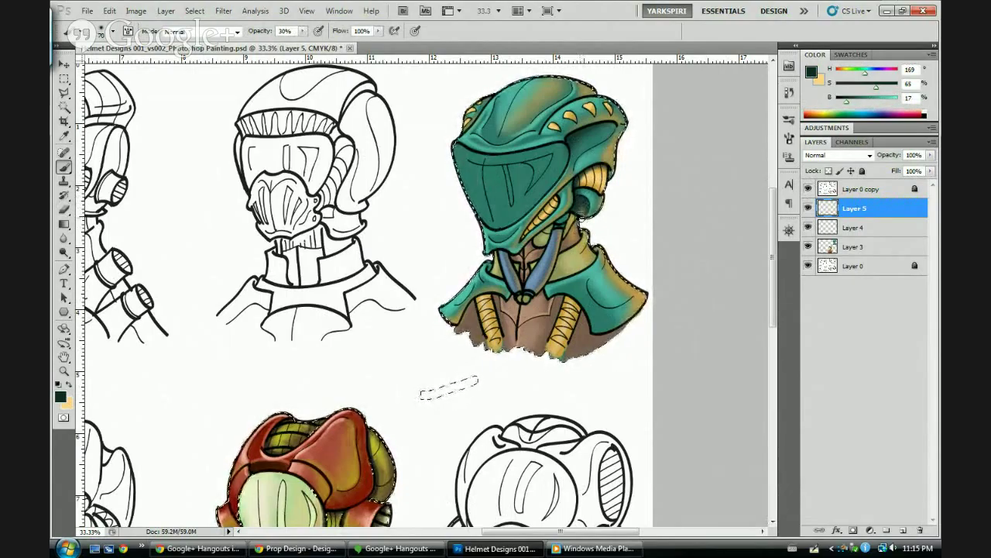
key(e)
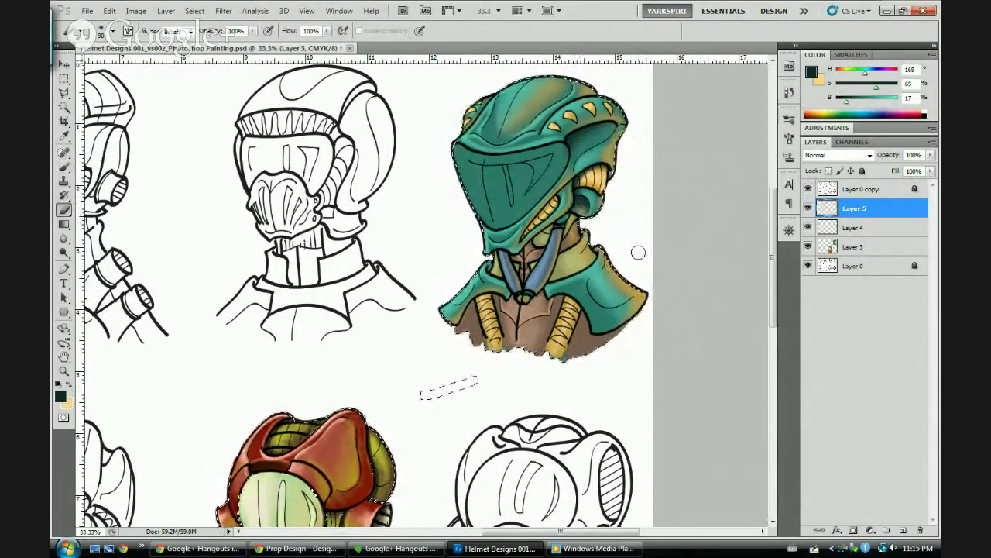
Darken the ribbed yellow jaw vent below the visor with dark teal, reducing the brush to 30 and then 20 px
key(b)
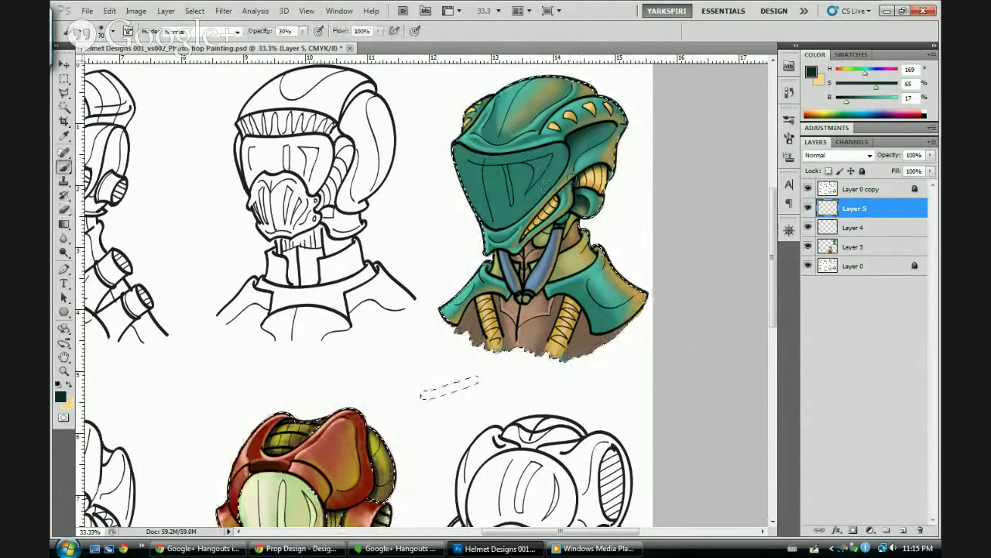
key(bracketleft)
key(bracketleft)
key(bracketleft)
key(bracketleft)
key(bracketleft)
key(bracketleft)
key(bracketleft)
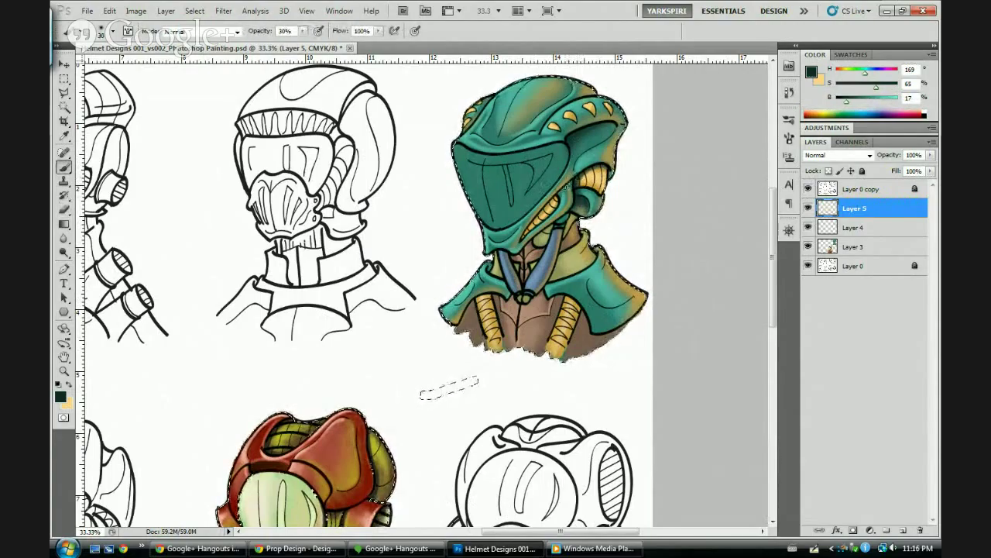
key(bracketleft)
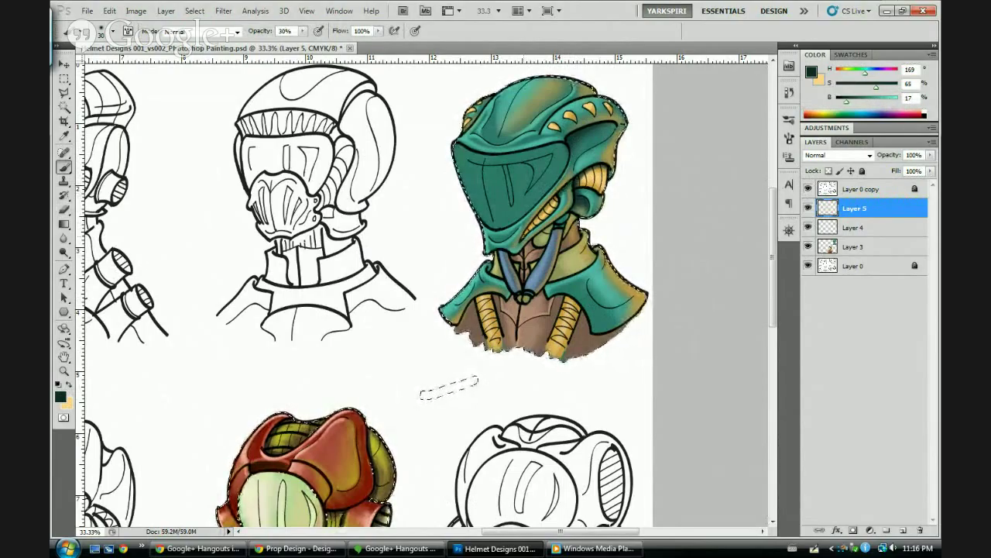
key(bracketleft)
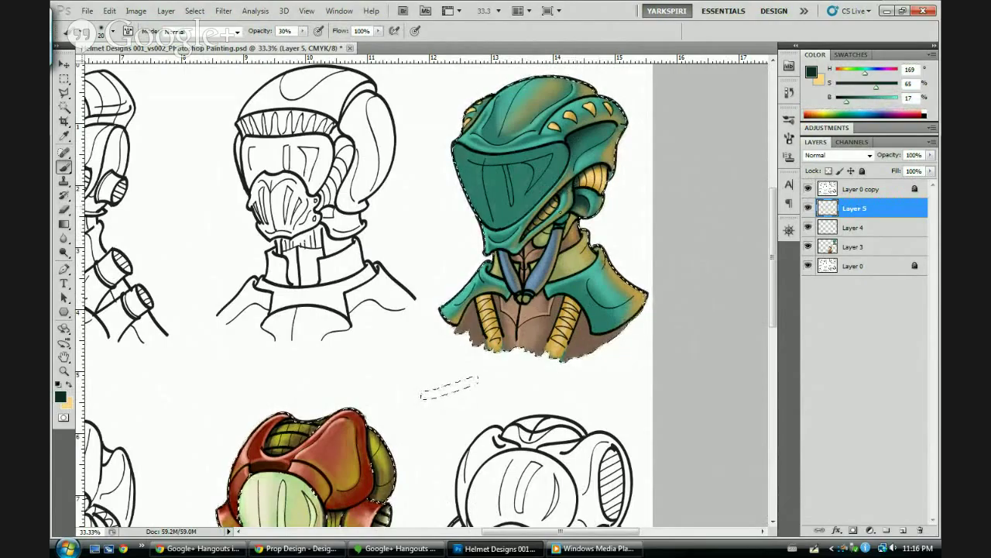
Erase stray dark shading around the jaw vent and blue neck tube, and toggle Layer 5's visibility to compare
key(e)
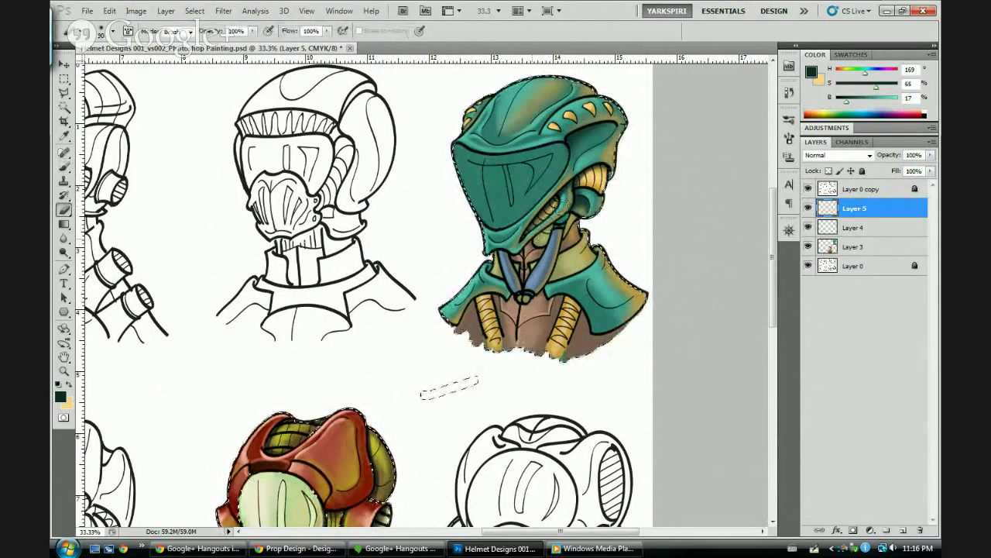
drag(565, 198, 561, 208)
drag(545, 259, 533, 280)
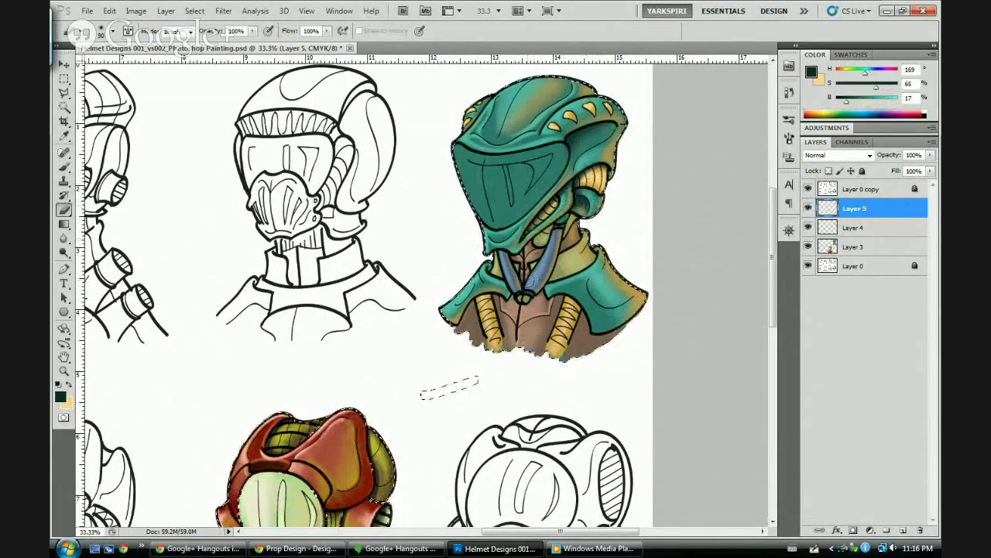
click(809, 210)
click(809, 210)
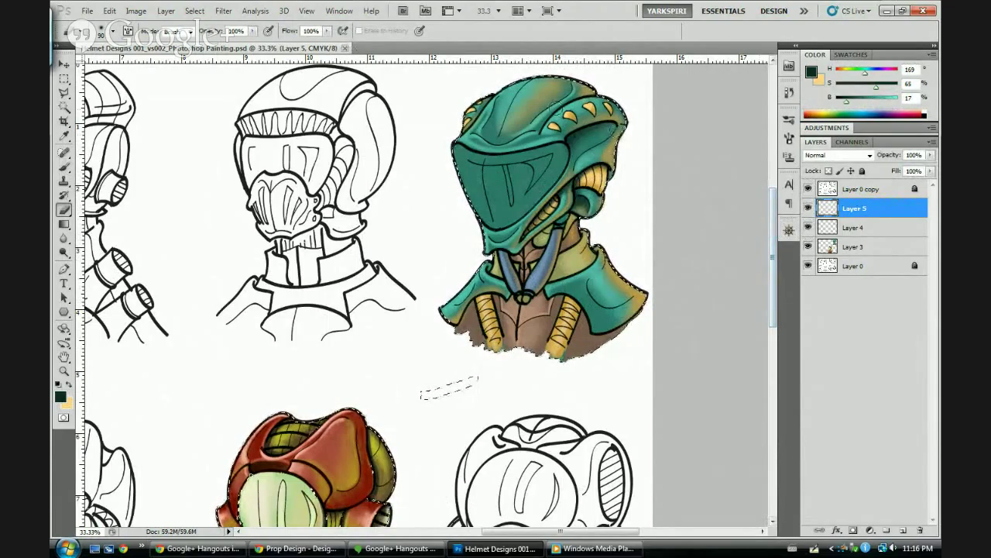
Shade the recess at the front of the helmet's crown in dark teal with a brush enlarged to 50 px, softening it with the eraser
key(b)
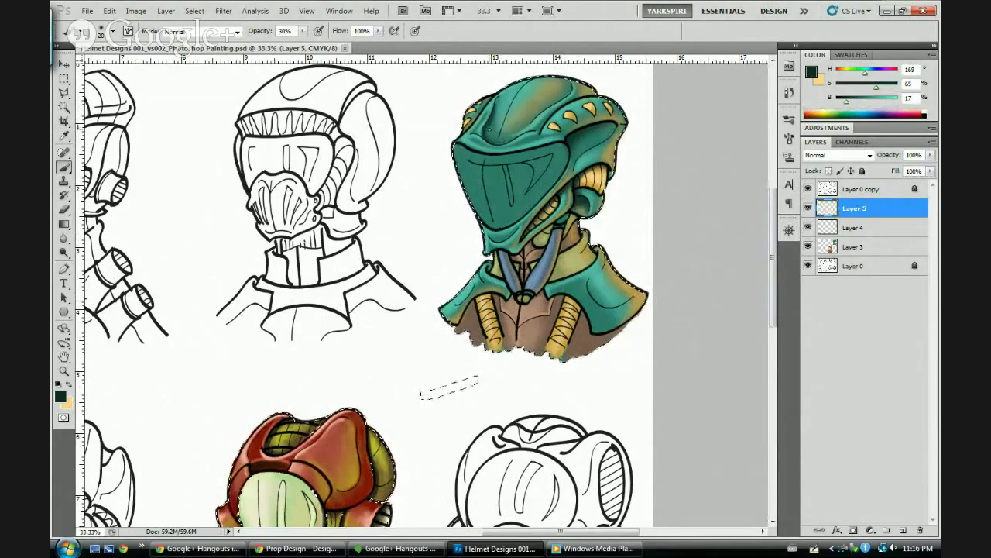
drag(490, 129, 488, 125)
key(])
key(])
key(])
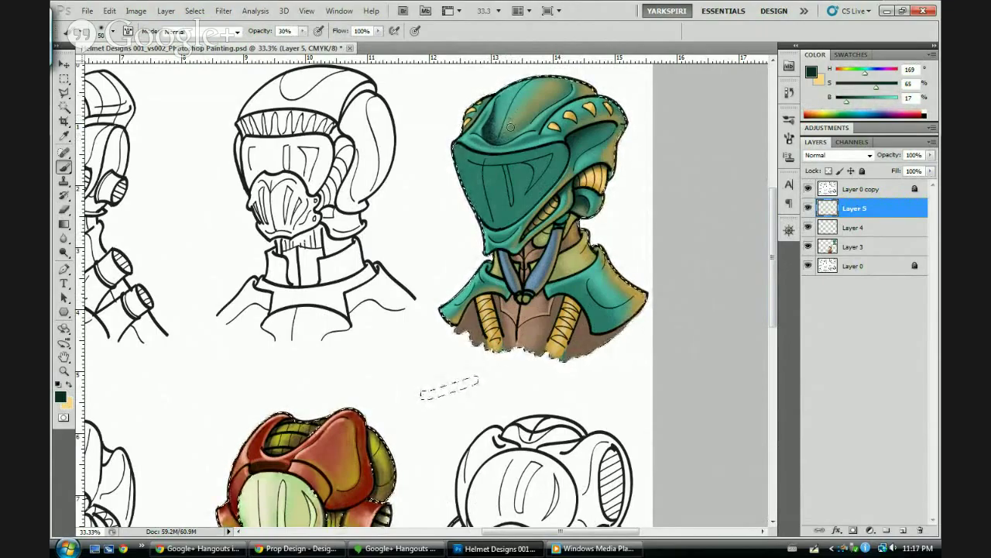
key(e)
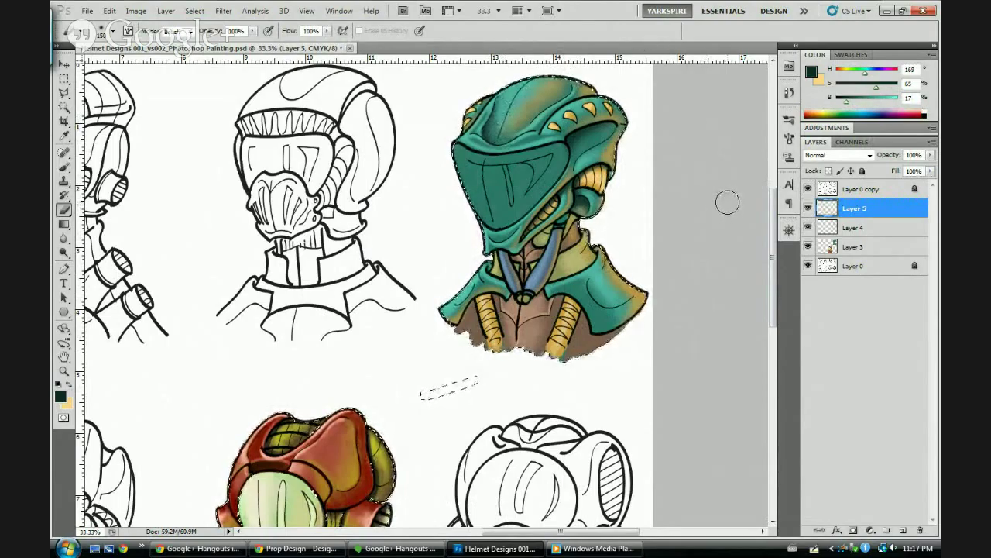
Shade the chin piece below the visor in dark teal with a 30 px brush at 30% opacity
key(b)
key(bracketleft)
key(bracketleft)
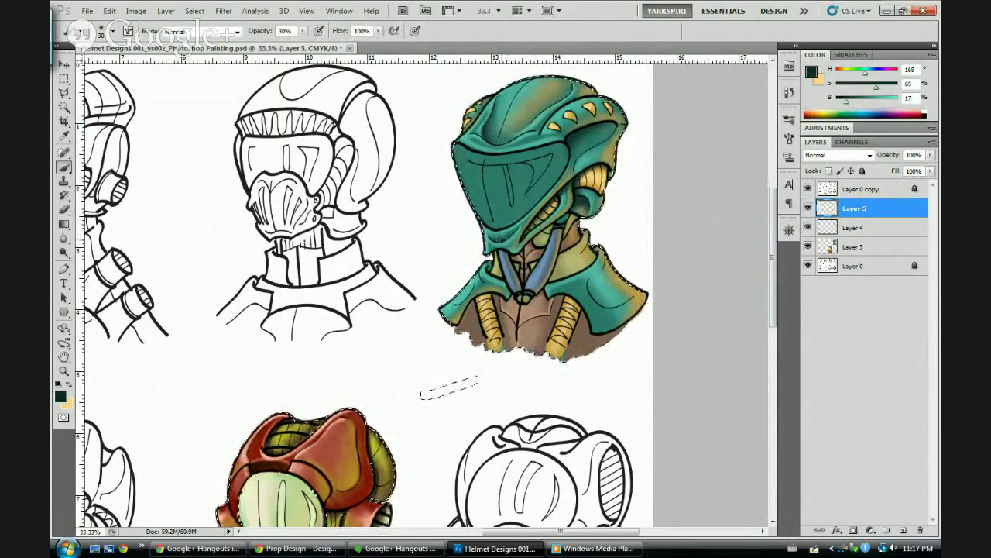
drag(492, 235, 514, 232)
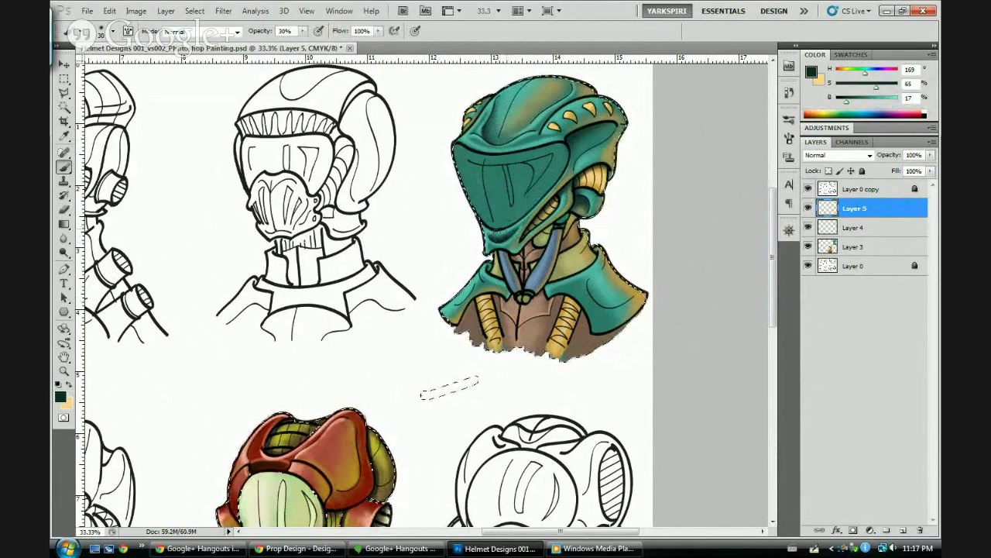
Clean up the chin shading with the eraser, reducing it to 25 px and enlarging it to 50 px
key(e)
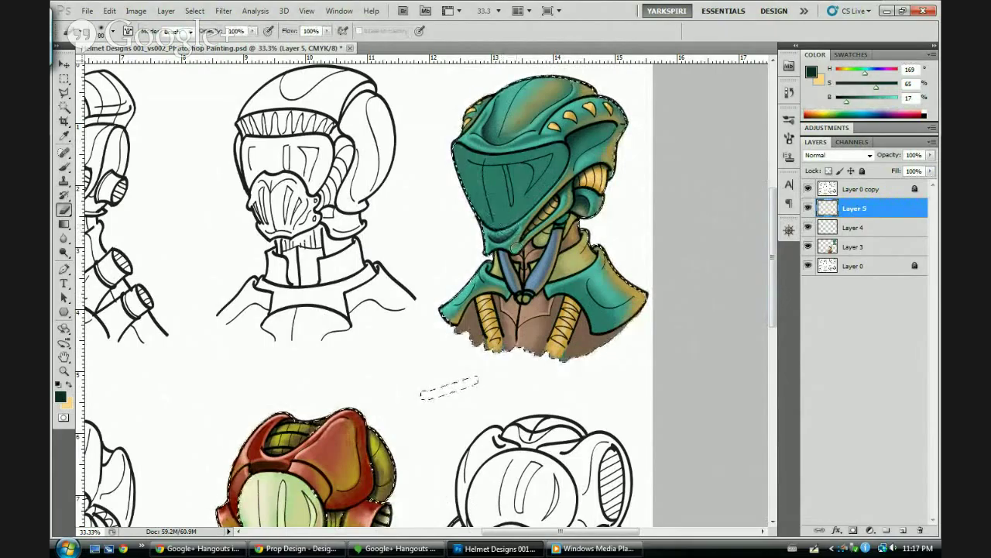
key(bracketleft)
key(bracketleft)
key(bracketleft)
key(bracketleft)
key(bracketleft)
key(bracketleft)
key(bracketleft)
key(bracketleft)
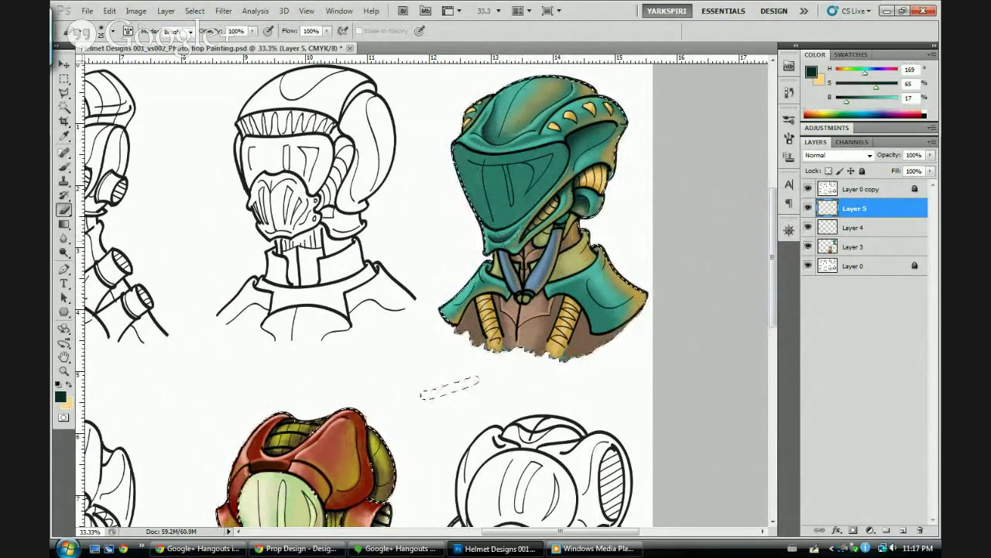
key(bracketright)
key(bracketright)
key(bracketright)
key(bracketright)
key(bracketright)
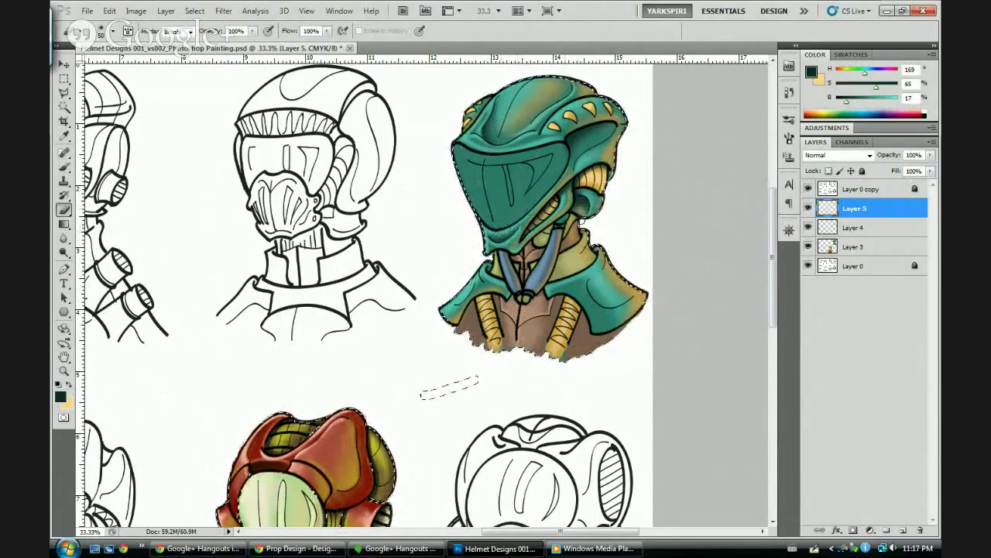
Darken the neck under the jaw and the round ear piece with 30 and 60 px brushes, trimming the shadows with the eraser
key(b)
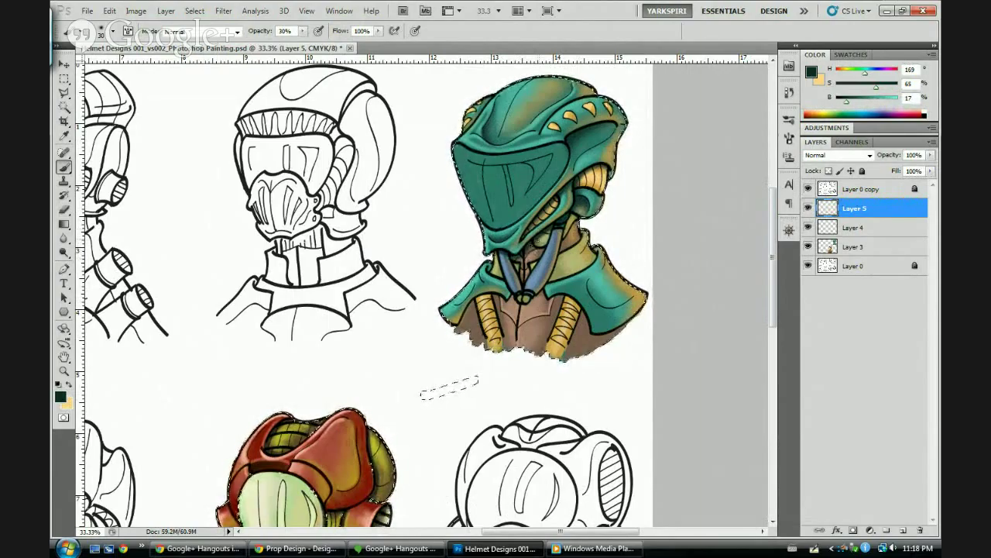
key(bracketright)
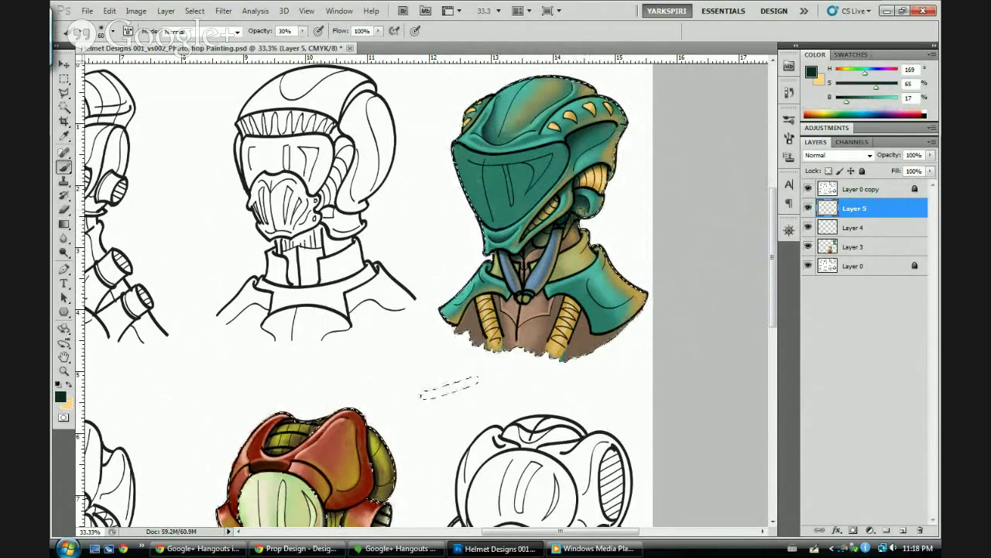
key(e)
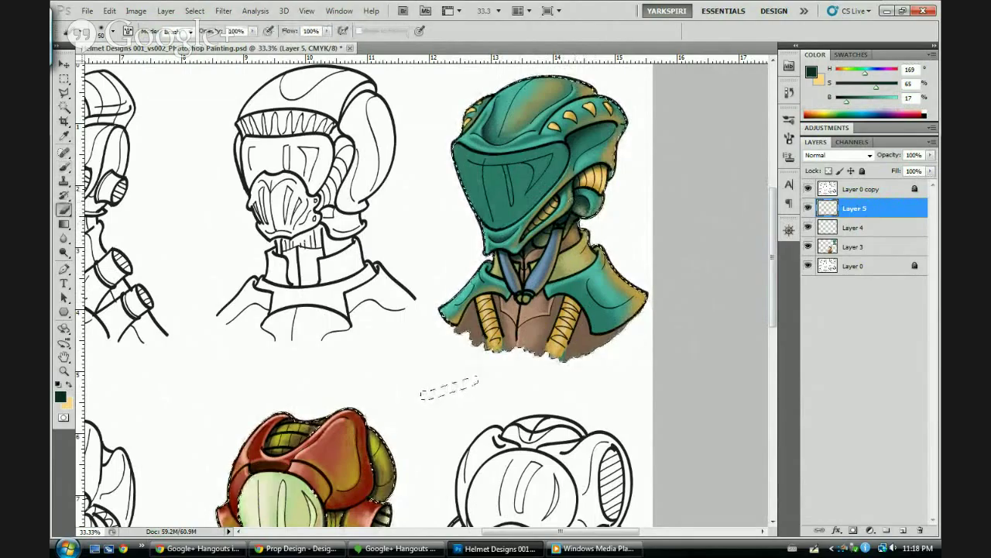
Shade the neck and the upper part of the blue tube in dark teal, starting with a 25 px brush
key(b)
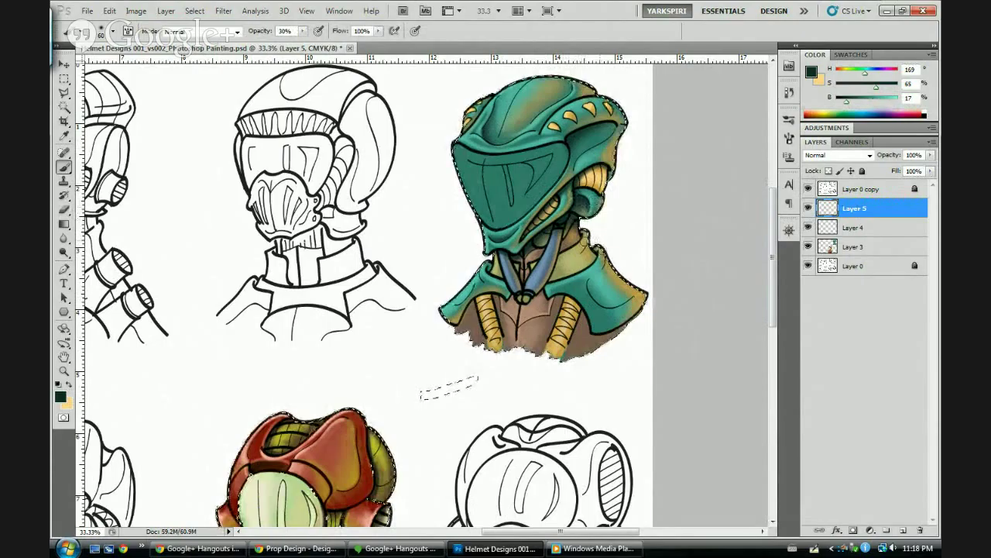
key(bracketleft)
key(bracketleft)
key(bracketleft)
key(bracketleft)
key(bracketleft)
key(bracketleft)
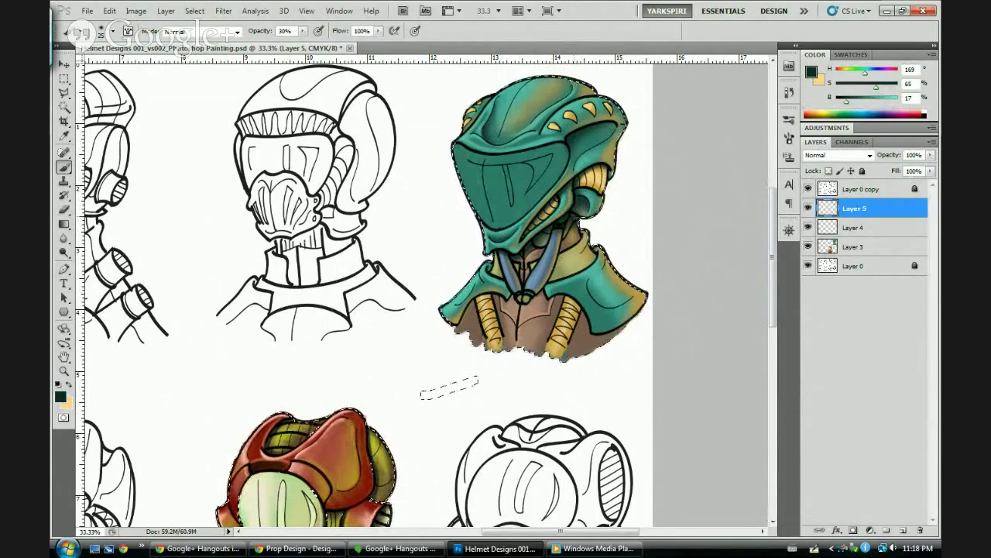
drag(548, 255, 542, 262)
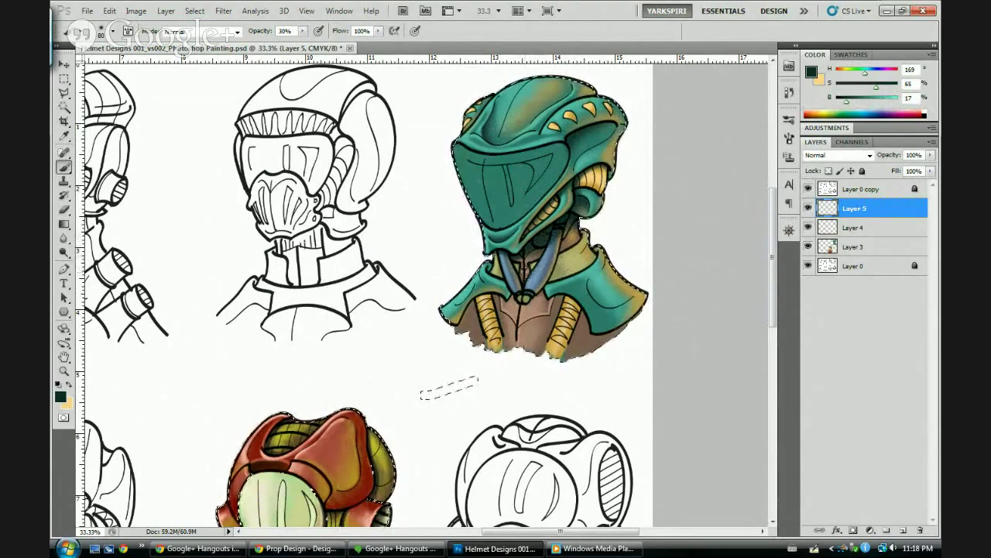
Soften the shading on the neck and blue tube with the eraser, enlarging it from 50 to 90 px
key(e)
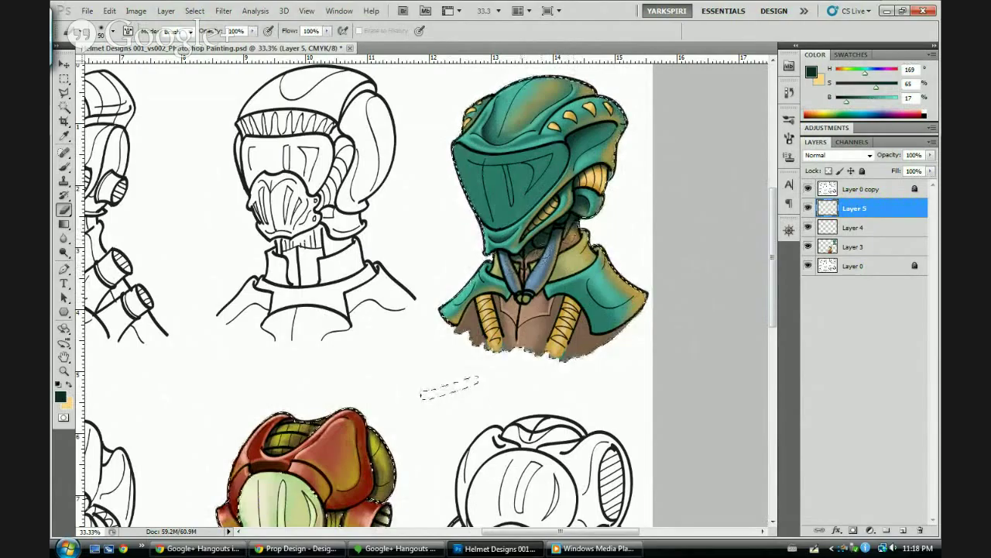
key(bracketright)
key(bracketright)
key(bracketright)
key(bracketright)
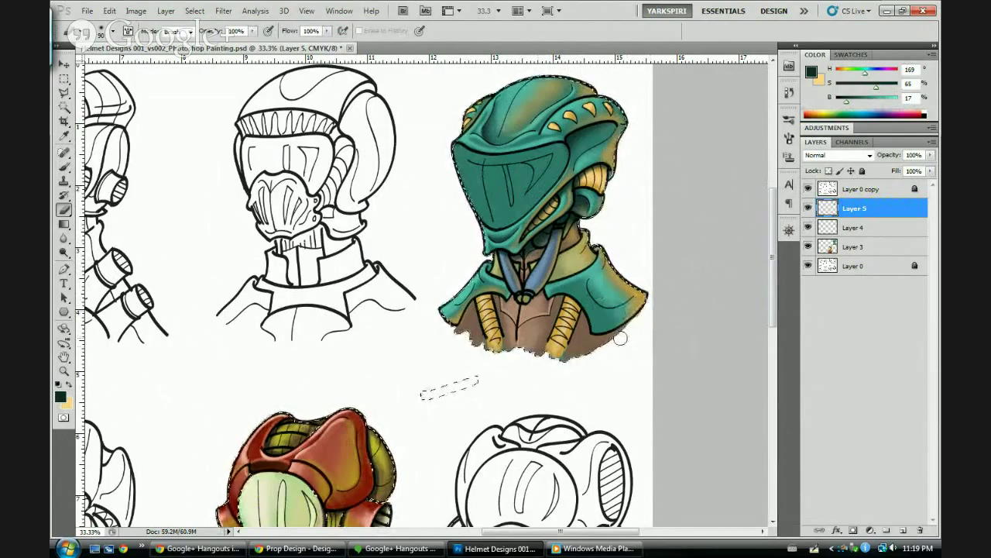
Paint a dark teal shadow along the fold on the near shoulder of the cape, starting with a 30 px brush
key(b)
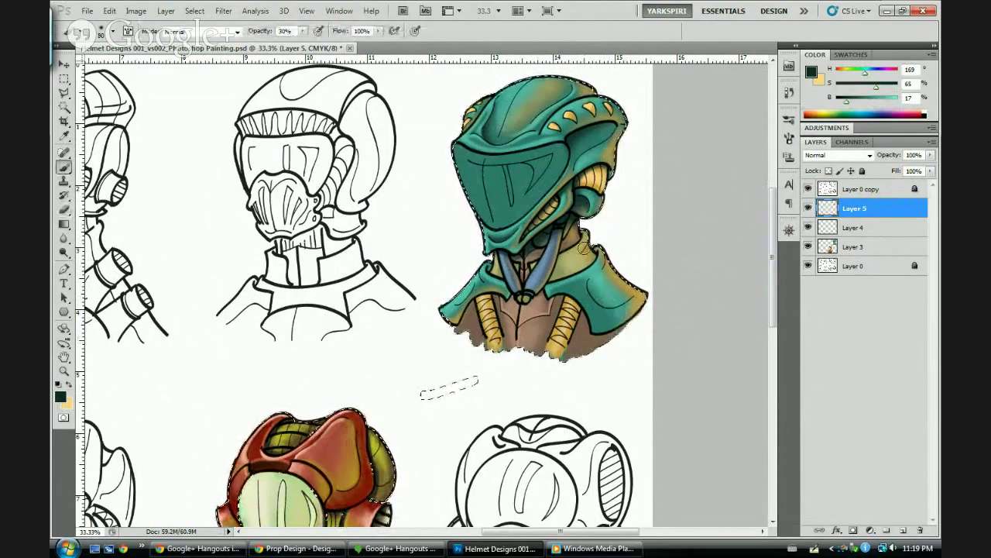
key(bracketleft)
key(bracketleft)
key(bracketleft)
key(bracketleft)
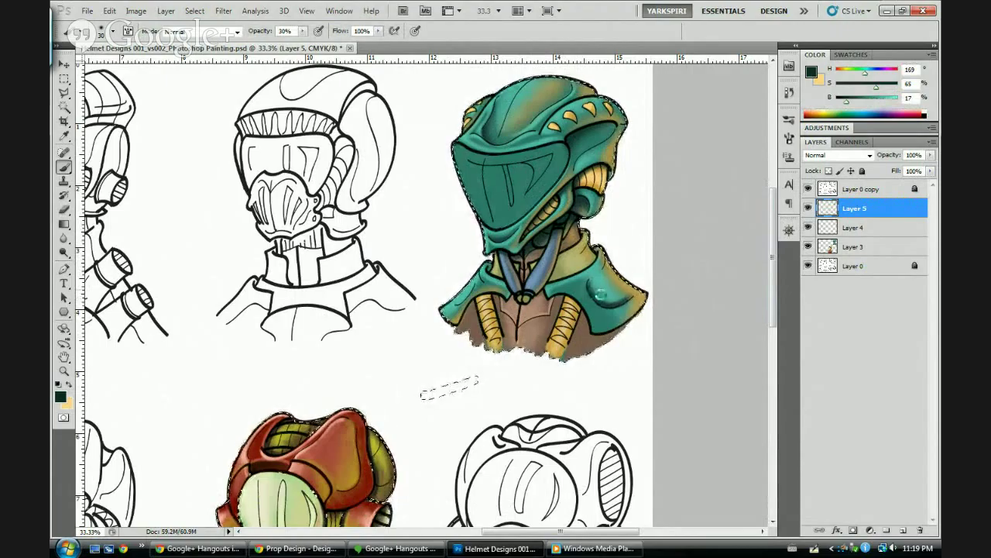
key(bracketleft)
drag(592, 288, 604, 296)
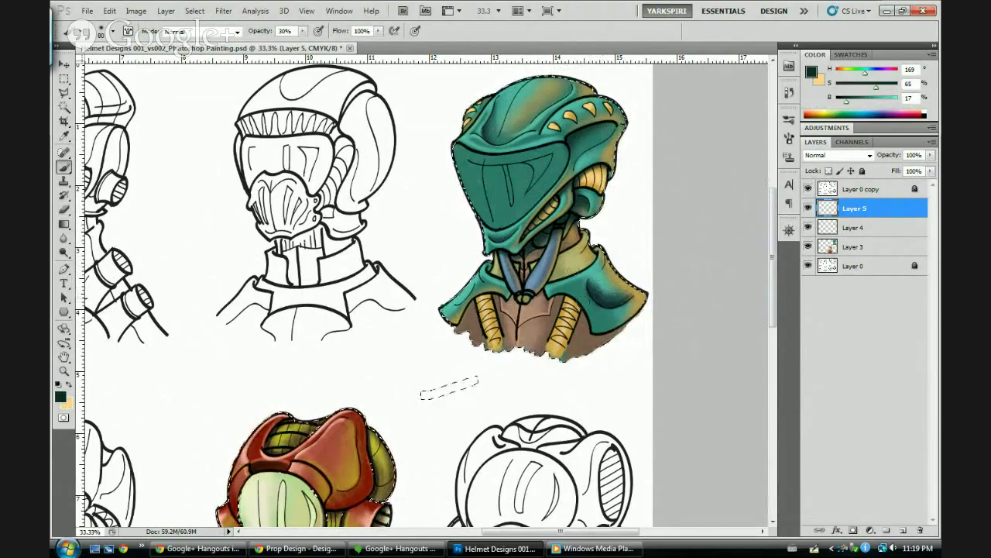
Soften the fold shadow on the near shoulder with the eraser, going from 25 px up to 150 px
key(e)
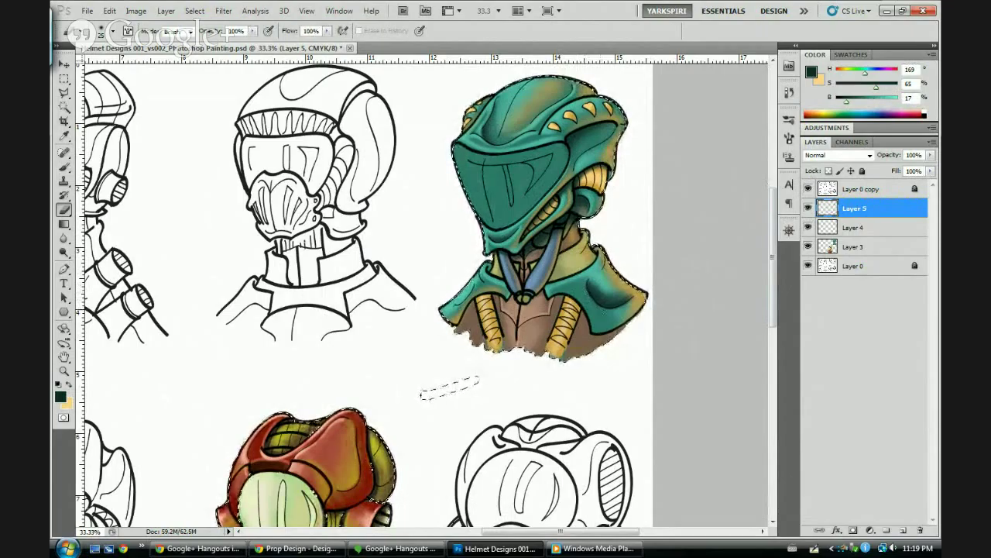
drag(620, 313, 622, 309)
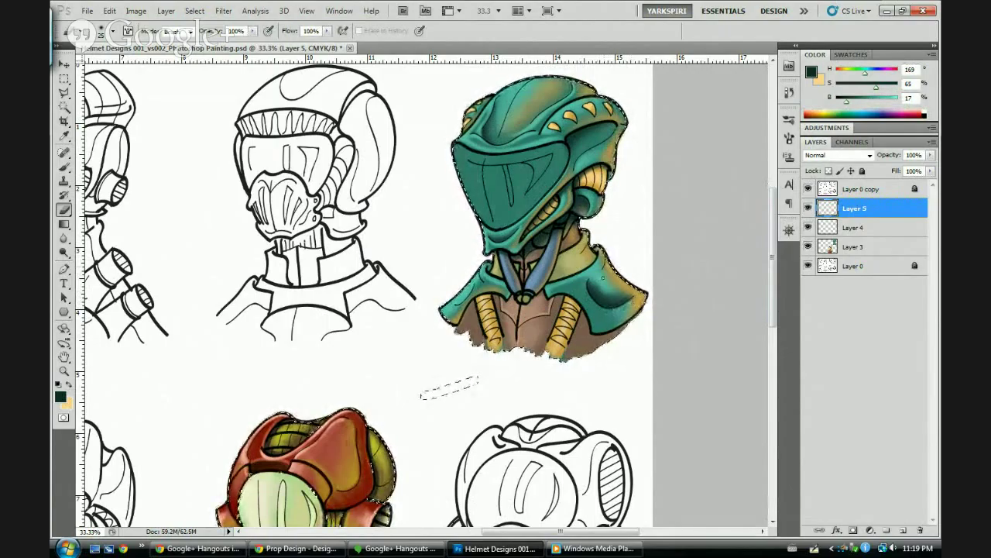
key(bracketright)
key(bracketright)
key(bracketright)
key(bracketright)
key(bracketright)
key(bracketright)
key(bracketright)
key(bracketright)
key(bracketright)
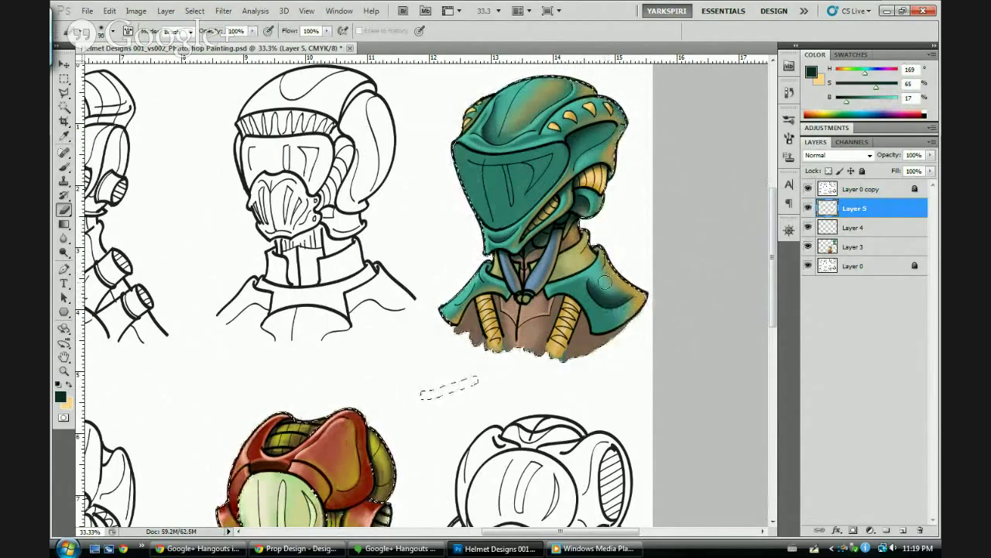
key(bracketright)
drag(607, 290, 597, 280)
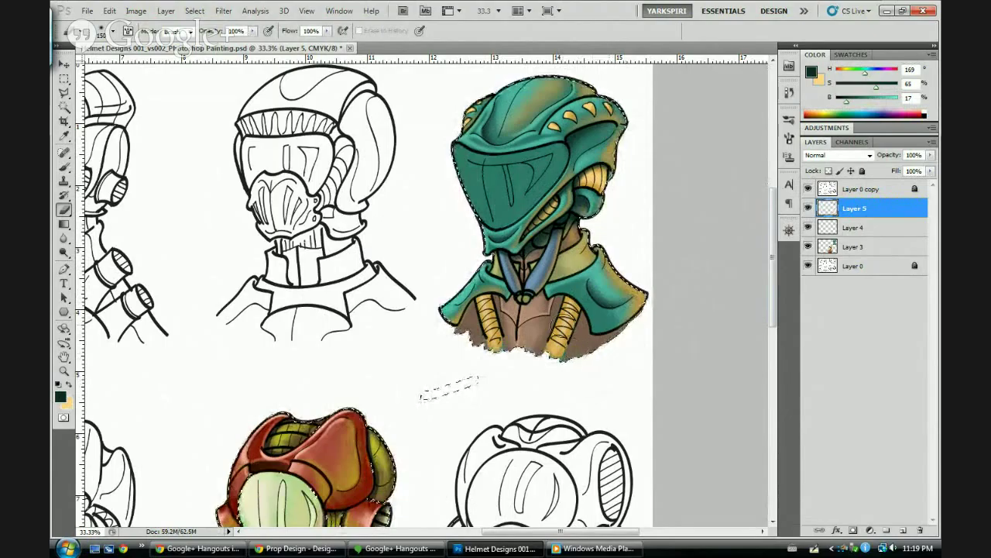
Shade the far shoulder of the cape and the brown chest beneath it in dark teal with 20 and 45 px brushes
key(b)
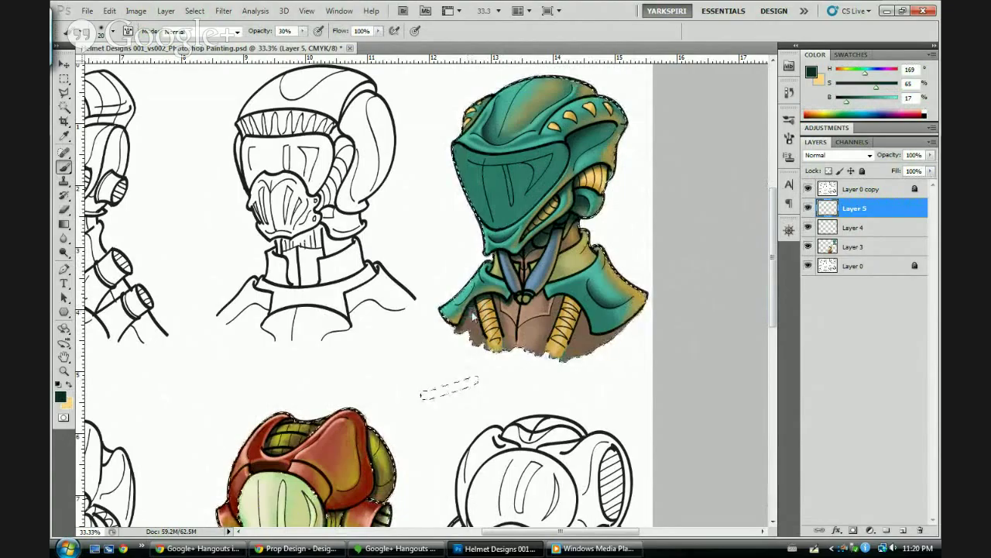
key(bracketright)
key(bracketright)
key(bracketright)
key(bracketright)
key(bracketright)
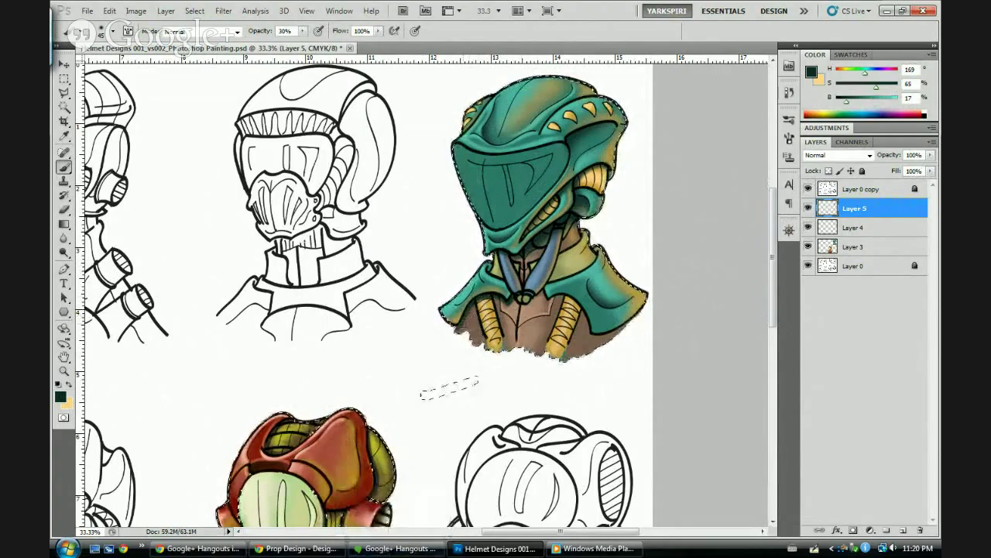
drag(460, 327, 467, 317)
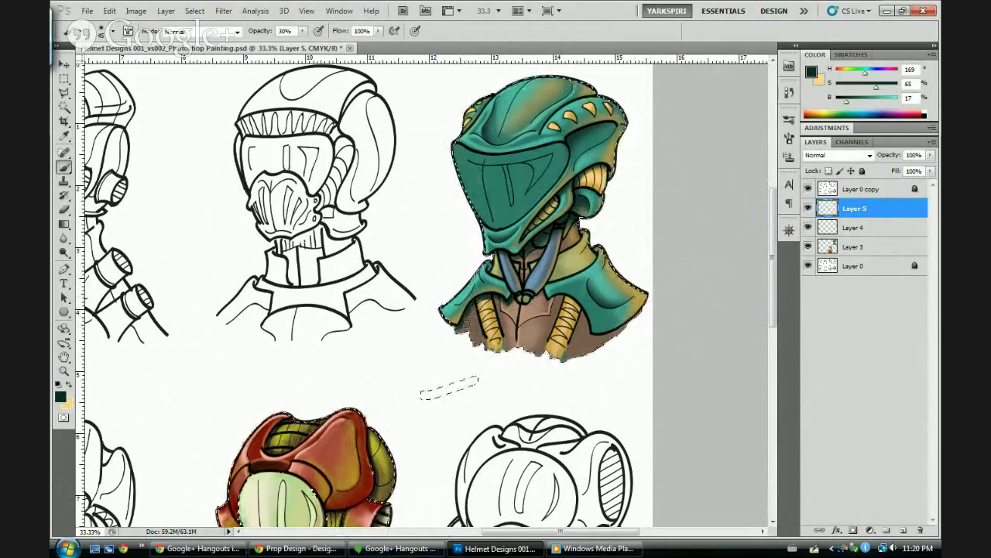
Darken the brown chest below the throat clasp with a 50 px brush and clean up the shading with a 100 px eraser
key(bracketright)
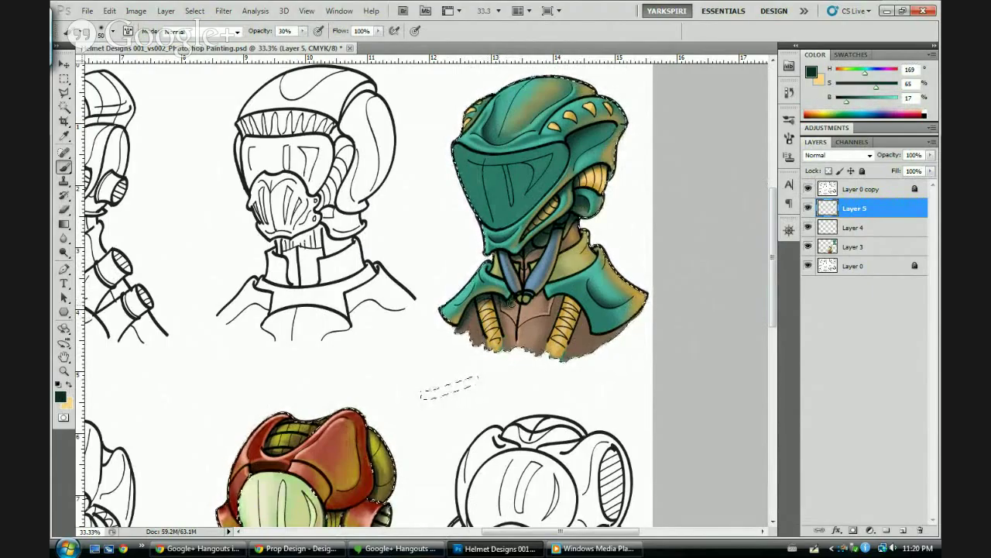
drag(510, 302, 504, 300)
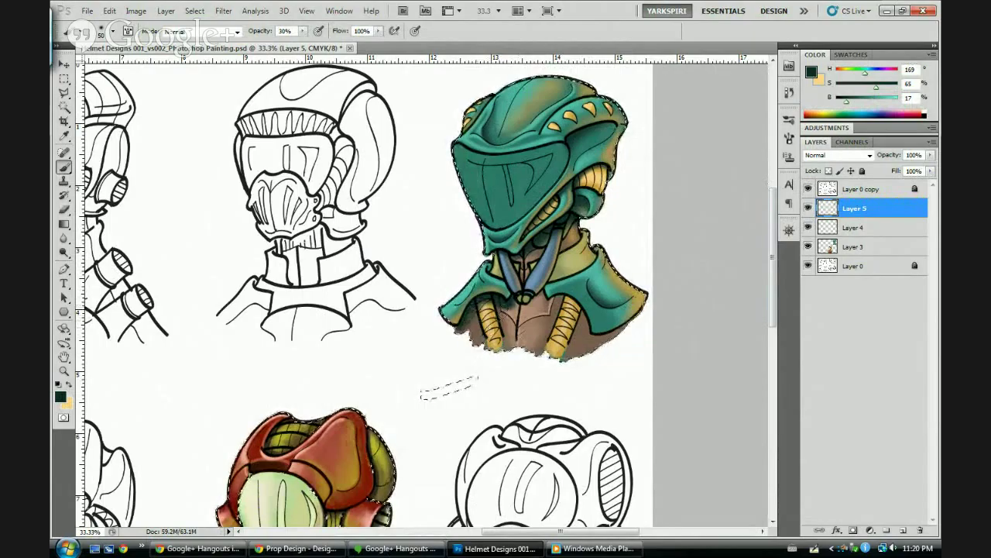
key(e)
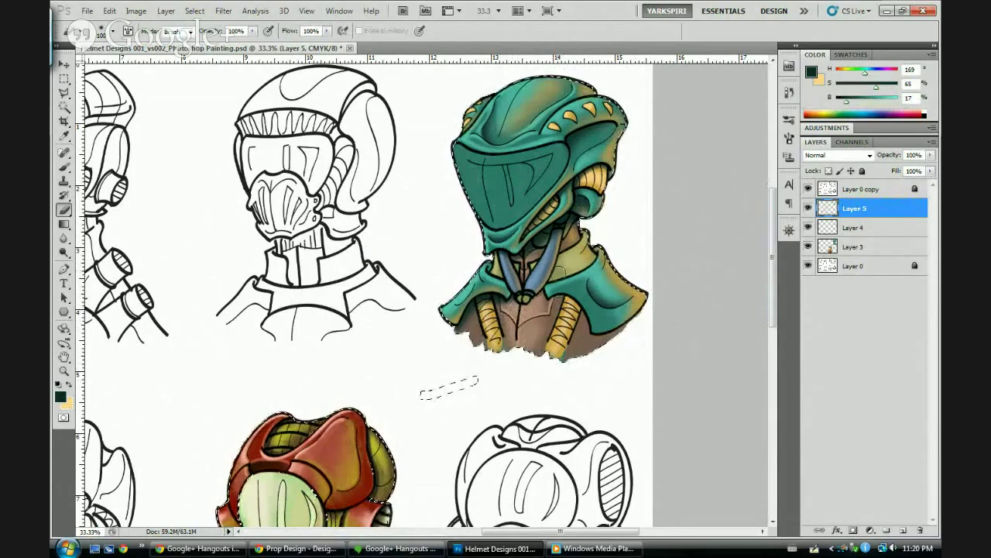
Shade the far side of the collar in dark teal with a 25 px brush and trim it with a 40 px eraser
key(b)
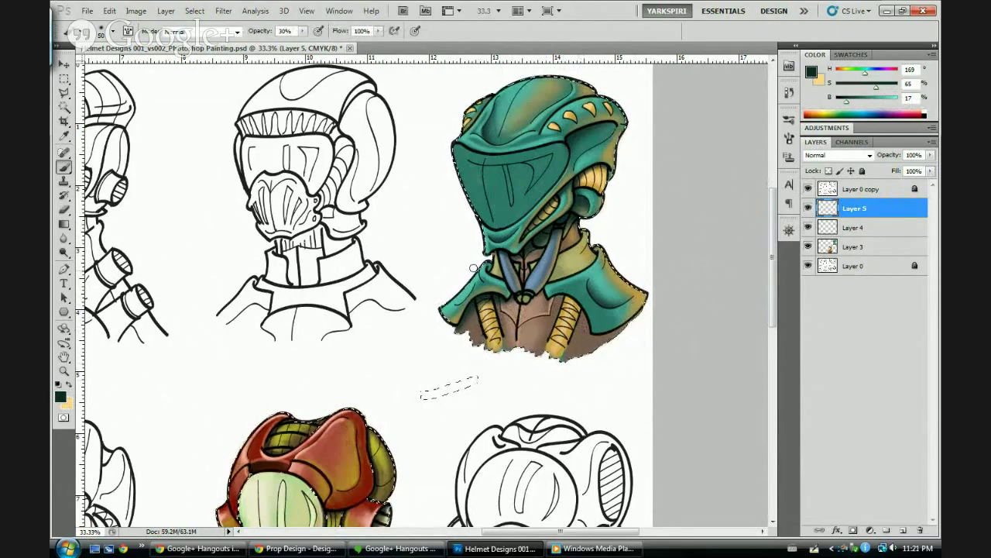
key(bracketleft)
key(bracketleft)
key(bracketleft)
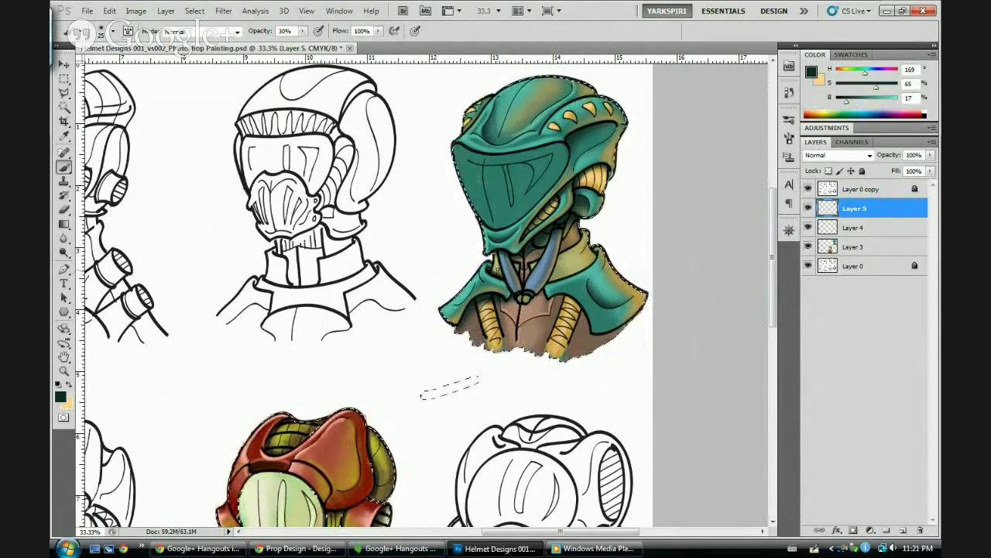
key(e)
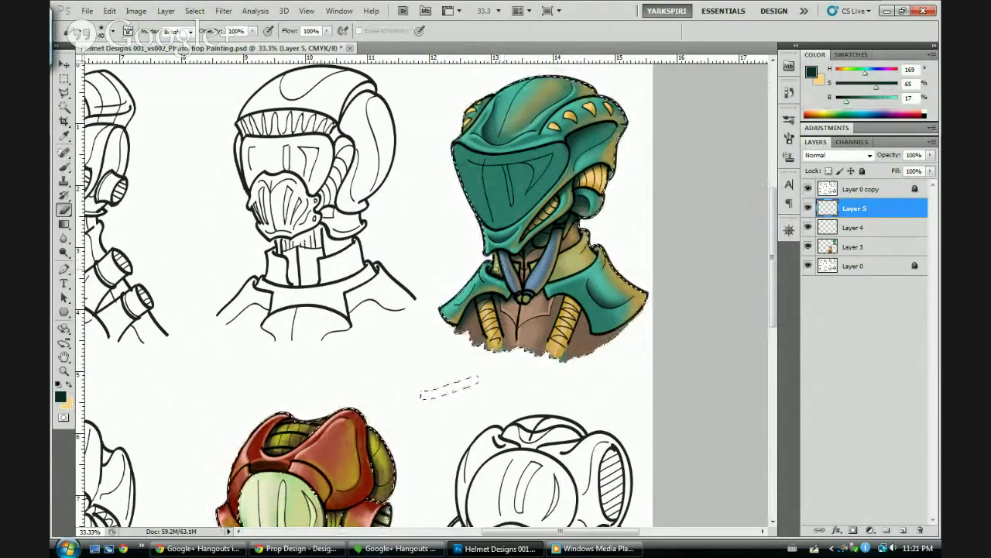
Clean up the far collar edge with the 40 px eraser and shade the near side of the collar with 45 and 60 px brushes
drag(496, 269, 499, 274)
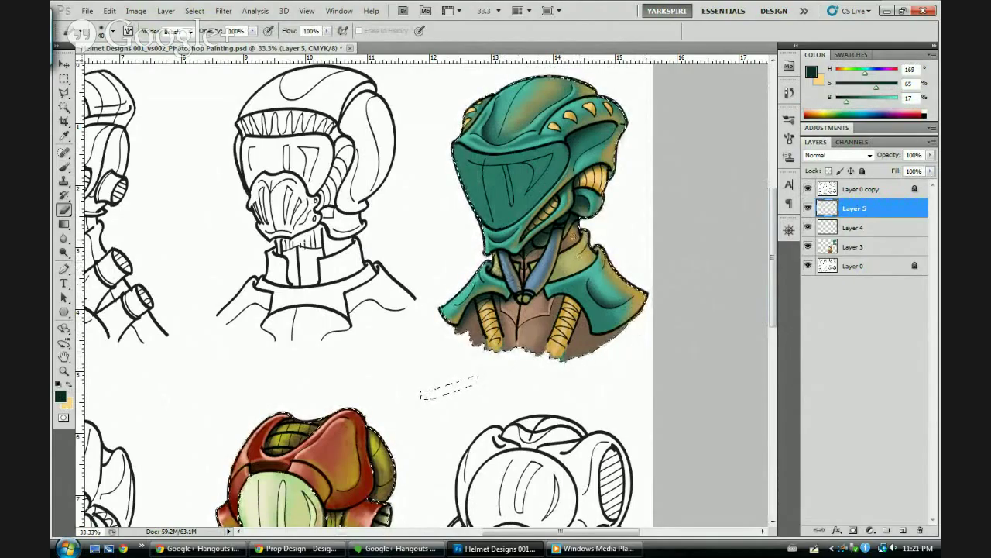
key(b)
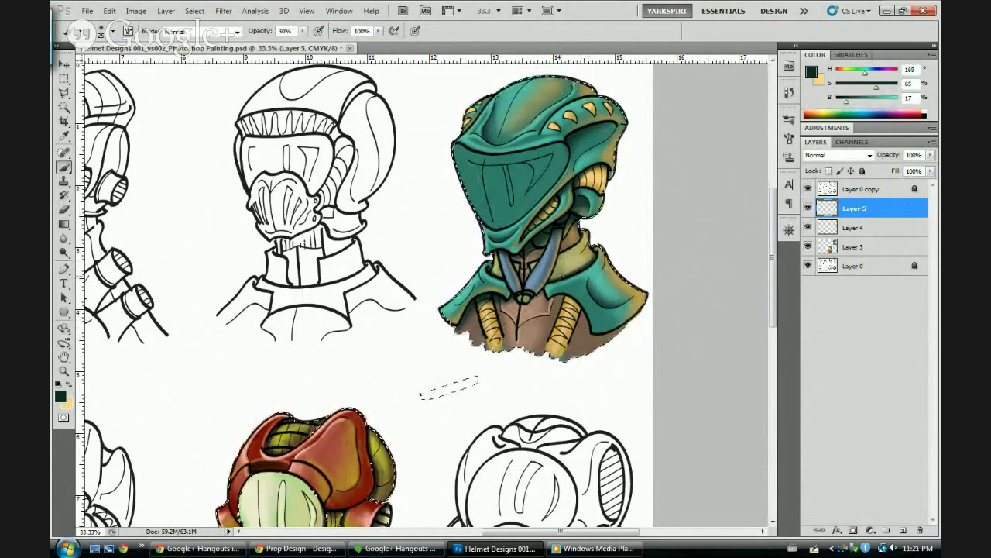
key(bracketright)
key(bracketright)
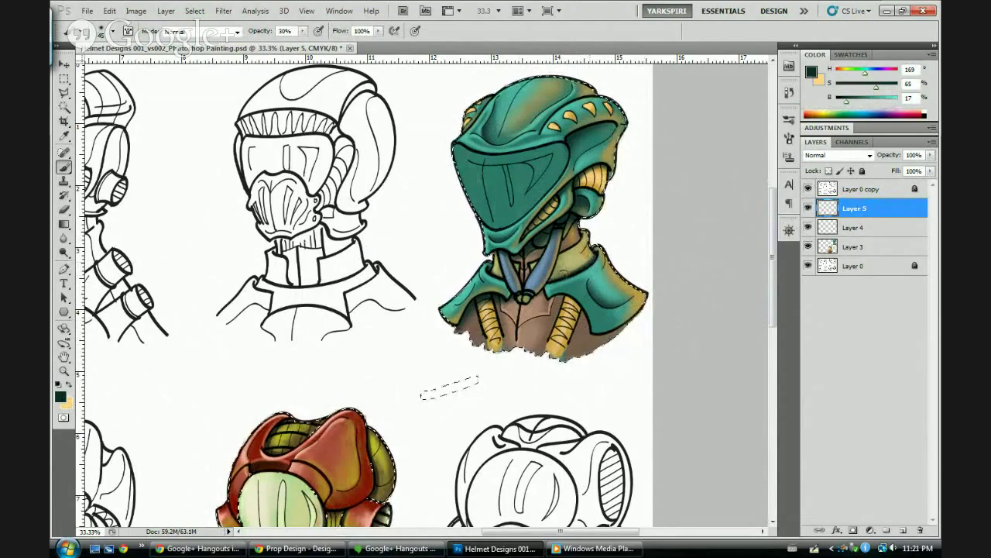
key(bracketright)
key(bracketright)
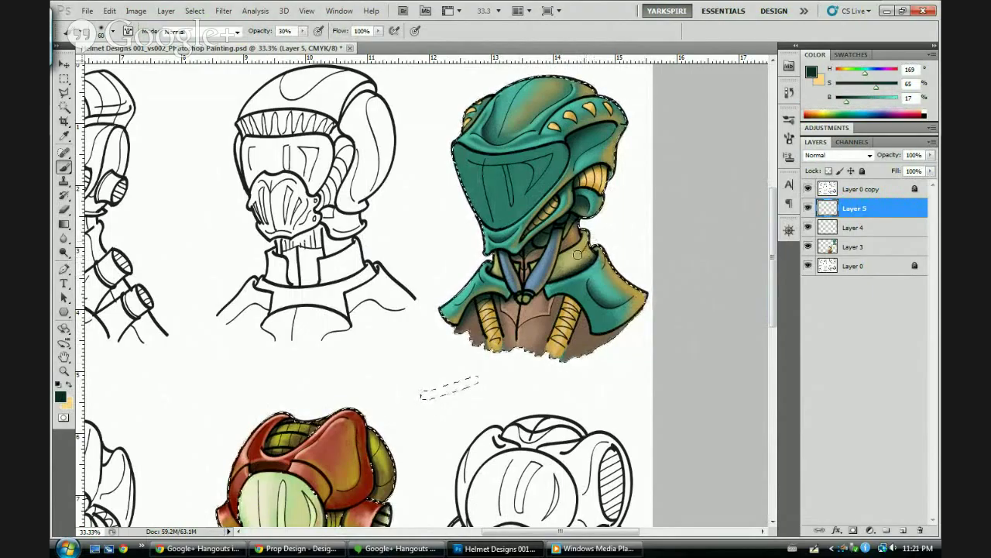
Soften the shading on the near side of the olive collar with the eraser at 70 px and 20 px
key(e)
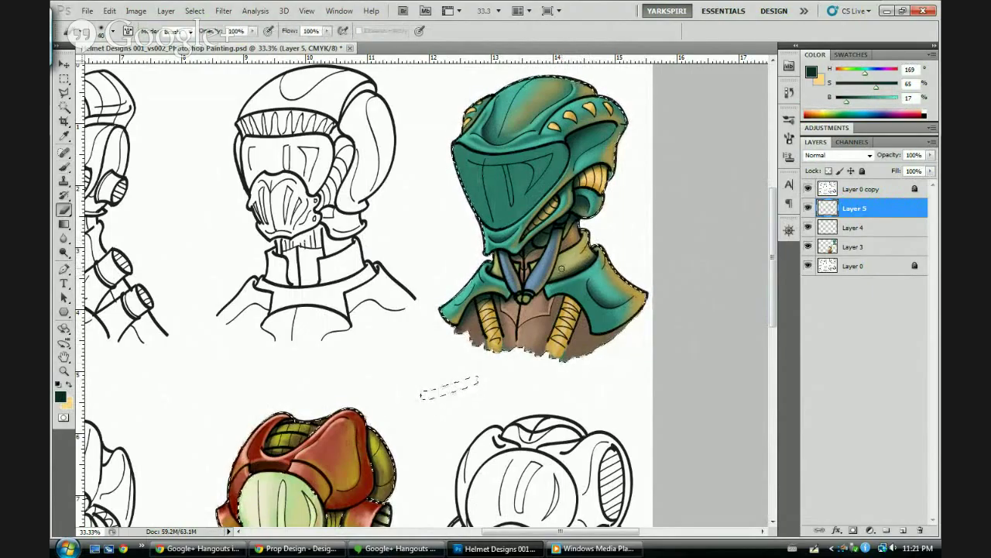
key(bracketright)
key(bracketright)
key(bracketright)
key(bracketright)
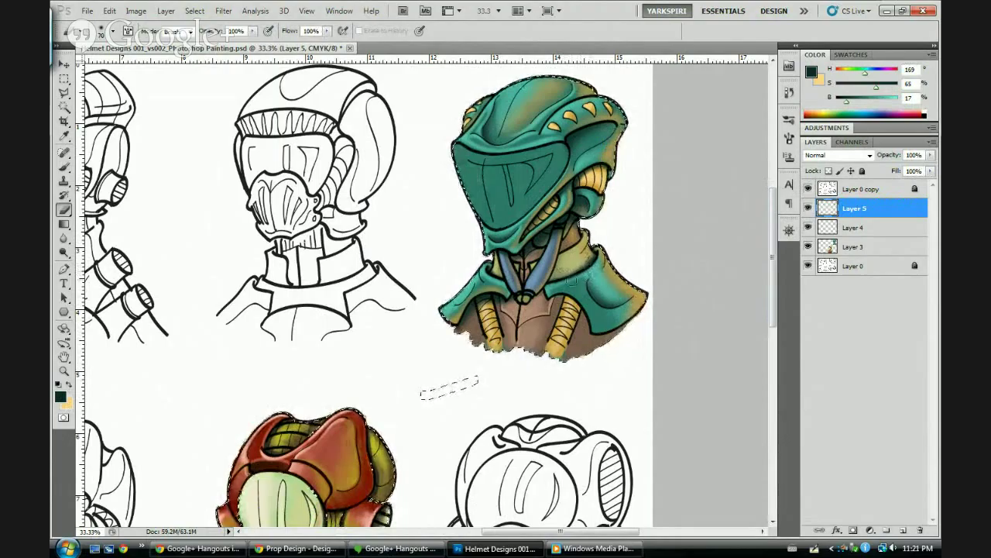
key(bracketleft)
key(bracketleft)
key(bracketleft)
key(bracketleft)
key(bracketleft)
key(bracketleft)
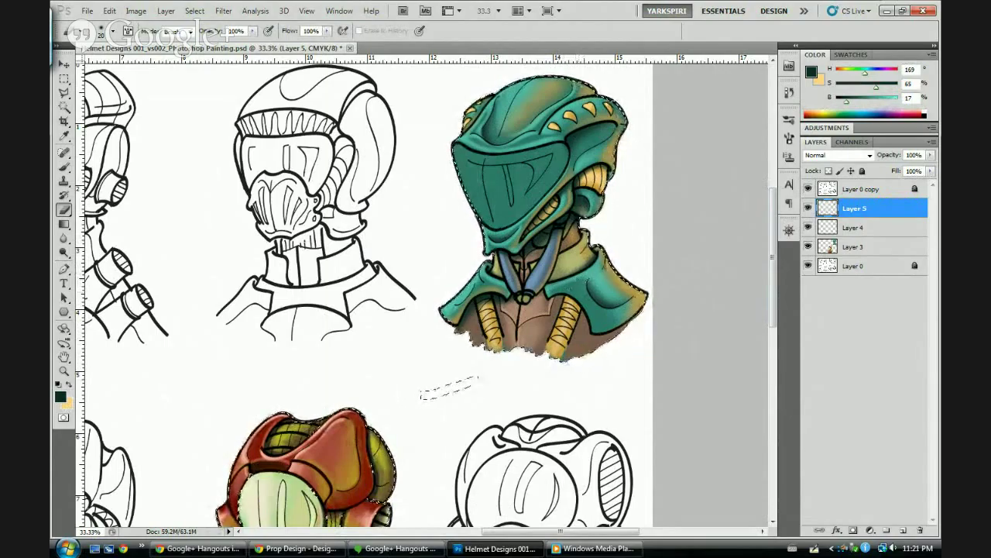
Add dark teal shading down the near side of the collar with a 30 px brush and blend it with a 70 px eraser, lowering its opacity to 30%
key(b)
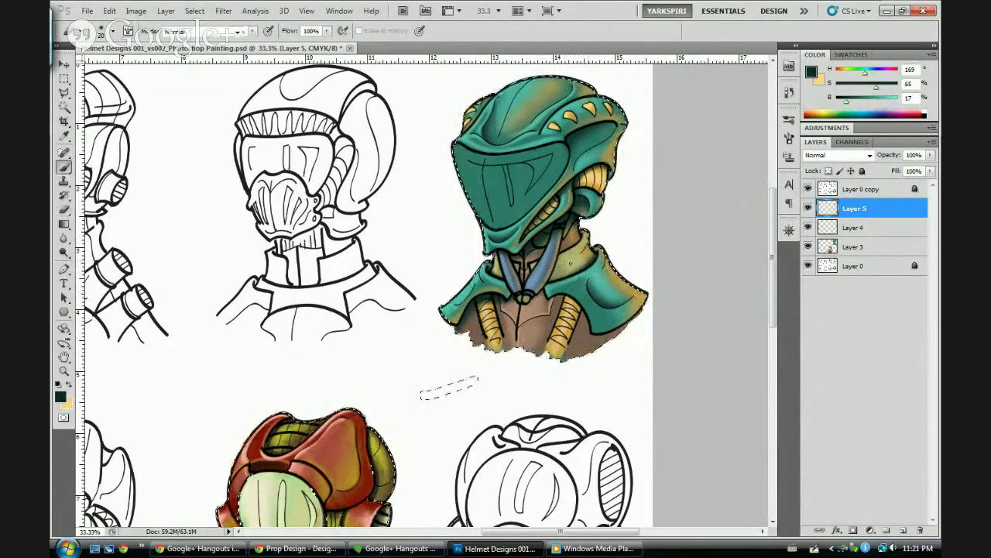
key(bracketleft)
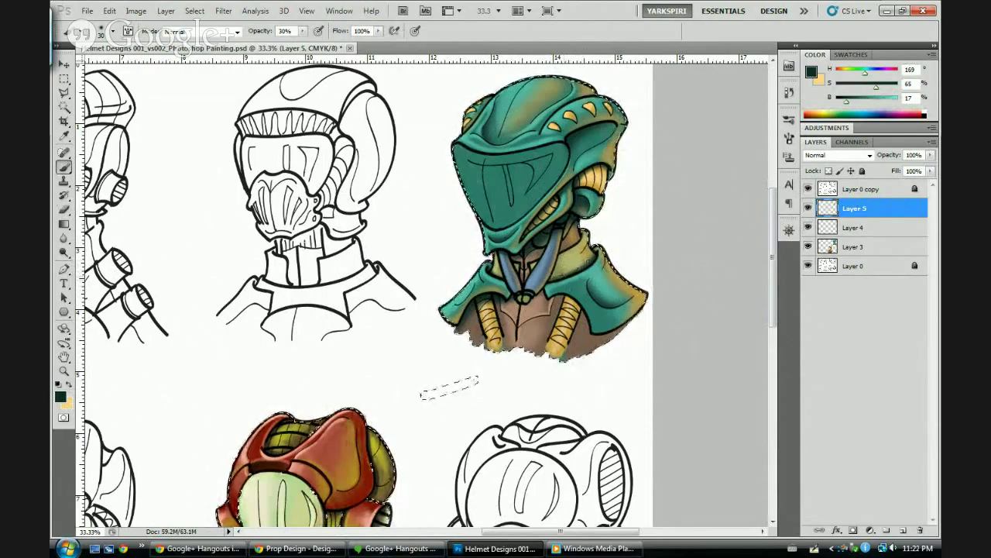
mouse_move(585, 228)
mouse_down()
mouse_move(628, 279)
mouse_move(576, 276)
mouse_move(632, 287)
mouse_move(565, 271)
mouse_move(627, 283)
mouse_move(570, 272)
mouse_move(584, 233)
mouse_move(549, 275)
mouse_move(586, 263)
mouse_move(620, 271)
mouse_move(595, 241)
mouse_move(566, 271)
mouse_move(582, 242)
mouse_move(629, 293)
mouse_move(593, 250)
mouse_move(590, 260)
mouse_move(627, 283)
mouse_move(587, 236)
mouse_move(582, 253)
mouse_move(612, 267)
mouse_move(588, 252)
mouse_move(562, 265)
mouse_up()
key(e)
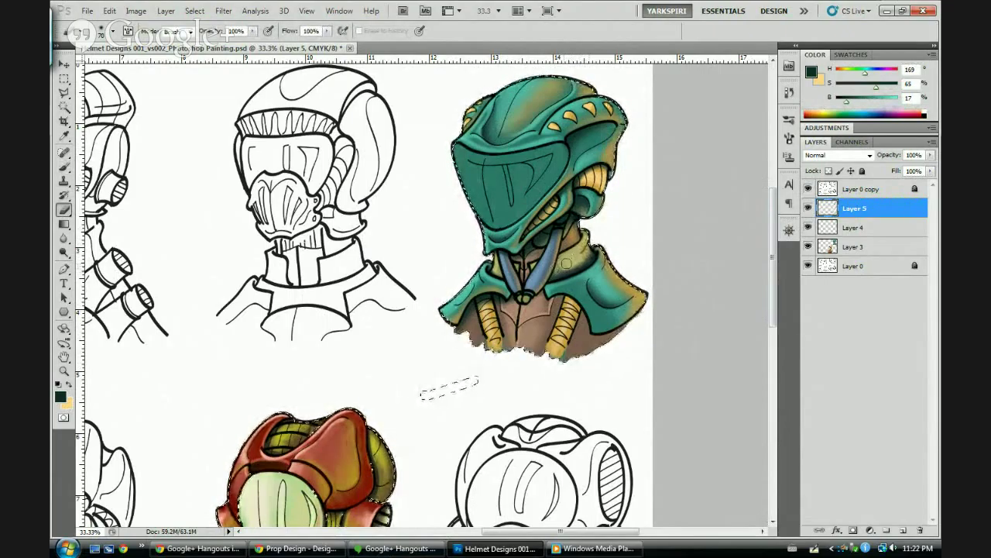
mouse_move(567, 263)
mouse_down()
mouse_move(583, 254)
mouse_move(559, 269)
mouse_up()
key(3)
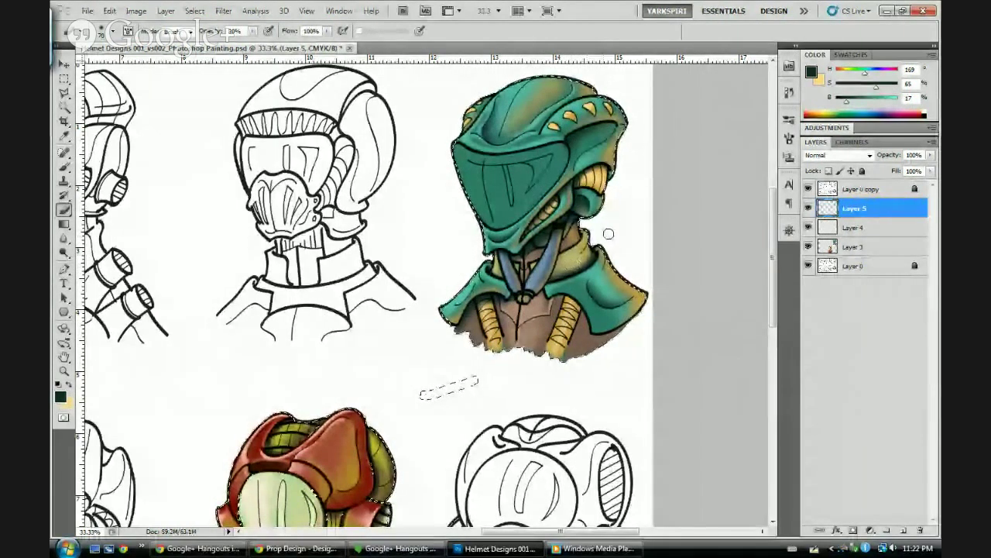
Deepen the collar shadow beside the blue neck tube with a 25 px brush and soften it with a 45 px eraser at 30% opacity
key(b)
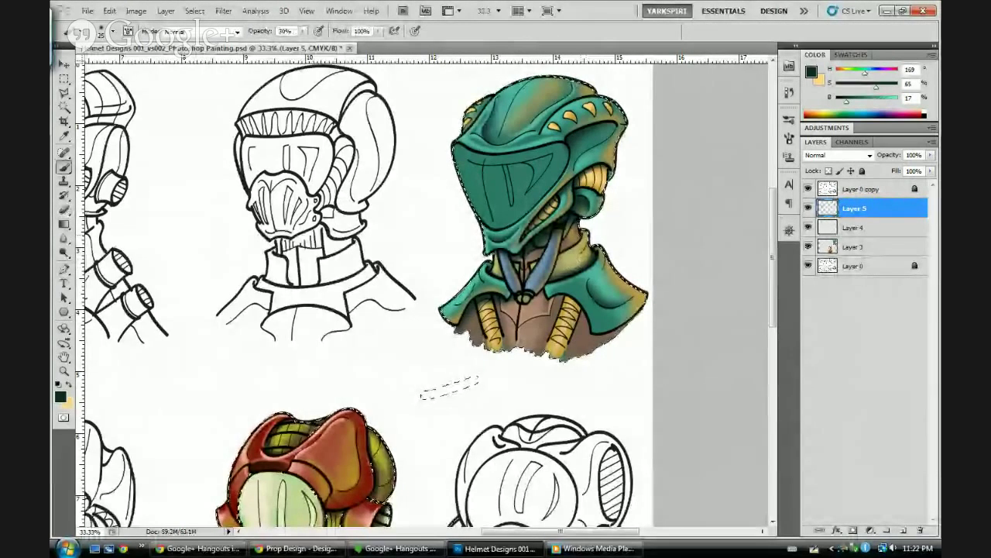
key(bracketleft)
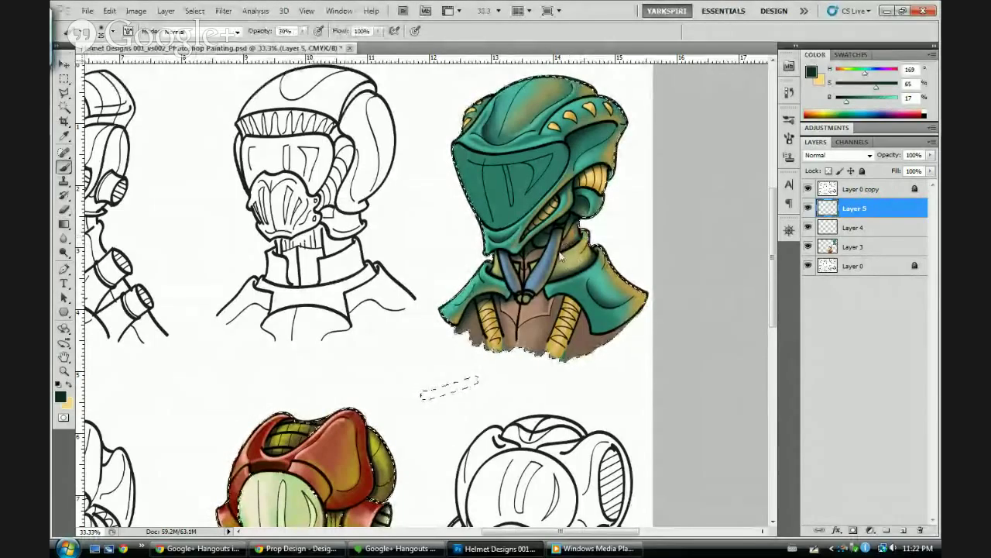
key(e)
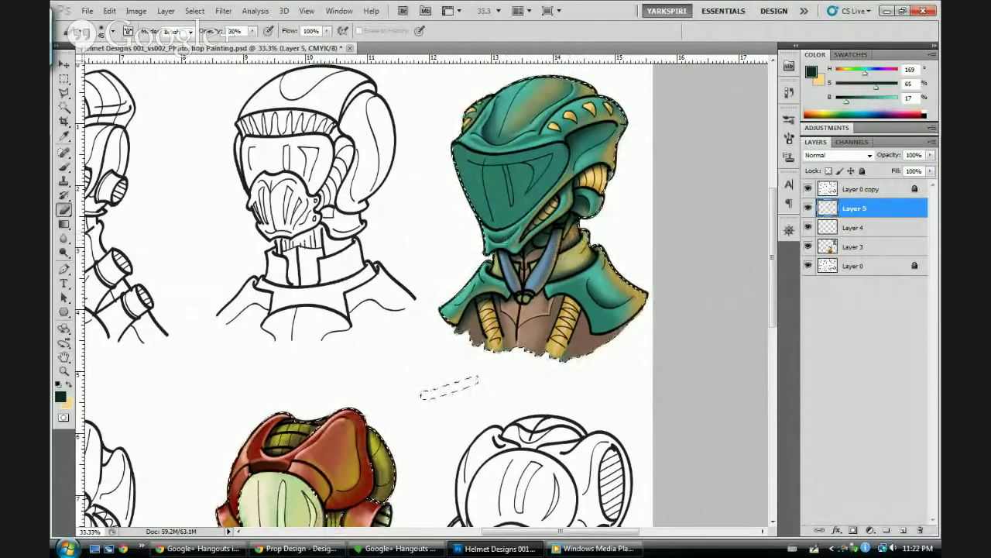
Shade the neck area between the blue tubes with a 15 px brush and refine it with a 20 px eraser at 30% opacity
key(b)
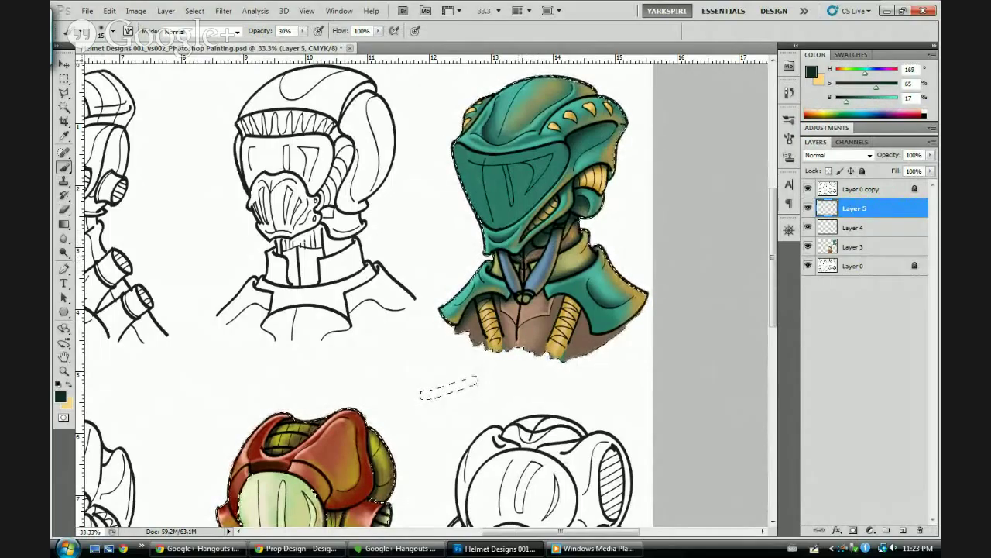
key(e)
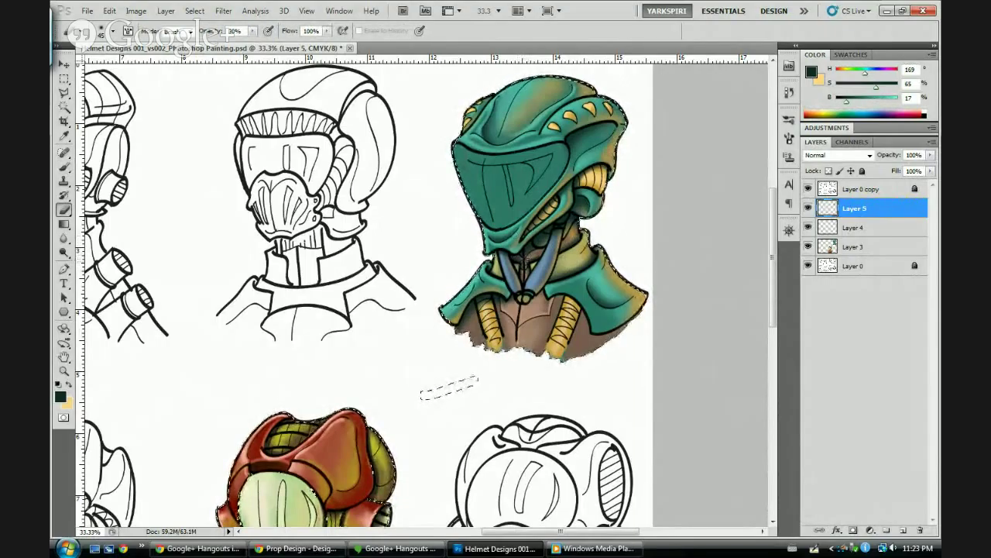
key(bracketleft)
key(bracketleft)
key(bracketleft)
key(bracketleft)
key(bracketleft)
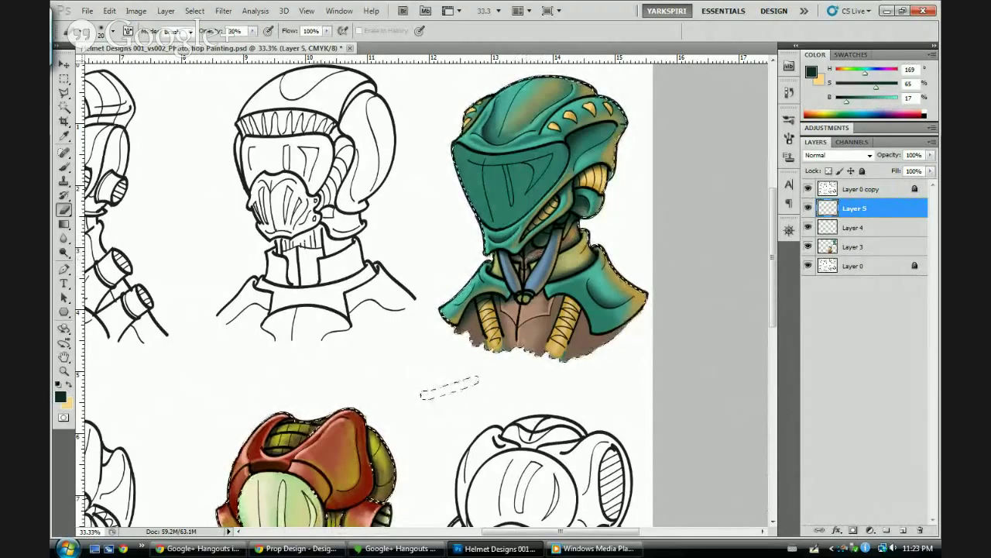
Shade the near yellow chest tube and the brown chest beneath the cape in dark teal, enlarging the brush from 15 px up to 100 px
key(b)
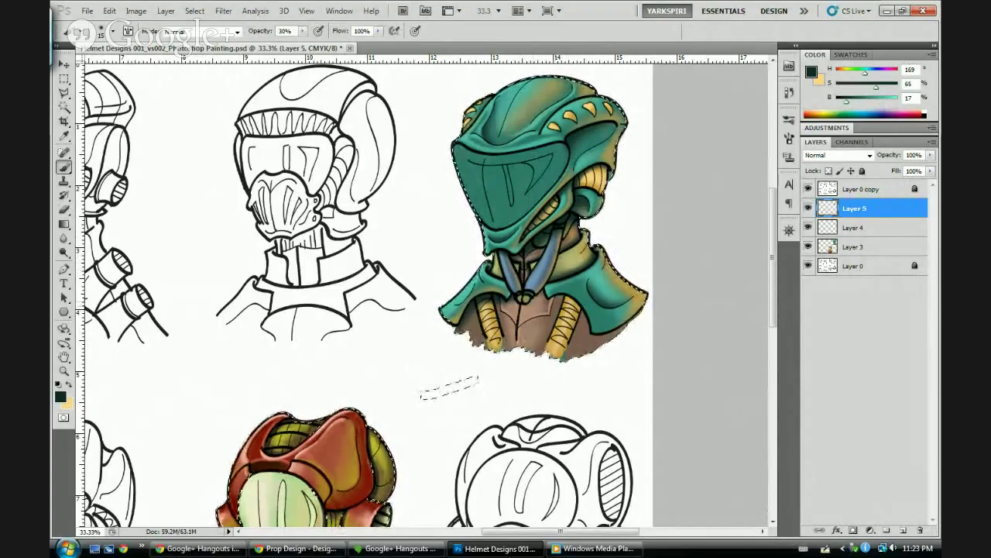
key(bracketright)
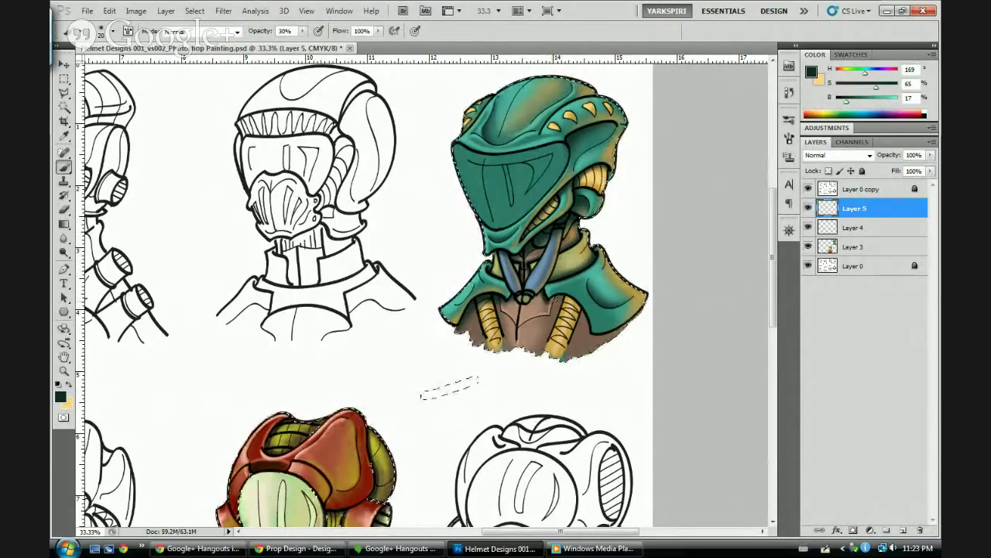
key(bracketright)
key(bracketright)
key(bracketright)
key(bracketright)
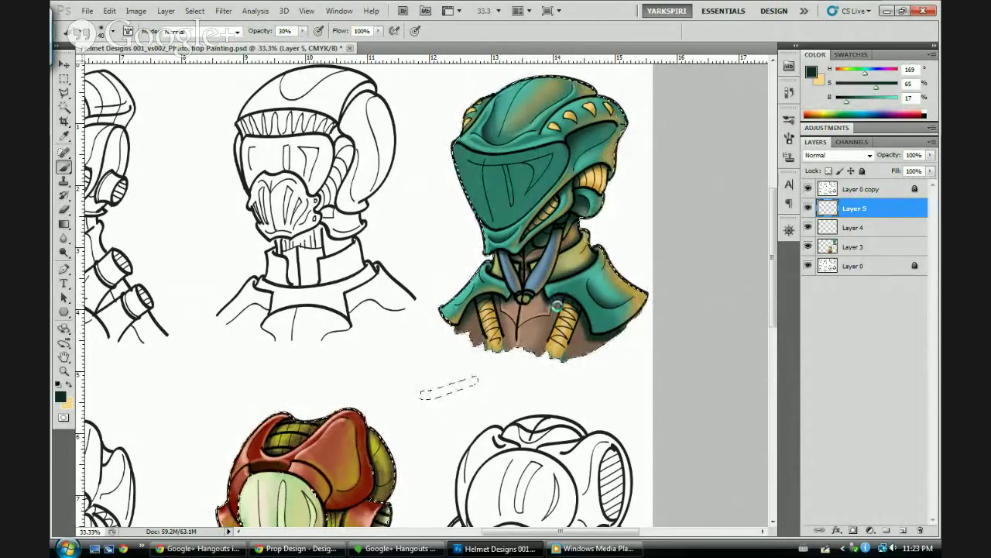
key(bracketright)
key(bracketright)
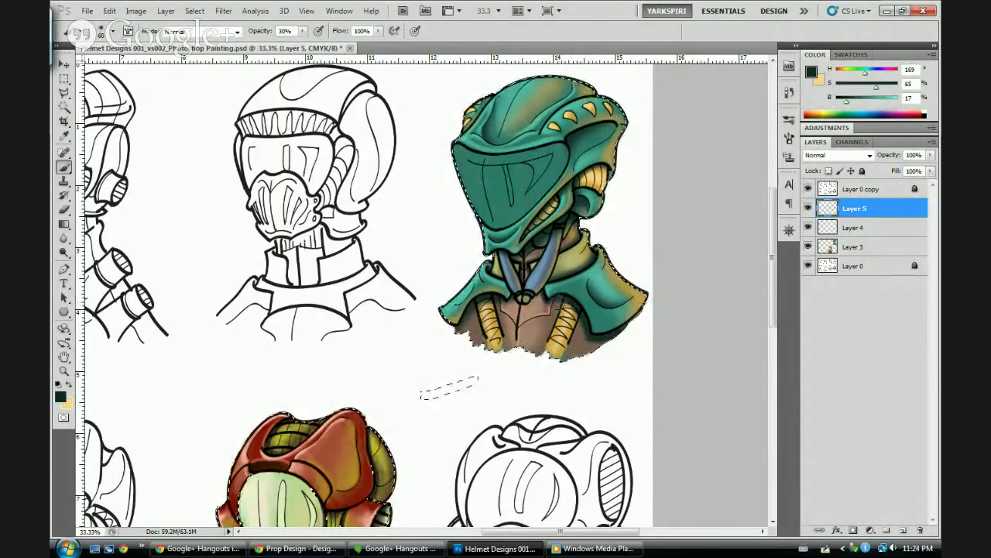
key(bracketright)
key(bracketright)
key(bracketright)
key(bracketright)
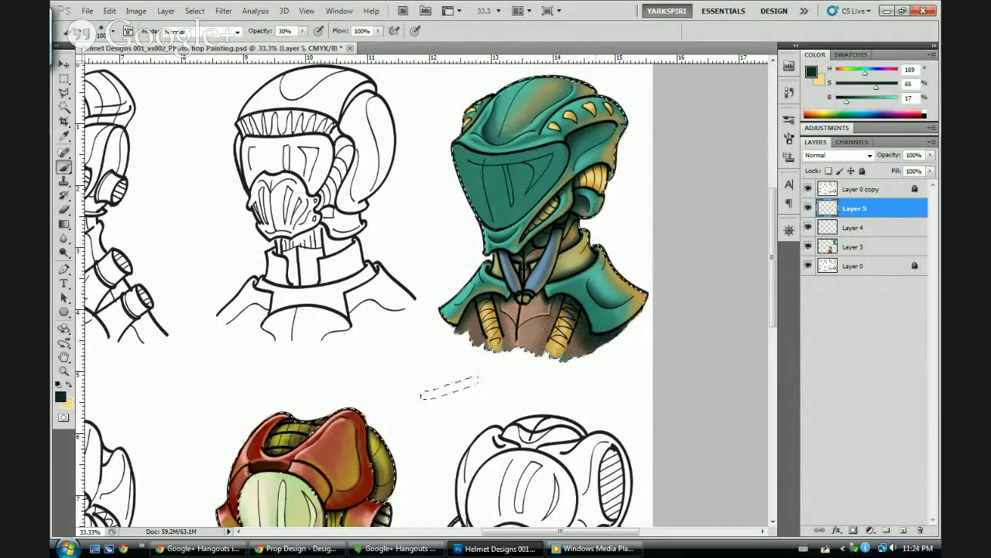
Soften the chest and tube shading under the cape with a 30% opacity eraser at 150 px and 60 px
key(e)
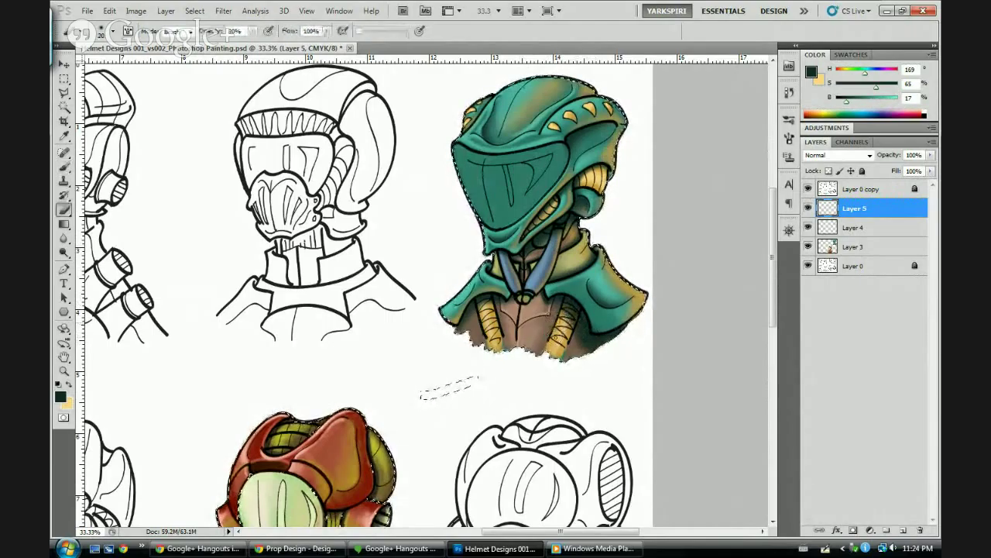
key(])
key(])
key(])
key(])
key(])
key(])
key(])
key(])
key(])
key(])
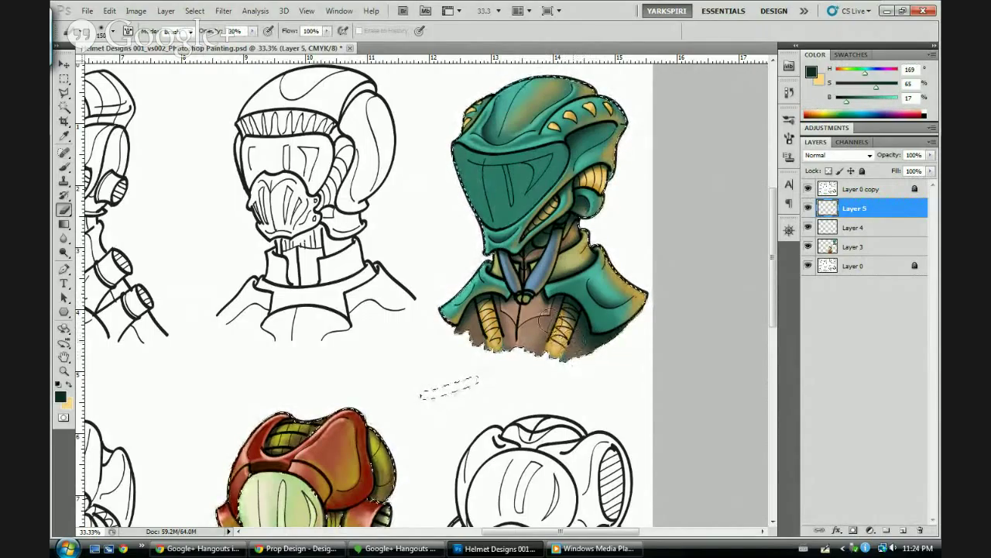
key(bracketleft)
key(bracketleft)
key(bracketleft)
key(bracketleft)
key(bracketleft)
key(bracketleft)
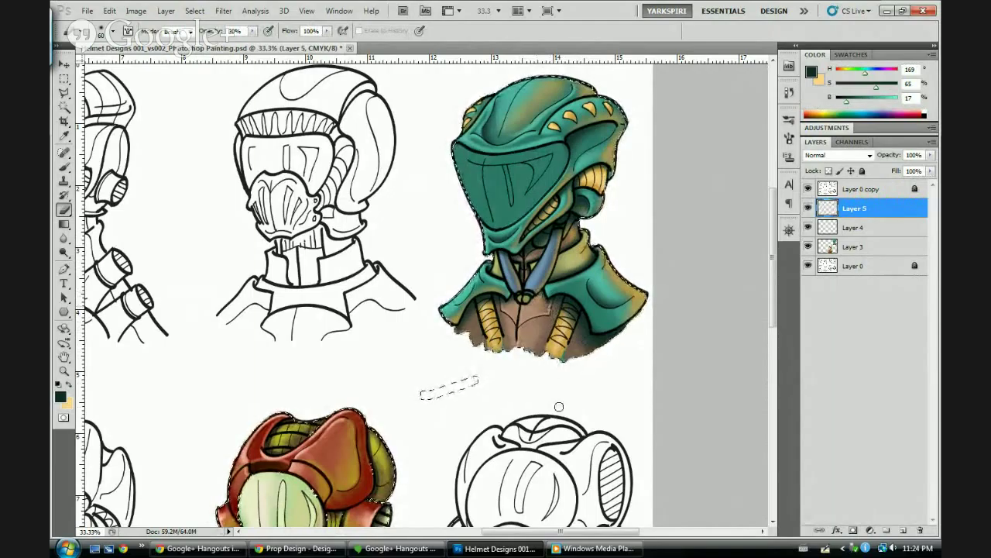
Compare the character with Layer 5 hidden and shown, and review the overall painting at 25% zoom
click(808, 209)
click(808, 209)
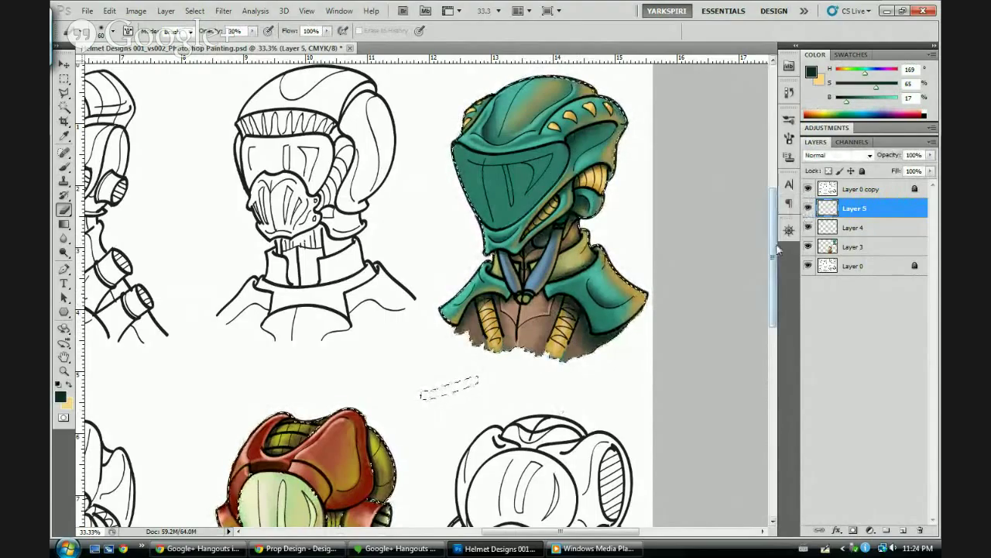
key(ctrl+minus)
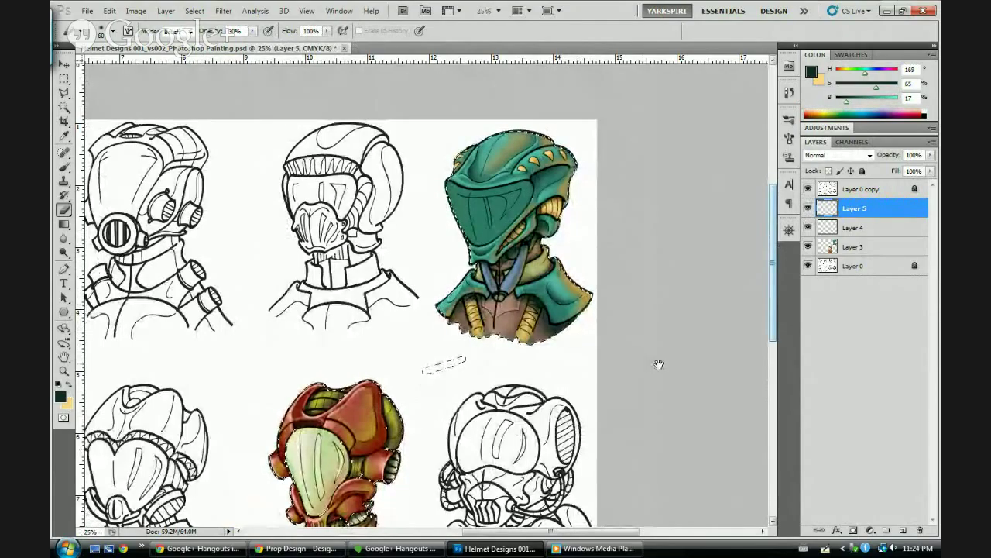
drag(658, 364, 666, 337)
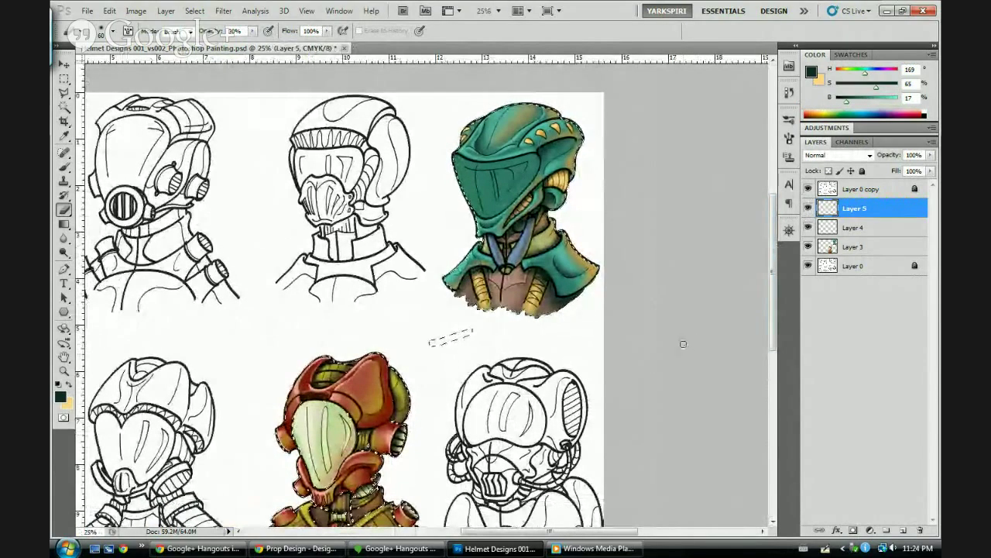
key(ctrl+d)
key(ctrl+plus)
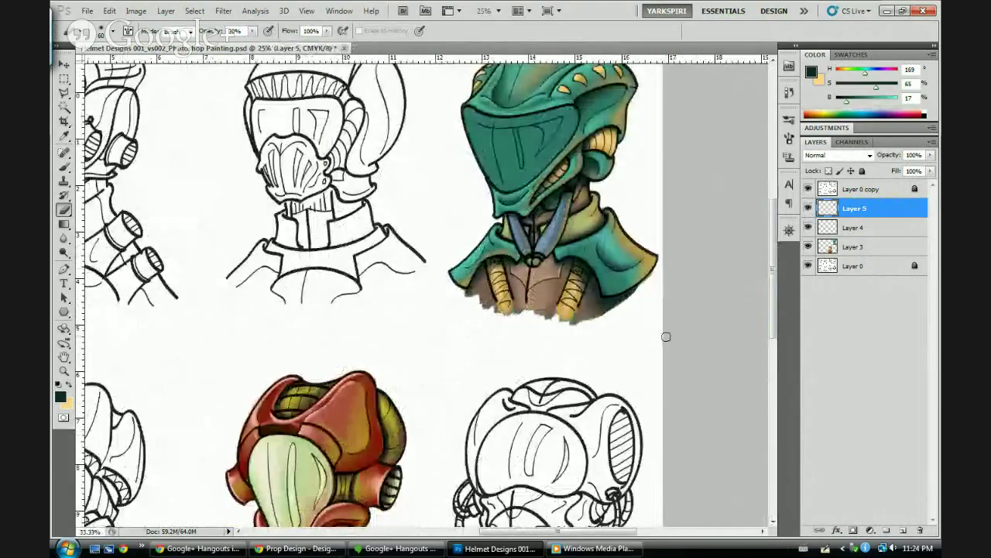
drag(689, 295, 686, 350)
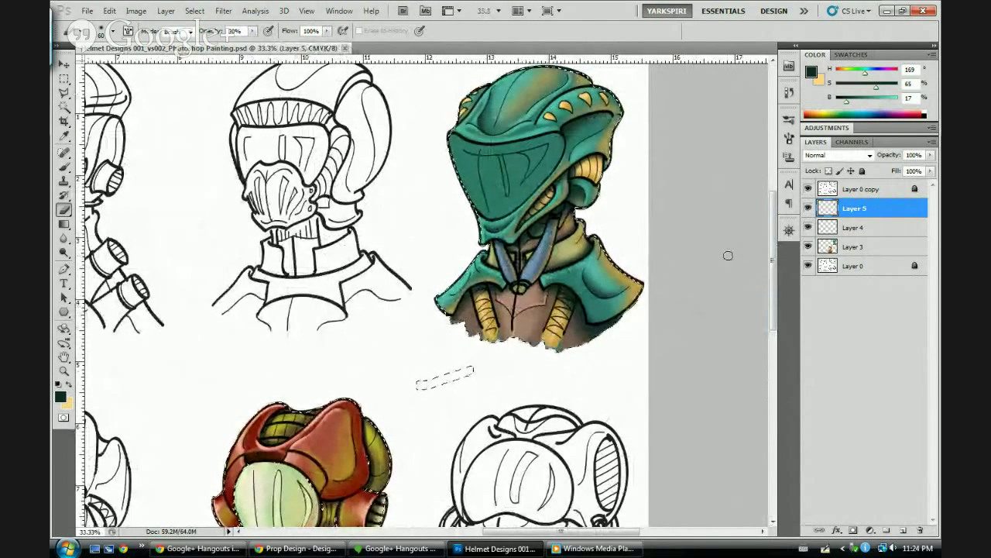
Set the foreground color to a very dark green (H 86, S 65, B 11) and add a new layer above Layer 5 for brushwork at 100% opacity
mouse_move(847, 102)
mouse_down()
mouse_move(861, 75)
mouse_move(852, 106)
mouse_move(845, 112)
mouse_move(843, 102)
mouse_up()
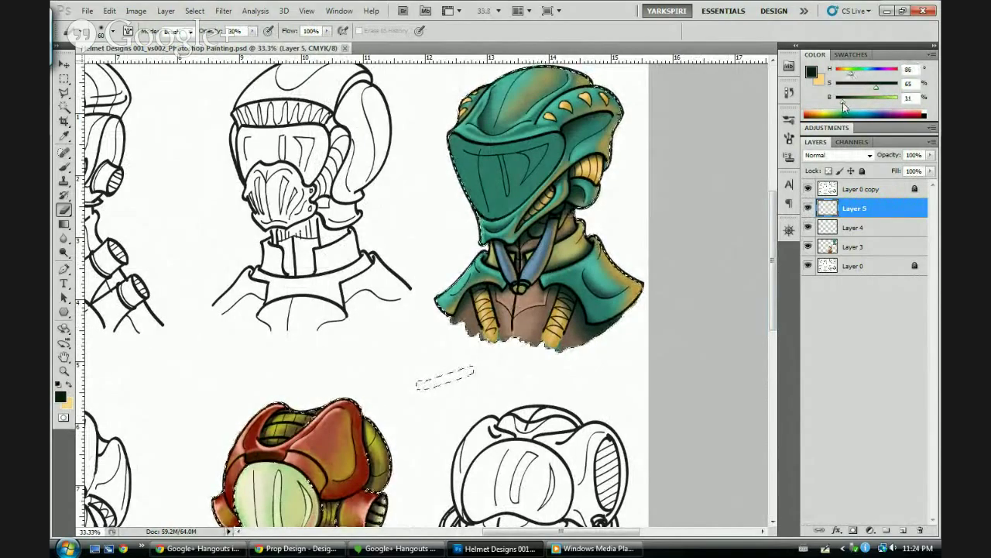
key(b)
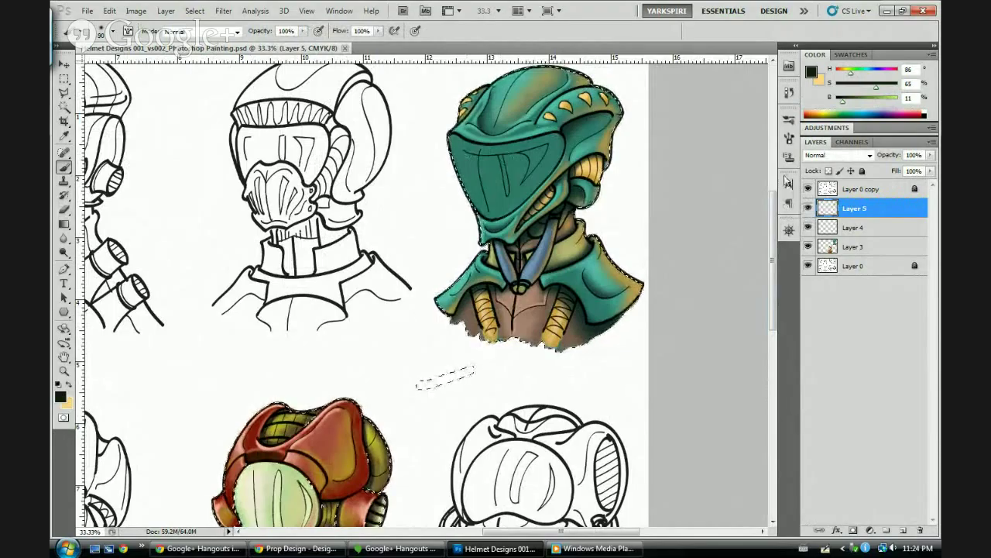
key(ctrl+shift+n)
key(Return)
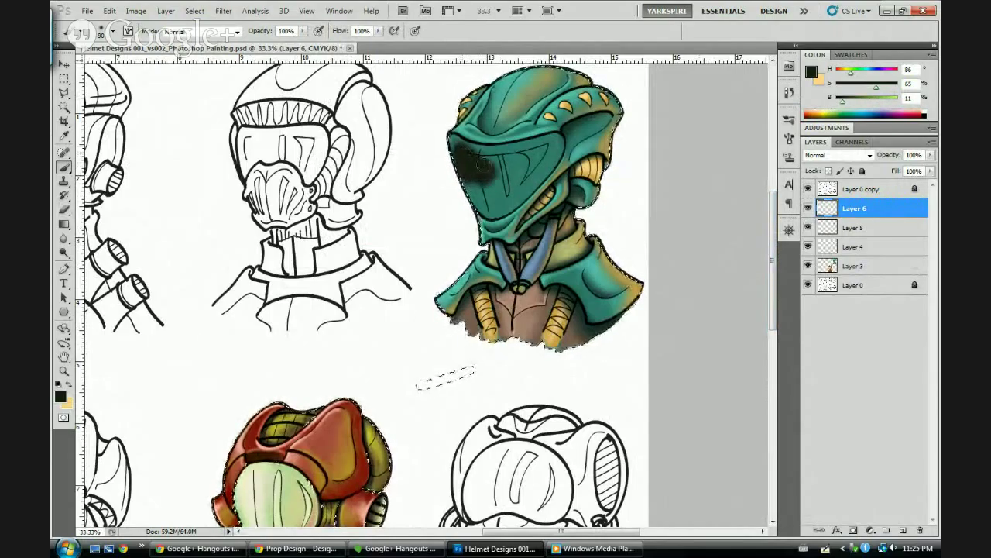
Fill the teal helmet's visor on Layer 6 with very dark green at 100% opacity, varying the brush between 35 and 80 px
drag(460, 150, 447, 125)
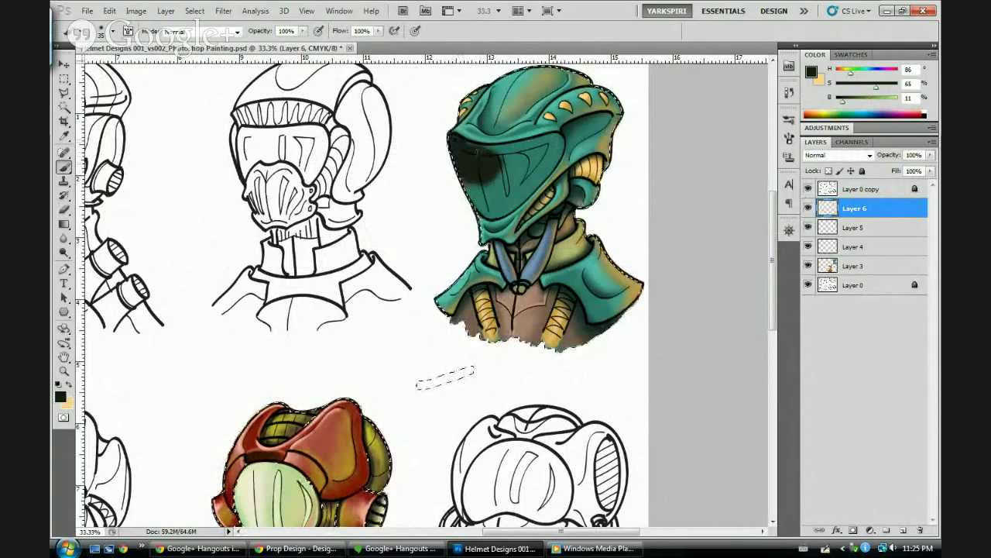
key(])
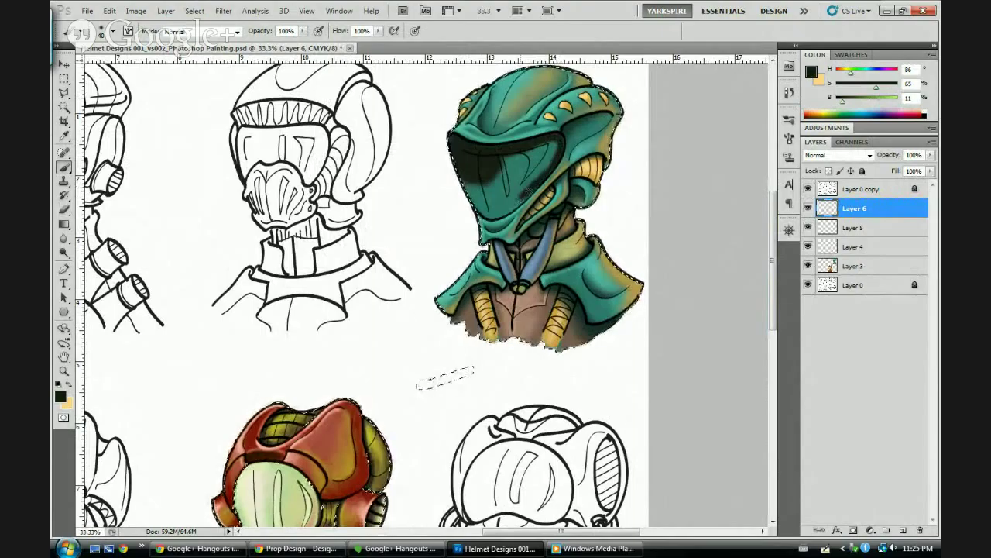
drag(486, 210, 500, 207)
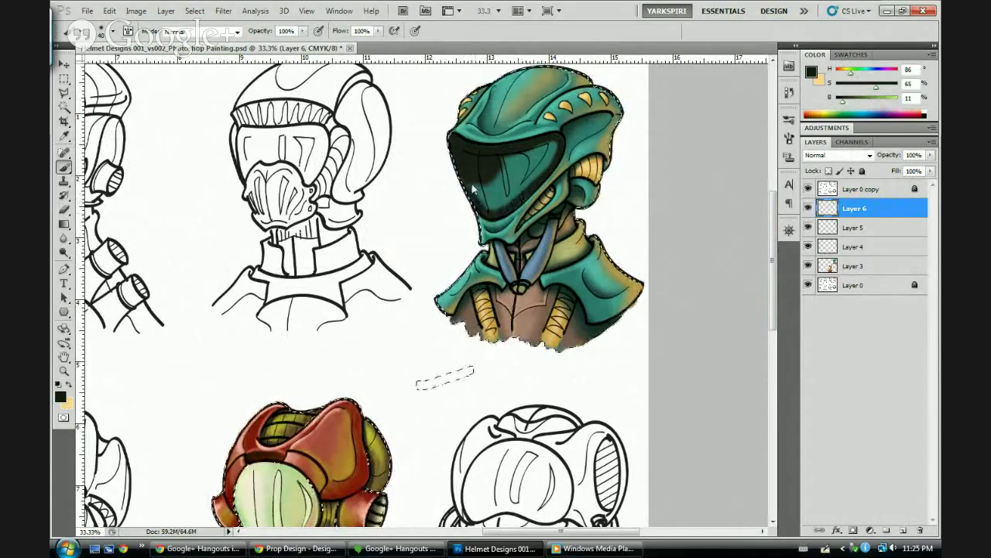
key(bracketright)
key(bracketright)
key(bracketright)
key(bracketright)
drag(469, 176, 482, 202)
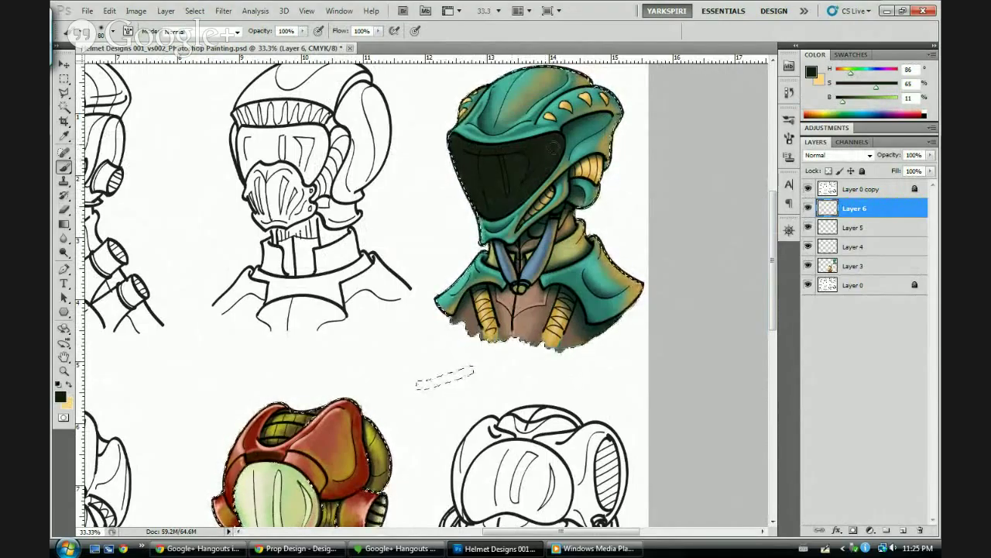
key(bracketleft)
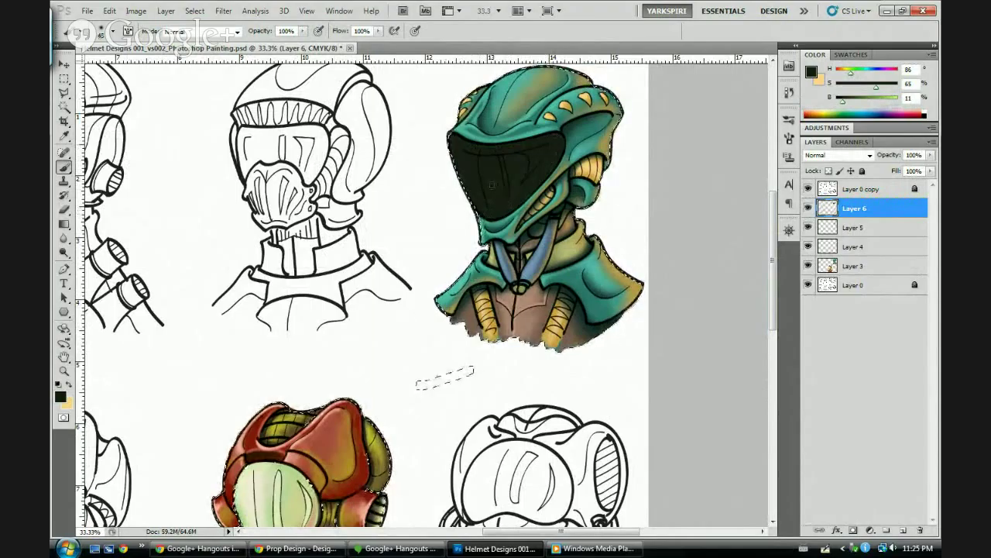
Switch to the Eraser and set its size to 30 px
key(e)
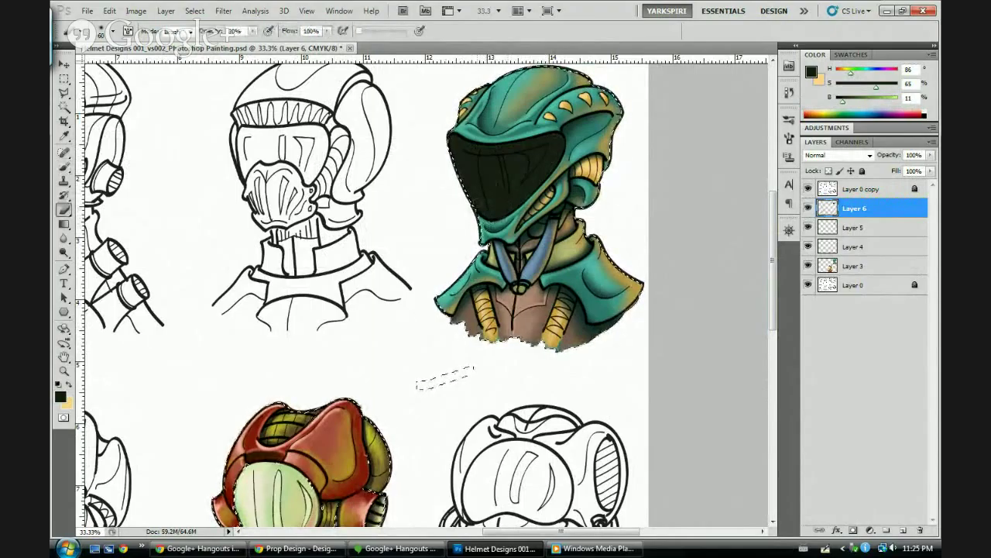
key(bracketleft)
key(bracketleft)
key(bracketleft)
key(bracketleft)
key(bracketleft)
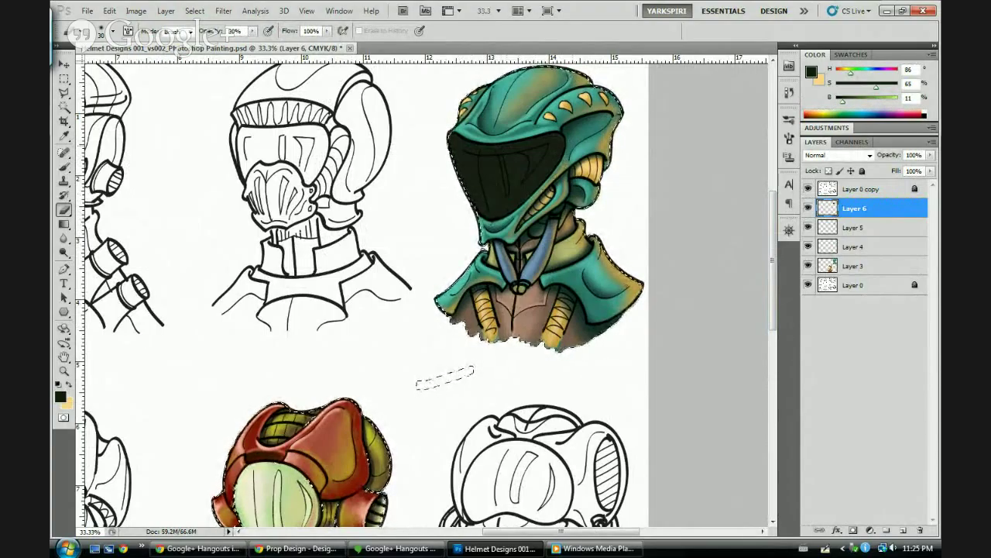
Return to the Brush and sample the helmet's light teal (H 169, S 56, B 71) beside the visor as the foreground color
key(b)
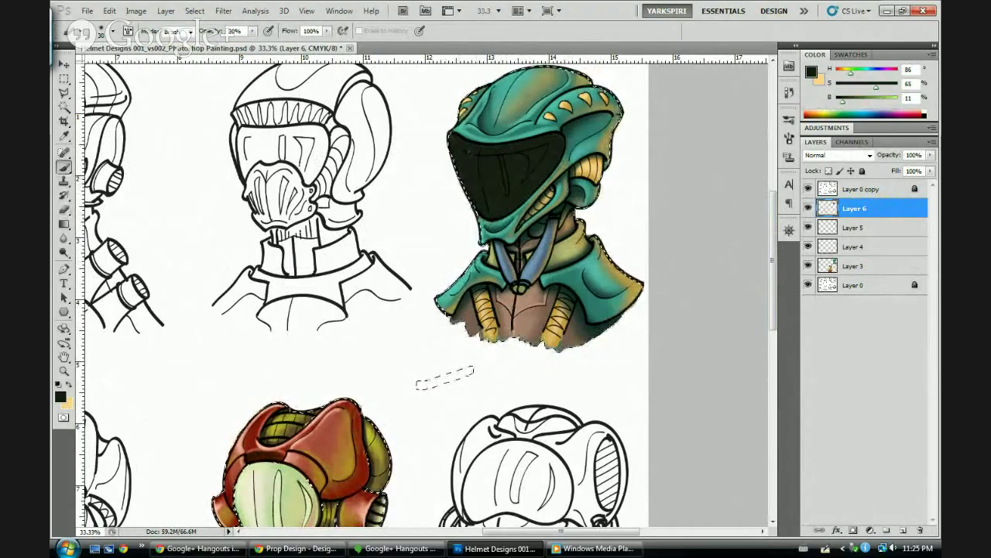
drag(850, 103, 883, 103)
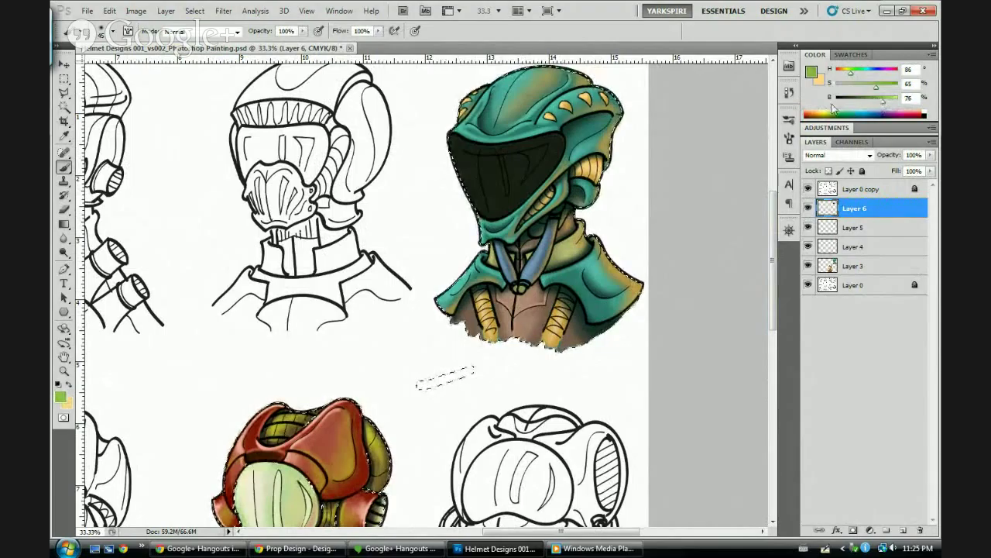
alt+click(572, 140)
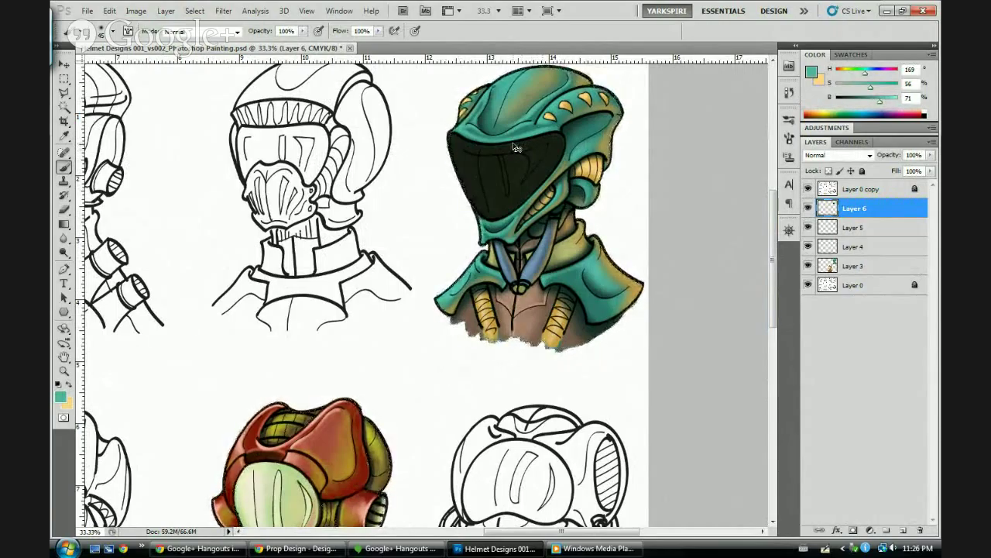
key(ctrl+plus)
drag(719, 210, 680, 320)
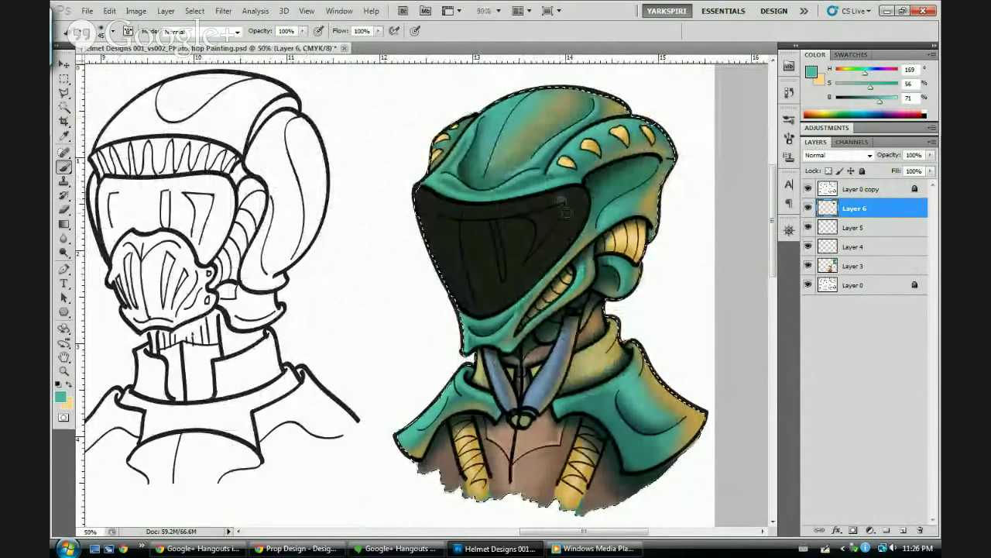
Try teal highlights along the visor's ear-side edge with a 60 px brush at 100% opacity
key(bracketright)
key(bracketright)
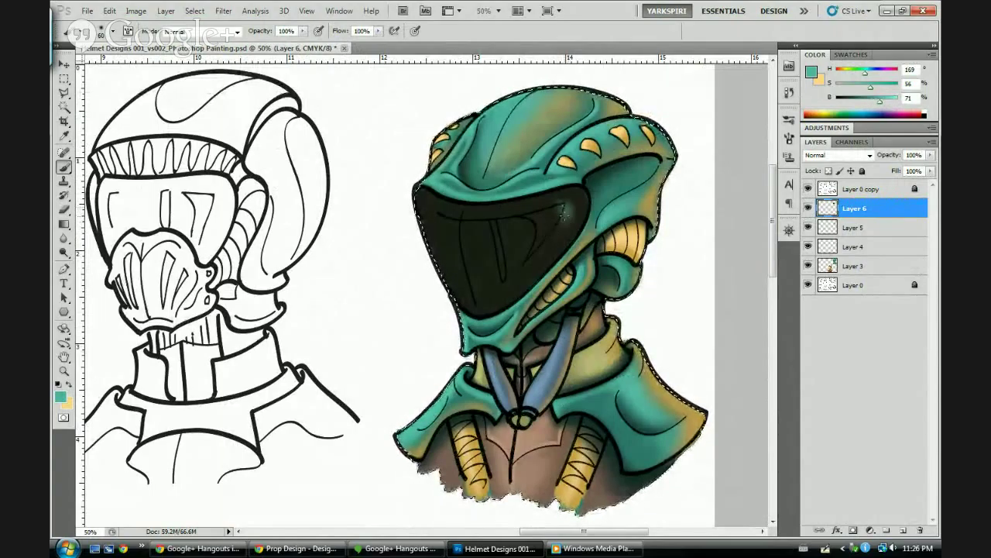
drag(563, 211, 545, 246)
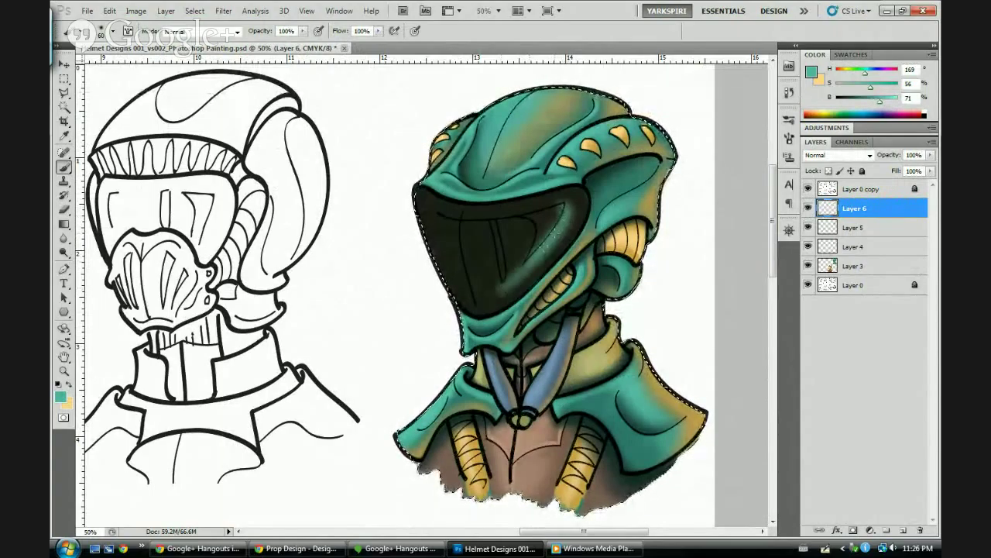
drag(569, 206, 558, 226)
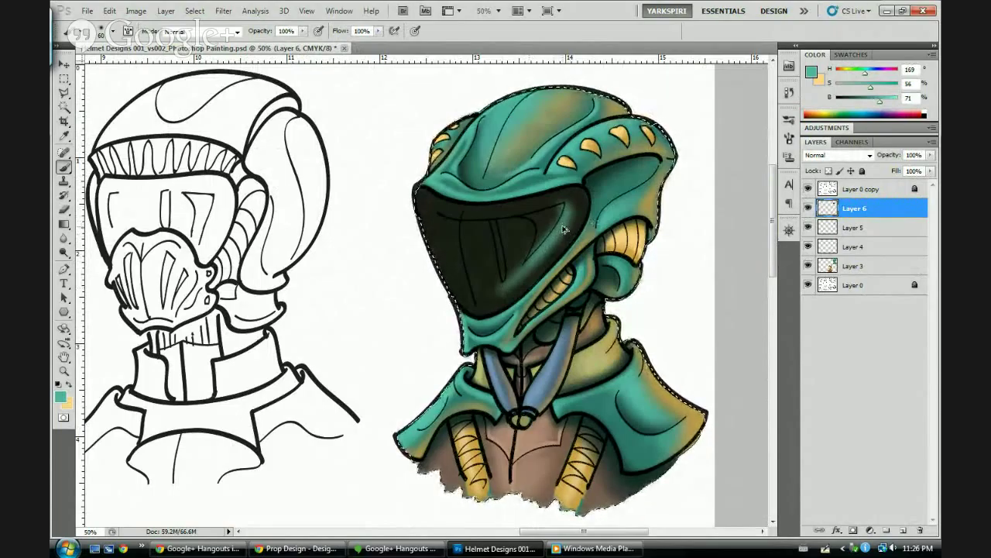
Undo the full-opacity teal highlight strokes on the visor
key(ctrl+alt+z)
key(ctrl+alt+z)
key(ctrl+alt+z)
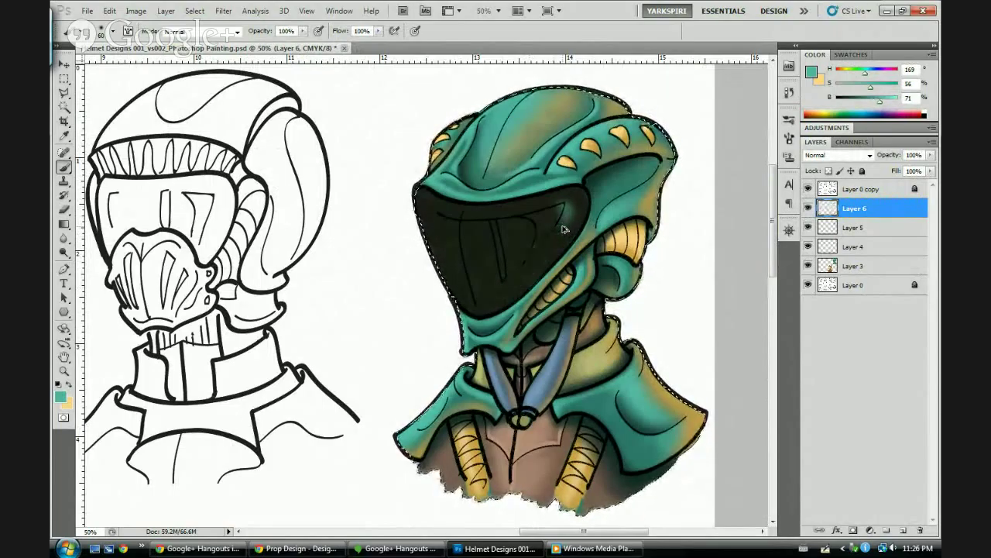
key(ctrl+alt+z)
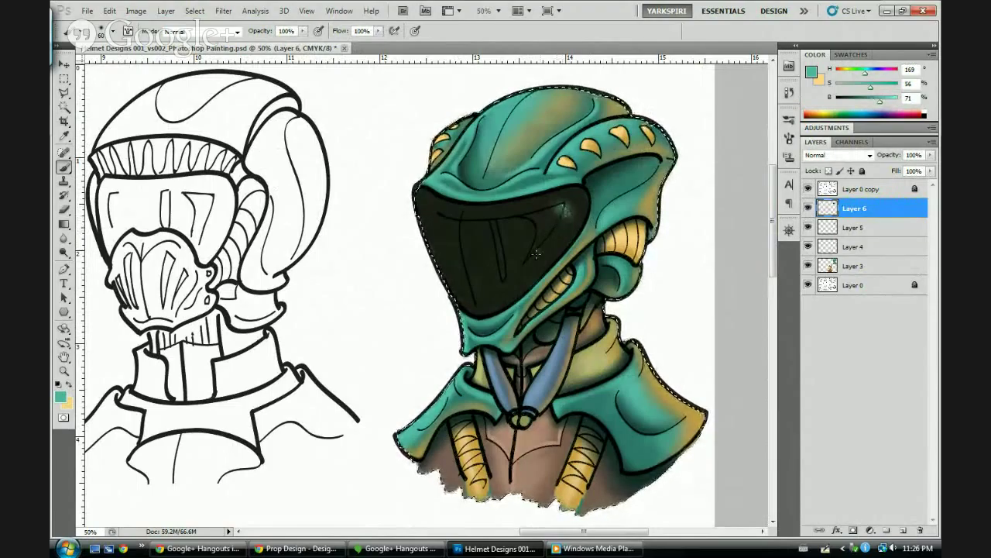
key(ctrl+alt+z)
key(ctrl+alt+z)
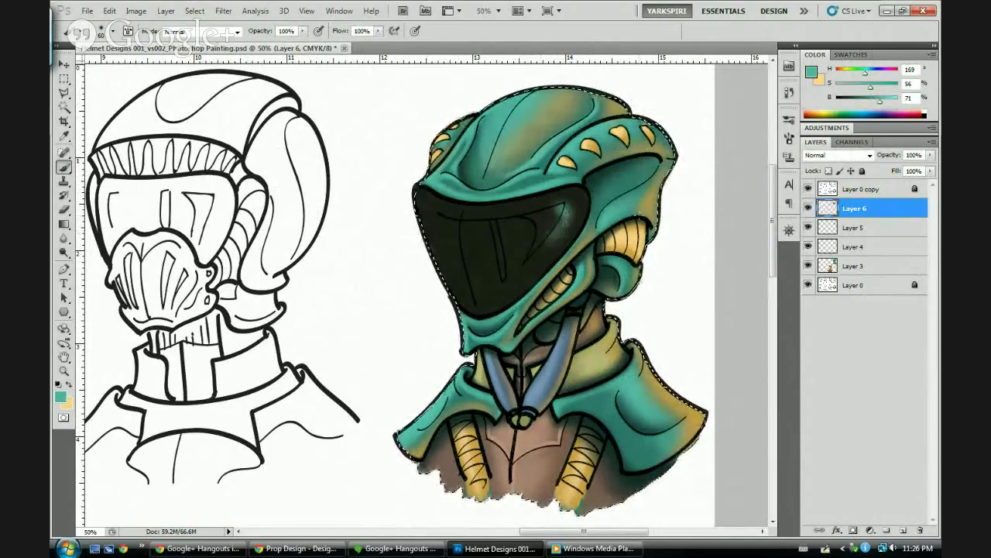
key(ctrl+alt+z)
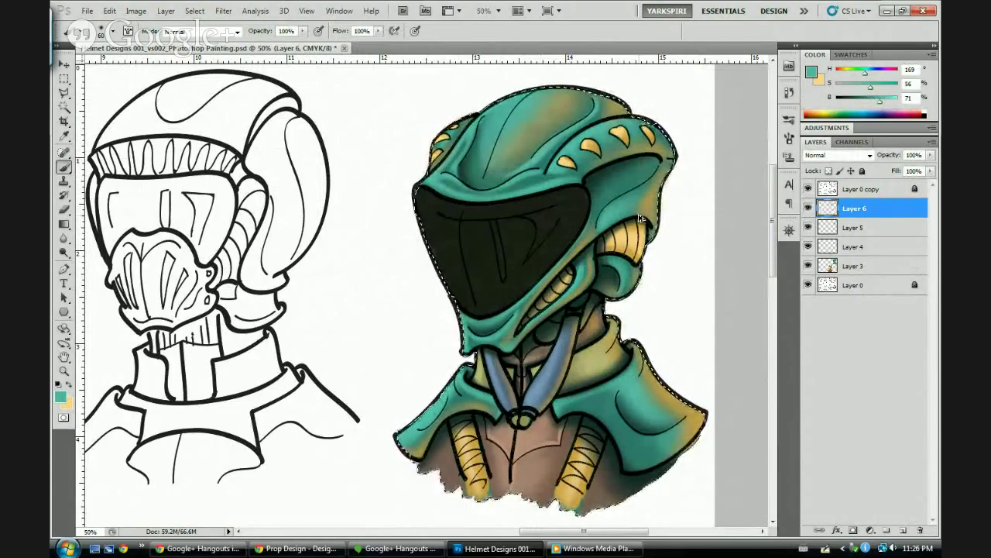
key(ctrl+alt+z)
key(ctrl+alt+z)
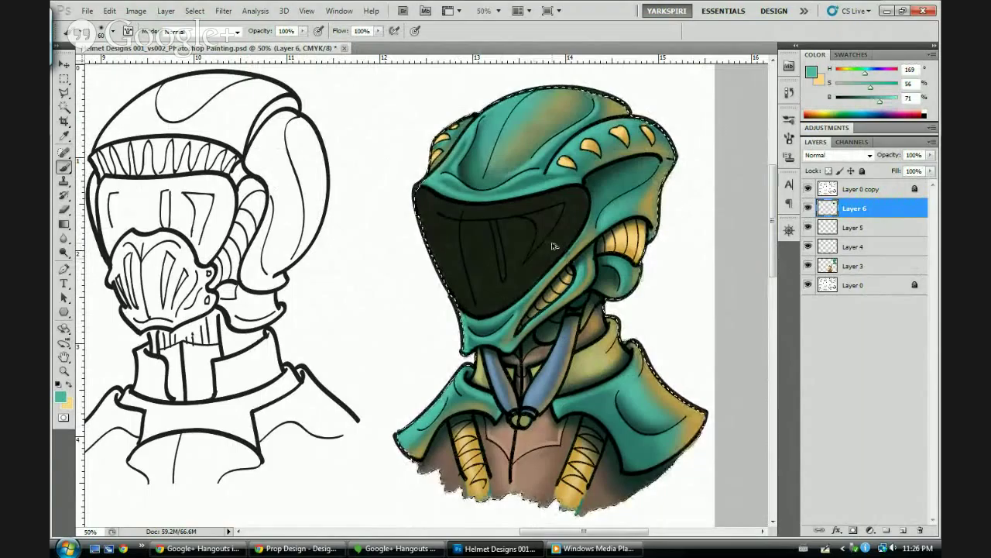
Glaze a soft teal reflection along the visor's ear-side edge and upper corner with the brush at 10% opacity
key(1)
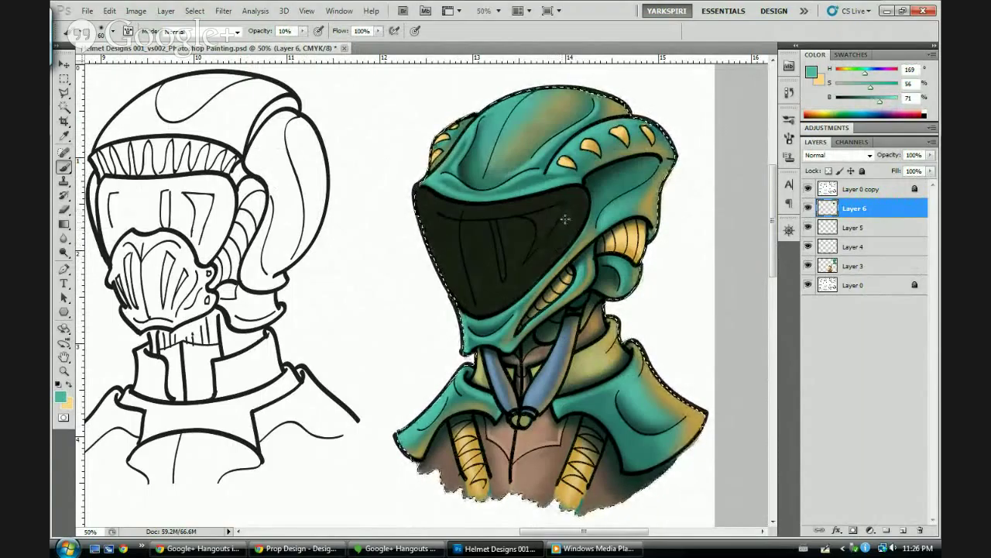
key(ctrl+z)
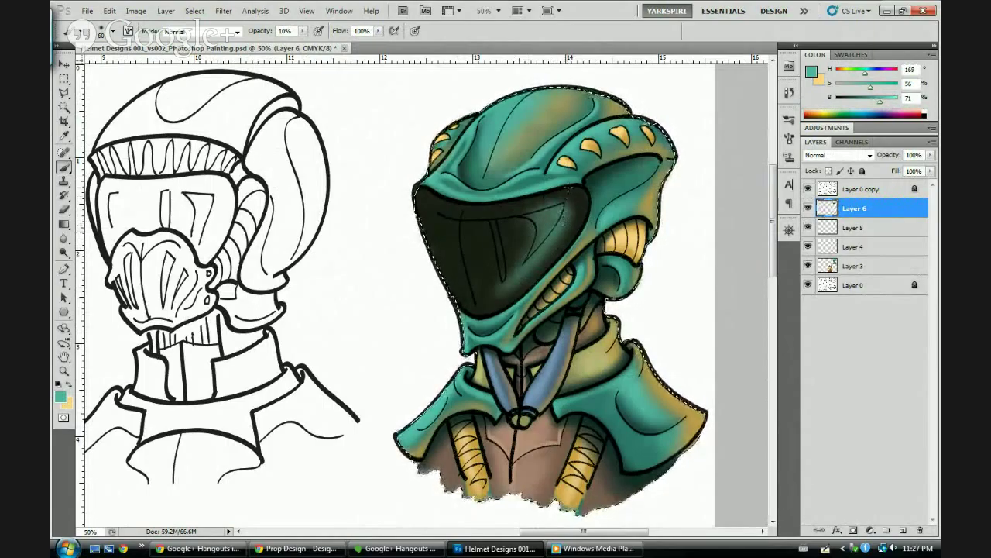
drag(569, 188, 568, 207)
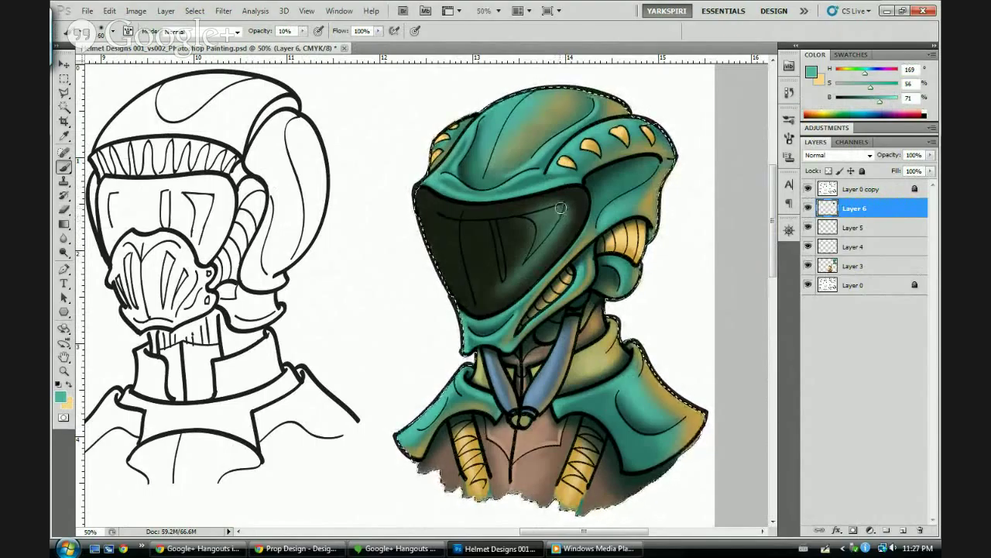
Broaden the teal reflection toward the visor's middle with a 100 px brush at 10% opacity, and compare Layer 6 hidden and shown
key(bracketright)
key(bracketright)
key(bracketright)
key(bracketright)
key(bracketright)
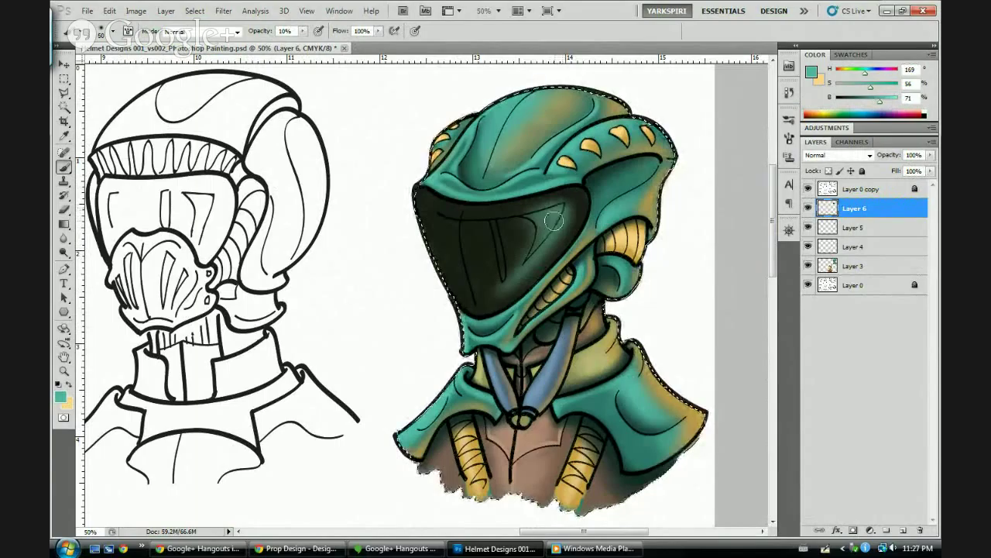
mouse_move(538, 221)
mouse_down()
mouse_move(540, 246)
mouse_move(497, 290)
mouse_move(559, 213)
mouse_up()
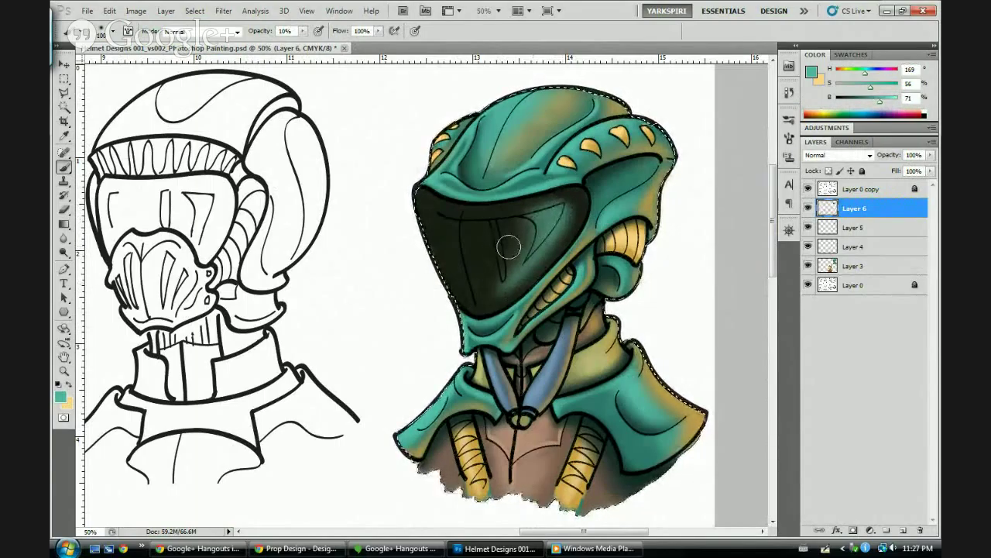
click(808, 209)
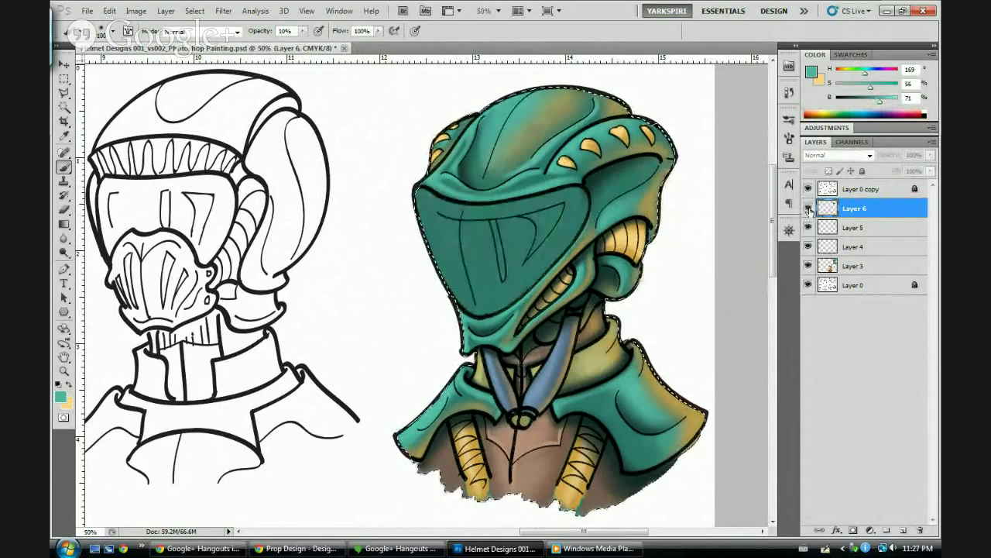
click(808, 209)
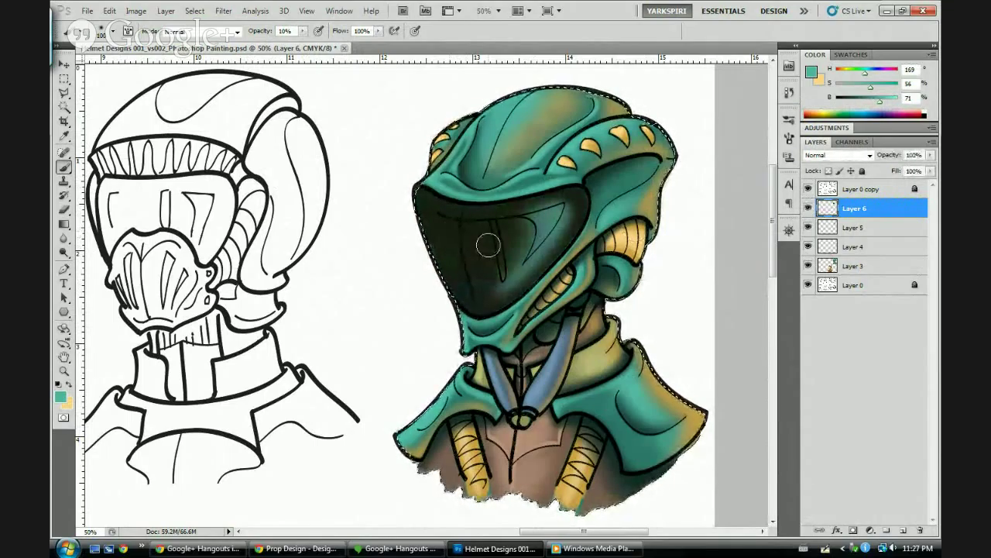
Sample the visor's dark green (H 96, S 36, B 14) and tone down the middle of the visor with an 80 px brush
key(x)
alt+click(519, 230)
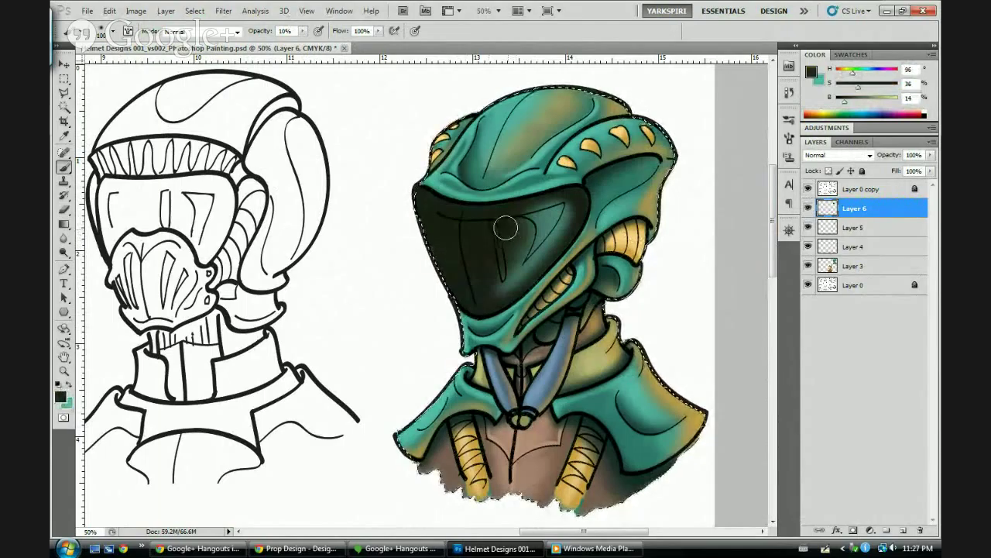
key(bracketleft)
key(bracketleft)
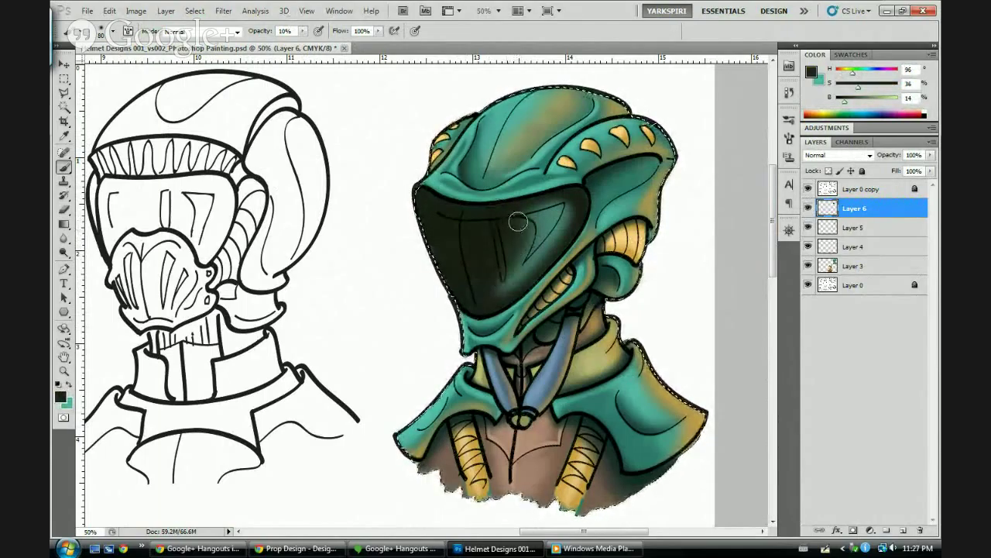
drag(518, 221, 519, 224)
Darken the visor around the inner reflection line with a 35 px brush at 30% opacity to sharpen the reflection's edge
key(bracketleft)
key(bracketleft)
key(bracketleft)
key(bracketleft)
key(bracketleft)
key(bracketleft)
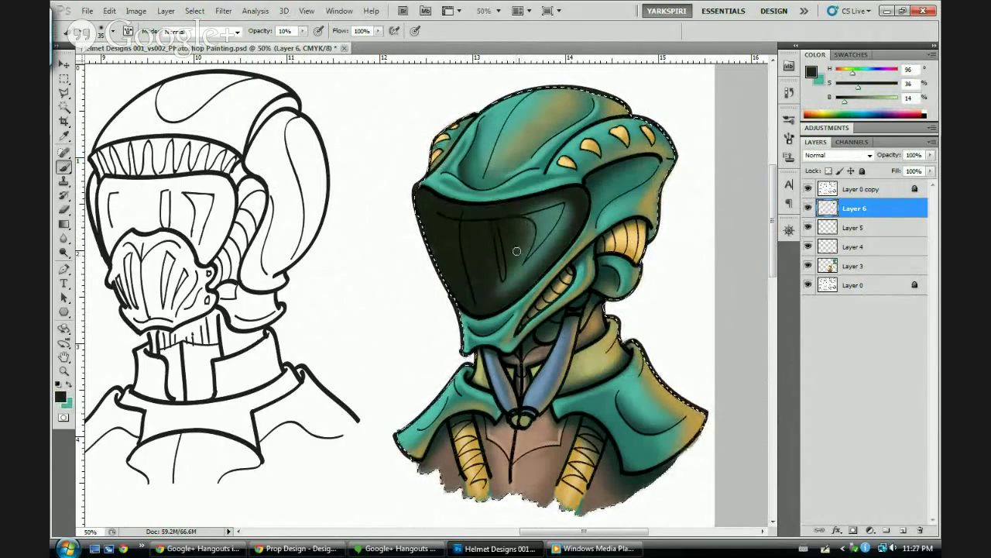
key(3)
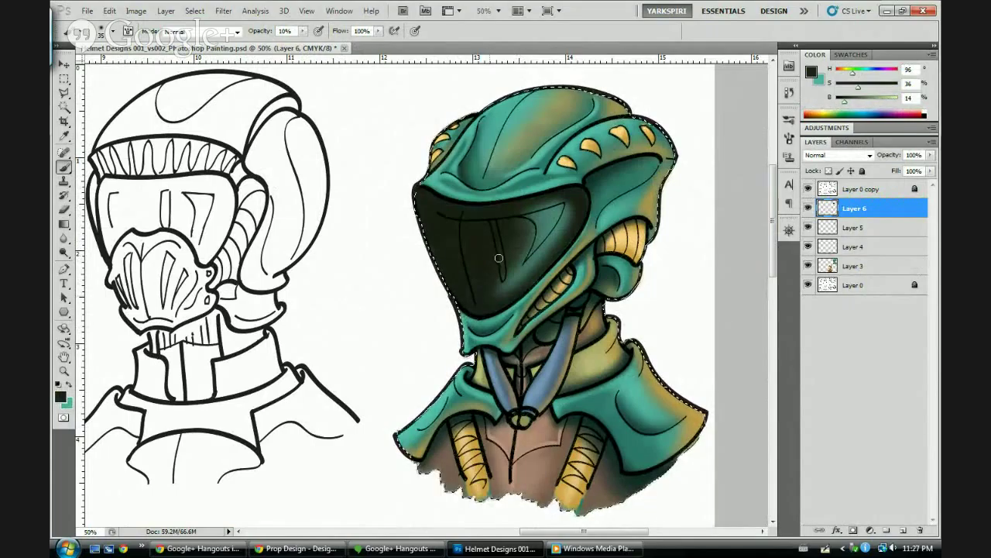
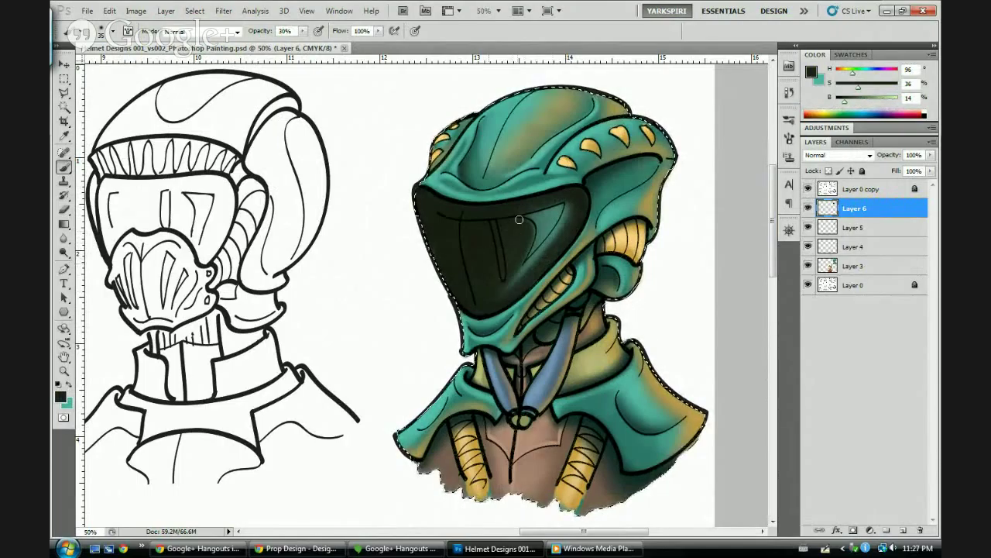
Sample the helmet's teal (H 169, S 56, B 71) and strengthen the visor's reflection and upper corner with 25 to 45 px strokes at 30% opacity
alt+click(589, 227)
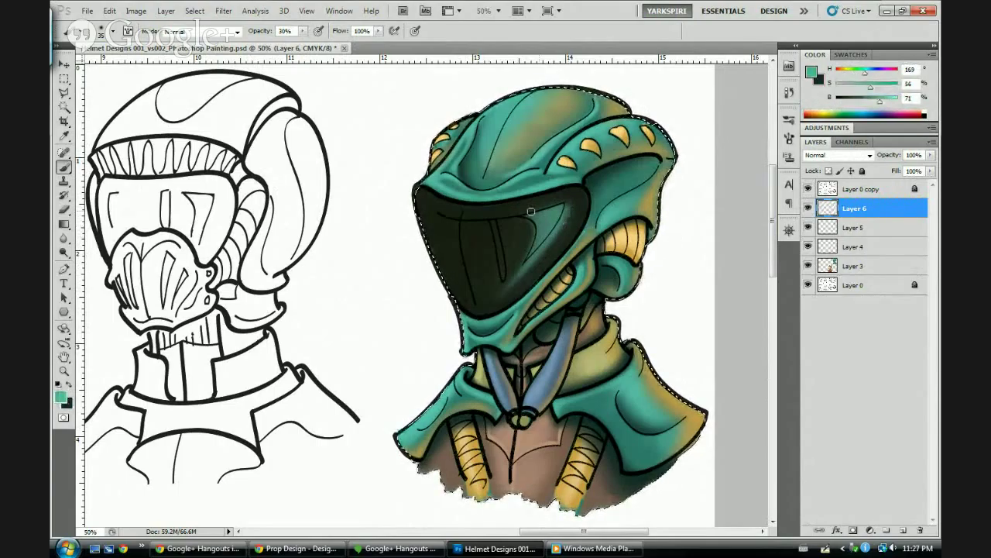
key(bracketleft)
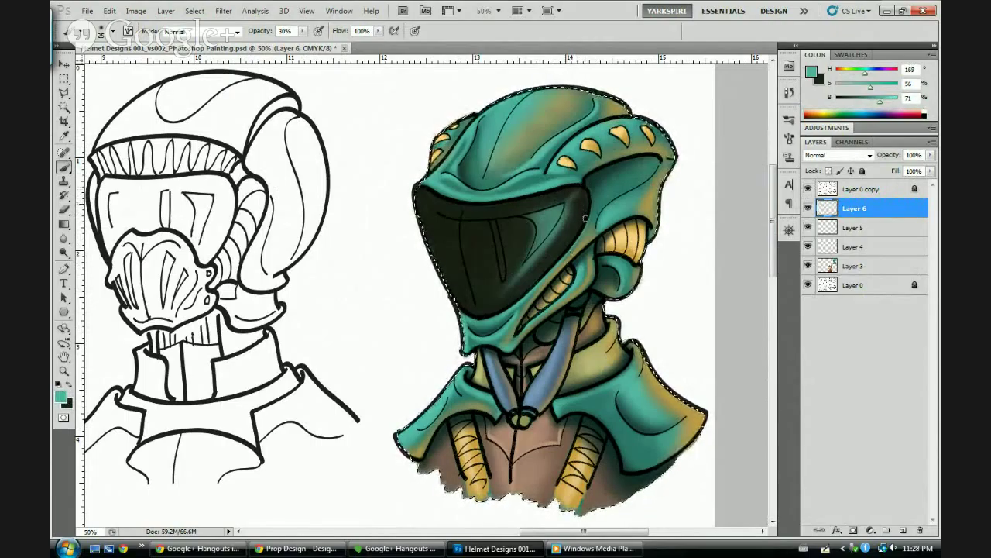
key(bracketright)
key(bracketright)
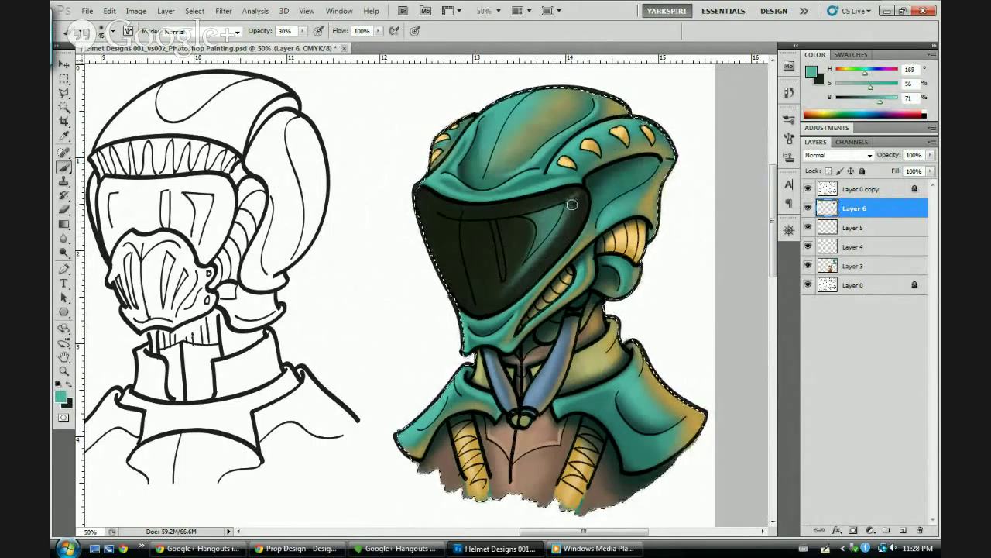
drag(569, 204, 593, 186)
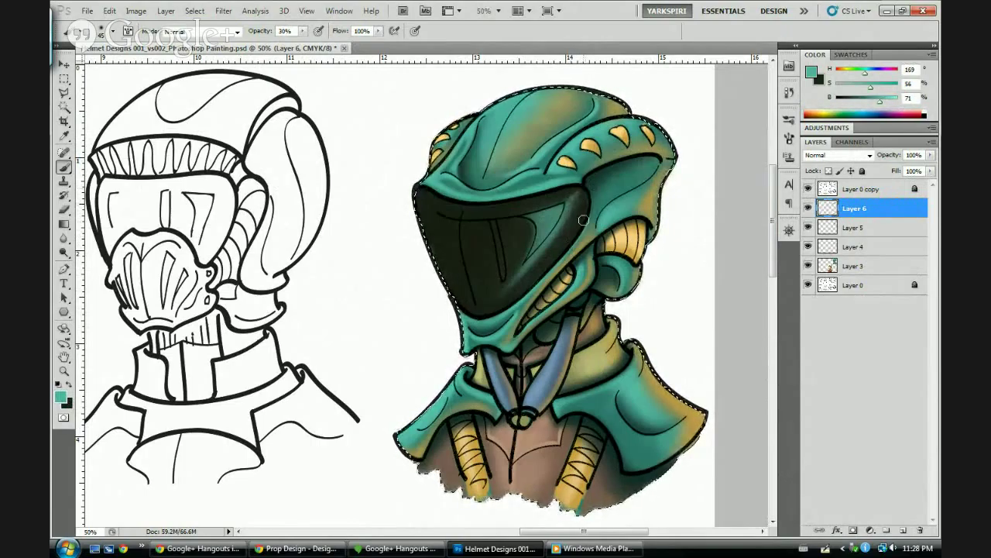
Try a thin teal rim highlight along the visor's outer edge with a 20 px brush at 30% opacity
key(bracketleft)
key(bracketleft)
key(bracketleft)
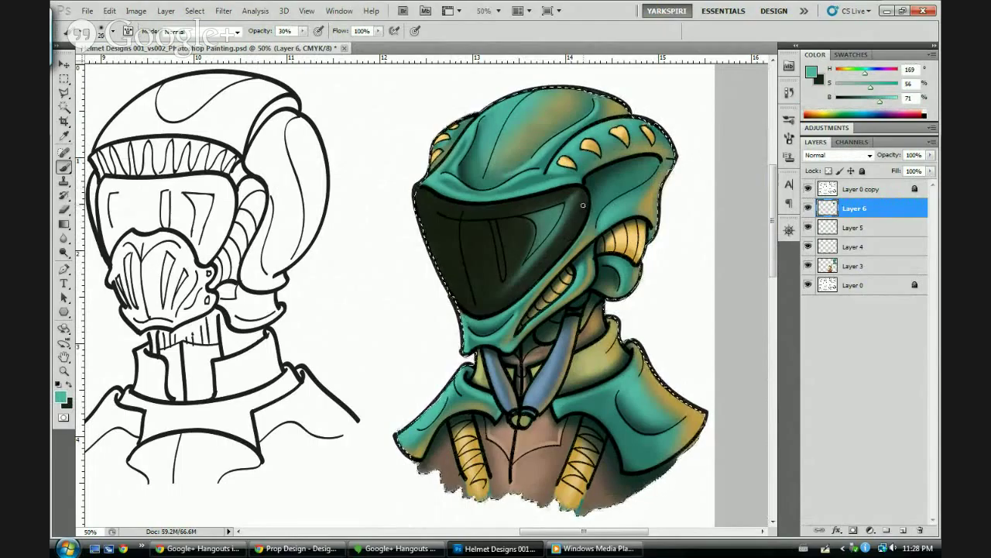
key(ctrl+z)
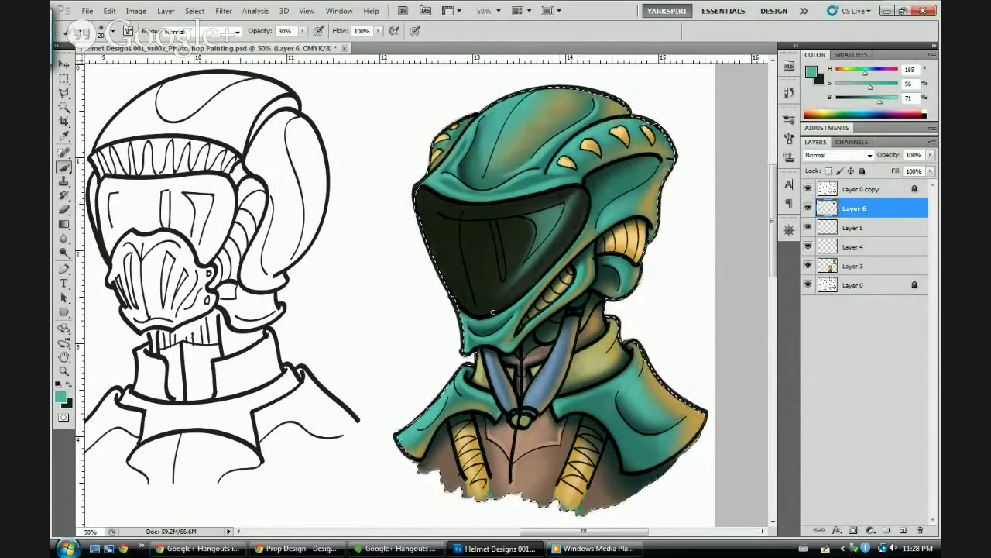
drag(493, 311, 579, 229)
key(ctrl+z)
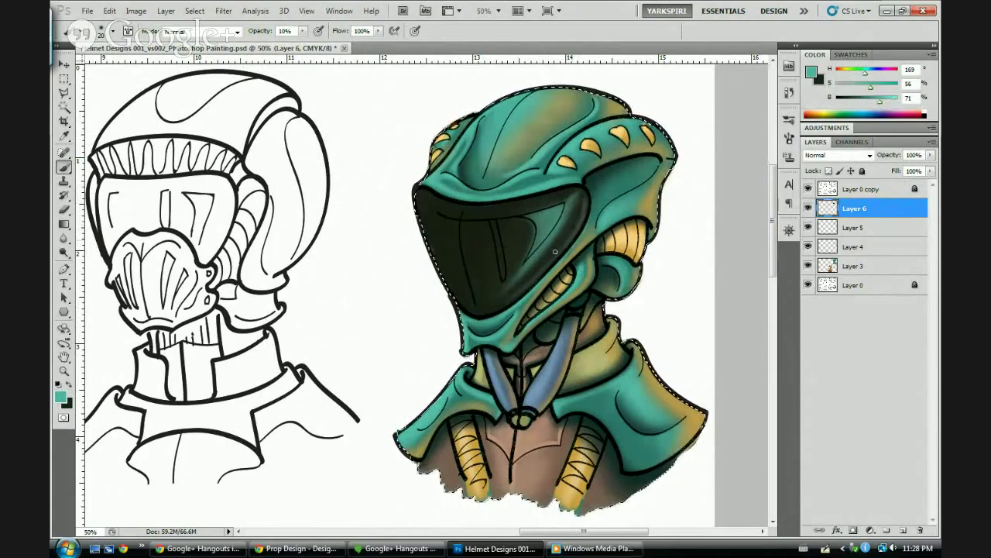
Paint a faint teal rim reflection along the visor's outer and lower edge with 50 to 25 px strokes at 10% opacity
mouse_move(586, 198)
mouse_down()
mouse_move(564, 245)
mouse_move(529, 282)
mouse_up()
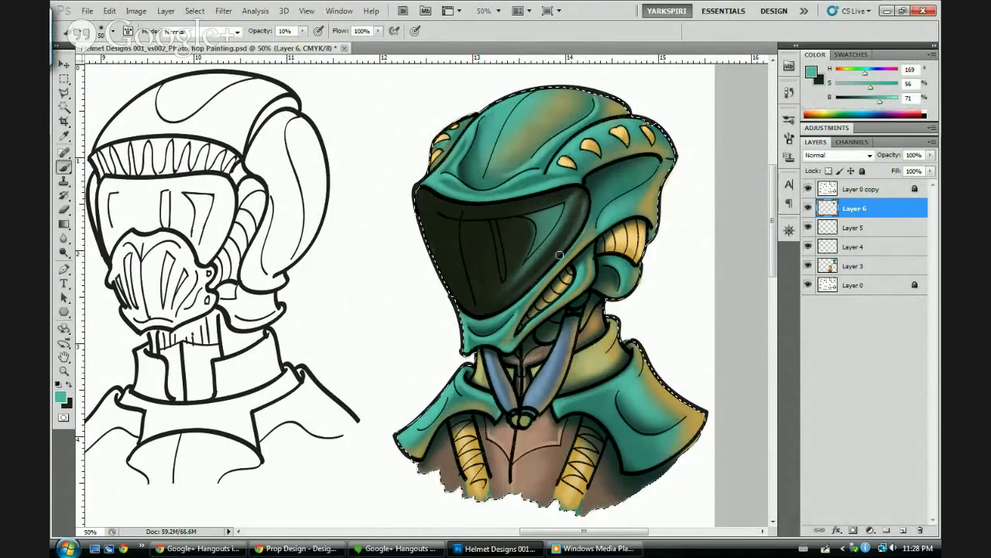
key(bracketleft)
key(bracketleft)
key(bracketleft)
key(bracketleft)
key(bracketleft)
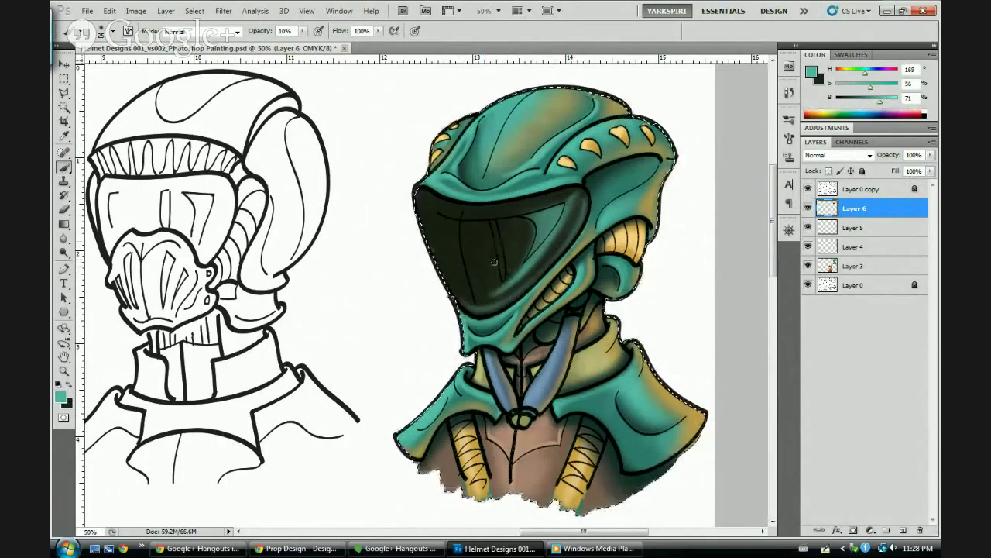
Sample the visor's dark greens and touch up its lower glow and upper left corner with a 20 px brush at 30% opacity
alt+click(443, 277)
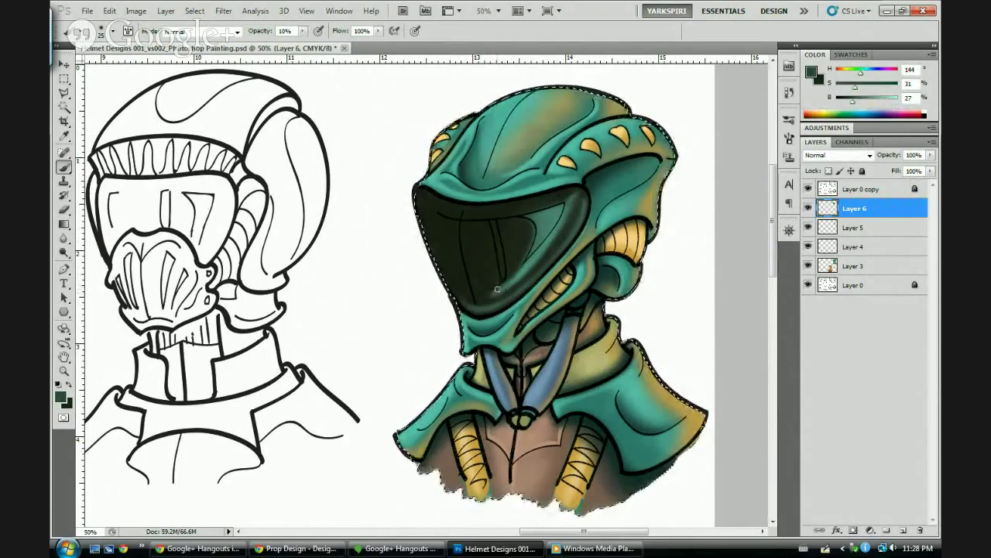
key(x)
key(bracketleft)
key(bracketleft)
key(3)
key(alt)
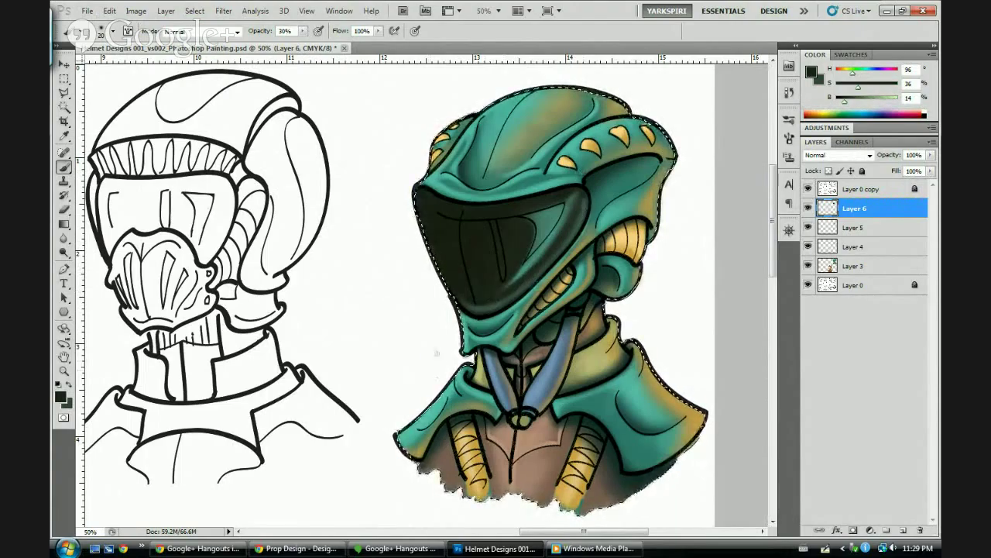
alt+click(452, 237)
drag(471, 208, 437, 211)
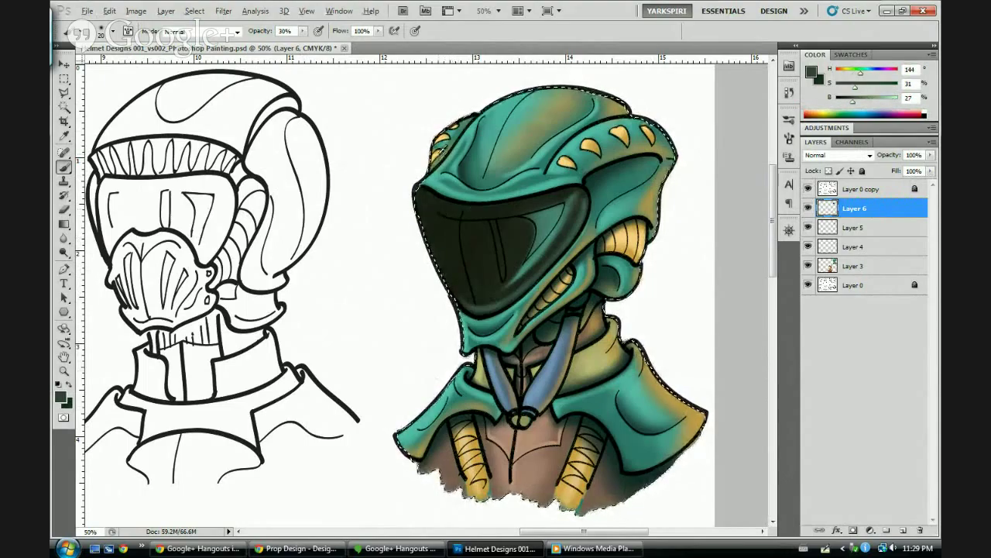
Sample the helmet's yellow (H 40, S 50, B 96) and paint a golden reflection on the visor's left side with 70 to 90 px strokes
alt+click(439, 152)
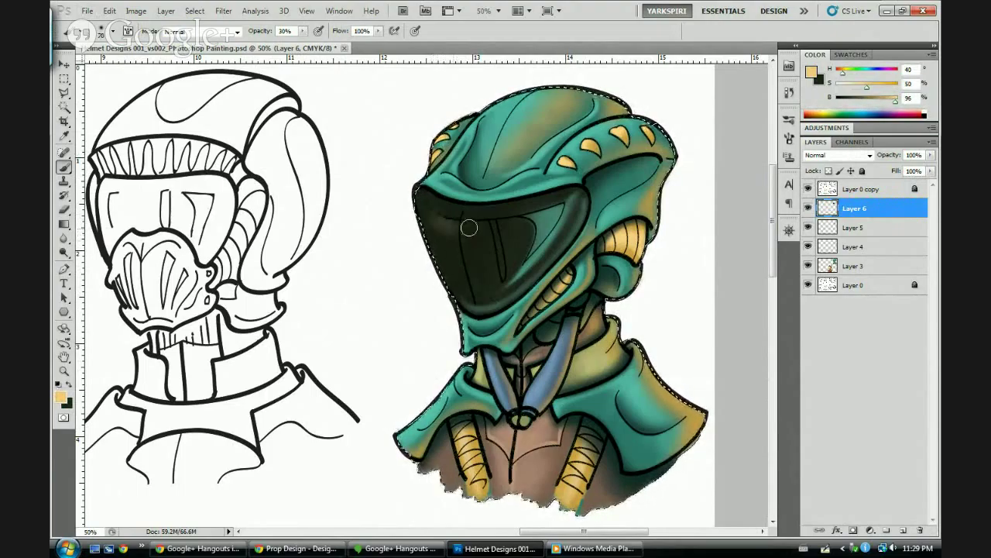
drag(435, 209, 488, 219)
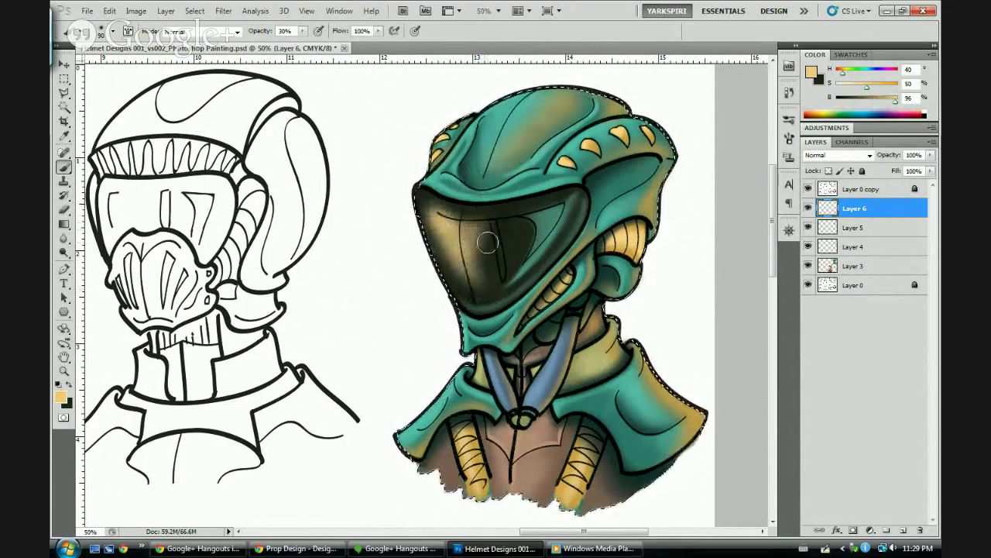
drag(489, 205, 484, 223)
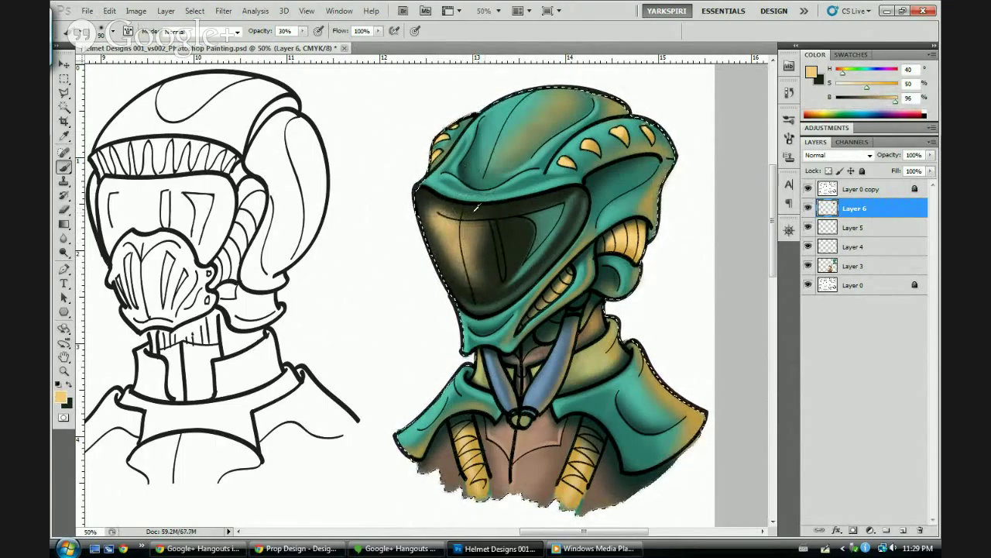
Sample a dark olive (H 76, S 34, B 16) and darken the visor above its upper inner line, narrowing the brush to 30 px
alt+click(462, 216)
key(bracketleft)
key(bracketleft)
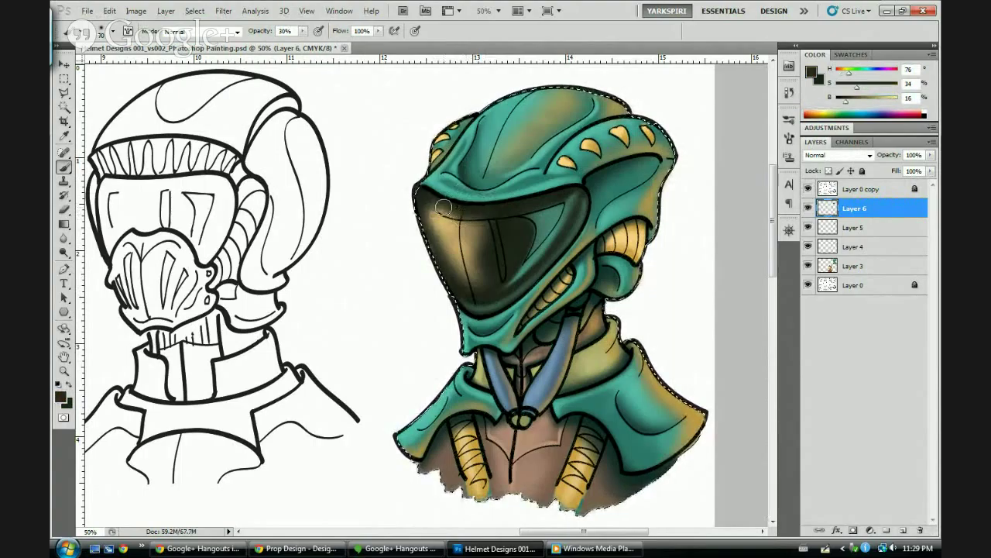
key(bracketleft)
key(bracketleft)
key(bracketleft)
key(bracketleft)
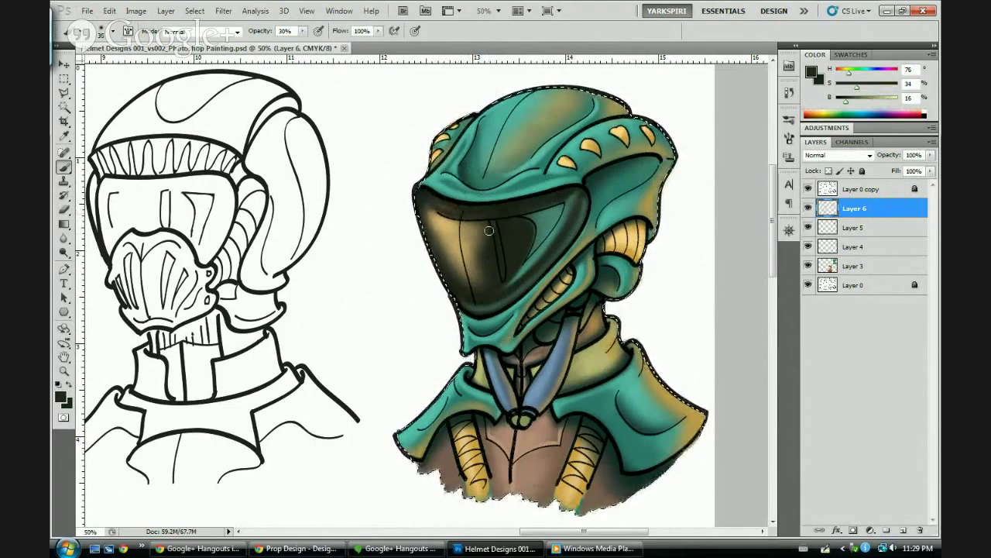
Soften the golden reflection toward the visor's middle and upper left corner with a 100 px dark olive brush
key(bracketright)
key(bracketright)
key(bracketright)
key(bracketright)
key(bracketright)
key(bracketright)
key(bracketright)
key(bracketright)
key(bracketright)
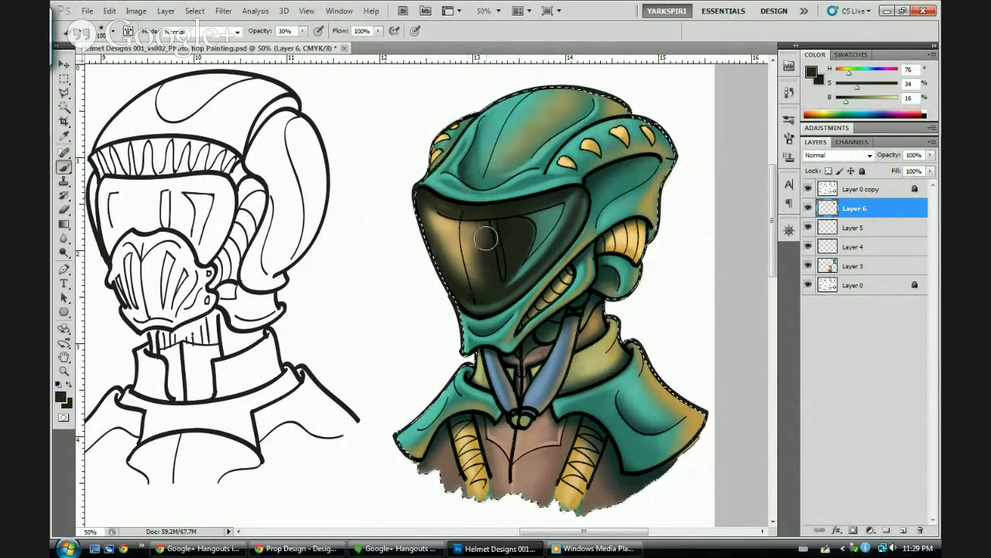
mouse_move(482, 279)
mouse_down()
mouse_move(489, 222)
mouse_move(489, 243)
mouse_move(423, 199)
mouse_up()
Darken the visor below and inside the teal reflection with 50 to 30 px strokes, sampling the dark green (H 96, S 34, B 14)
key(bracketleft)
key(bracketleft)
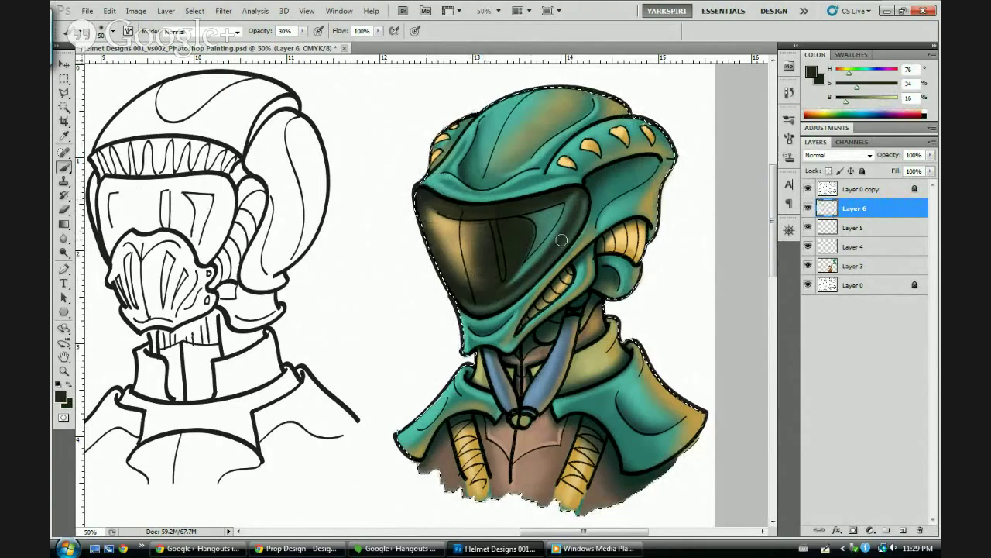
drag(562, 240, 522, 272)
key(bracketleft)
key(bracketleft)
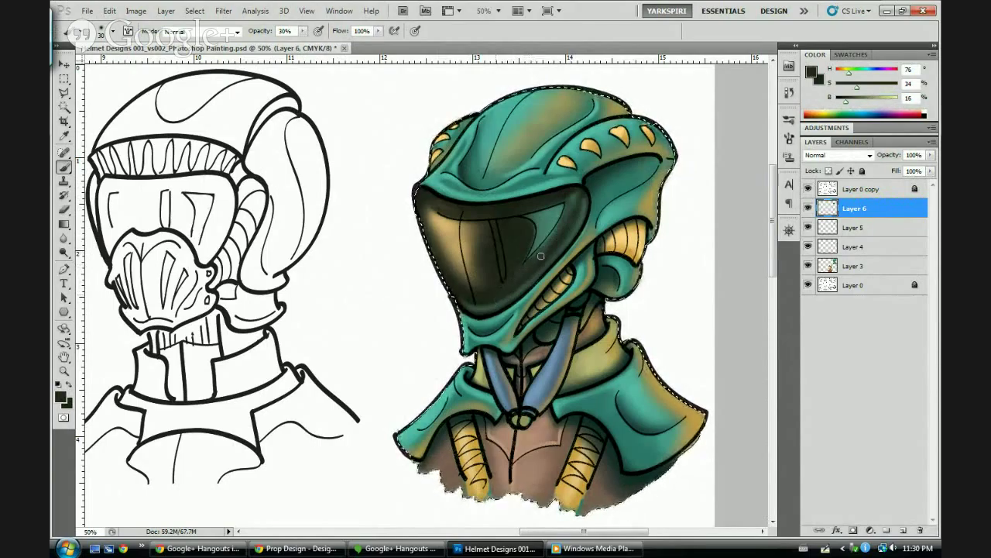
drag(522, 218, 515, 234)
alt+click(528, 233)
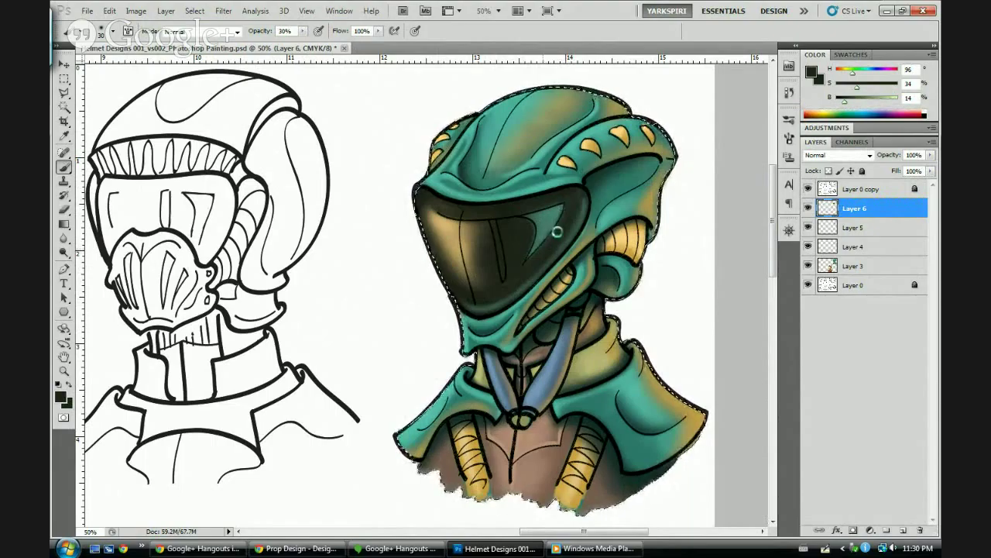
Sample the muted gold (H 41, S 44, B 59) and highlight the narrow vertical slot in the visor's middle with a 20 px brush
alt+click(549, 220)
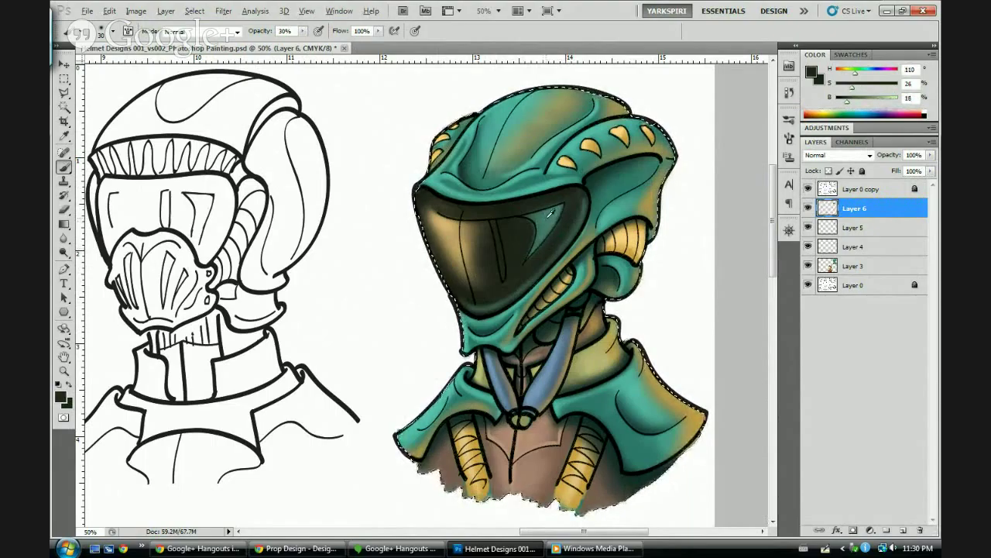
alt+click(520, 232)
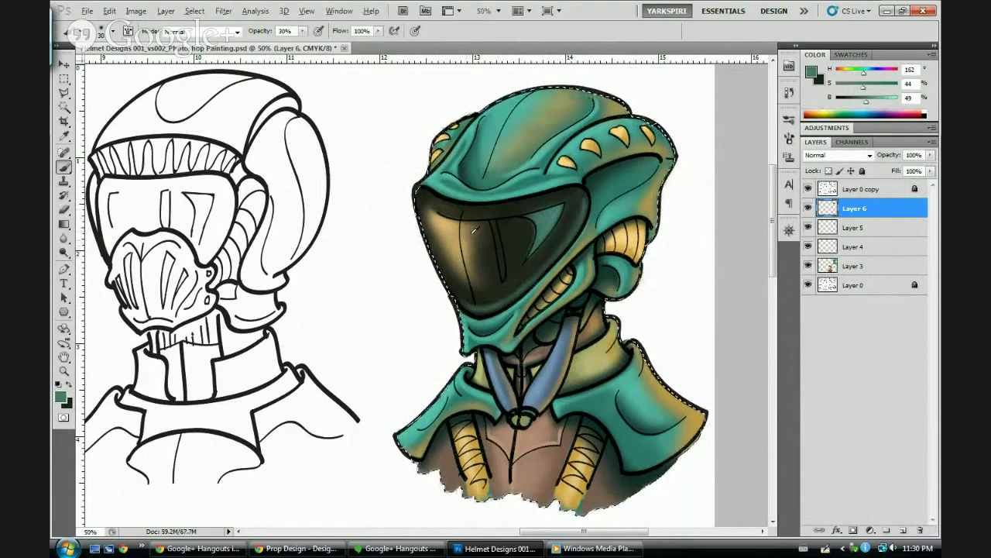
alt+click(491, 186)
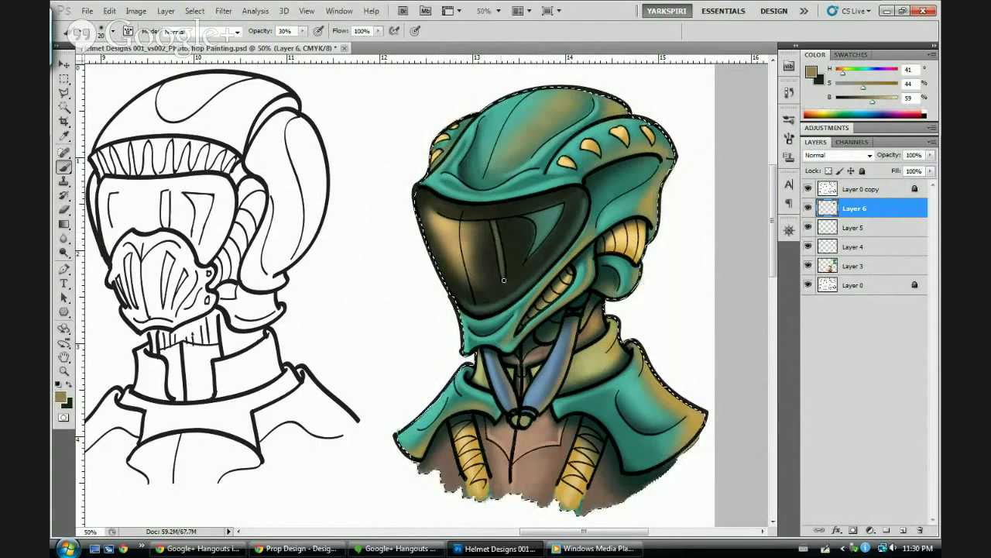
Sample the helmet's teal (H 169, S 56, B 70) and brighten the visor's teal reflection with 10 to 30 px strokes at 30% opacity
alt+click(553, 214)
alt+click(551, 209)
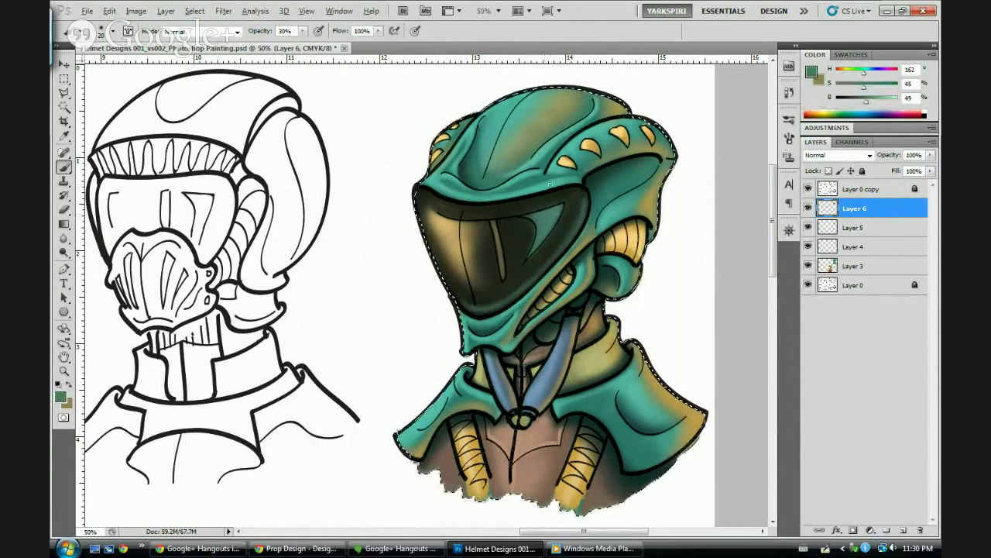
alt+click(529, 186)
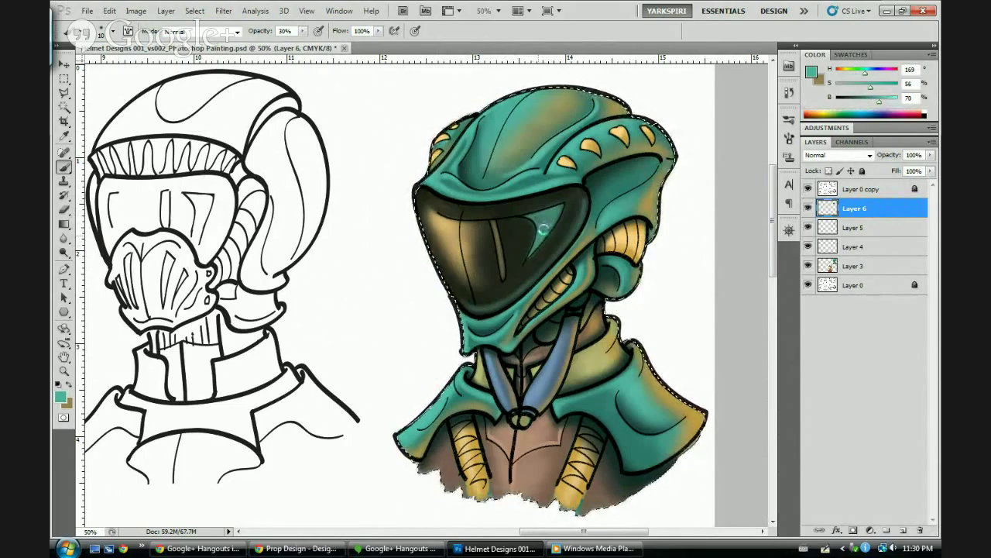
key(ctrl+z)
key(bracketright)
key(bracketright)
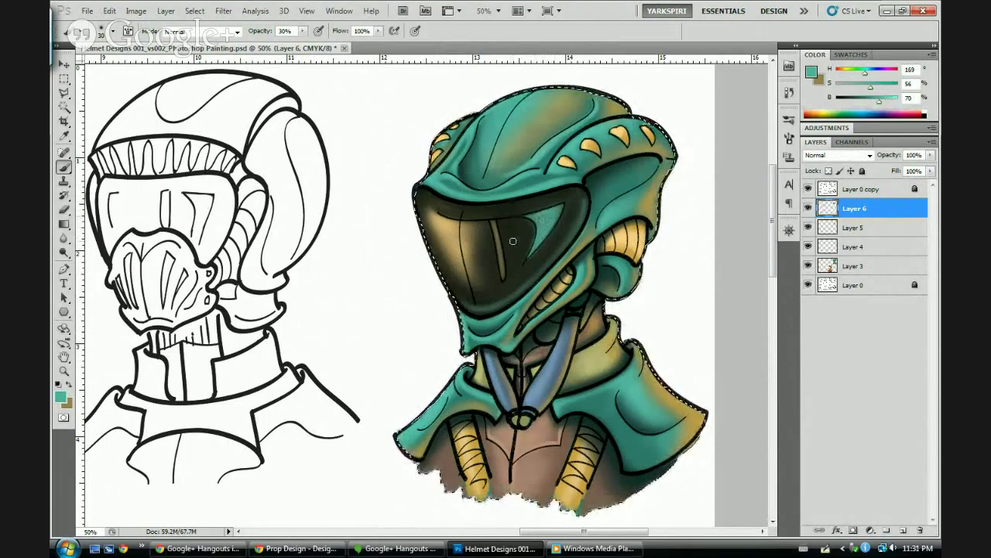
Sample the visor's near-black green and sharpen the teal reflection's edges at 70% opacity, narrowing the brush to 9 px
alt+click(522, 222)
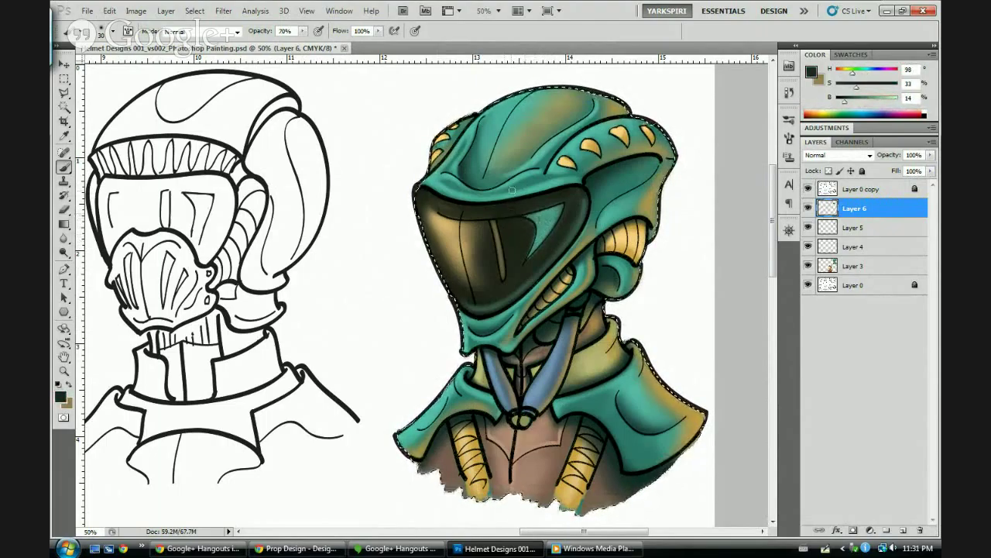
key(bracketleft)
key(bracketleft)
key(bracketleft)
key(bracketleft)
key(bracketleft)
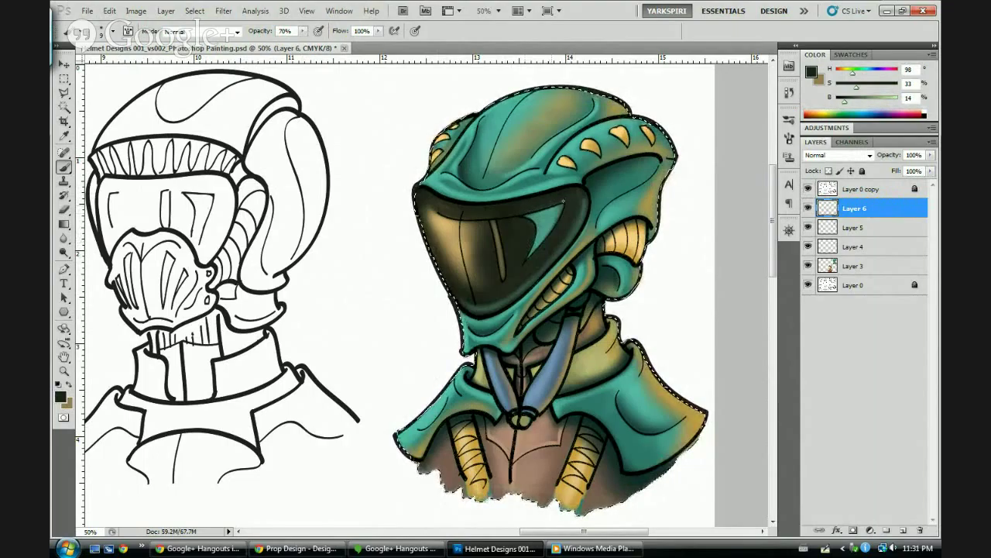
Darken the band along the visor's top above the inner line with 50 and 35 px near-black strokes at 70% opacity
key(bracketright)
key(bracketright)
key(bracketright)
key(bracketright)
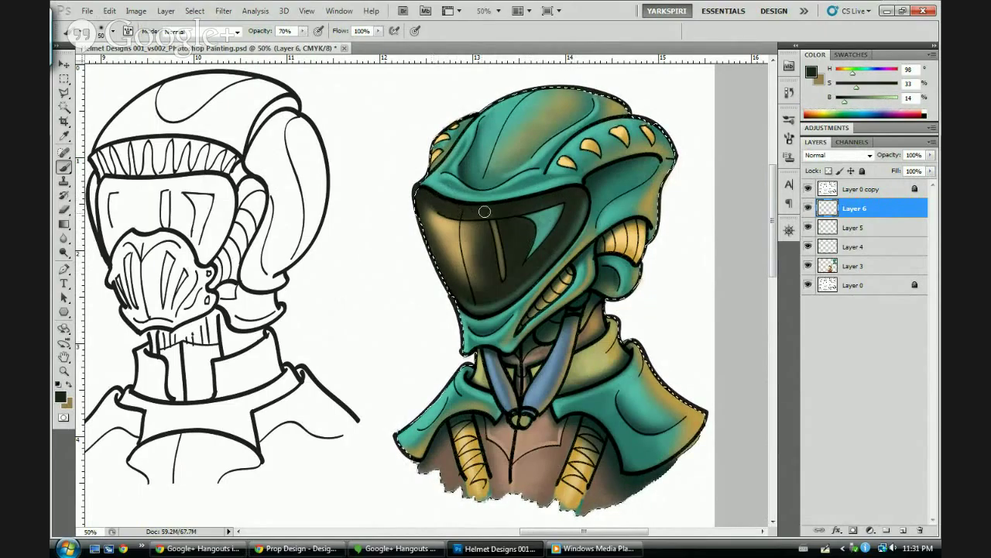
key(bracketleft)
key(bracketleft)
key(bracketleft)
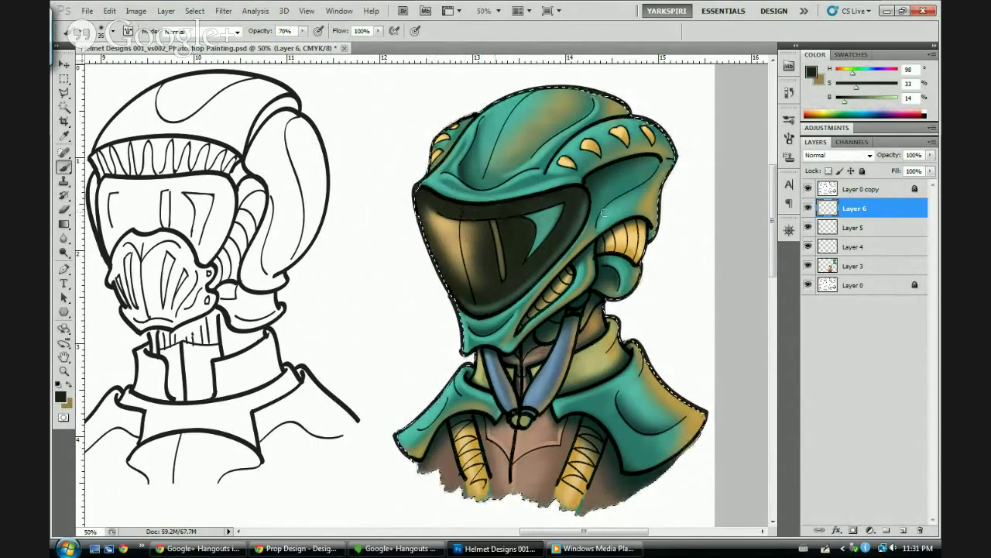
Deepen the visor's right and lower rim along the line art with a 15 px near-black brush at 70% opacity
key(bracketleft)
key(bracketleft)
key(bracketleft)
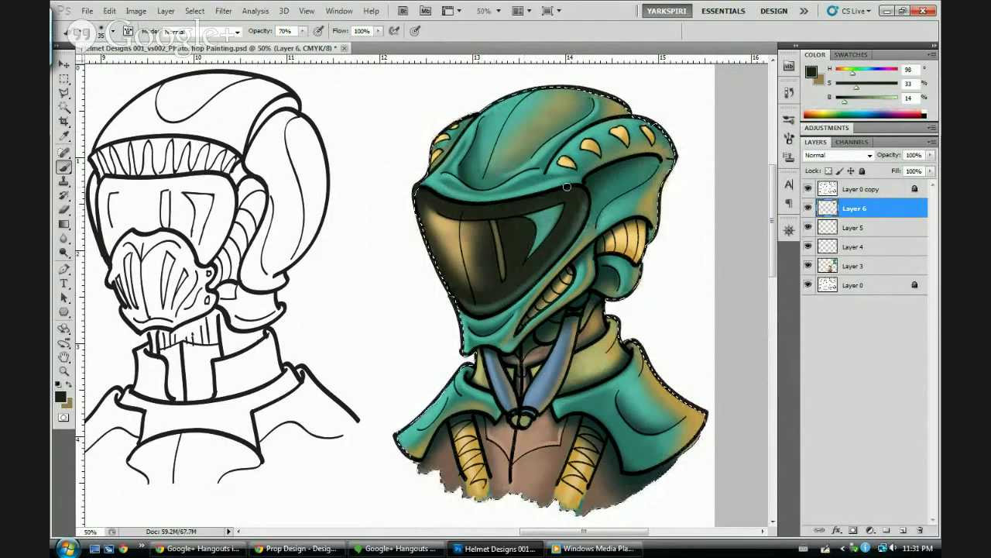
key(bracketleft)
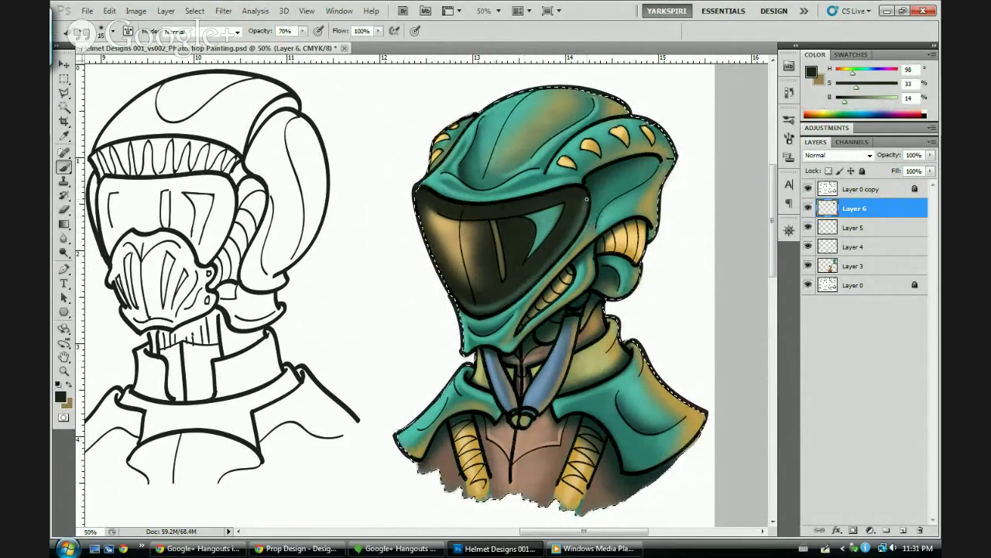
drag(584, 207, 569, 241)
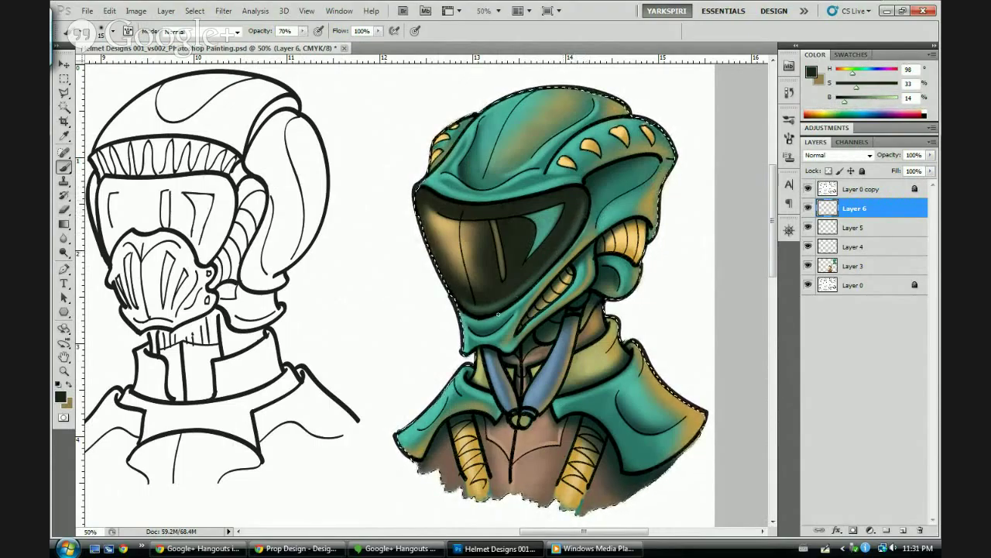
drag(498, 315, 507, 304)
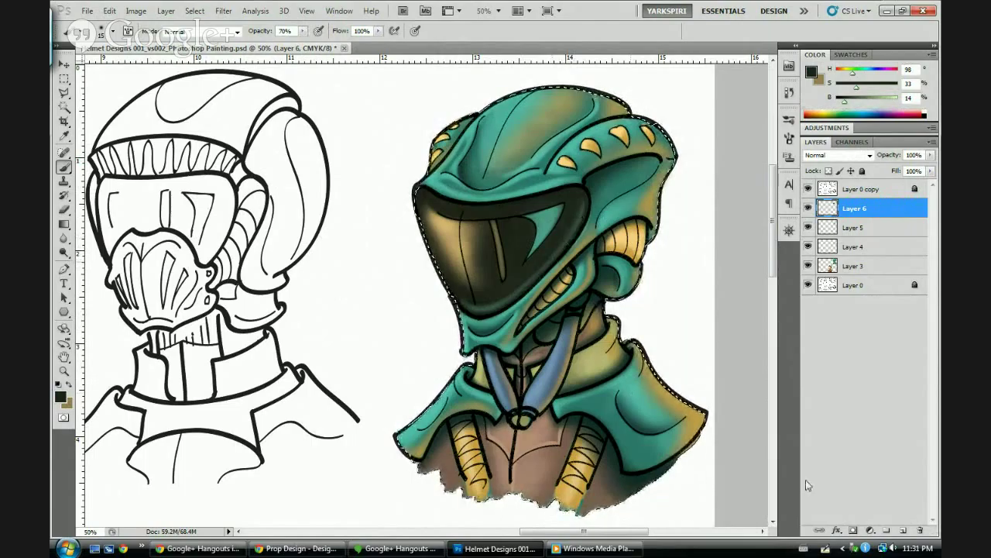
Clear the selection and view the painted helmet at 33.33% zoom
key(ctrl+d)
key(ctrl+minus)
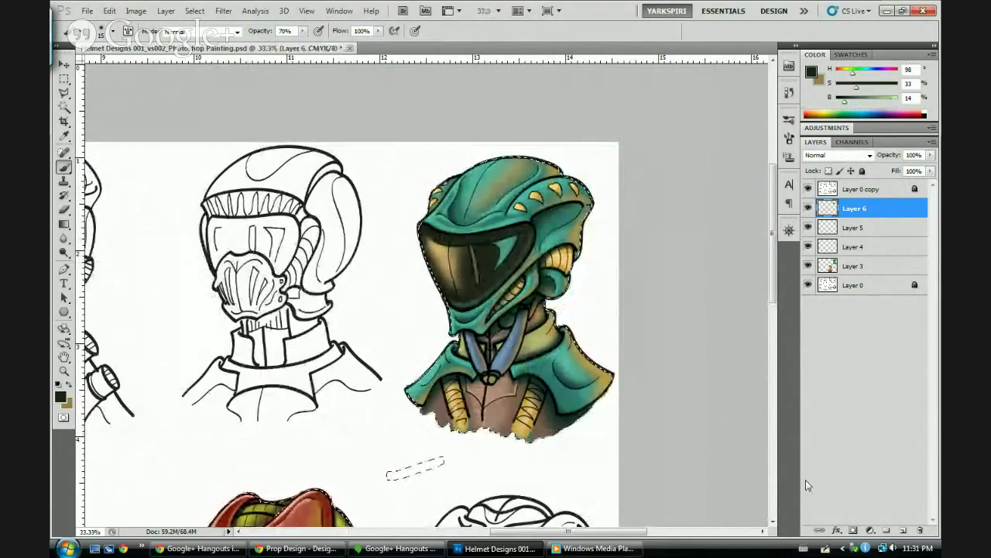
key(ctrl+d)
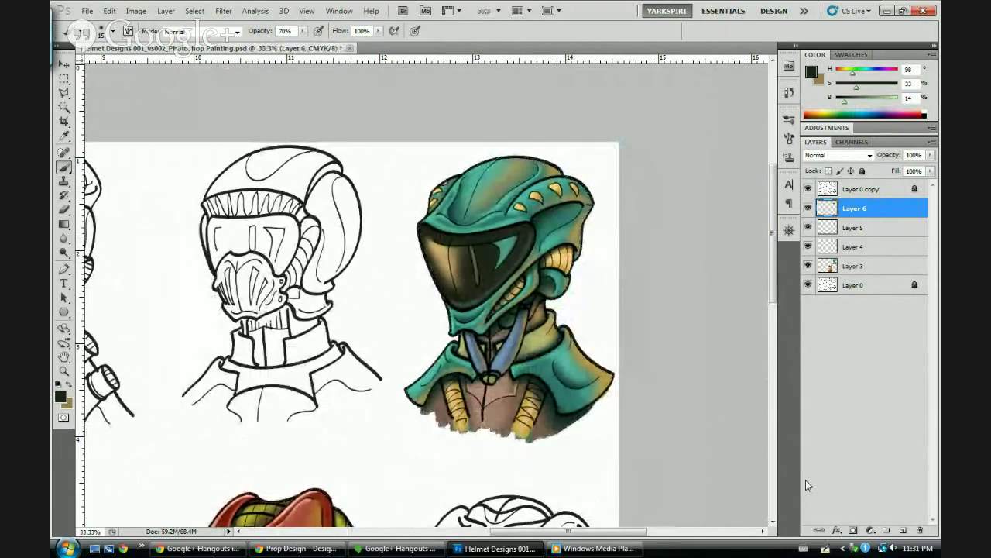
key(ctrl+plus)
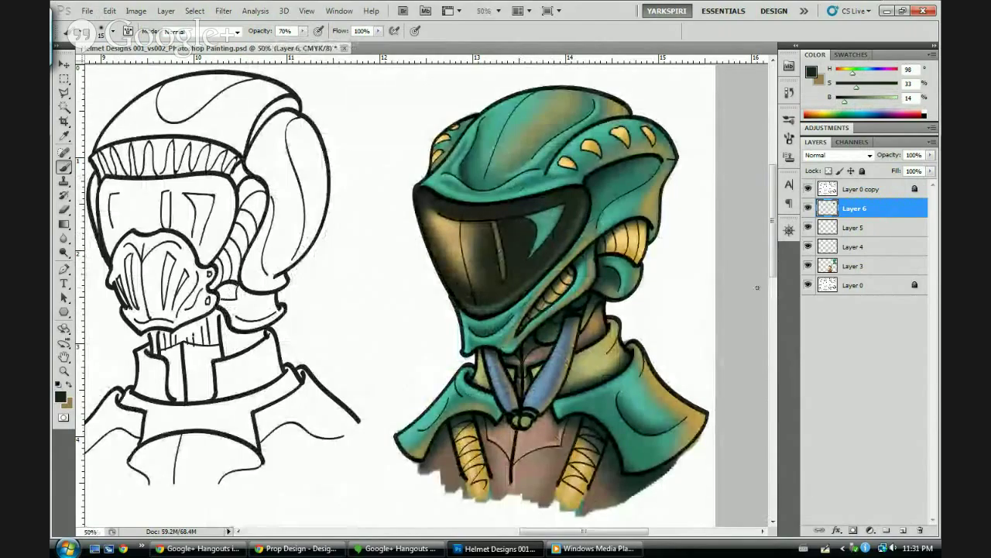
key(ctrl+minus)
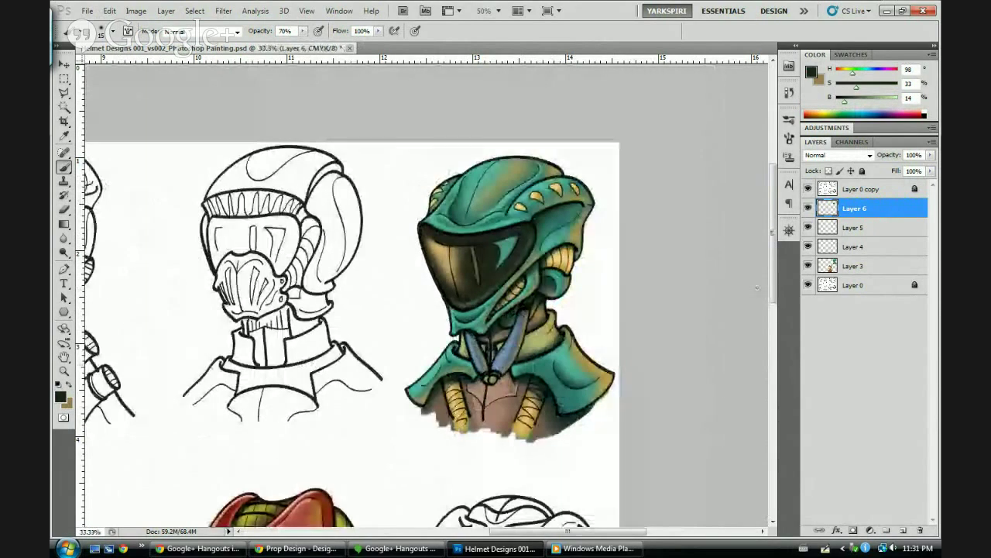
Save the helmet painting document
mouse_move(627, 413)
mouse_down()
mouse_move(636, 268)
mouse_move(626, 370)
mouse_up()
key(ctrl+minus)
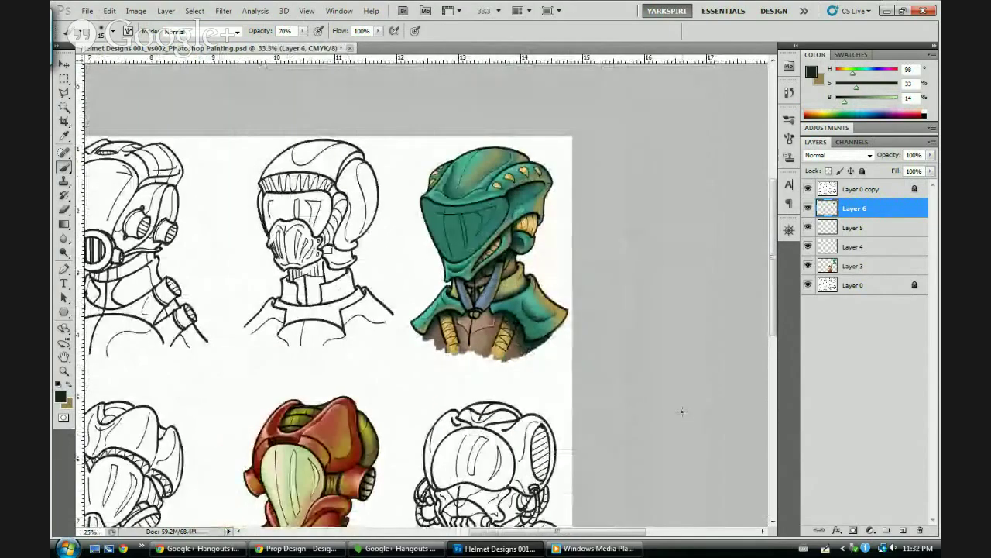
key(ctrl+s)
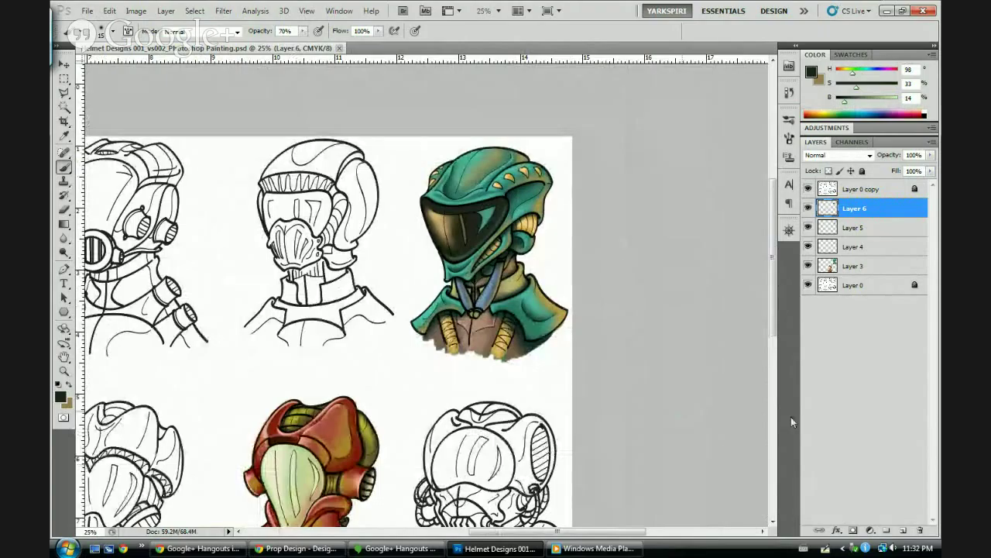
Merge the four paint layers, Layer 3 through Layer 6, into one layer between the locked line-art layers
drag(690, 432, 706, 412)
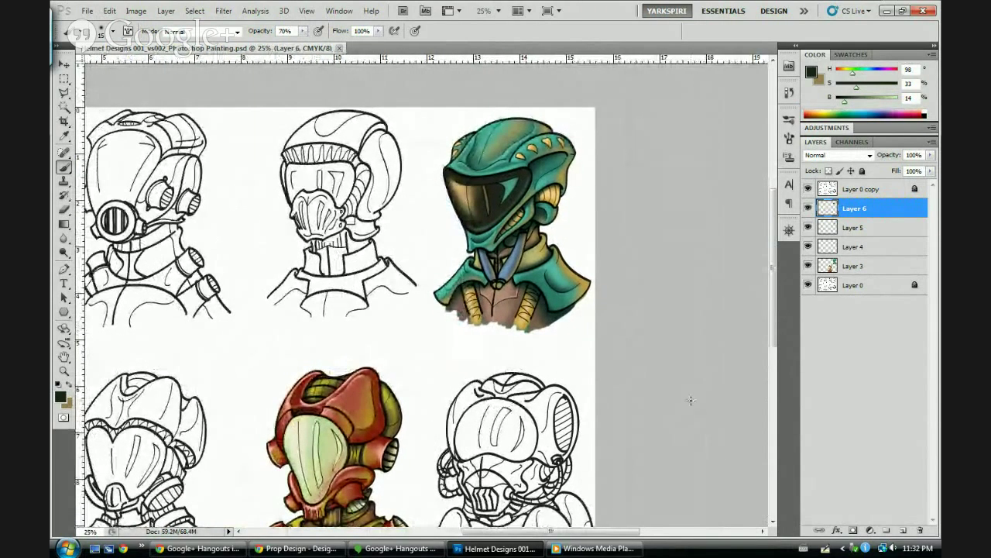
key(ctrl+plus)
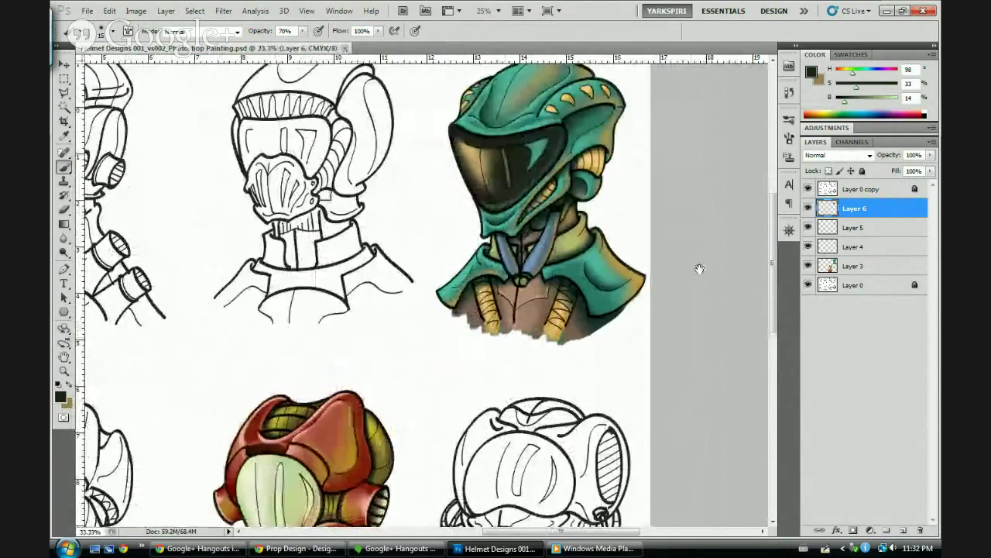
scroll(673, 322, up, 3)
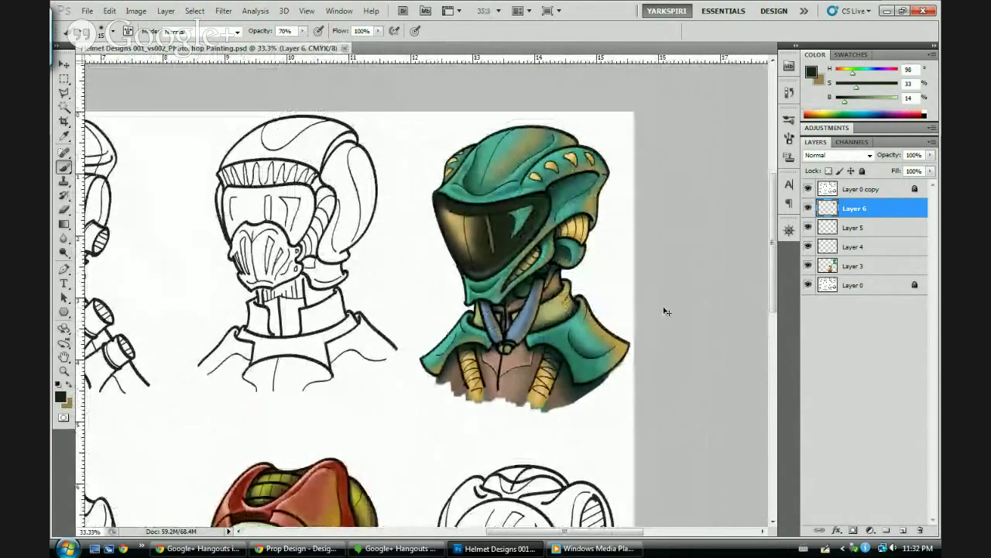
key(ctrl+plus)
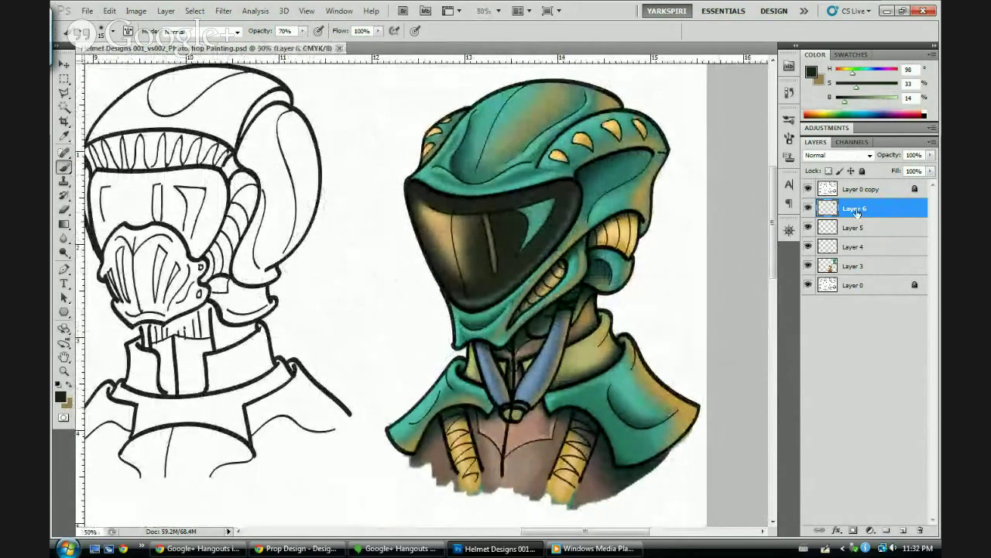
shift+click(865, 268)
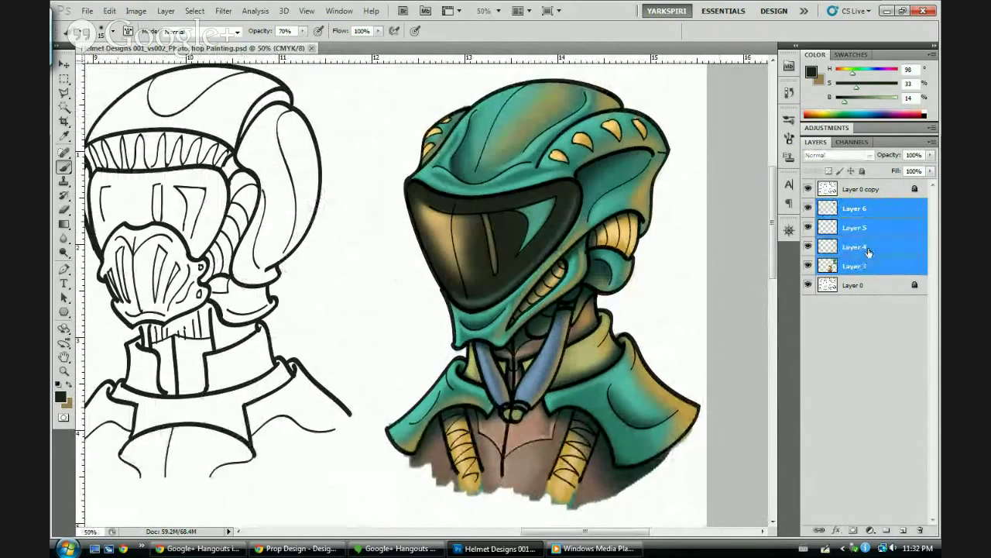
right_click(869, 239)
click(785, 502)
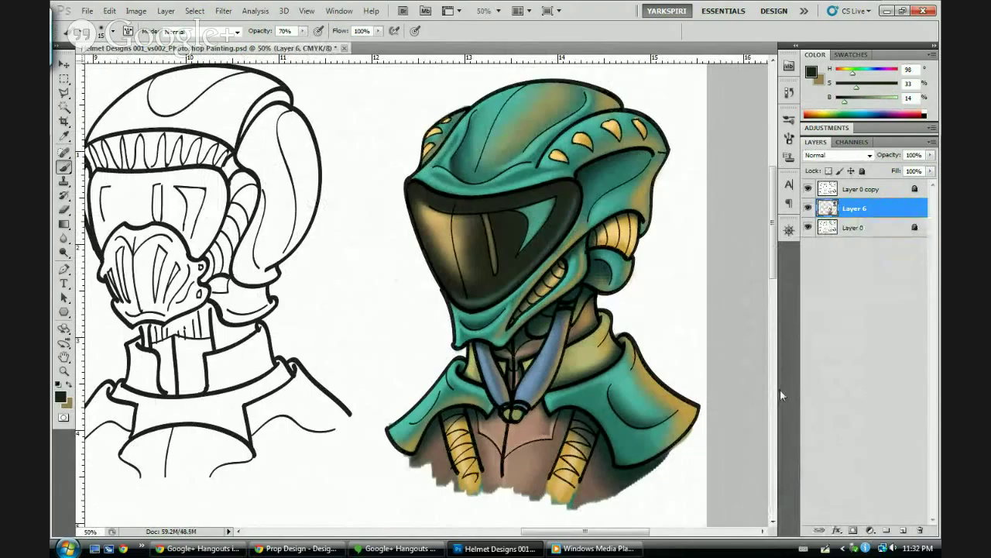
Add a new layer above the merged paint and switch to a rough-edged rectangular brush tip sized 30 px
key(ctrl+shift+n)
key(Return)
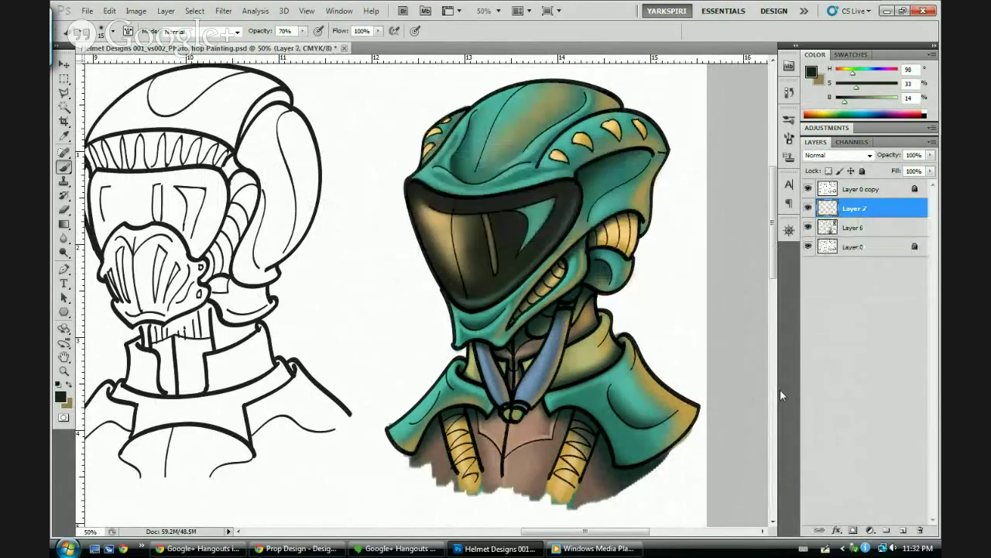
key(period)
key(period)
key(period)
key(bracketright)
key(bracketright)
key(bracketright)
key(bracketright)
key(bracketright)
key(bracketright)
key(bracketleft)
key(bracketleft)
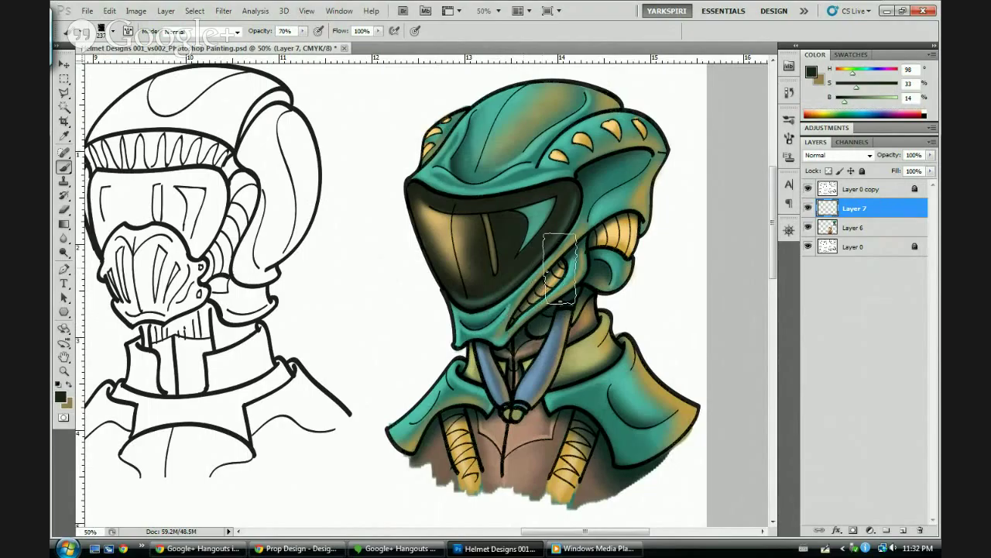
key(bracketleft)
key(bracketleft)
key(bracketleft)
key(bracketleft)
key(bracketleft)
key(bracketleft)
key(bracketleft)
Sample browns and olive from the neck and touch up the area under the chin at 70% opacity, narrowing the brush to 9 px
alt+click(538, 341)
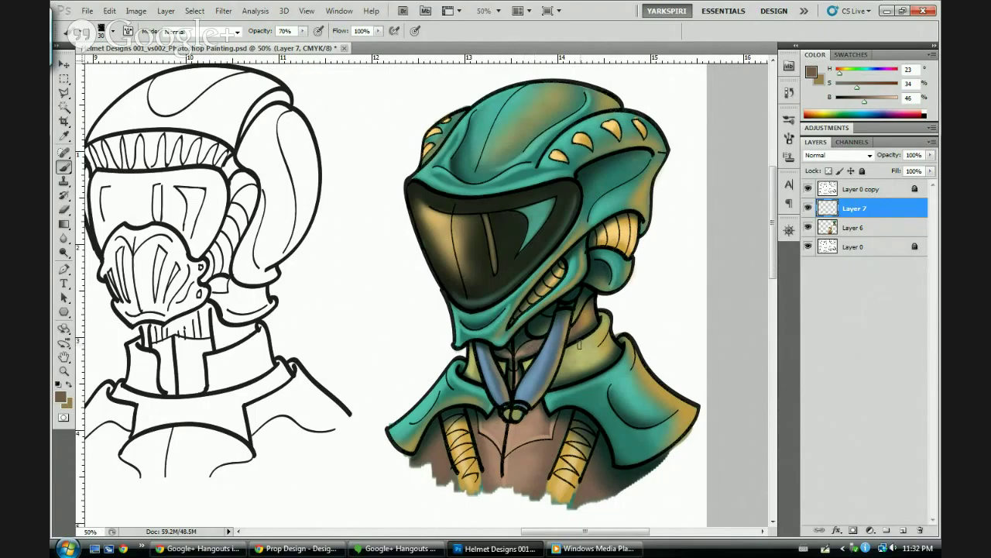
alt+click(527, 348)
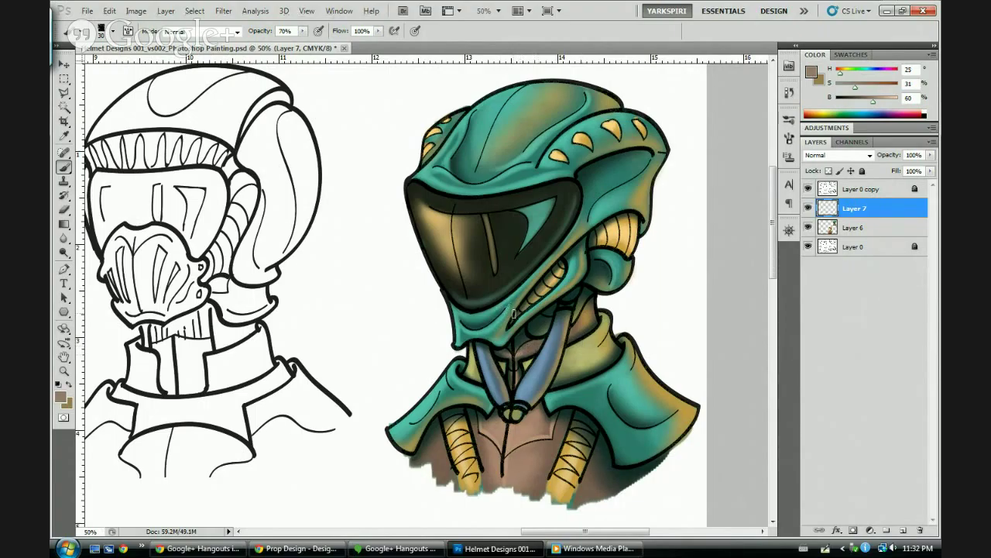
key(bracketleft)
key(bracketleft)
alt+click(515, 346)
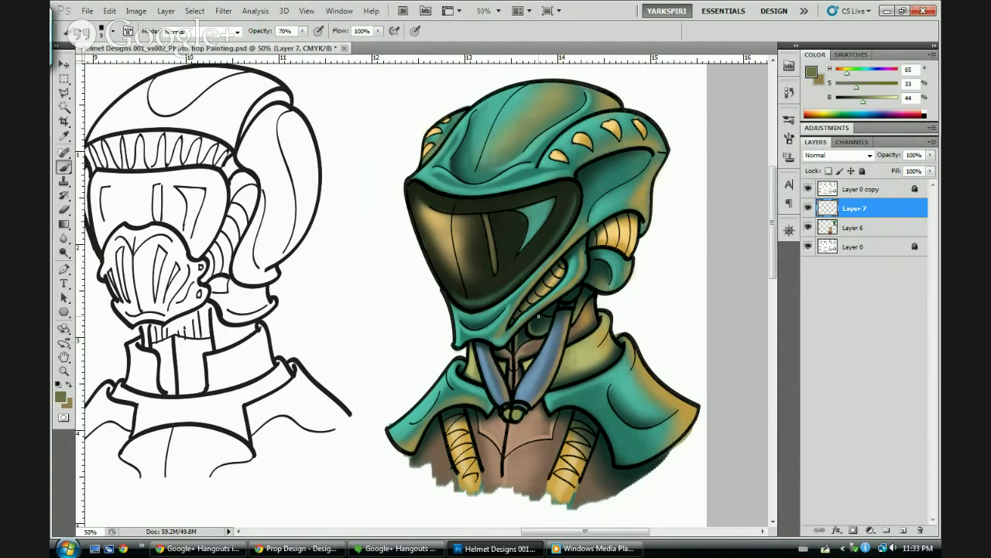
Refine the dark part under the jaw with sampled ochre and dark greens, widening the brush to 20 px at 30% opacity
alt+click(540, 317)
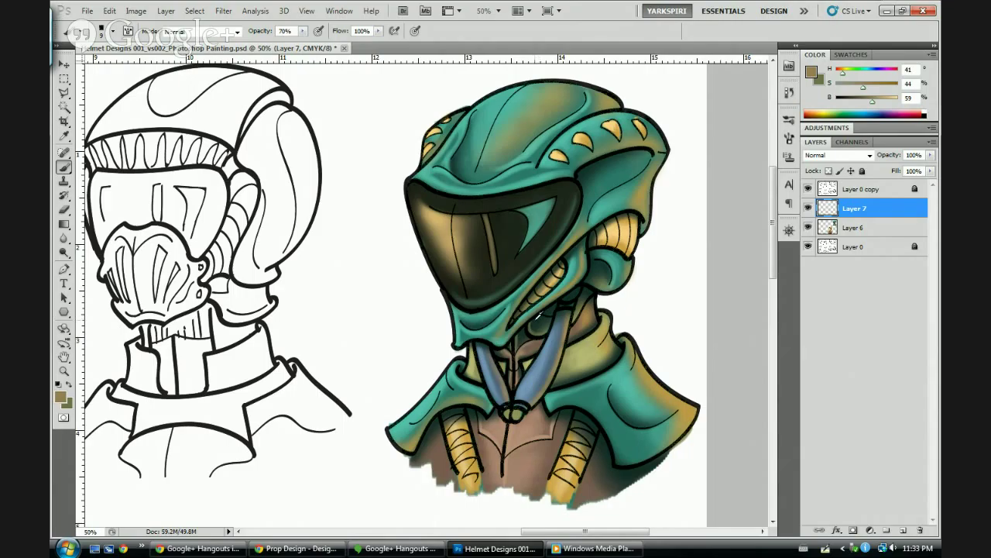
alt+click(537, 316)
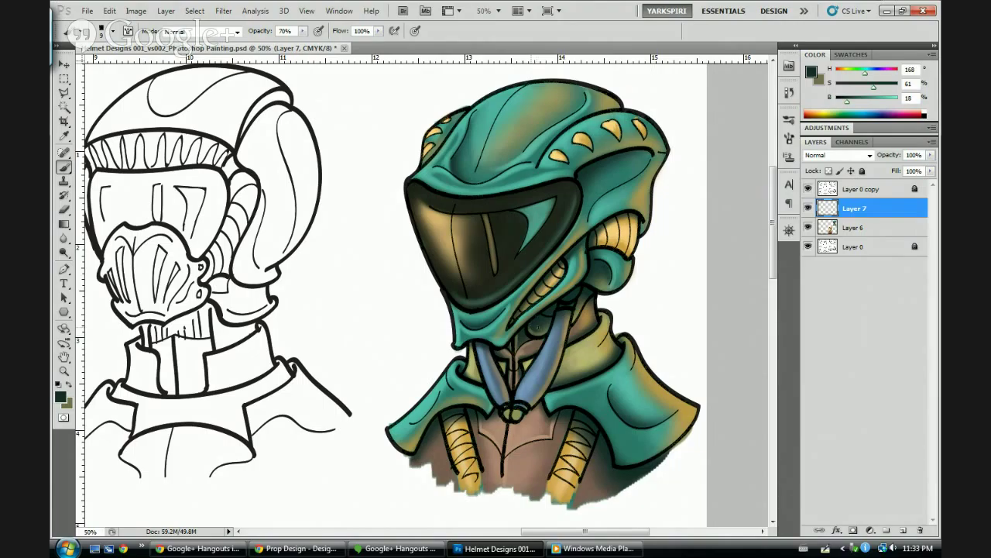
alt+click(536, 329)
alt+click(534, 326)
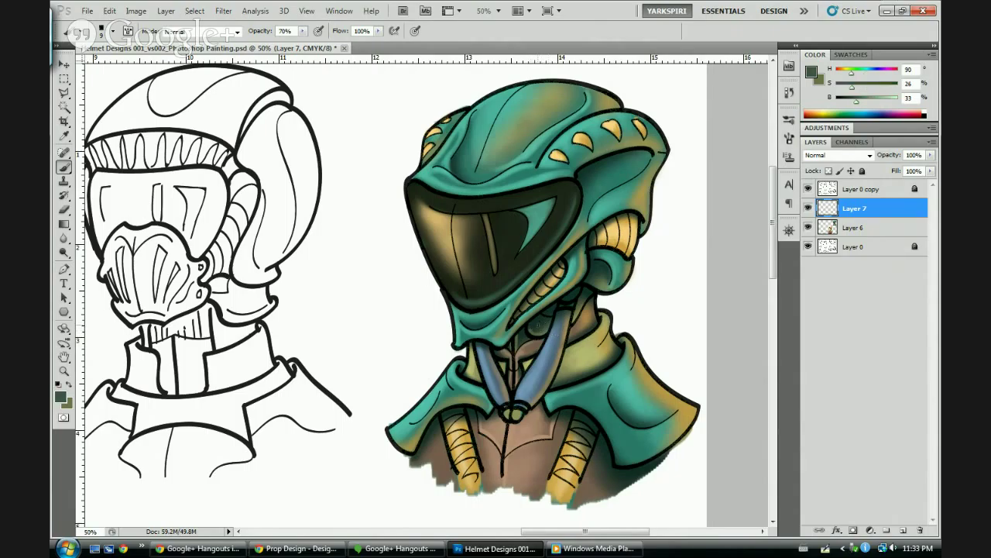
key(bracketright)
key(bracketright)
alt+click(536, 328)
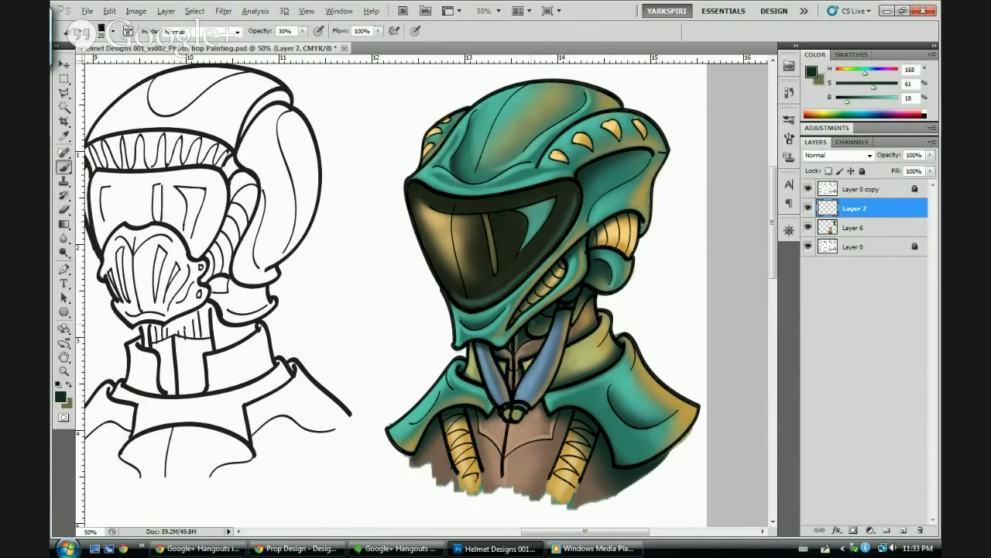
Sample muted greens beside the blue tube's upper end and paint the neck below the ear piece with 9 px at 30% opacity
alt+click(577, 311)
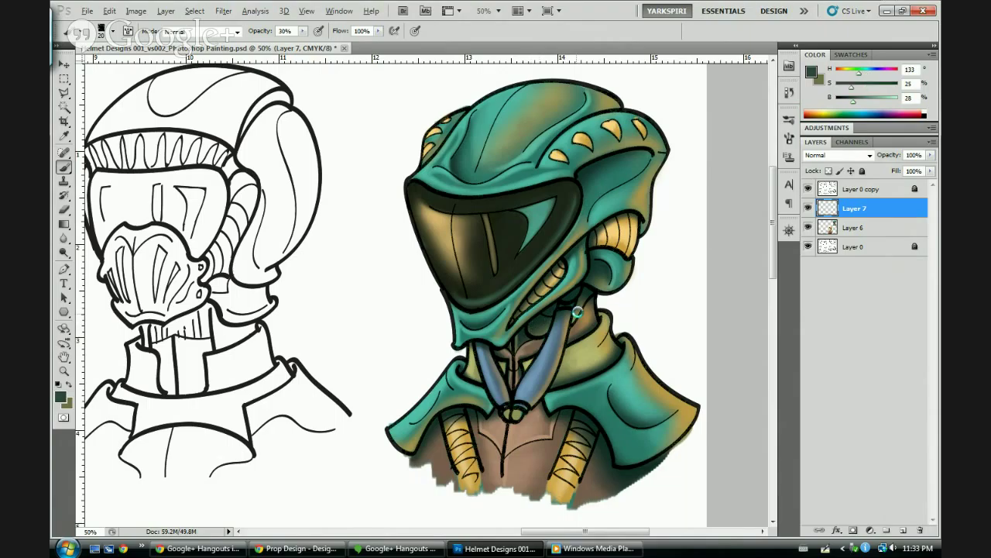
alt+click(578, 310)
alt+click(579, 308)
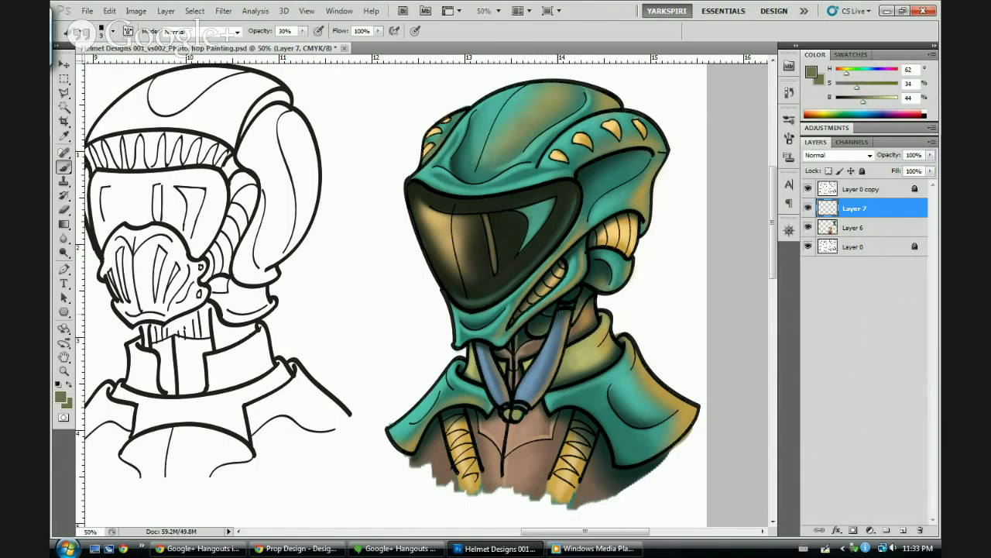
drag(594, 294, 577, 311)
Highlight the golden ribs behind the jaw with sampled pale gold at 30% opacity, and compare the result by toggling Layer 7
alt+click(606, 227)
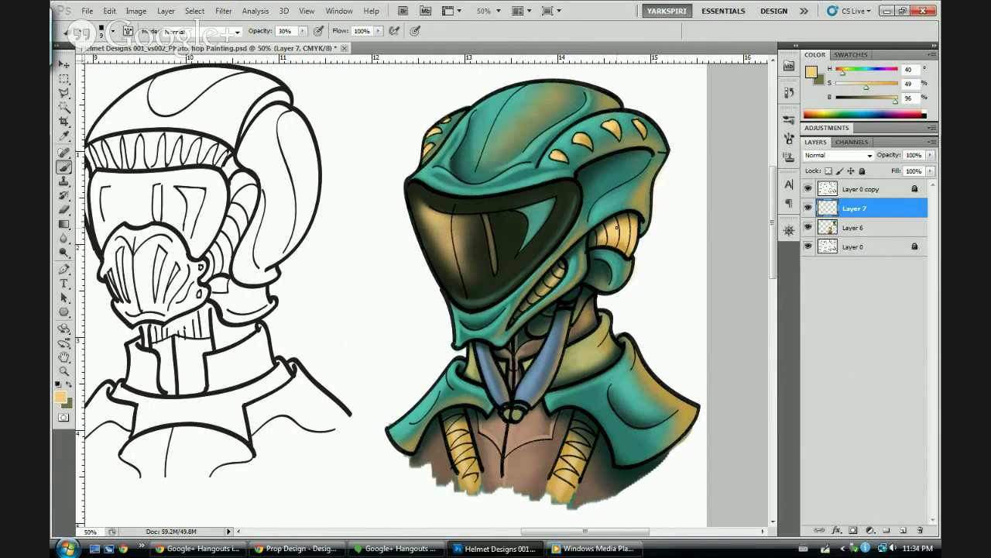
drag(627, 217, 628, 234)
mouse_move(639, 220)
mouse_down()
mouse_move(636, 237)
mouse_move(594, 247)
mouse_up()
click(808, 208)
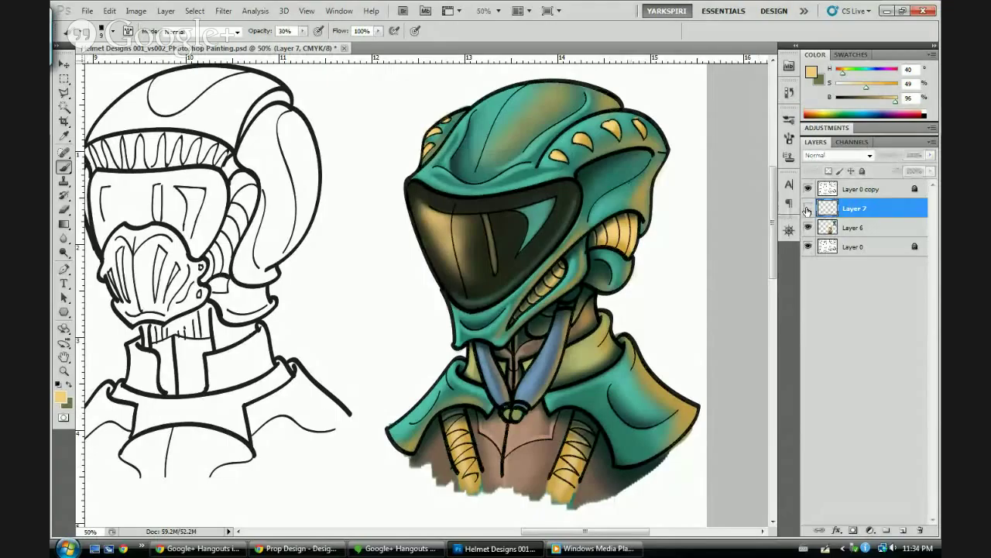
click(808, 209)
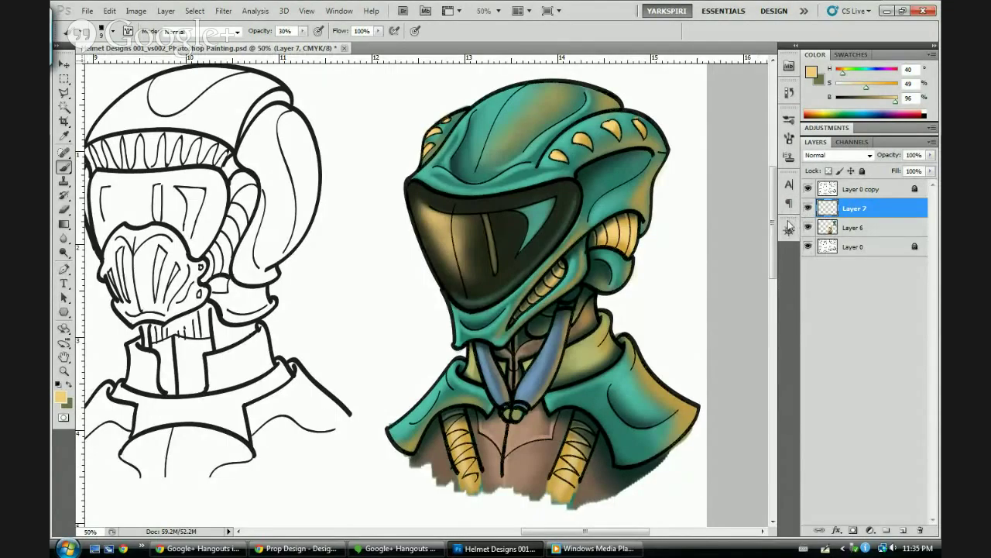
Sample the collar's light teal and lighten its right-hand fold with 9 px strokes at 30% opacity, softening them with the Eraser
alt+click(606, 391)
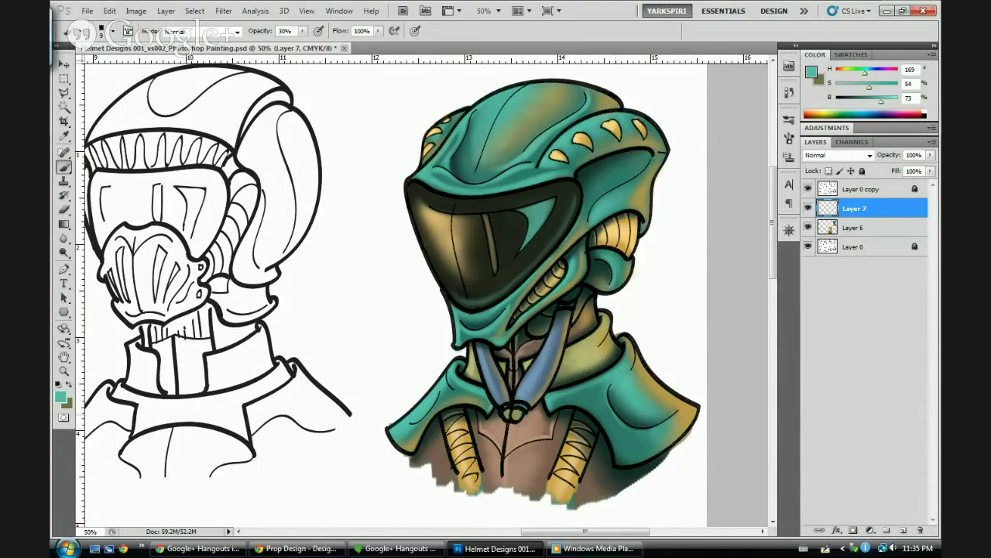
drag(616, 386, 616, 405)
key(e)
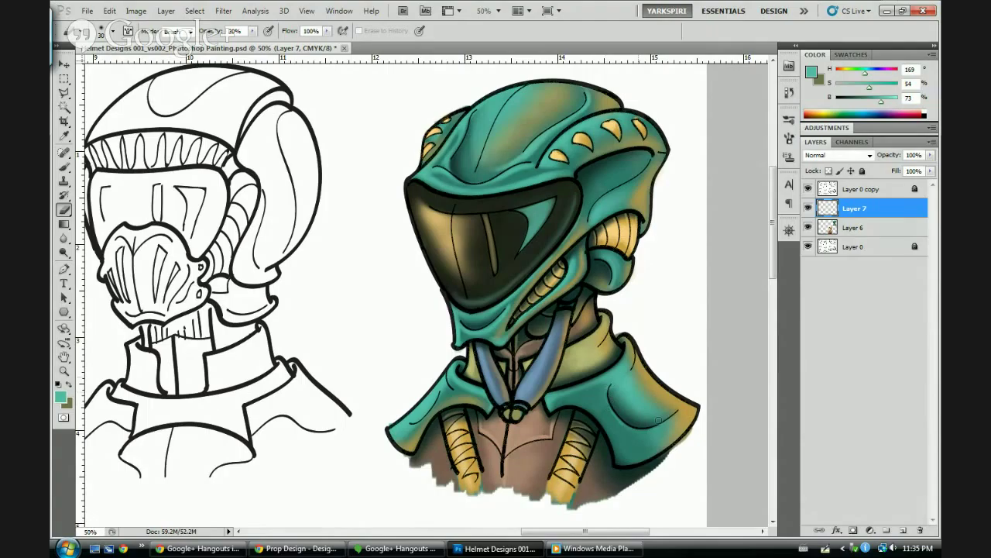
key(b)
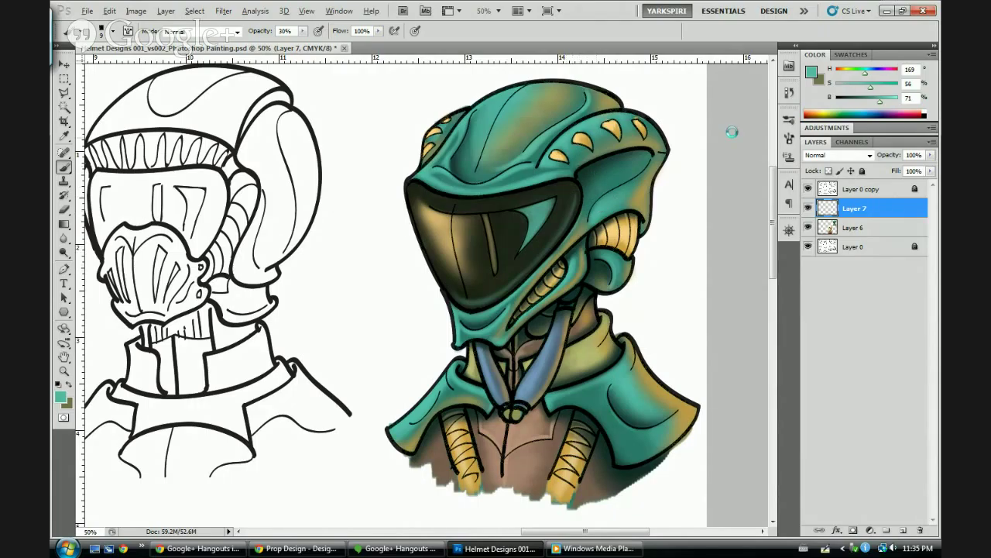
Brighten the teal paint color to 97% brightness and add a new Layer 8 for highlights
drag(883, 101, 897, 102)
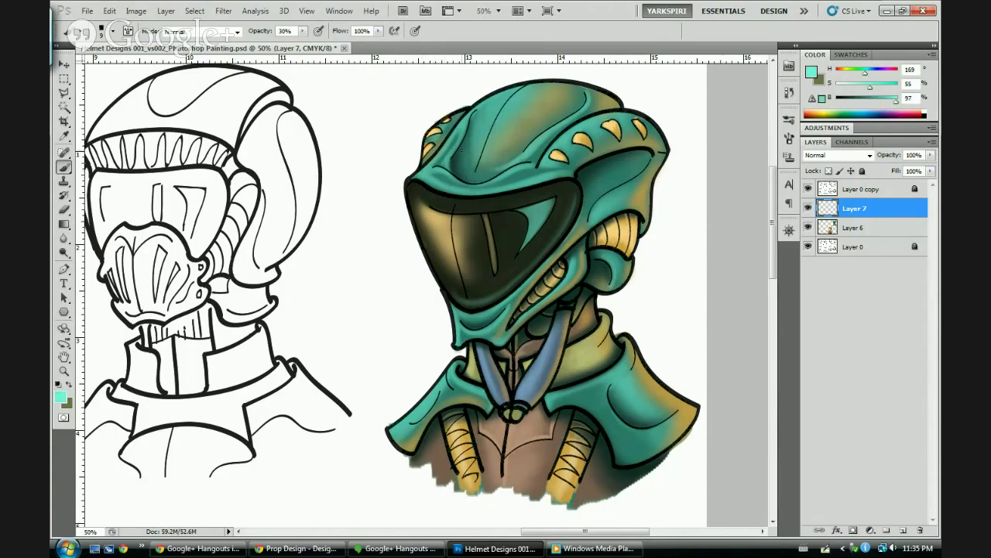
key(ctrl+shift+n)
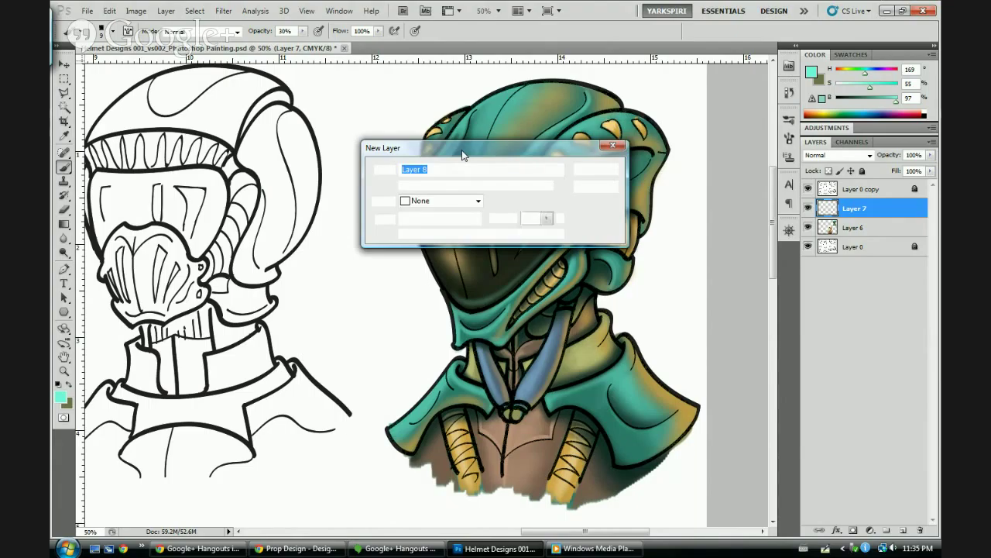
key(Return)
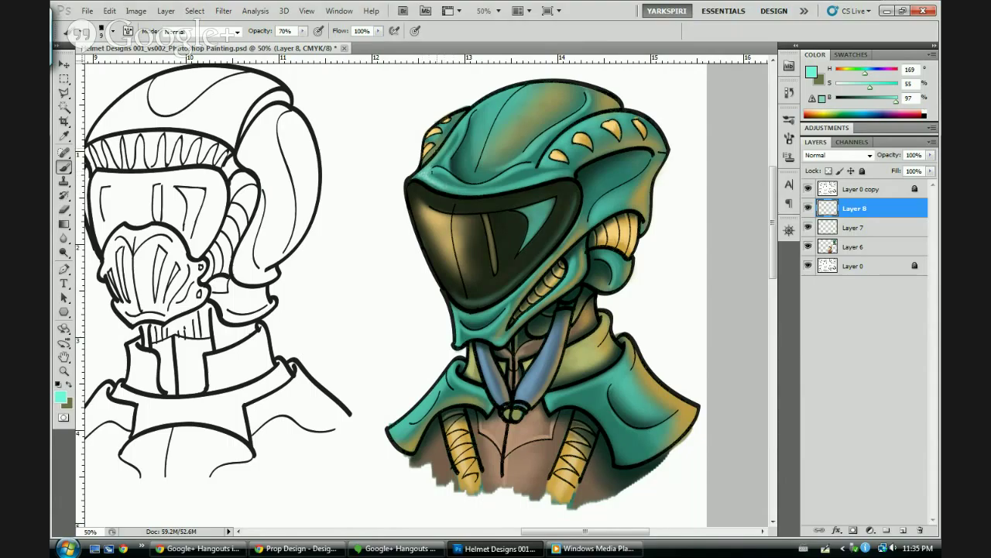
Paint thin bright teal highlights along the helmet's left side and visor brow with an 8 px brush at 100% opacity, refining with the Eraser
key(e)
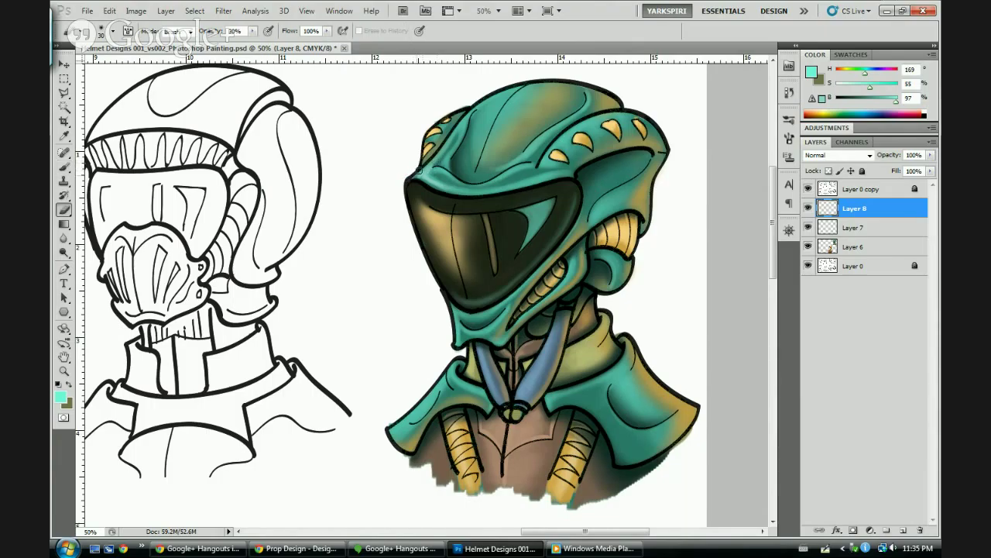
key(b)
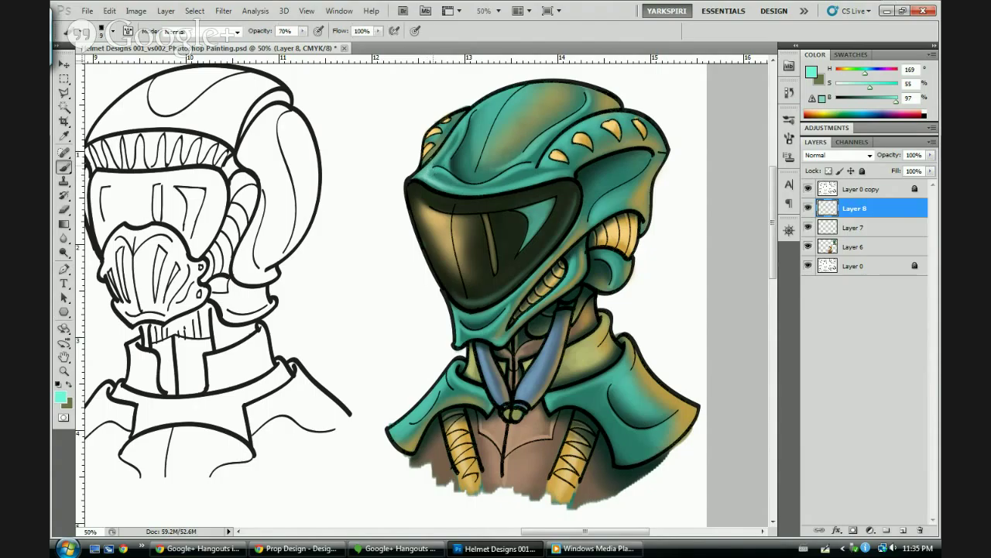
key(0)
key(e)
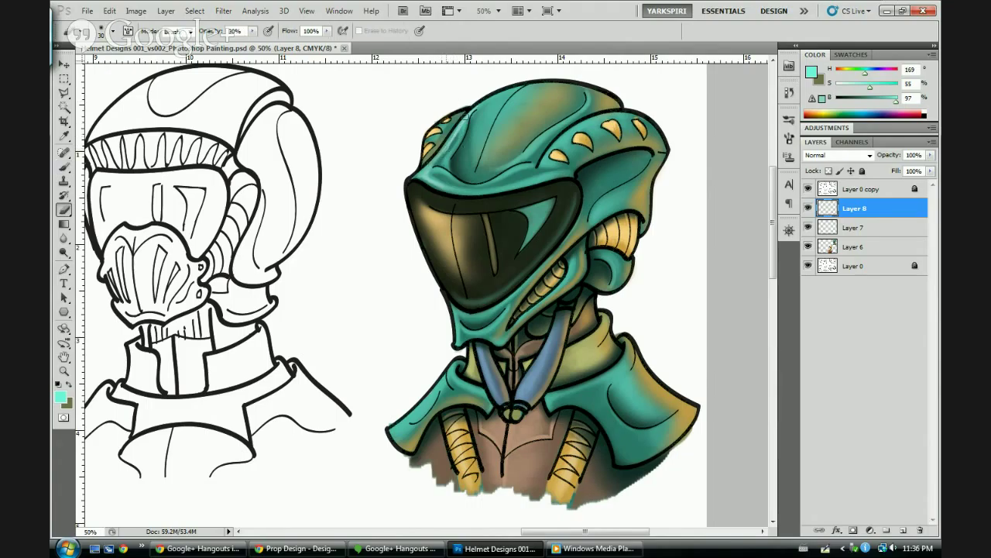
key(0)
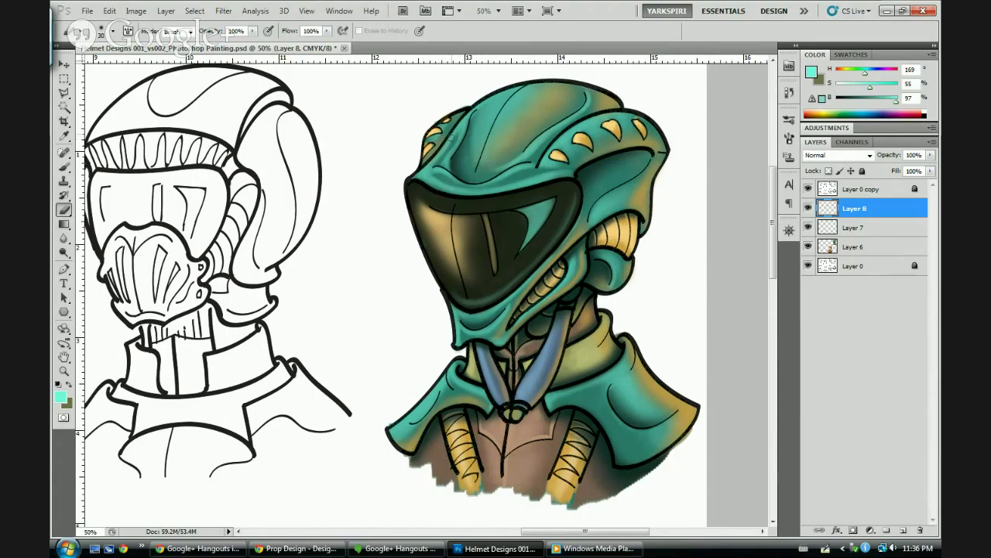
key(b)
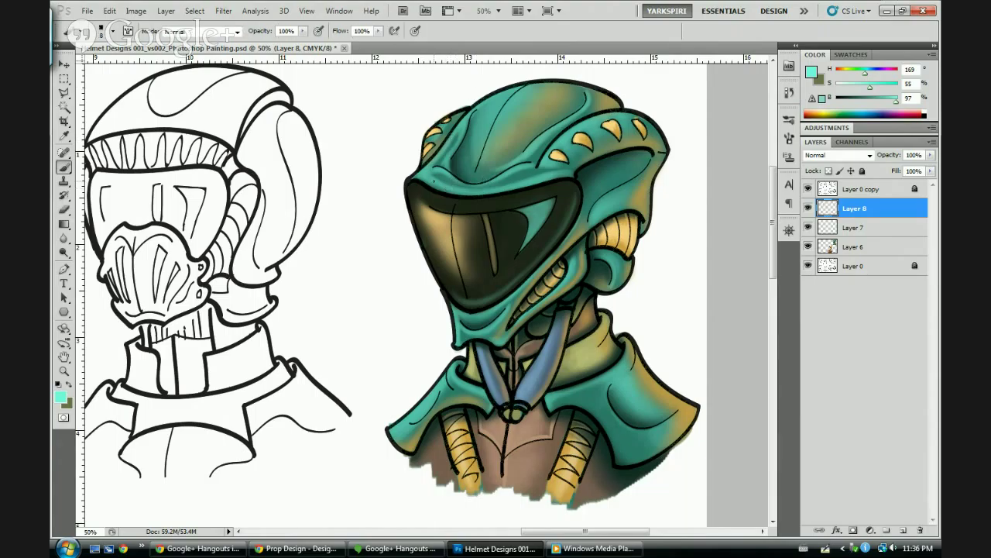
mouse_move(412, 177)
mouse_down()
mouse_move(475, 195)
mouse_move(465, 195)
mouse_up()
drag(440, 153, 431, 164)
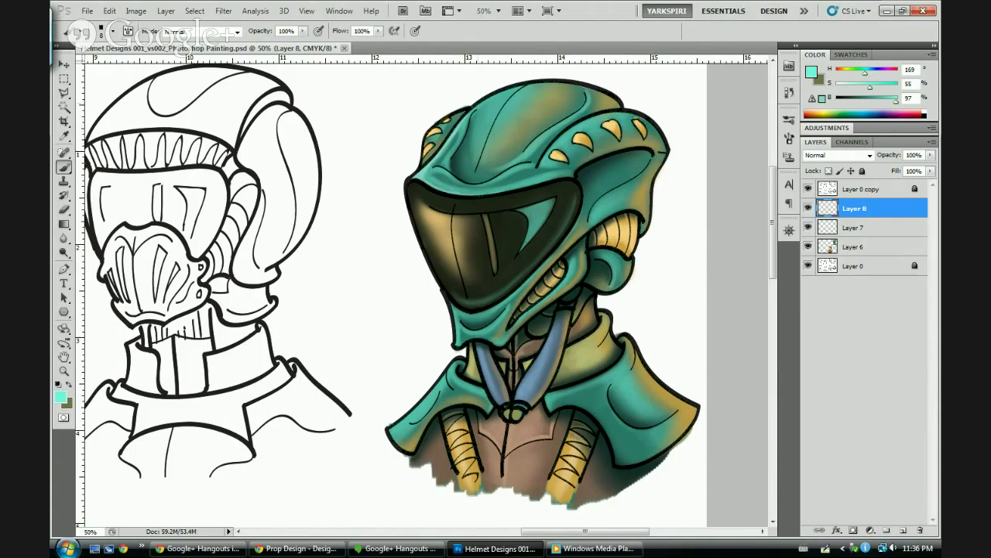
Paint a broad bright teal highlight down the front-left of the helmet's crown, enlarging the brush to 40 px at 100% opacity
click(513, 96)
click(516, 94)
drag(527, 86, 489, 137)
key(bracketright)
key(bracketright)
key(bracketright)
key(bracketright)
key(bracketright)
mouse_move(489, 145)
mouse_down()
mouse_move(533, 86)
mouse_move(502, 100)
mouse_move(508, 91)
mouse_move(519, 90)
mouse_move(495, 132)
mouse_move(511, 94)
mouse_move(490, 121)
mouse_move(523, 89)
mouse_up()
key(bracketright)
key(bracketright)
key(bracketright)
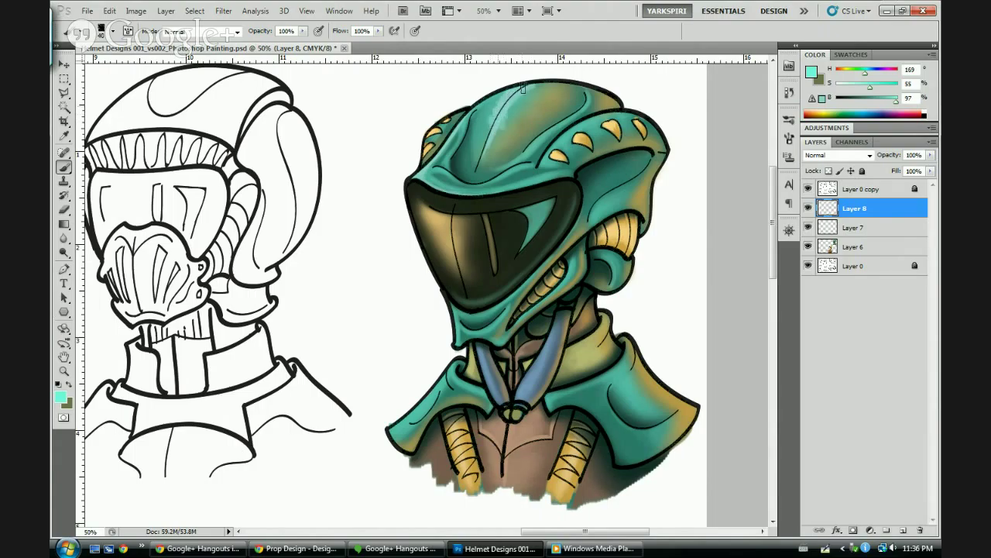
drag(496, 130, 524, 99)
drag(530, 92, 494, 120)
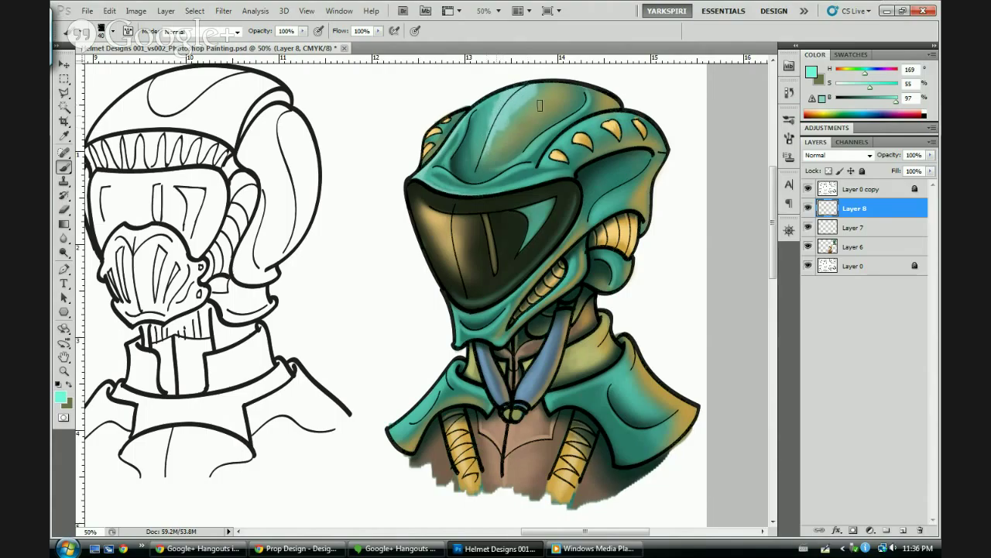
Soften the crown highlight with an enlarged Eraser, and rebuild its upper edge with a light stroke of the 40 px brush
key(e)
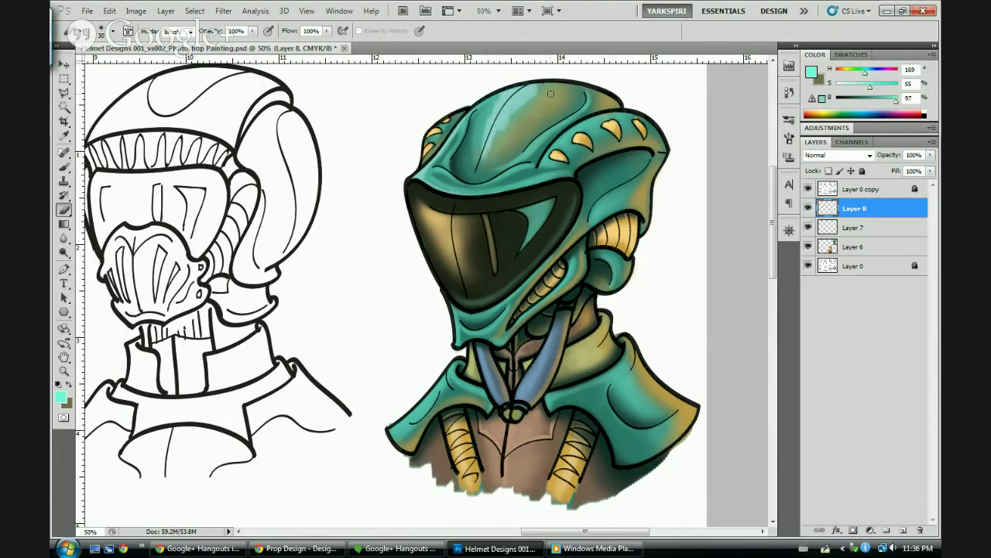
key(bracketright)
key(bracketright)
key(bracketright)
mouse_move(512, 124)
mouse_down()
mouse_move(484, 160)
mouse_move(488, 97)
mouse_move(498, 89)
mouse_move(482, 130)
mouse_move(511, 74)
mouse_move(534, 105)
mouse_move(522, 108)
mouse_move(547, 76)
mouse_move(498, 93)
mouse_move(476, 159)
mouse_move(490, 160)
mouse_move(508, 133)
mouse_move(572, 98)
mouse_up()
key(b)
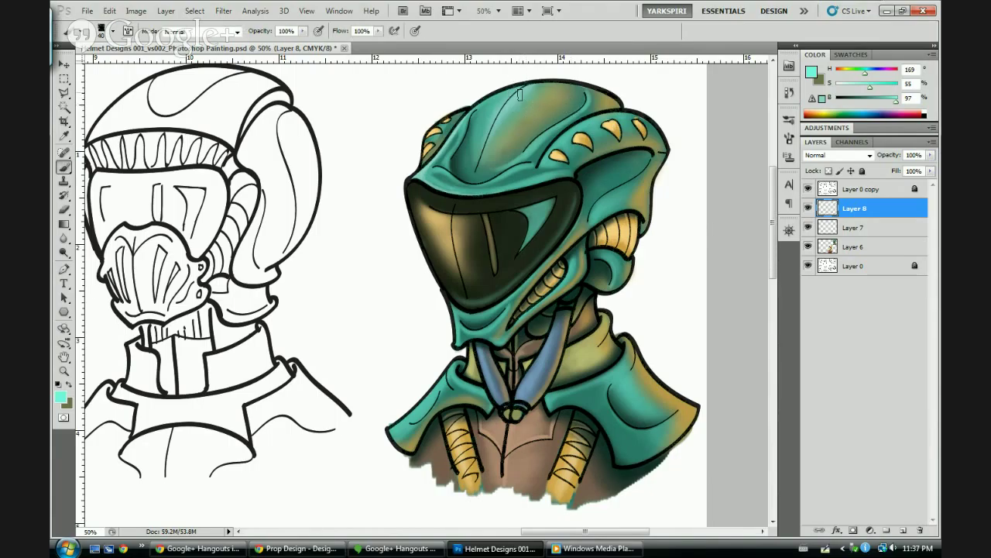
mouse_move(511, 96)
mouse_down()
mouse_move(533, 93)
mouse_move(528, 85)
mouse_up()
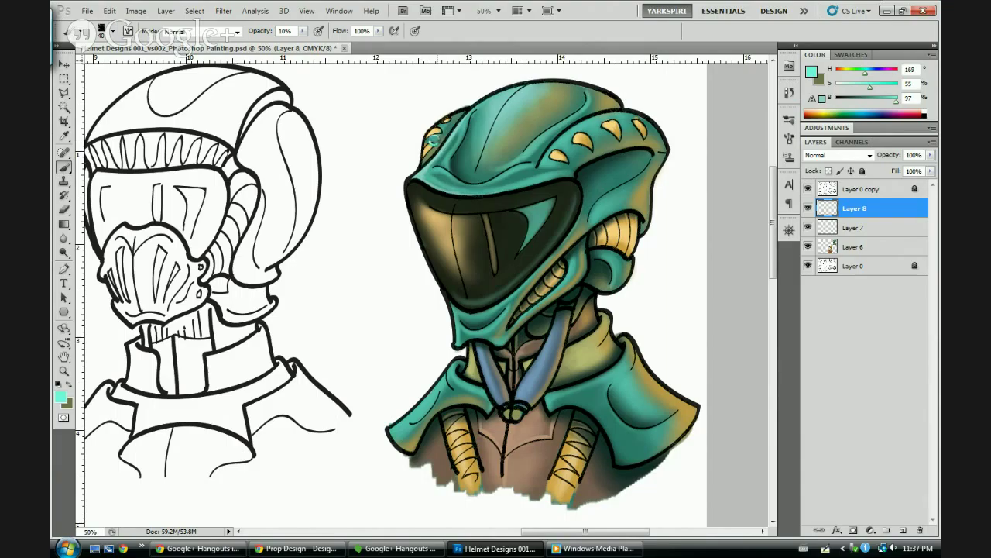
Highlight the teal band around the golden spikes with 10 to 25 px brush strokes at 30% opacity
key(bracketleft)
key(bracketleft)
key(2)
key(3)
key(bracketleft)
click(593, 131)
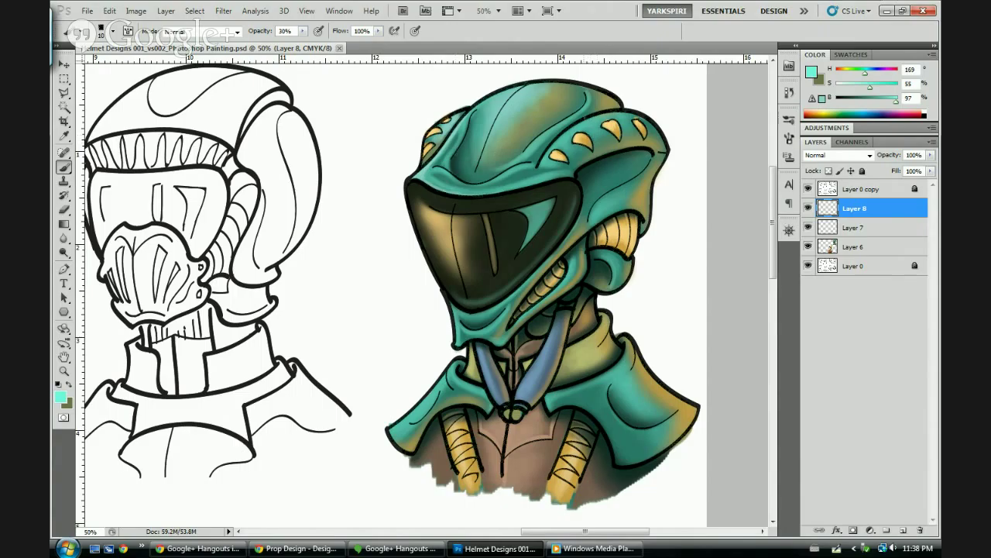
key(bracketright)
key(bracketright)
key(bracketright)
key(bracketright)
key(bracketright)
key(bracketleft)
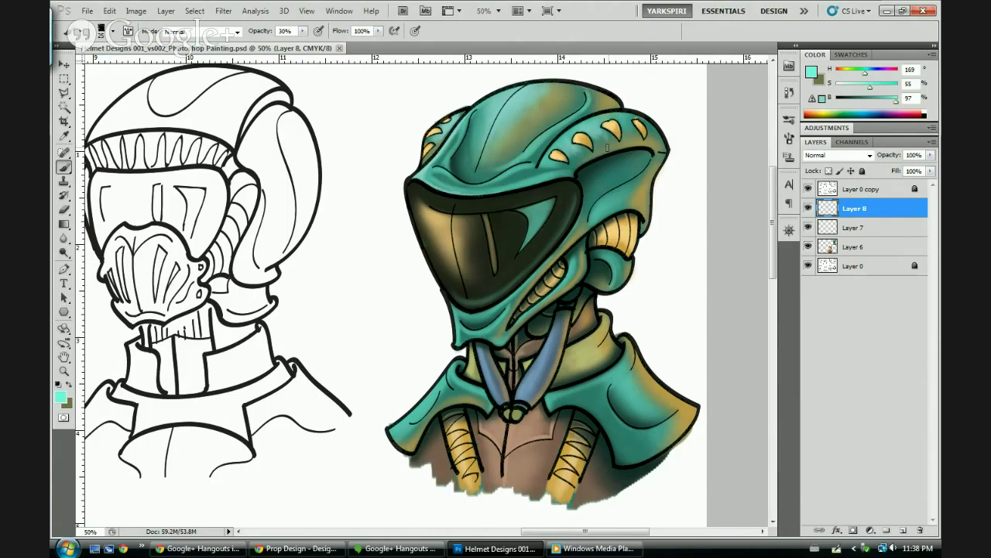
Soften the new highlights with a 90 px Eraser, undo the stroke on the helmet's left side, and reduce the eraser size
key(e)
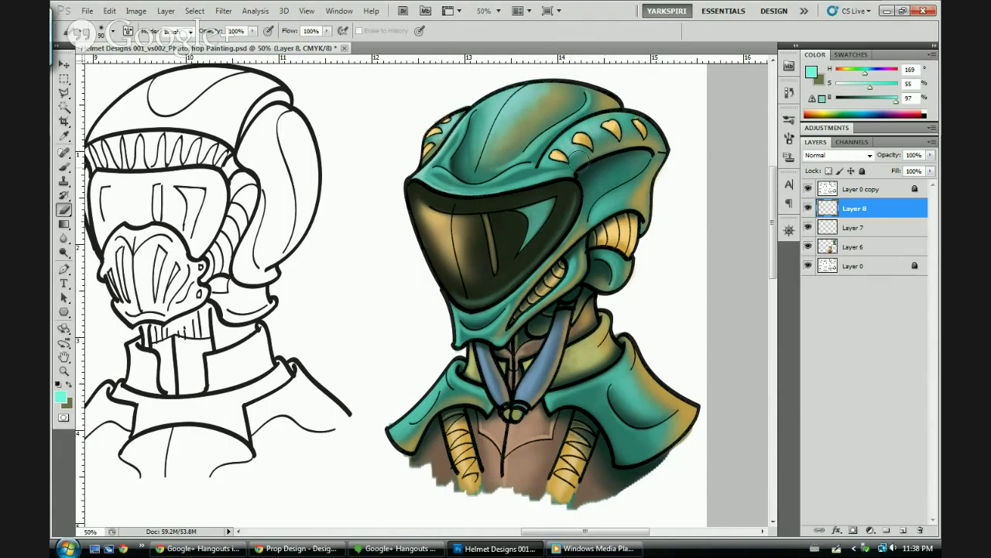
drag(461, 124, 415, 165)
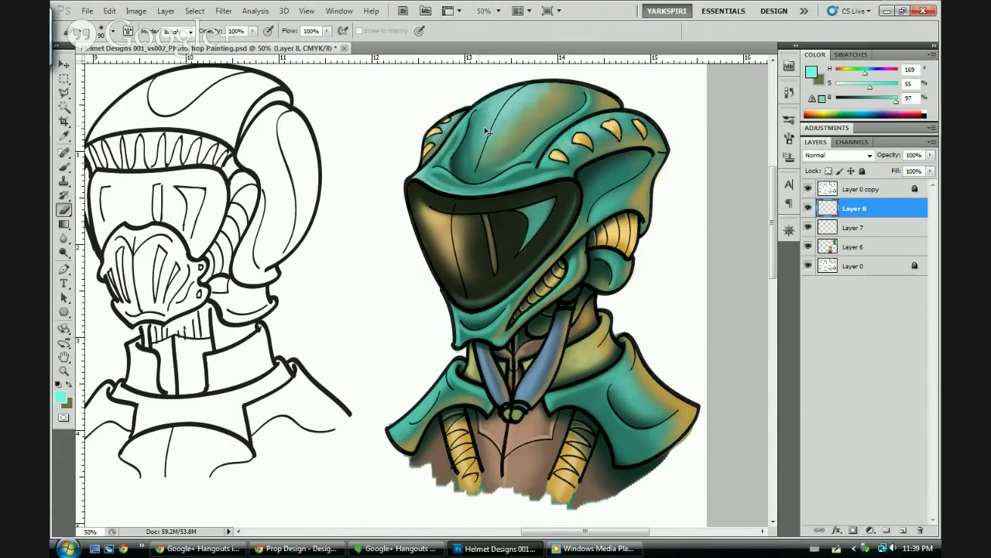
key(ctrl+z)
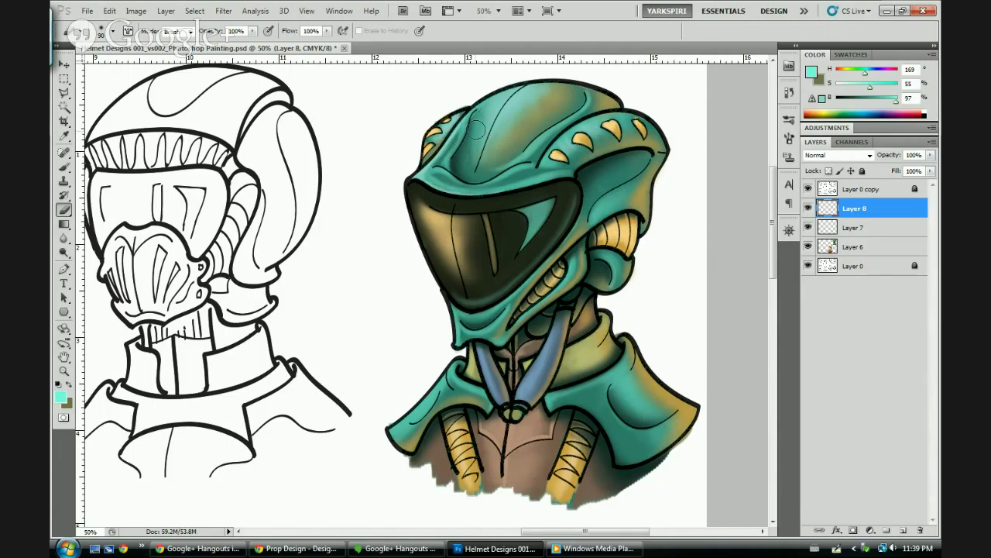
key(bracketleft)
key(bracketleft)
key(bracketleft)
key(bracketleft)
key(bracketleft)
key(bracketleft)
key(b)
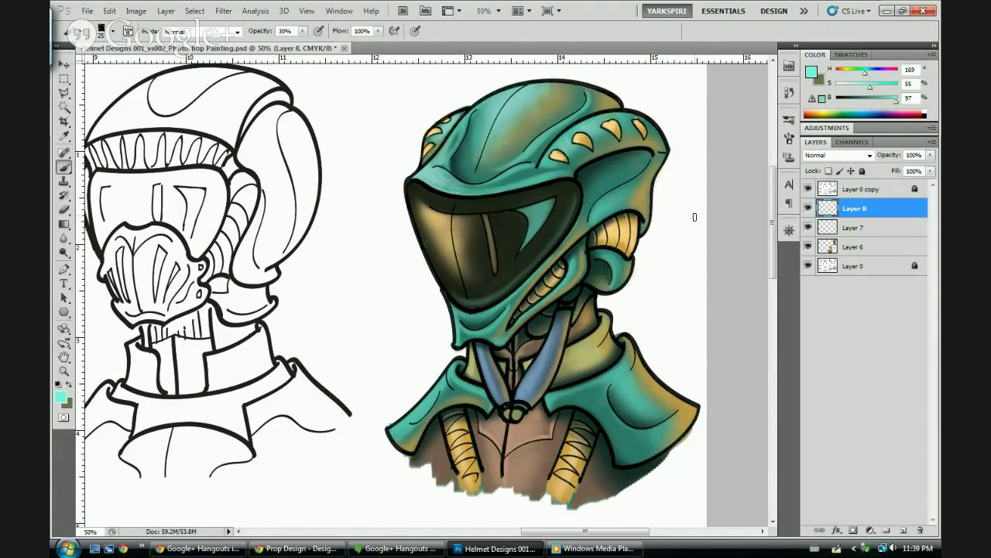
Compare the highlights by toggling Layer 8, and lighten the visor brow and chin guard with 20 to 40 px strokes at 30% opacity
click(808, 209)
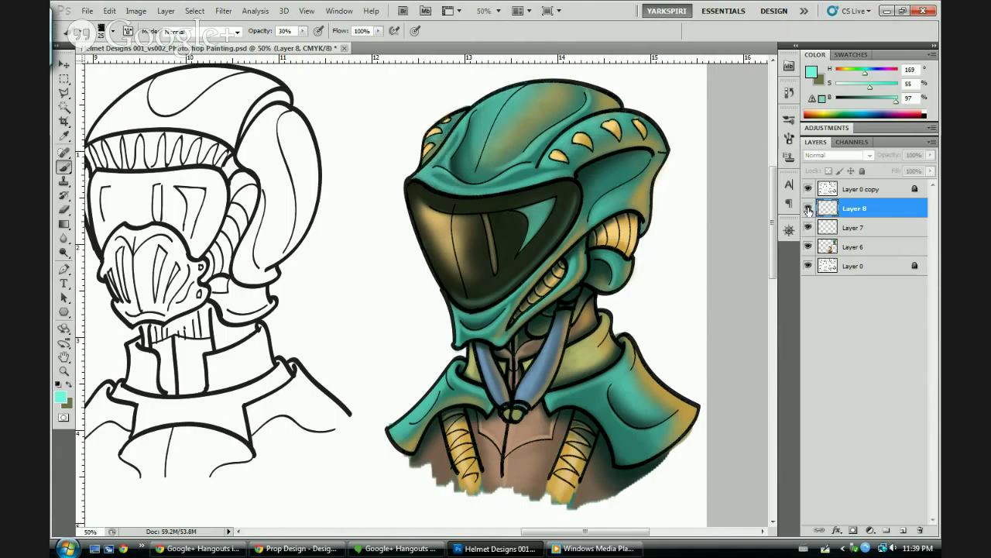
click(808, 209)
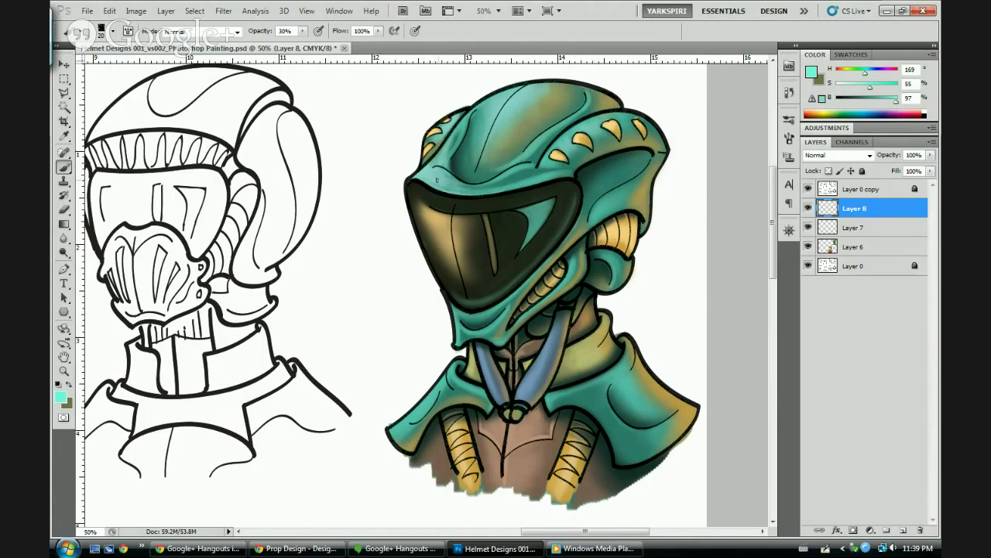
key(bracketleft)
key(bracketright)
key(bracketright)
key(bracketright)
key(bracketright)
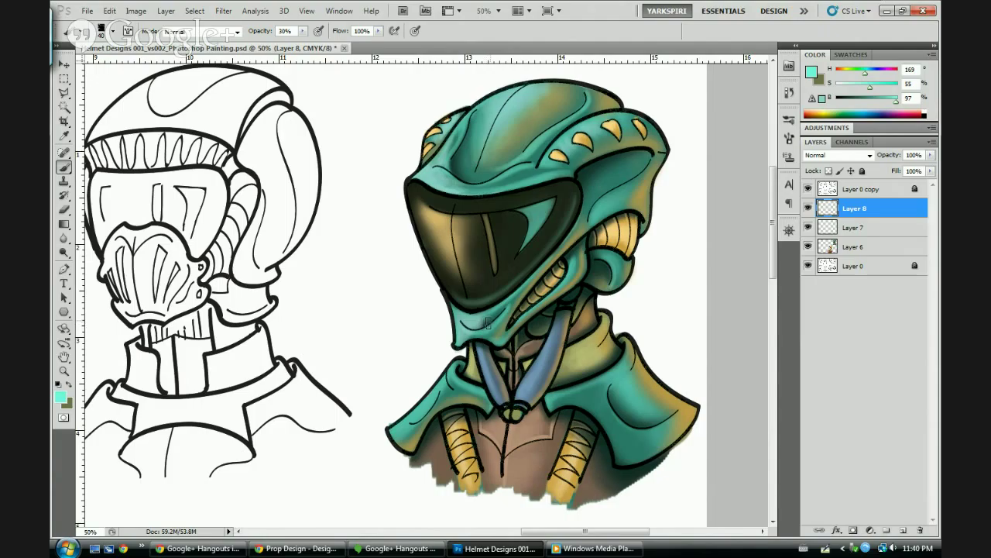
Enlarge the Eraser to 90 px for softening the highlights, and compare the painting with Layer 8 hidden and shown
key(e)
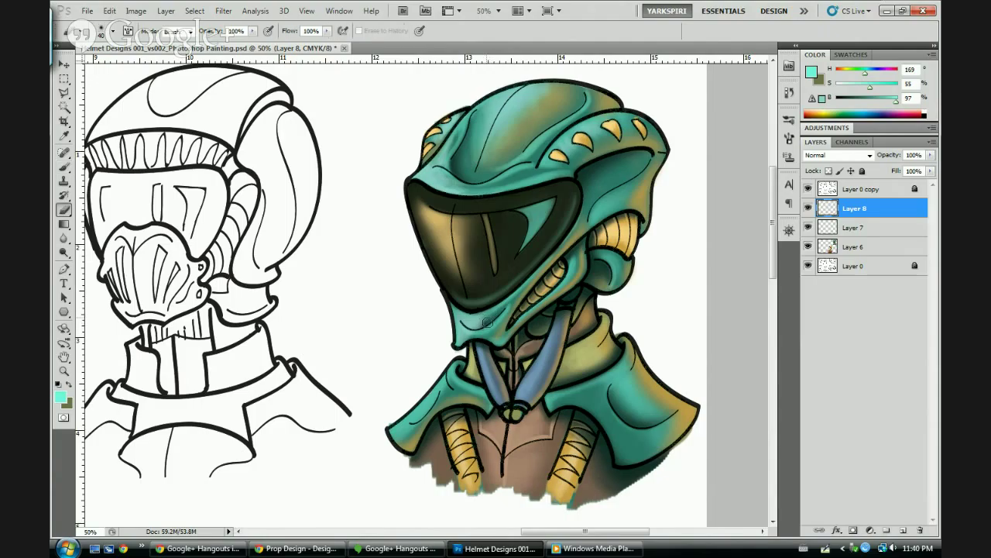
key(bracketright)
key(bracketright)
key(bracketright)
key(bracketright)
key(bracketright)
click(809, 209)
click(809, 209)
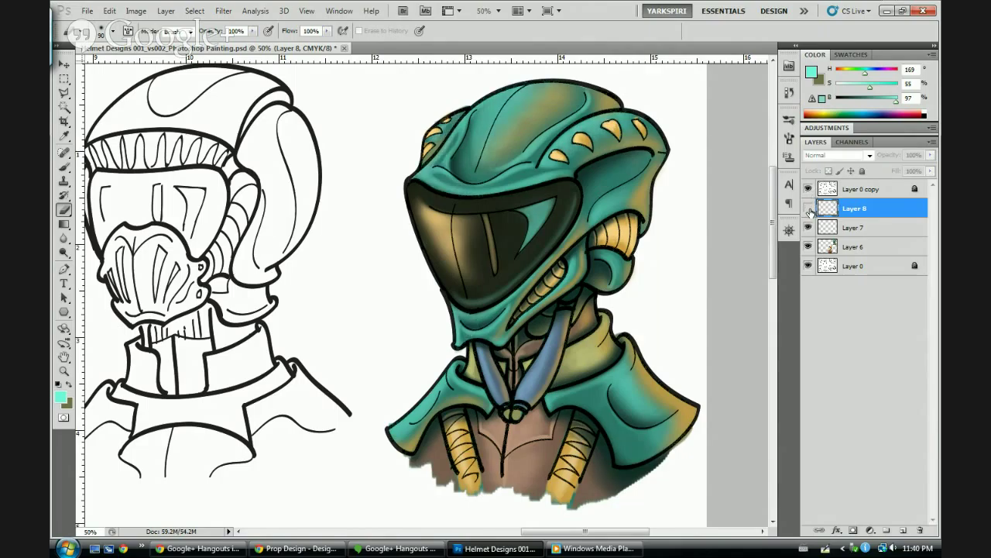
click(809, 209)
click(808, 209)
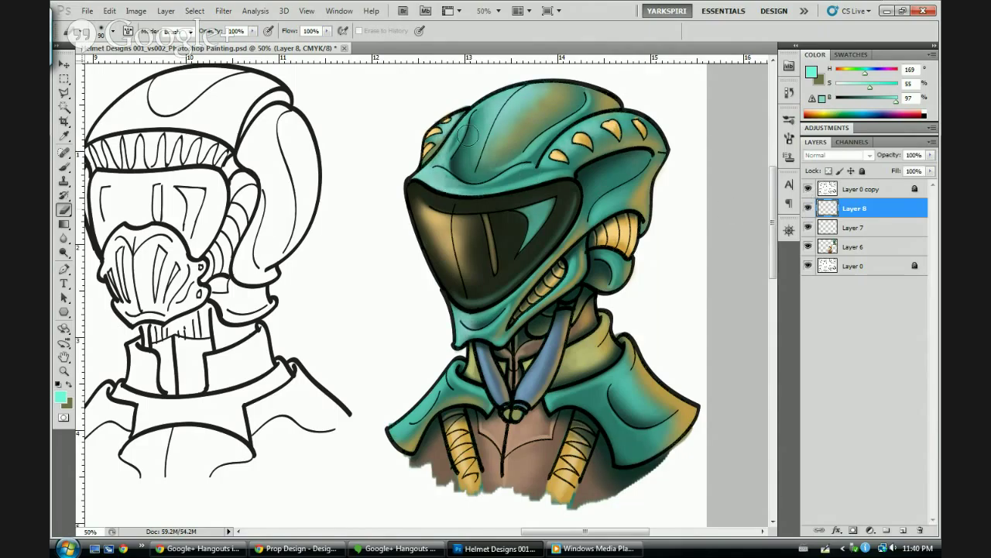
Lighten the ridge on the helmet's left side with 40 px strokes at 30% opacity, and dismiss the antivirus notification
key(b)
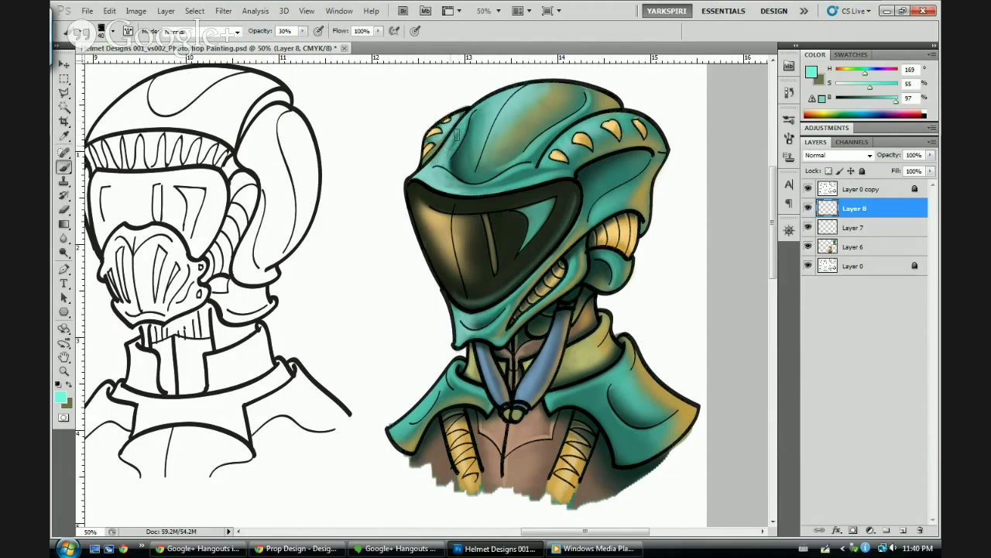
drag(458, 134, 441, 159)
drag(460, 126, 441, 161)
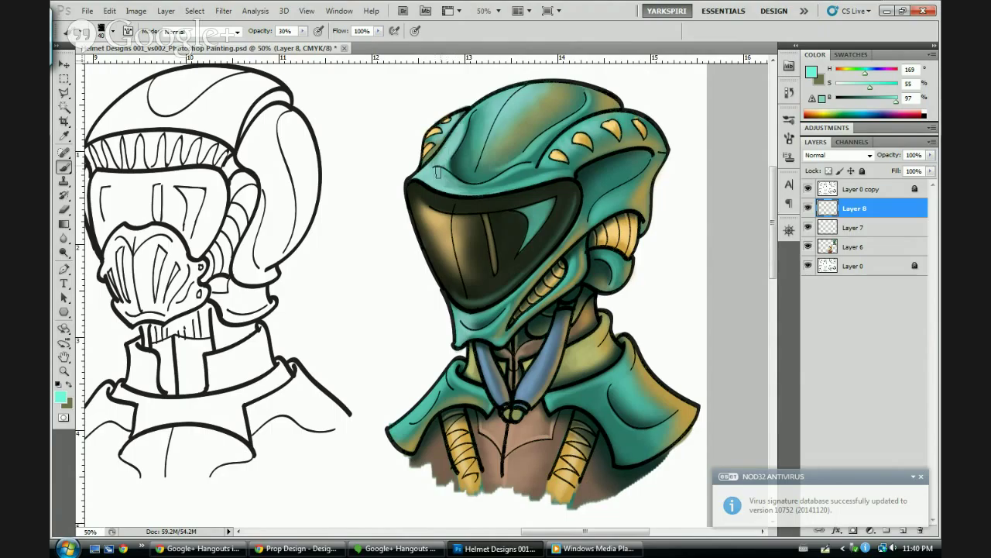
click(923, 479)
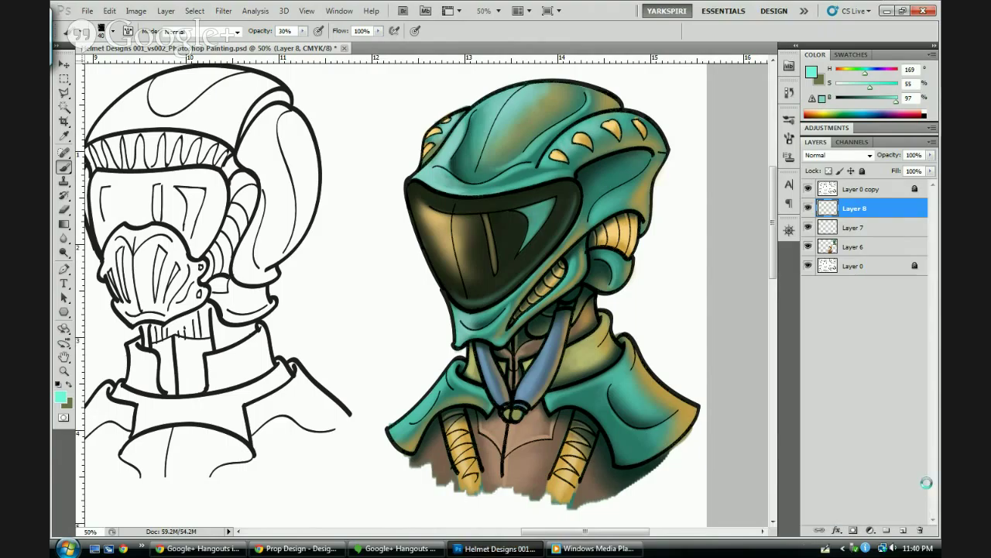
click(866, 409)
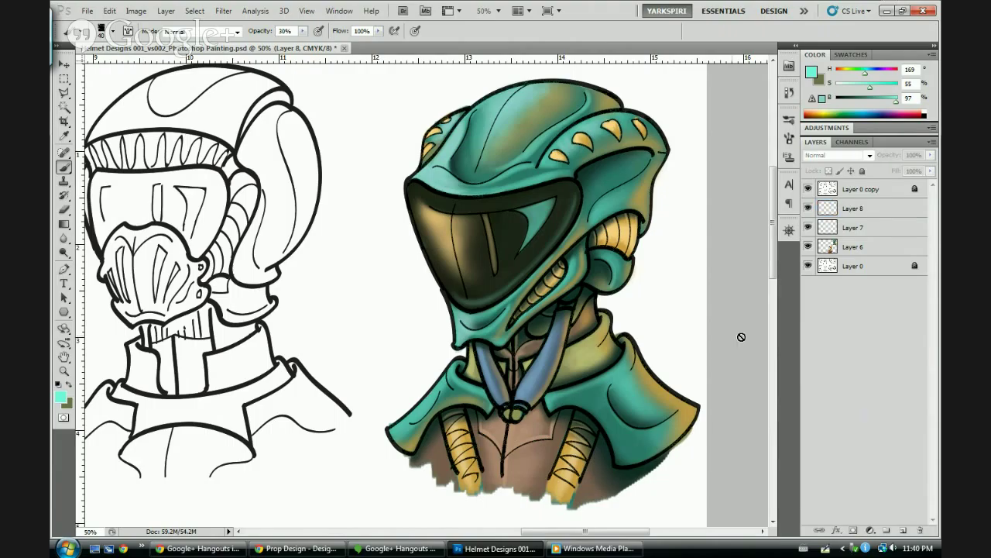
Reselect Layer 8, compare its highlights by toggling its visibility, and save the document
click(811, 210)
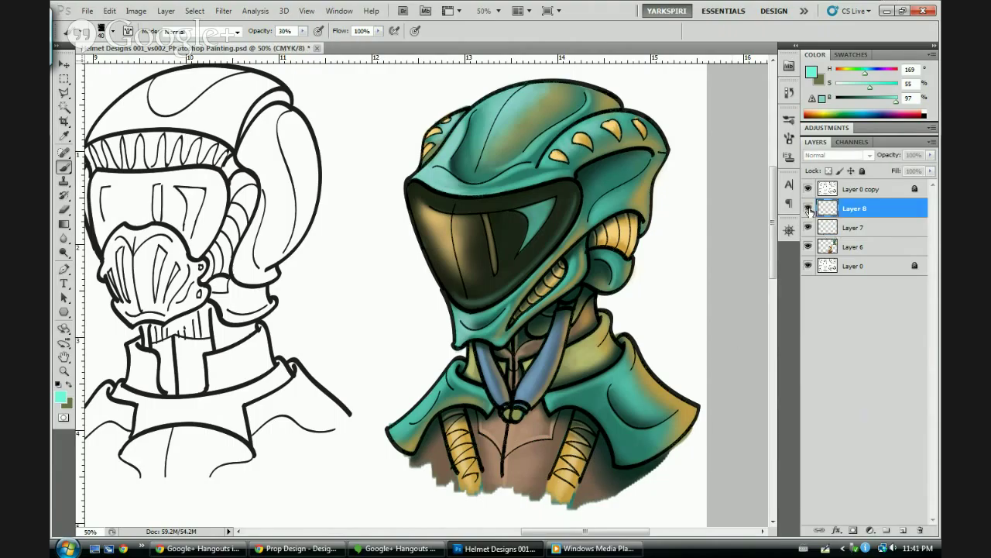
click(808, 208)
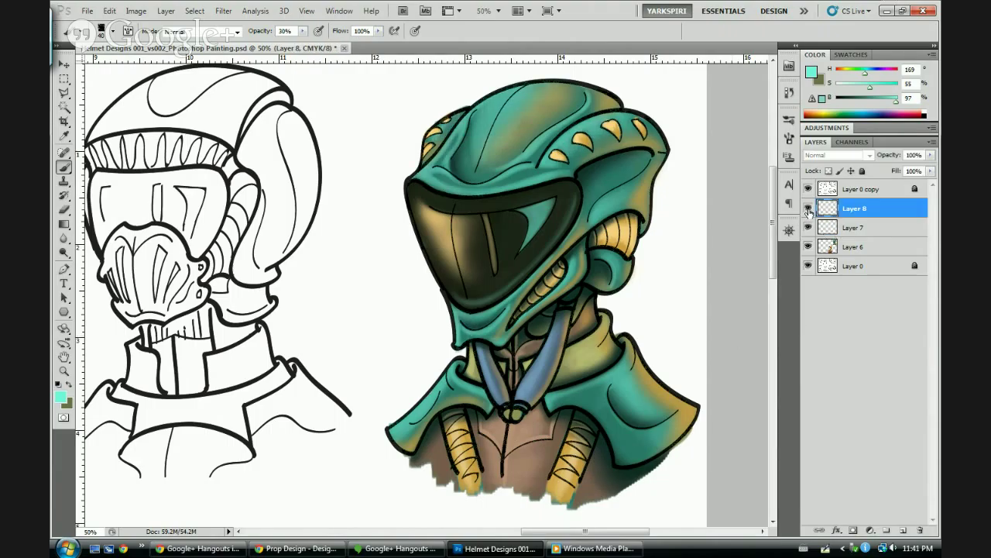
click(808, 209)
click(809, 211)
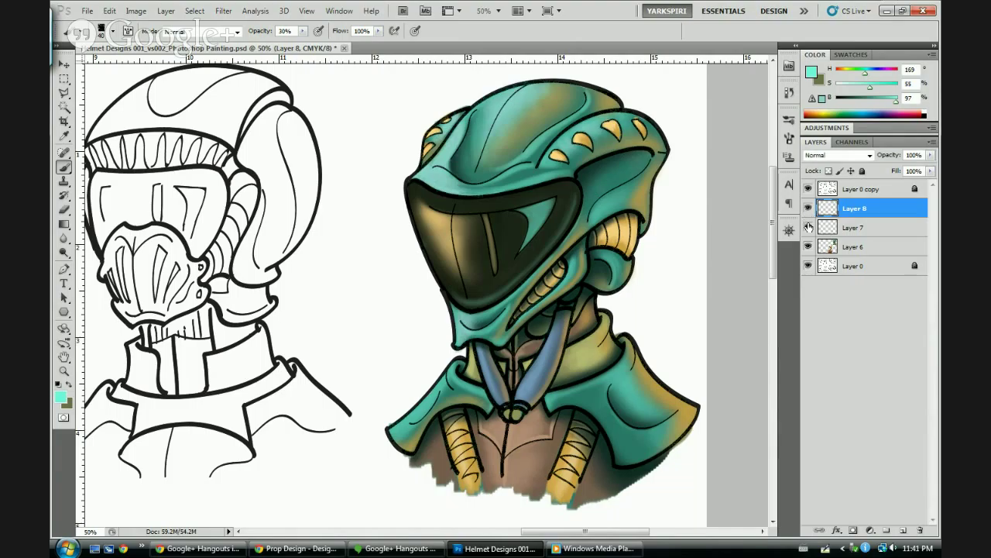
drag(715, 330, 725, 324)
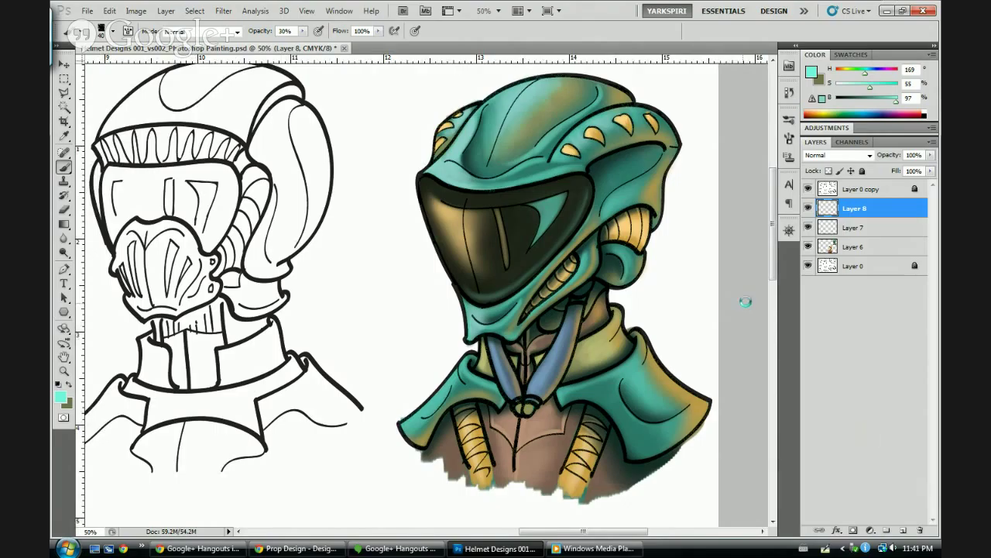
key(ctrl+s)
click(809, 209)
click(808, 209)
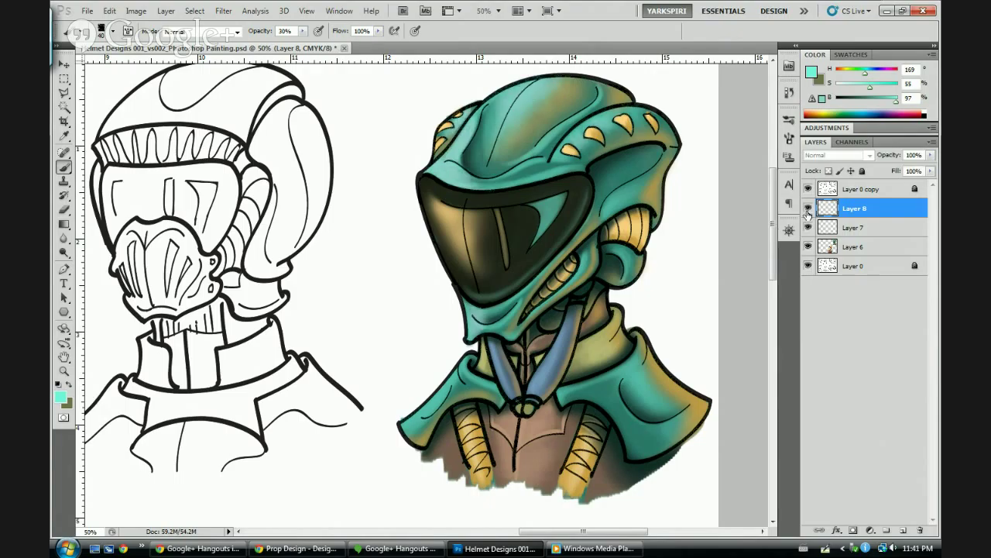
Merge Layer 8, Layer 7 and Layer 6 into a single paint layer
shift+click(849, 247)
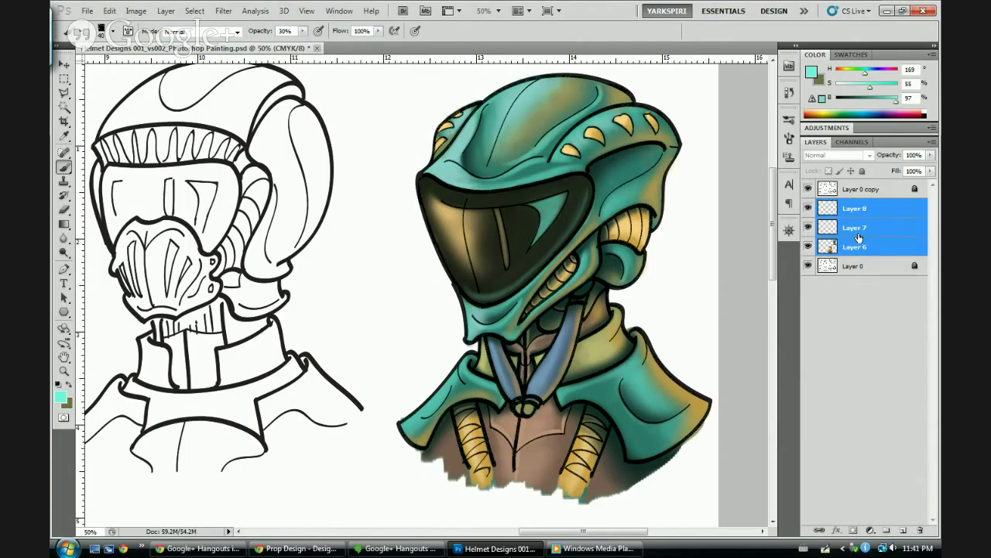
right_click(859, 242)
click(784, 499)
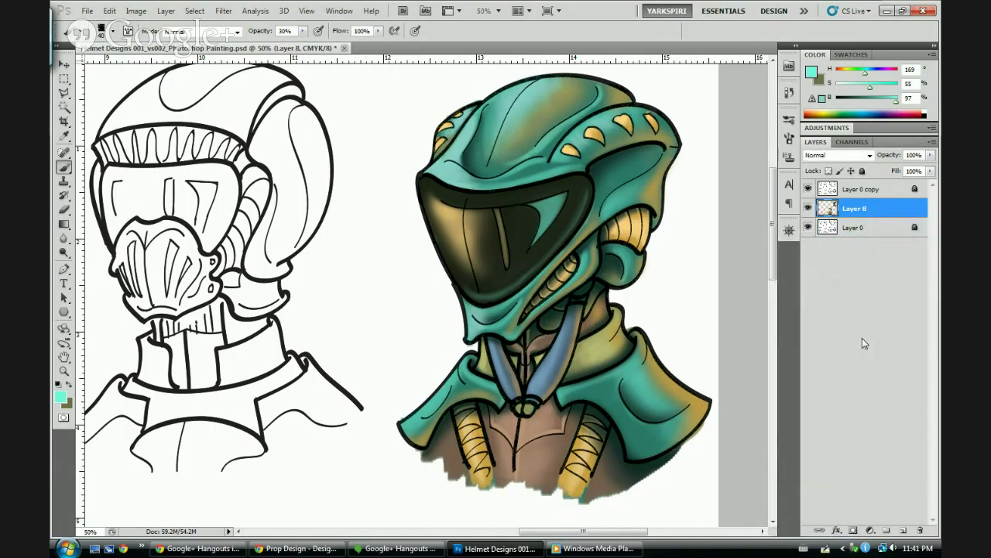
key(ctrl)
key(ctrl+minus)
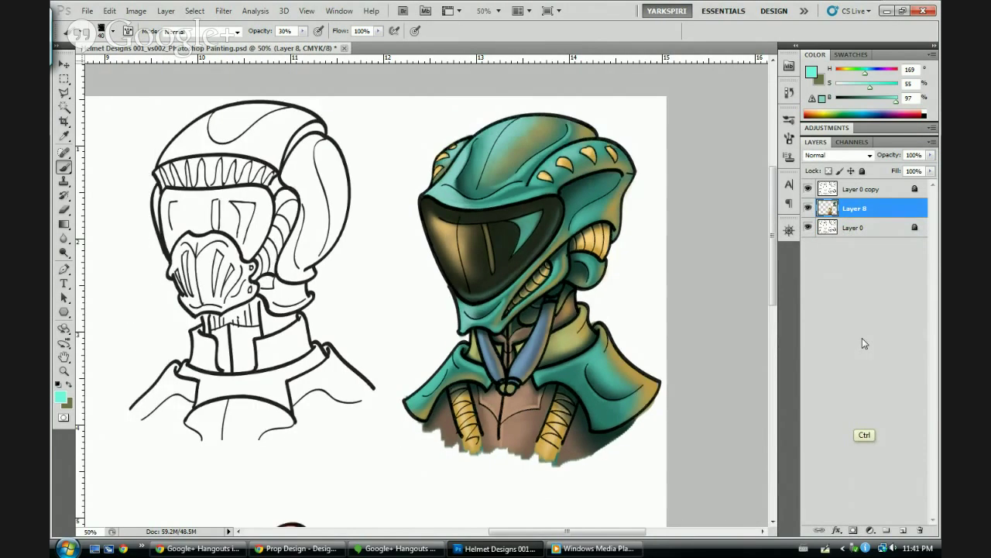
key(ctrl+plus)
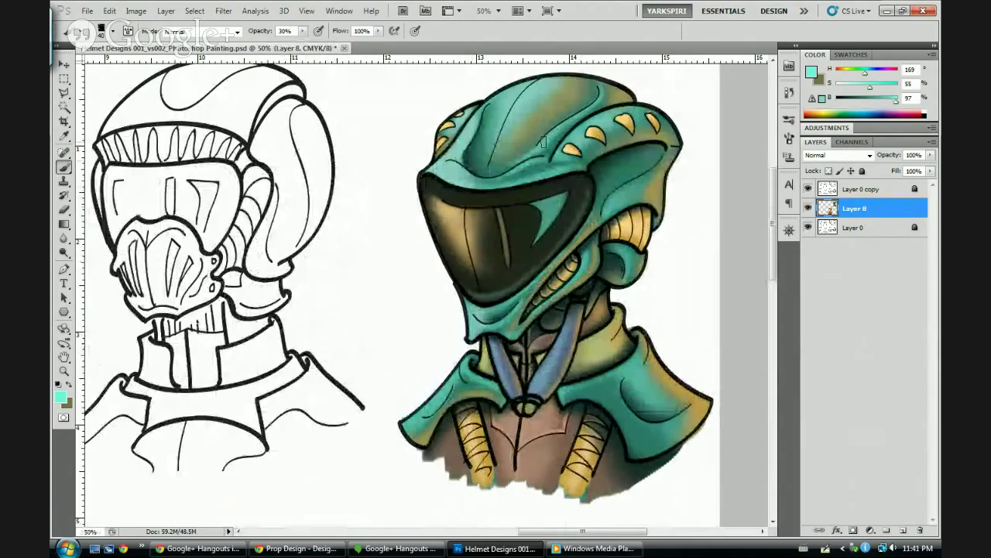
Add a new Layer 9 above the merged painting and sample the mid teal from the crown's left side
key(ctrl+shift)
key(ctrl+shift+n)
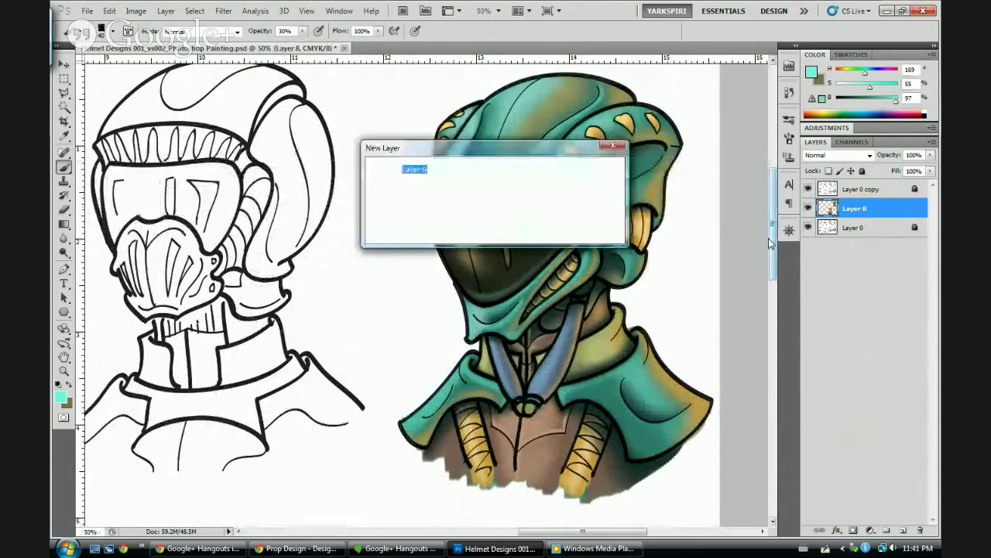
key(Return)
key(alt)
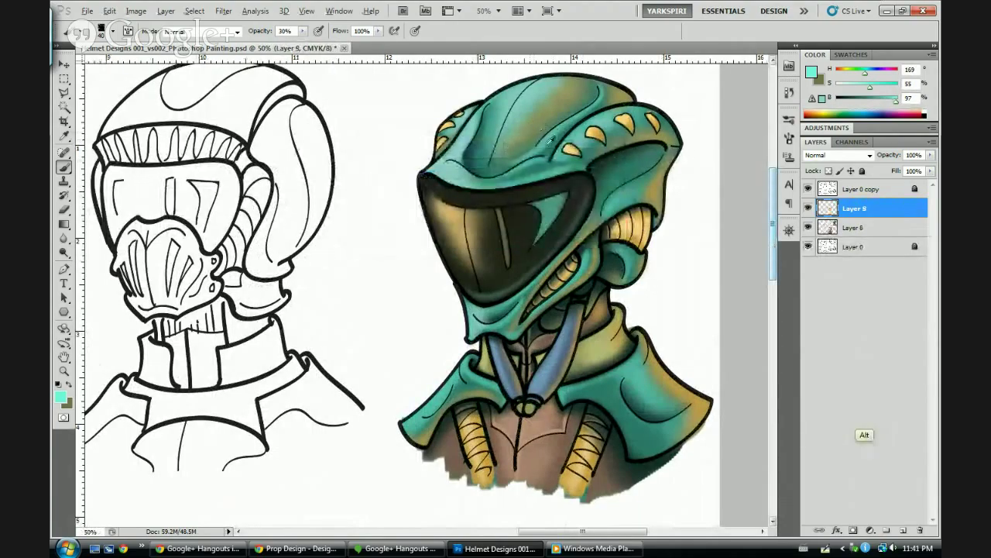
alt+click(488, 135)
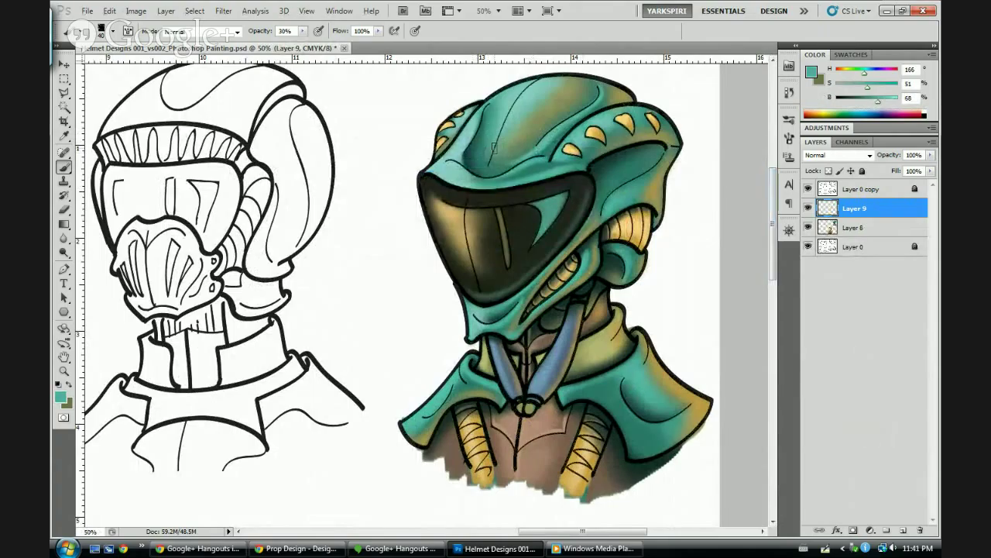
Blend the shaded hollow at the crown's lower left with short strokes of the sampled teal at 30% opacity
key(bracketleft)
key(bracketleft)
key(bracketleft)
drag(488, 164, 479, 158)
key(bracketright)
key(bracketright)
key(bracketright)
drag(487, 147, 496, 139)
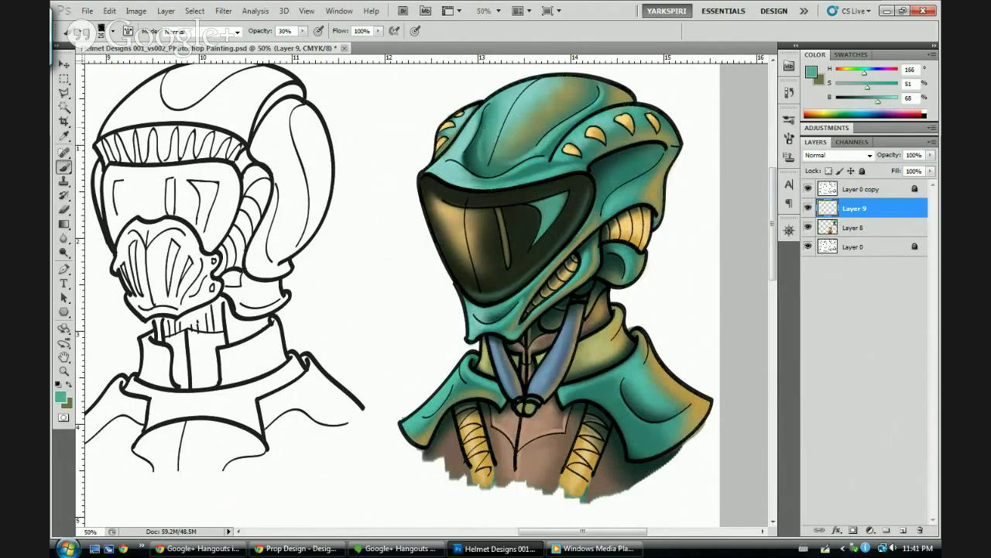
Refine the crown hollow's shading with finer and then 30 px teal strokes, and touch up the helmet's right side panel
key(bracketleft)
key(bracketleft)
key(bracketleft)
key(bracketleft)
drag(489, 126, 491, 128)
drag(494, 158, 482, 159)
key(bracketright)
key(bracketright)
key(bracketright)
key(bracketright)
key(bracketright)
drag(485, 151, 482, 160)
drag(638, 184, 645, 194)
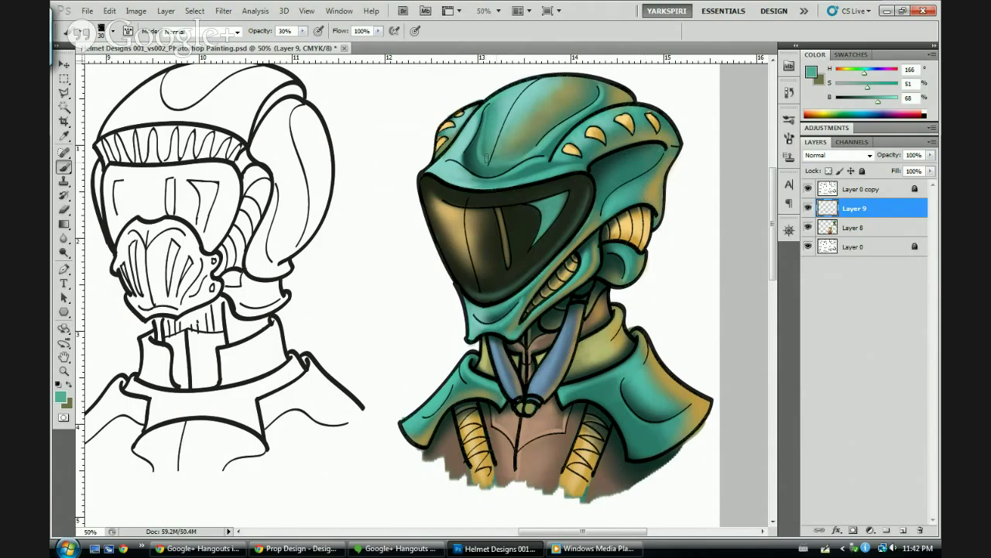
Touch up the teal beside the crown's right ridge and erase excess paint along the crown hollow with a 50 px eraser
drag(551, 144, 580, 140)
key(e)
drag(496, 117, 486, 154)
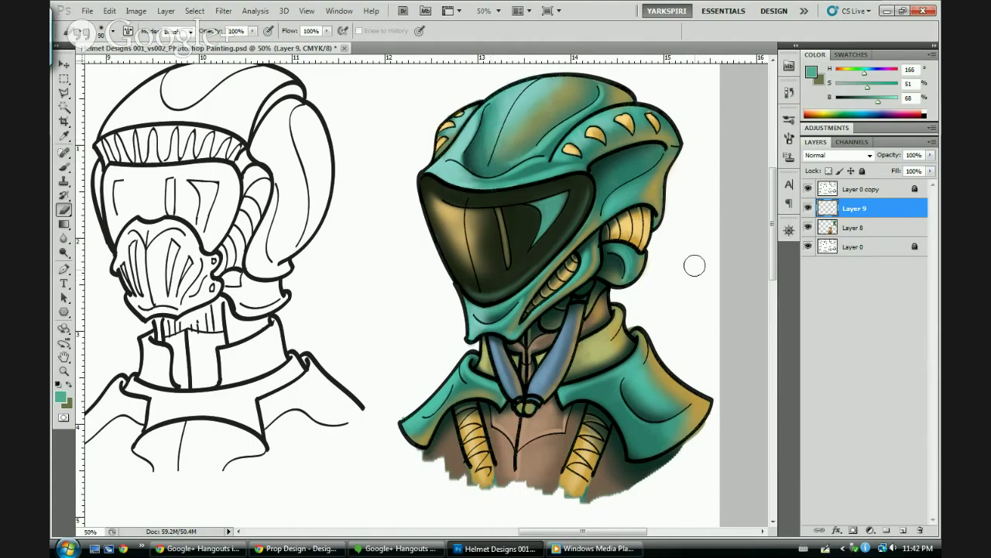
Draw thin dark seam lines on the olive collar with a 7 px brush at 70% opacity, using a sampled dark green
key(b)
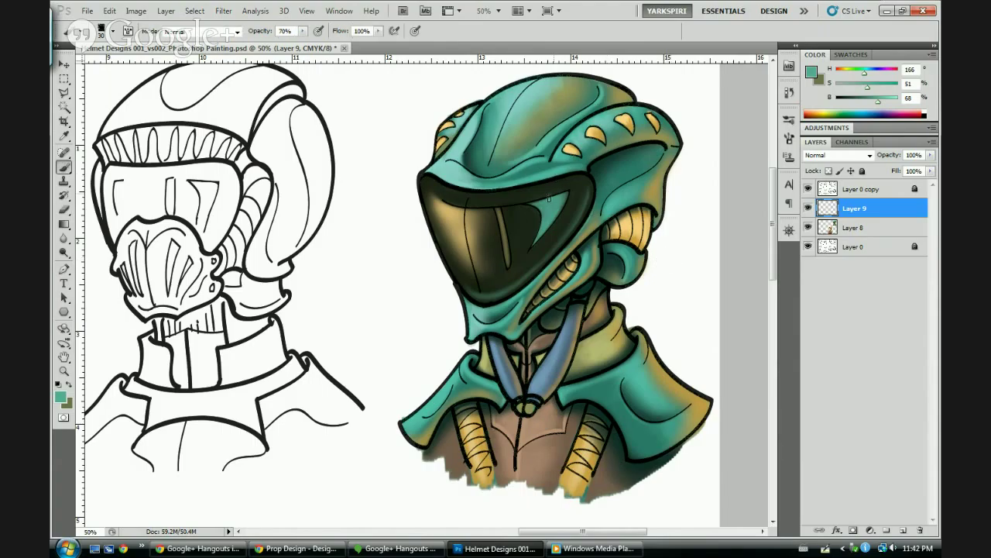
key(bracketleft)
key(bracketleft)
key(bracketleft)
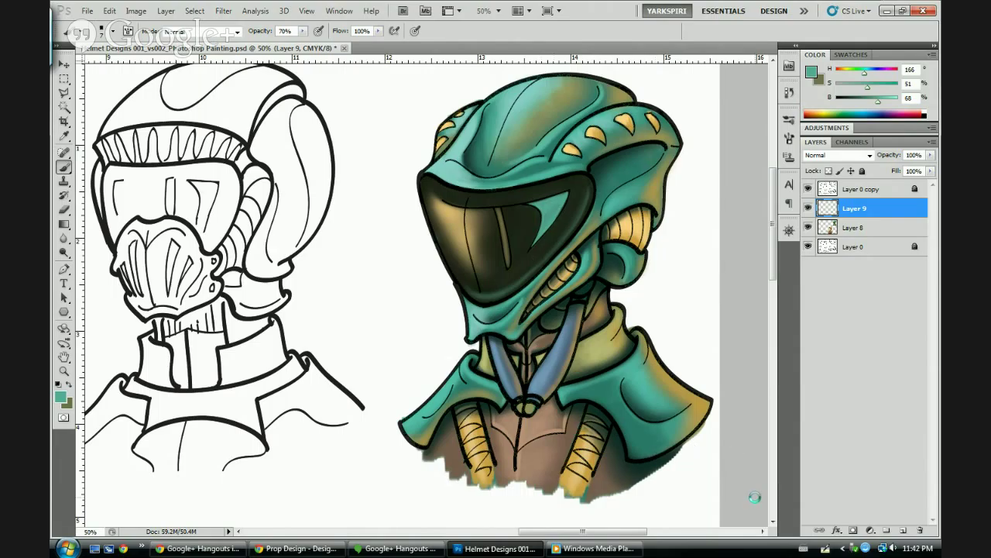
key(alt)
alt+click(595, 347)
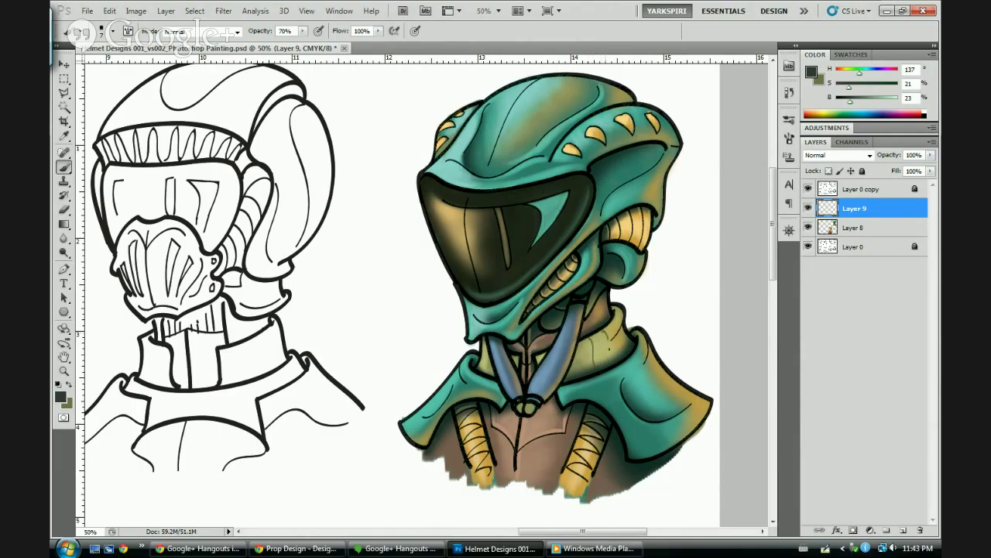
drag(610, 348, 610, 360)
key(ctrl+z)
drag(620, 344, 616, 320)
drag(584, 337, 578, 355)
Sample the collar's light olive, raise its brightness to 94% for highlights, and step back through the last changes
key(x)
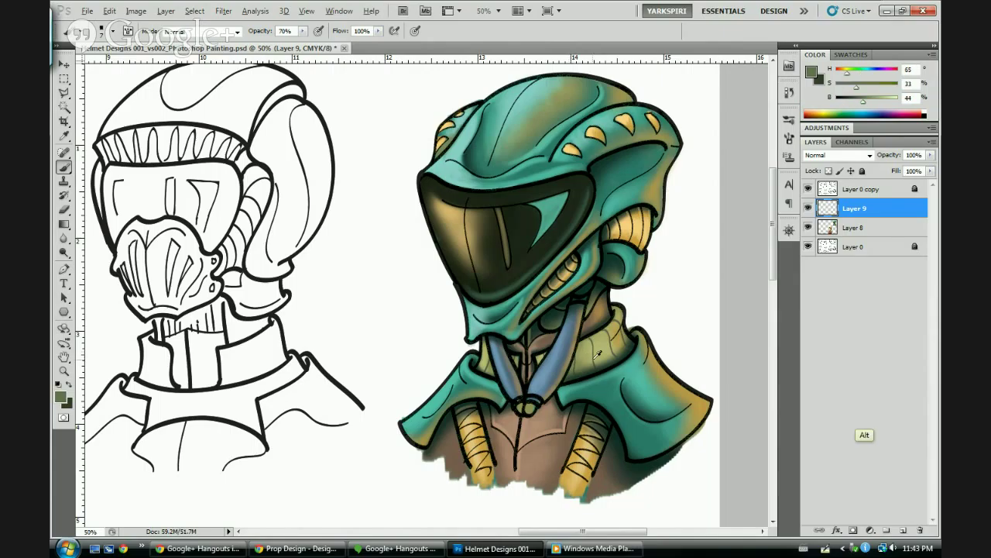
alt+click(592, 352)
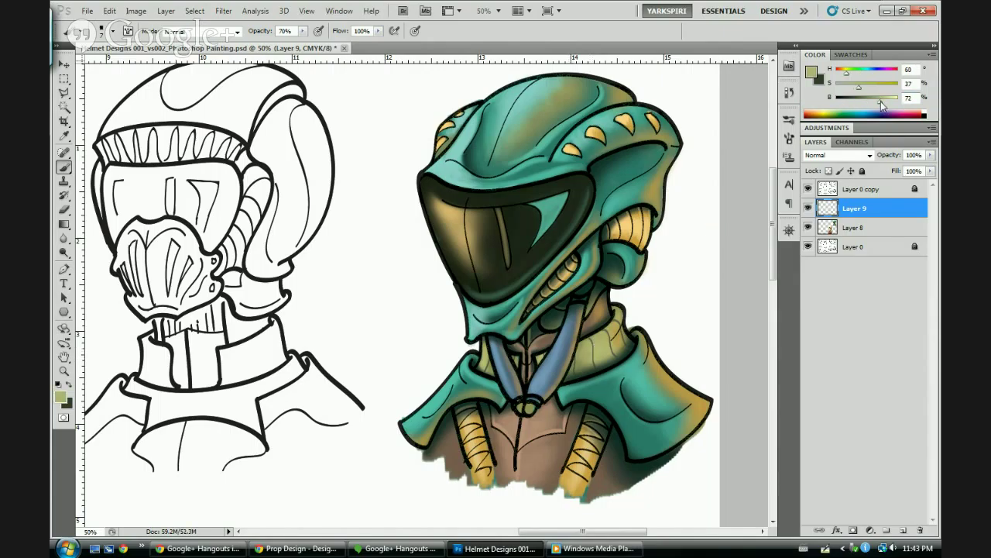
drag(881, 102, 894, 101)
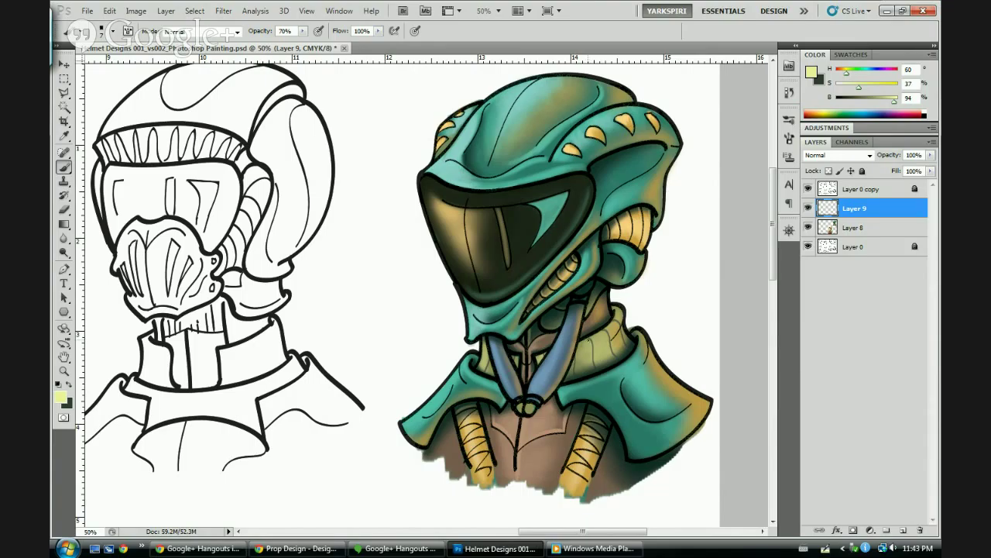
key(ctrl+alt)
key(ctrl+alt+z)
key(ctrl+alt+z)
key(x)
key(ctrl)
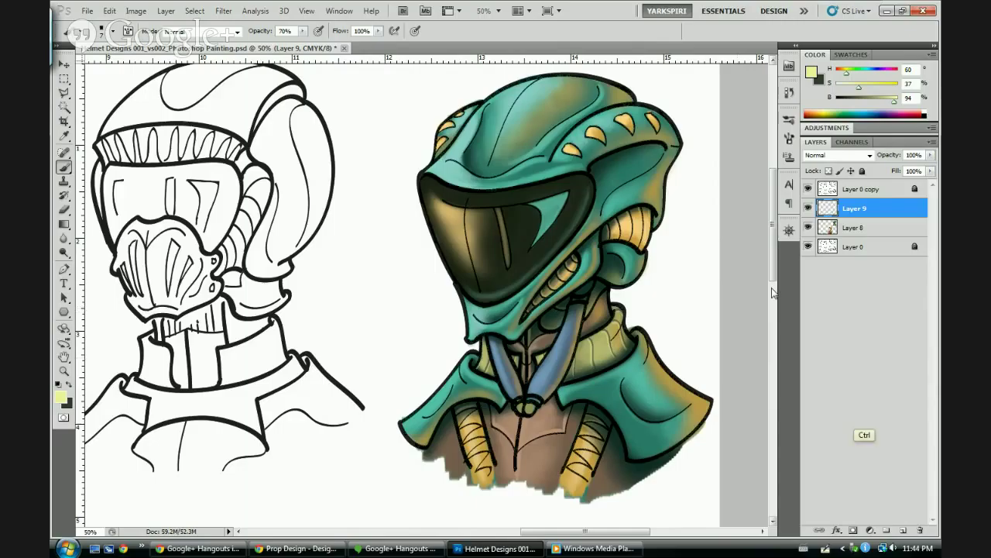
Save the document and bring the full sheet of helmet designs into view
key(ctrl+minus)
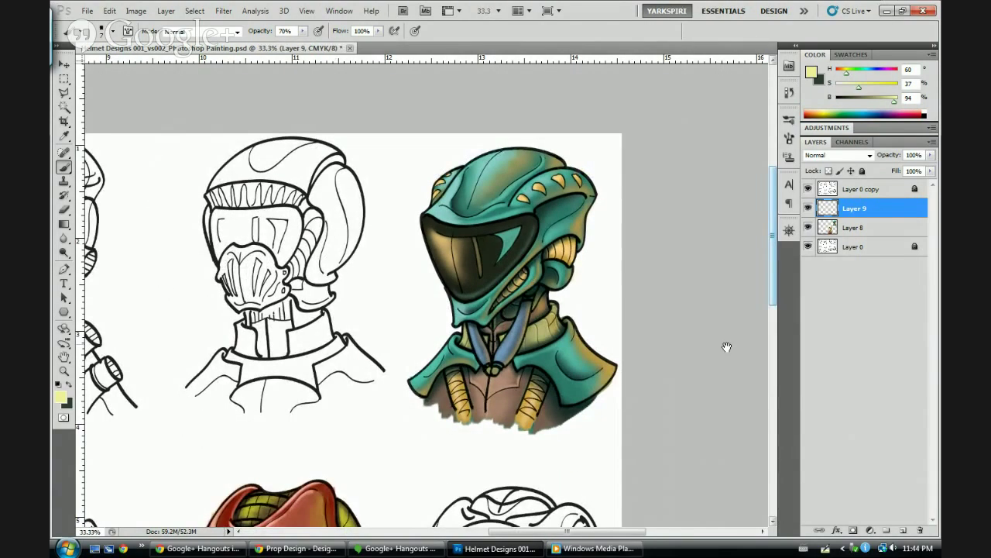
drag(724, 343, 698, 224)
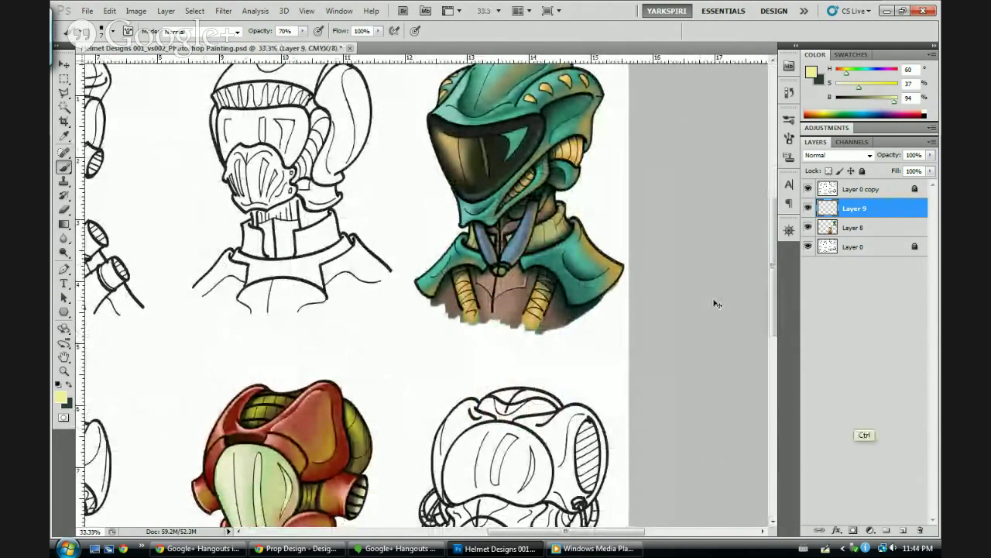
key(ctrl+s)
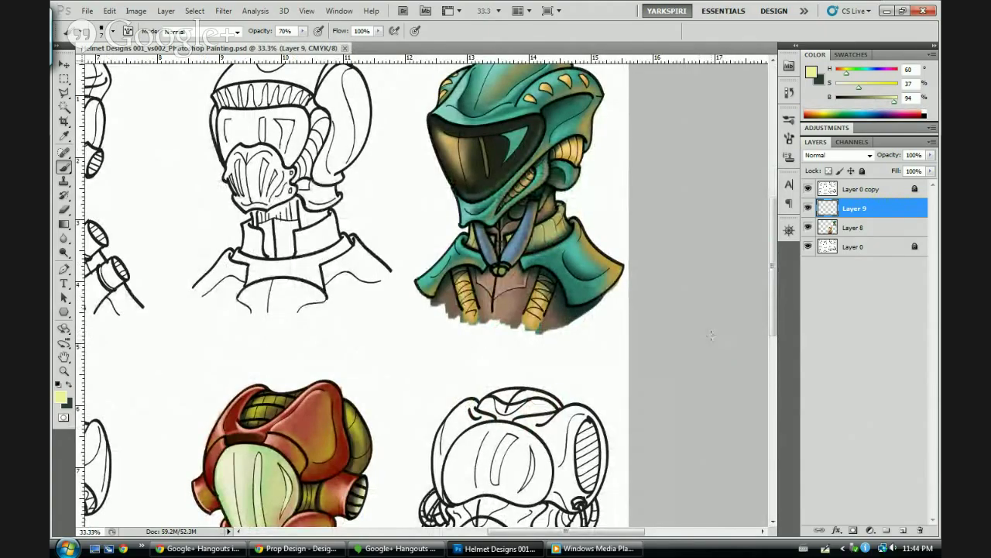
key(ctrl+minus)
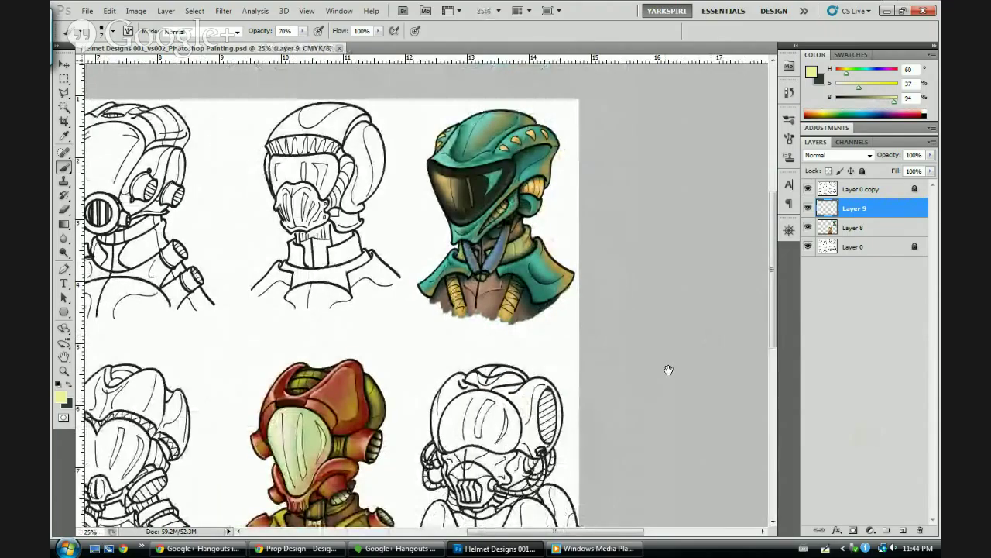
drag(668, 370, 689, 332)
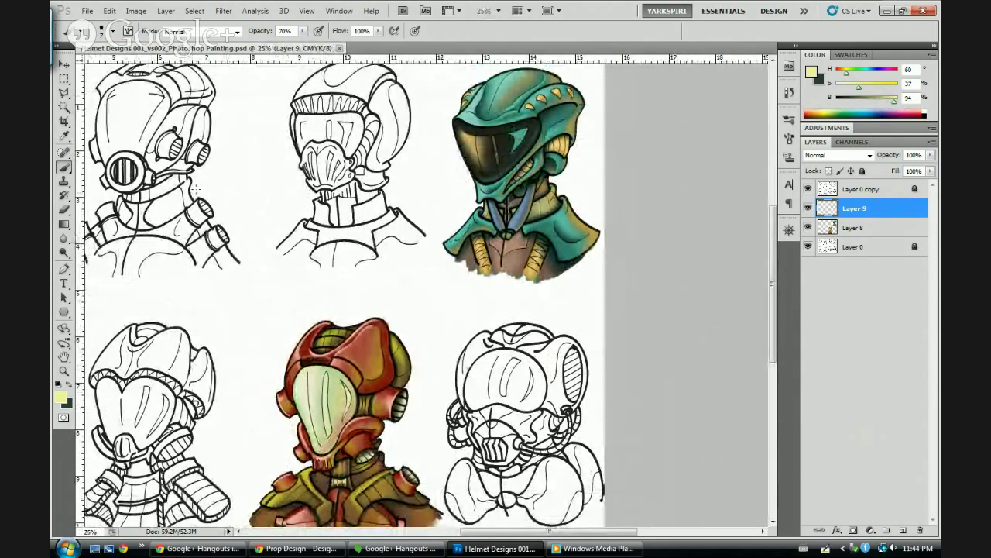
drag(619, 418, 626, 407)
key(ctrl+minus)
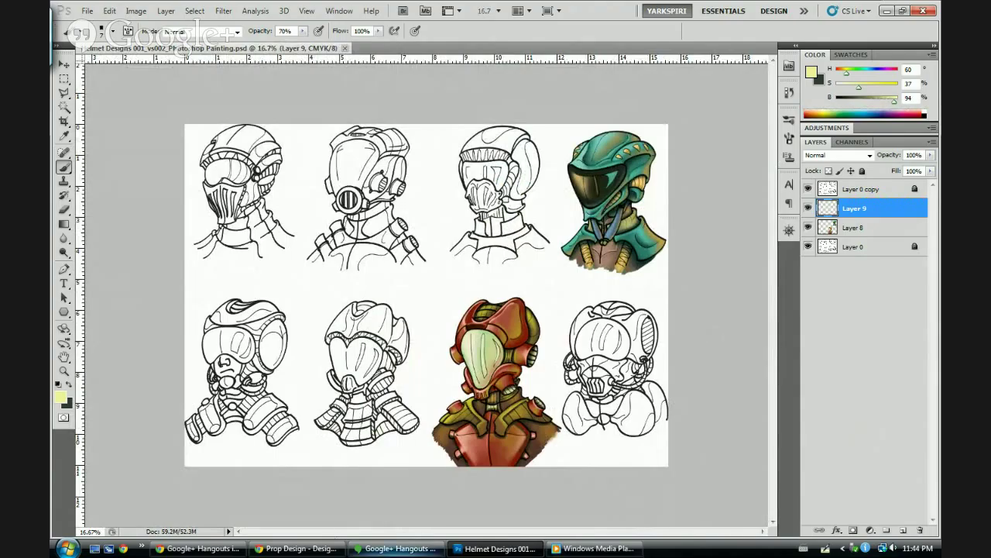
Switch to the Google+ Hangouts window and stop the live broadcast
mouse_move(390, 554)
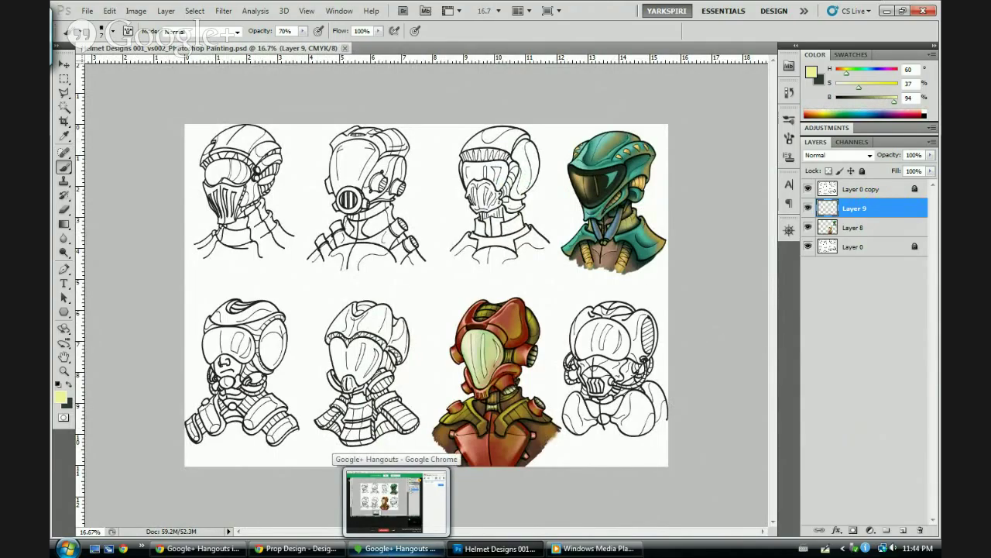
click(397, 549)
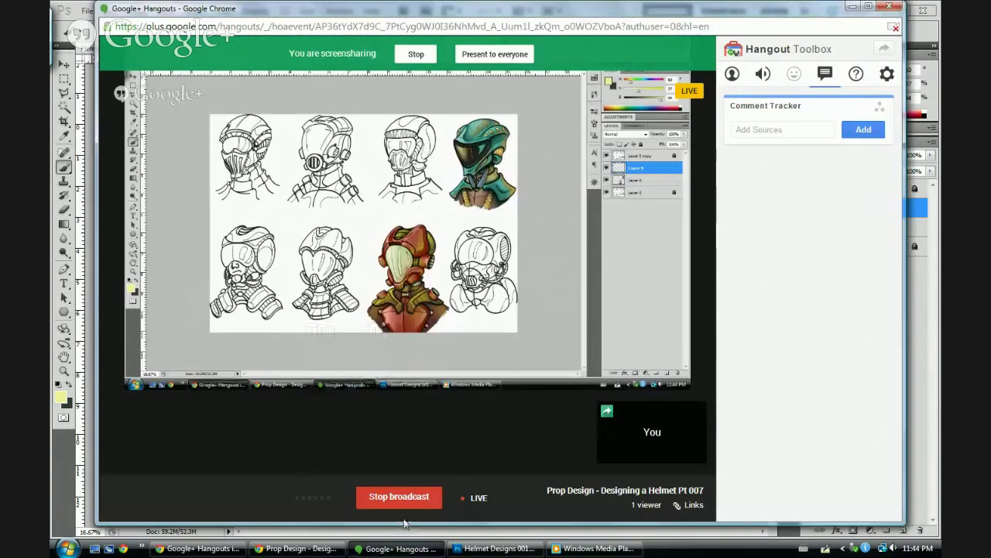
click(395, 502)
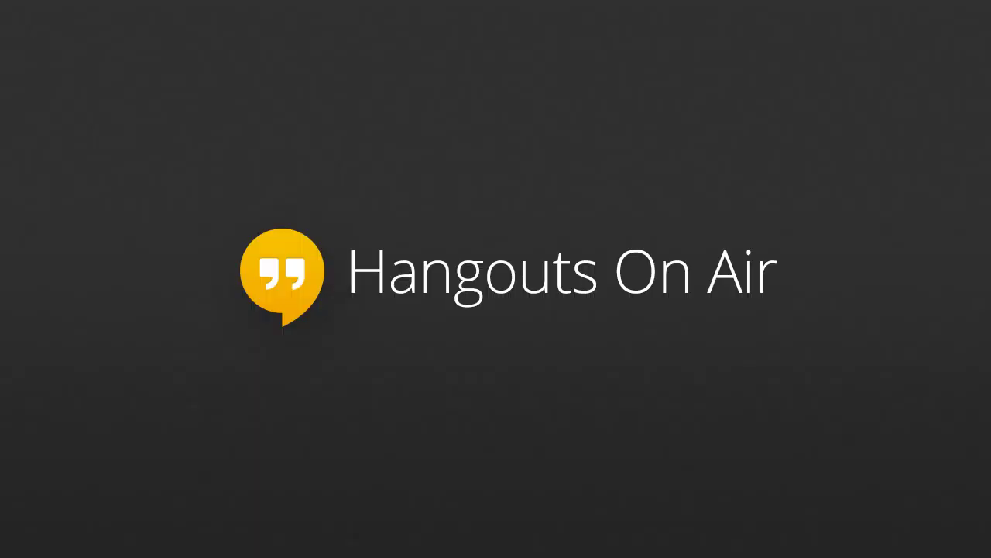